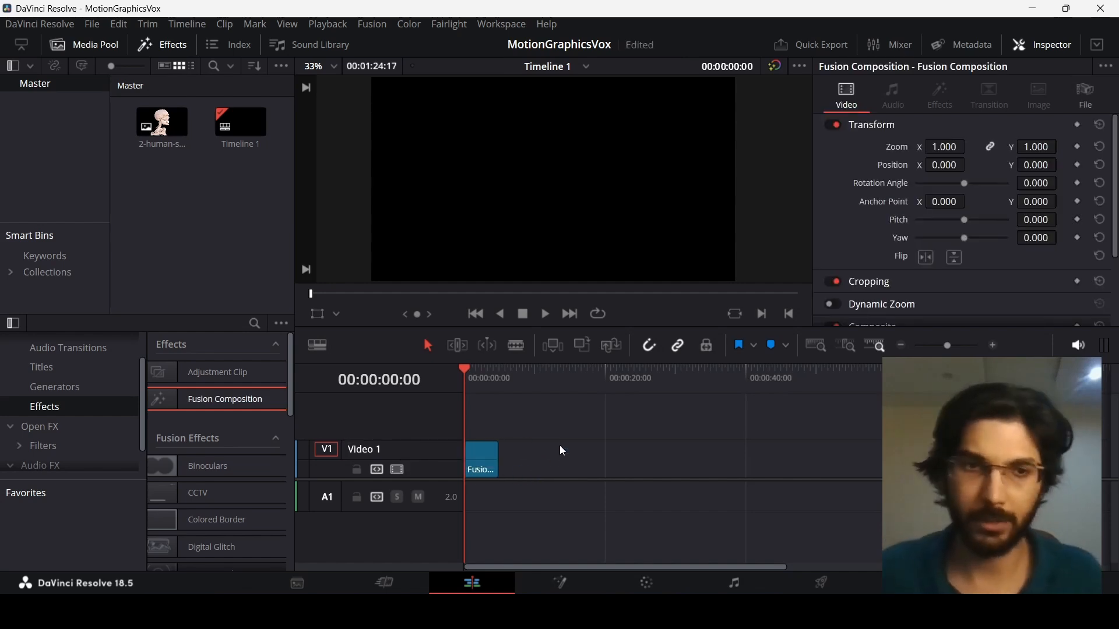
Extend the Fusion Composition clip on Video 1 so it ends at 00:00:10:00.
left_click_drag(517, 377, 537, 379)
key("Left")
key("Left")
key("Left")
key("Left")
key("Left")
key("Left")
key("Left")
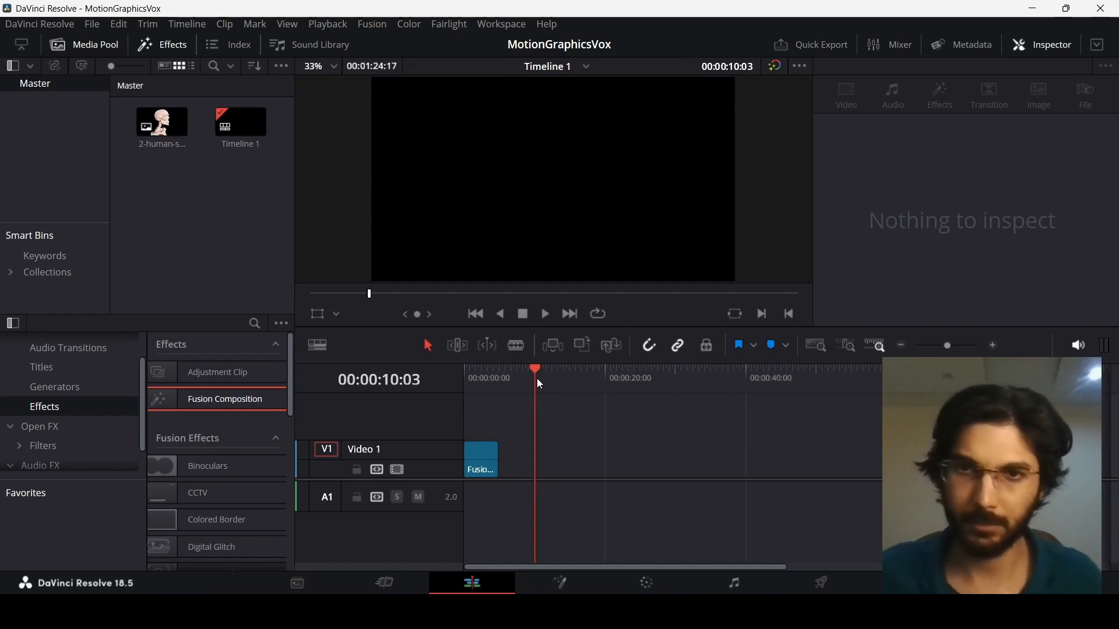
key("Left")
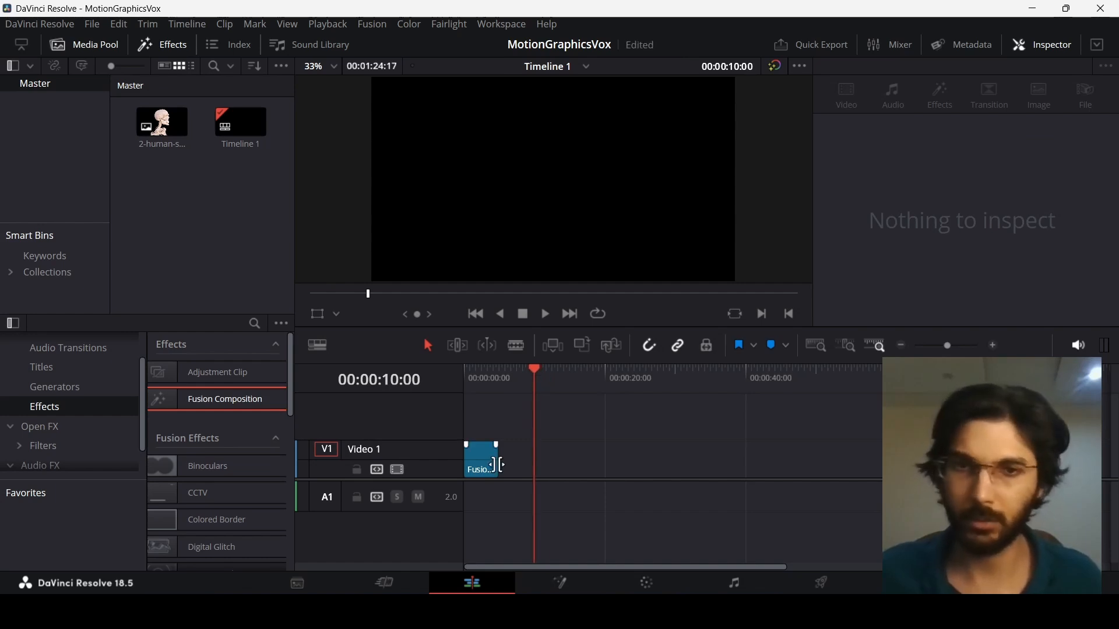
left_click_drag(498, 463, 531, 466)
scroll(505, 432, "up", 3)
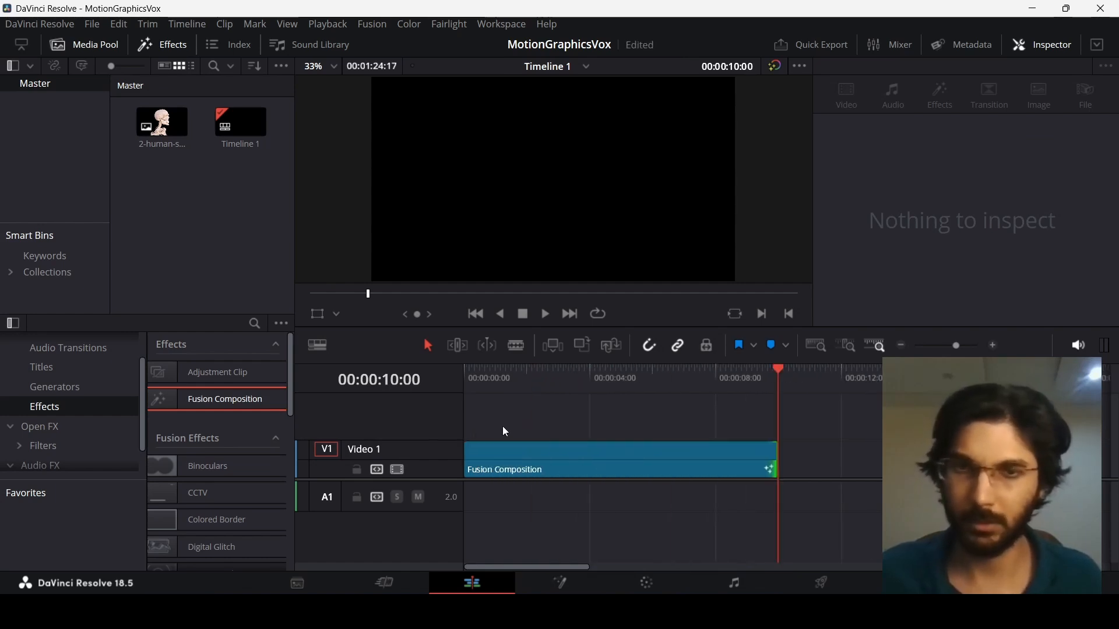
Open the Fusion Composition clip in the Fusion page for node editing.
left_click(163, 130)
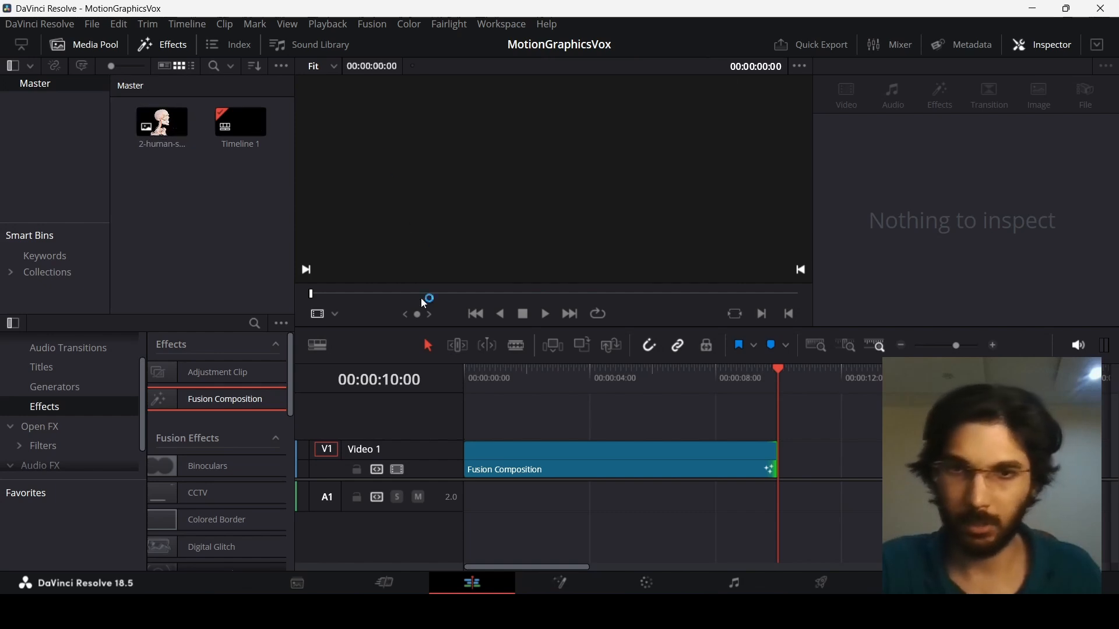
left_click(526, 463)
right_click(527, 463)
left_click(600, 365)
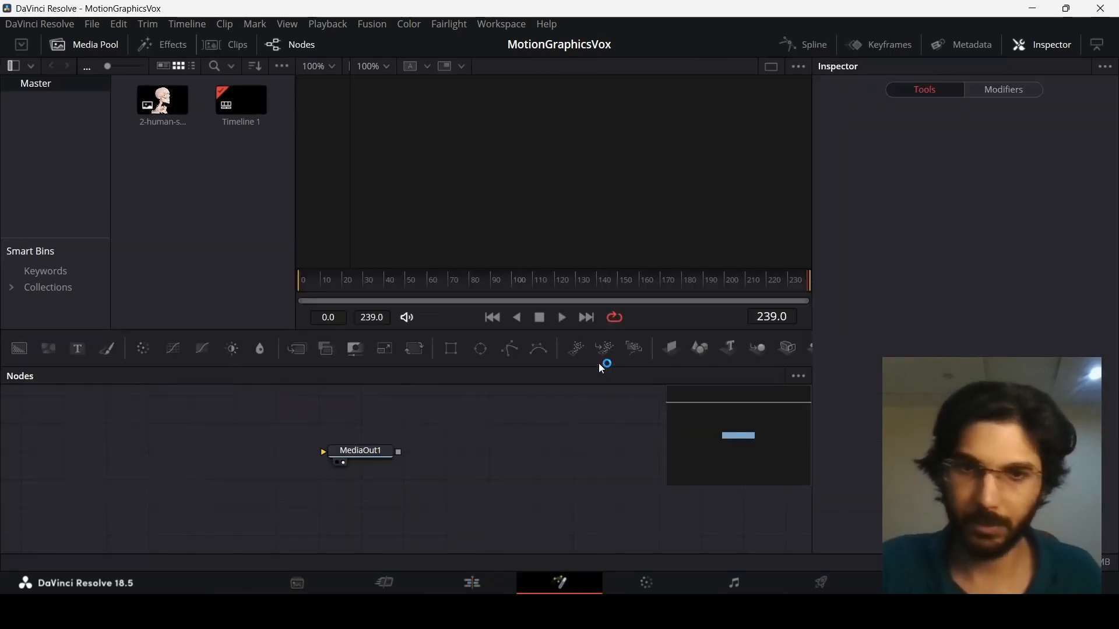
Add a Background node above MediaOut1, connect it to MediaOut1, and set its solid color to white.
left_click_drag(375, 453, 468, 520)
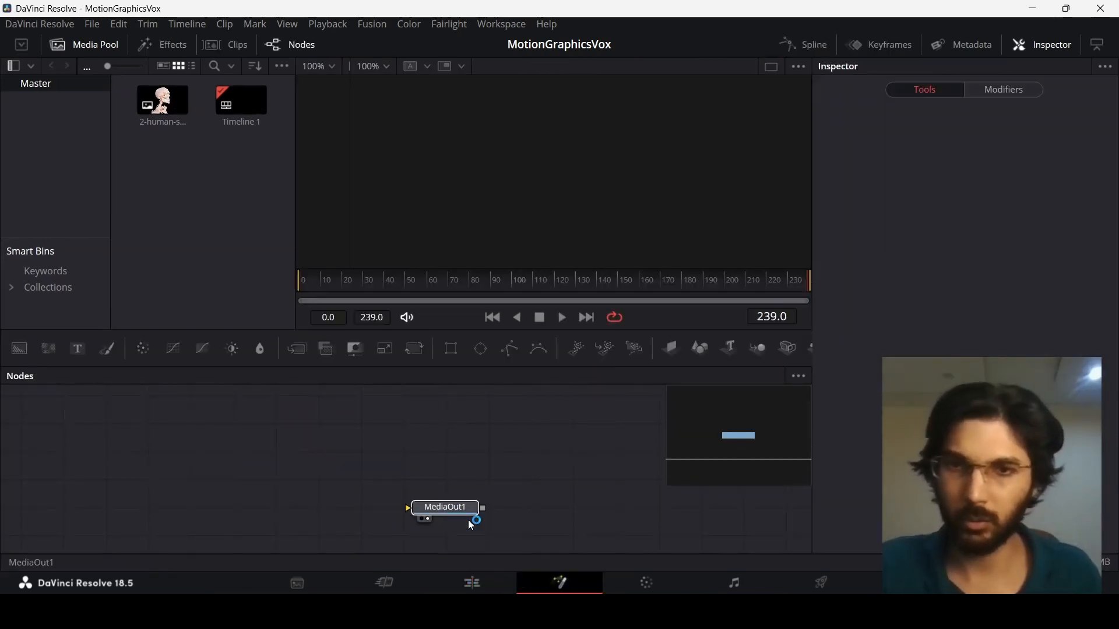
left_click_drag(17, 350, 454, 505)
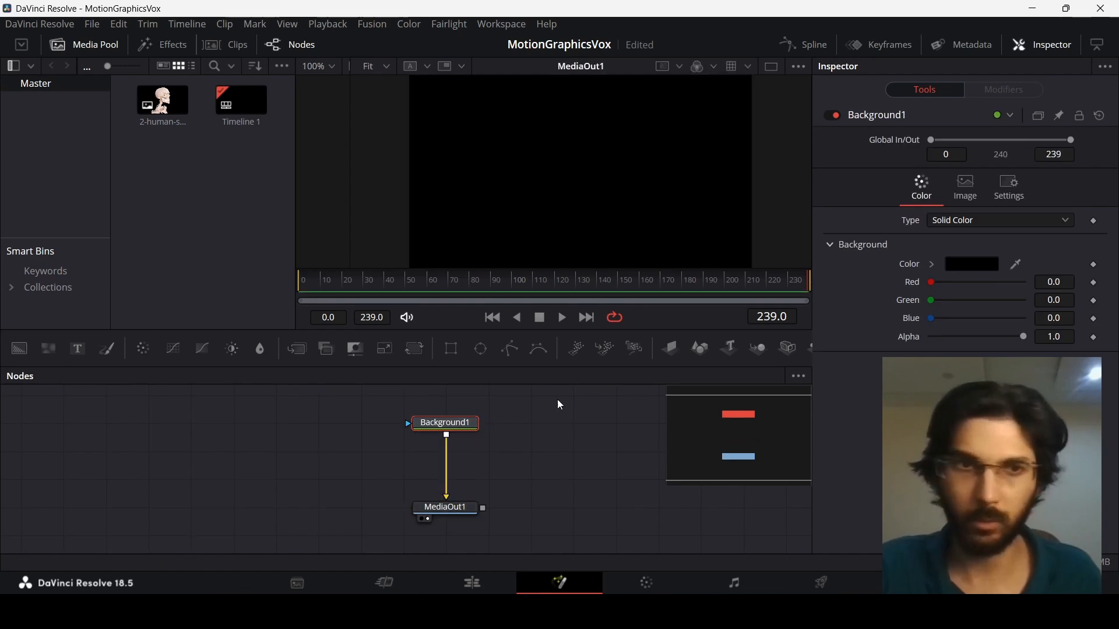
left_click(932, 263)
left_click_drag(906, 260, 912, 271)
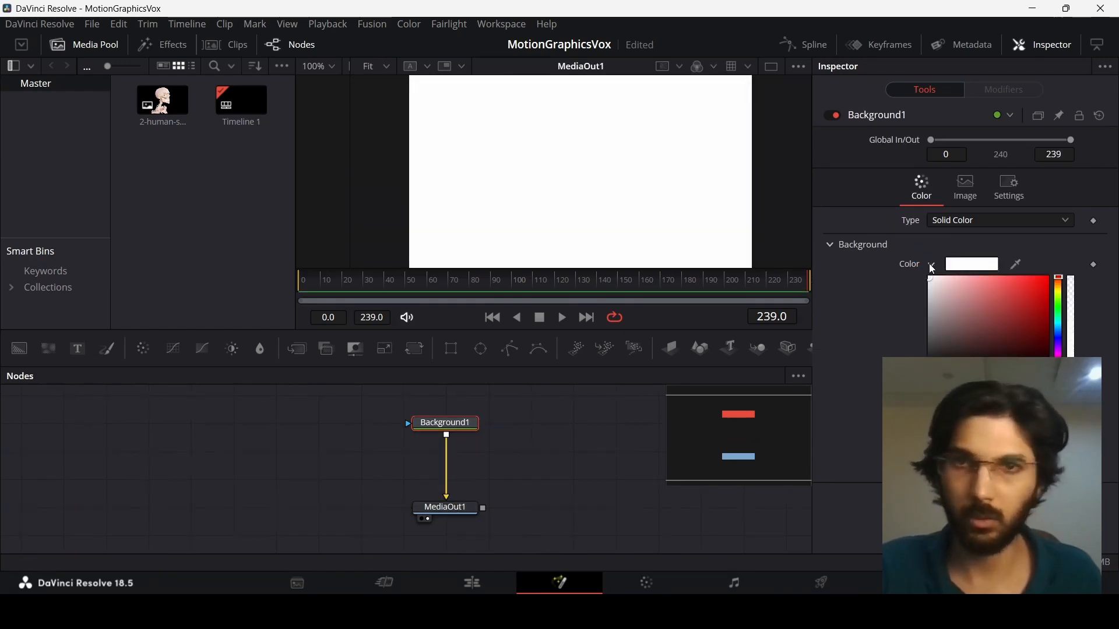
left_click(933, 265)
Bring the human skeleton image into the node graph with a Transform node and merge it over the white background.
left_click_drag(162, 102, 154, 451)
left_click(416, 348)
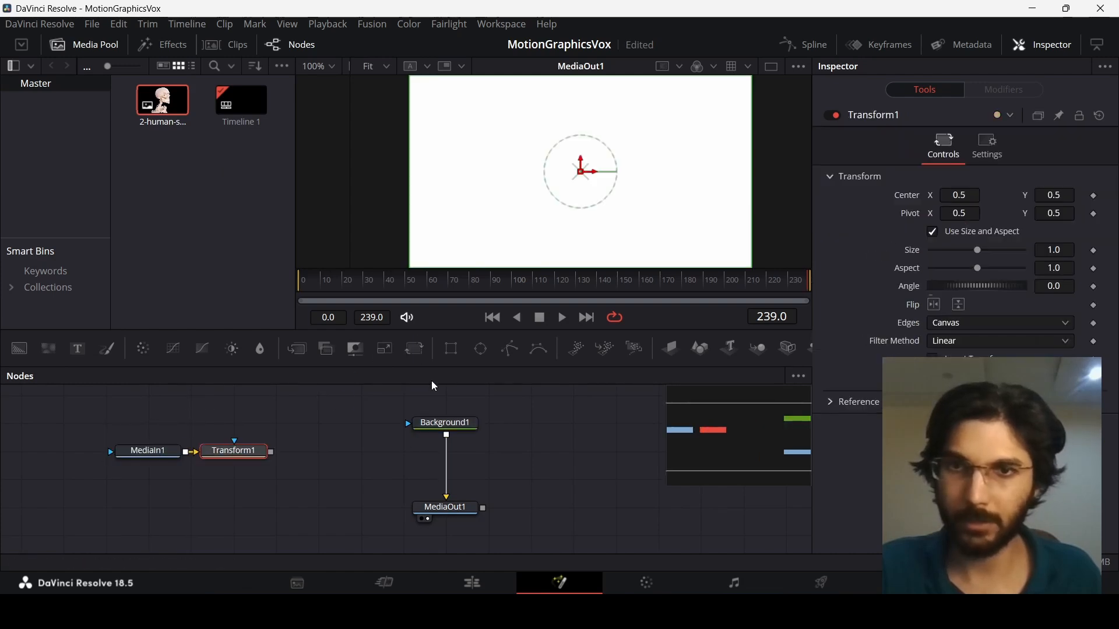
left_click_drag(271, 452, 446, 436)
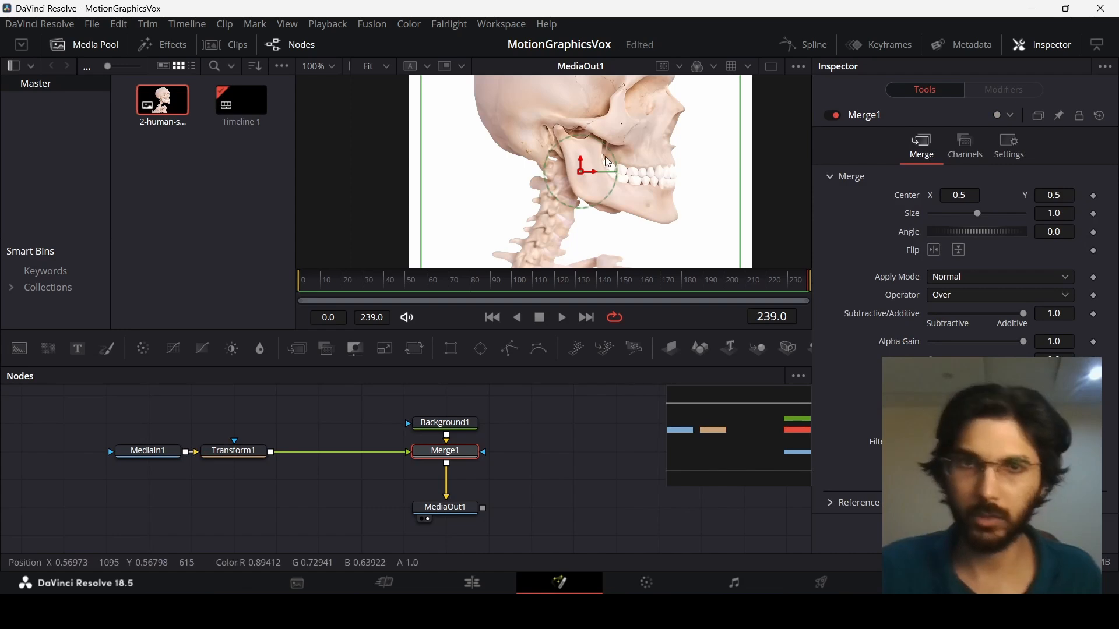
Scale the skeleton image to size 0.15 in Transform1 and lower it to a center Y of about 0.34.
left_click(237, 454)
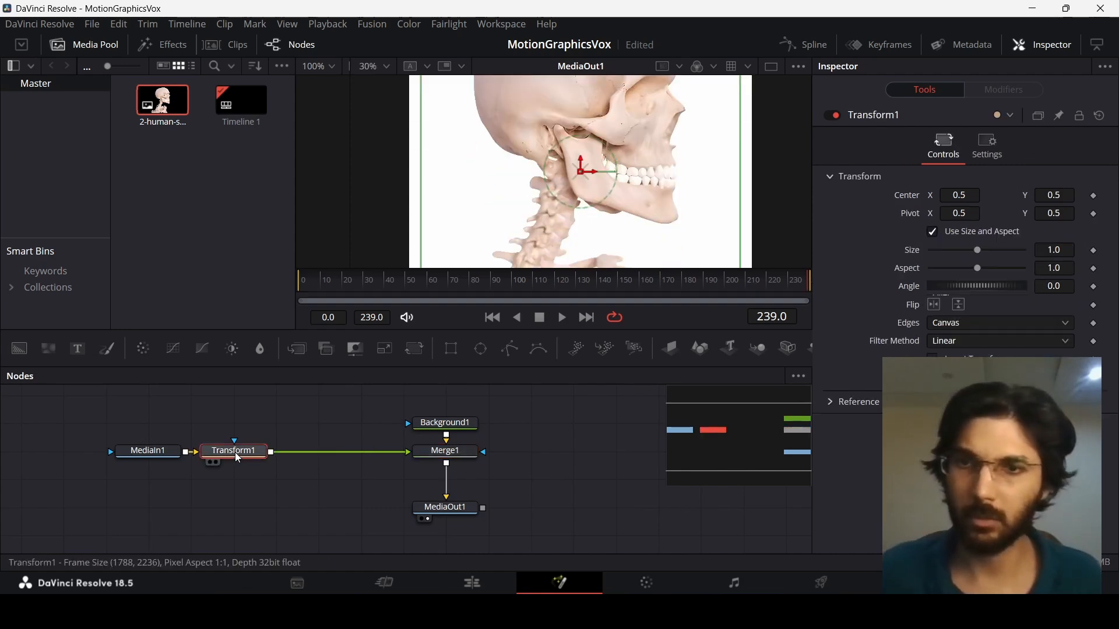
left_click(445, 451)
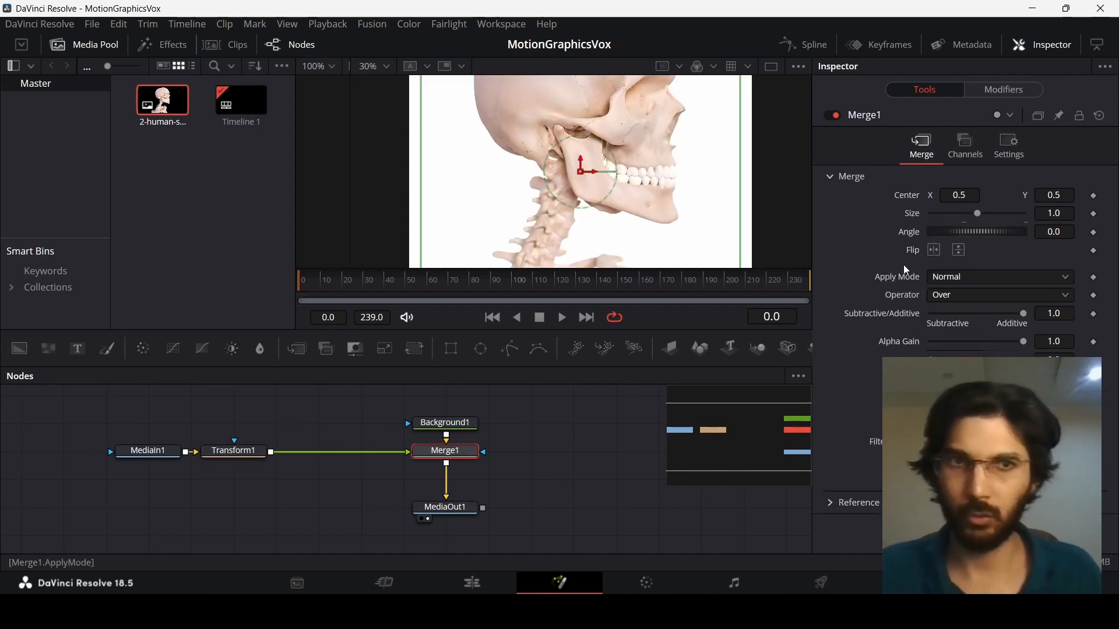
left_click(239, 452)
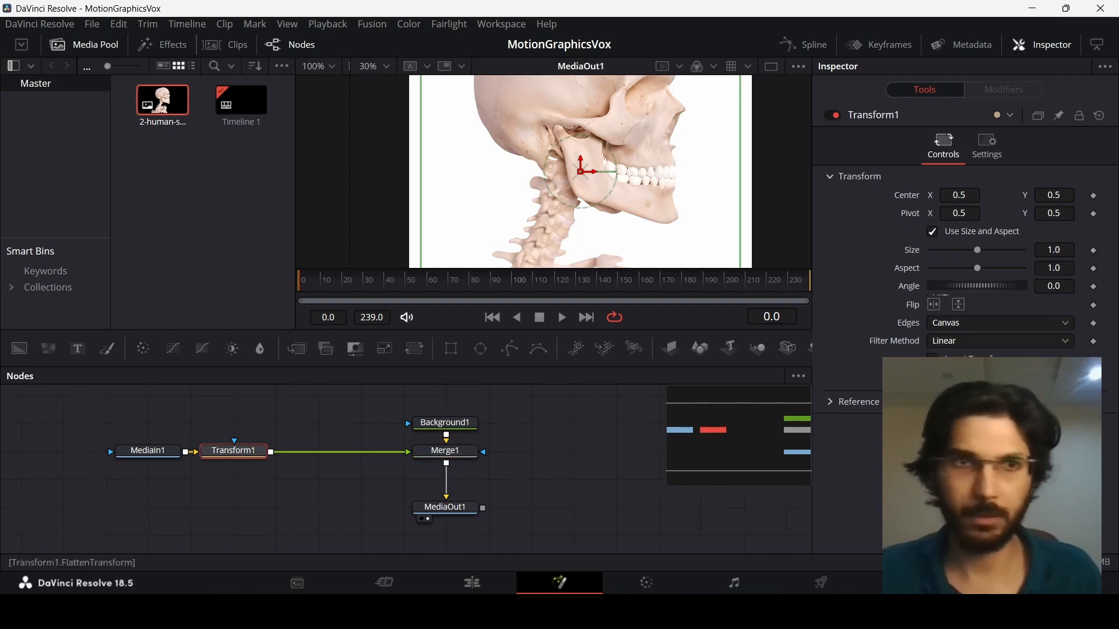
left_click(1058, 251)
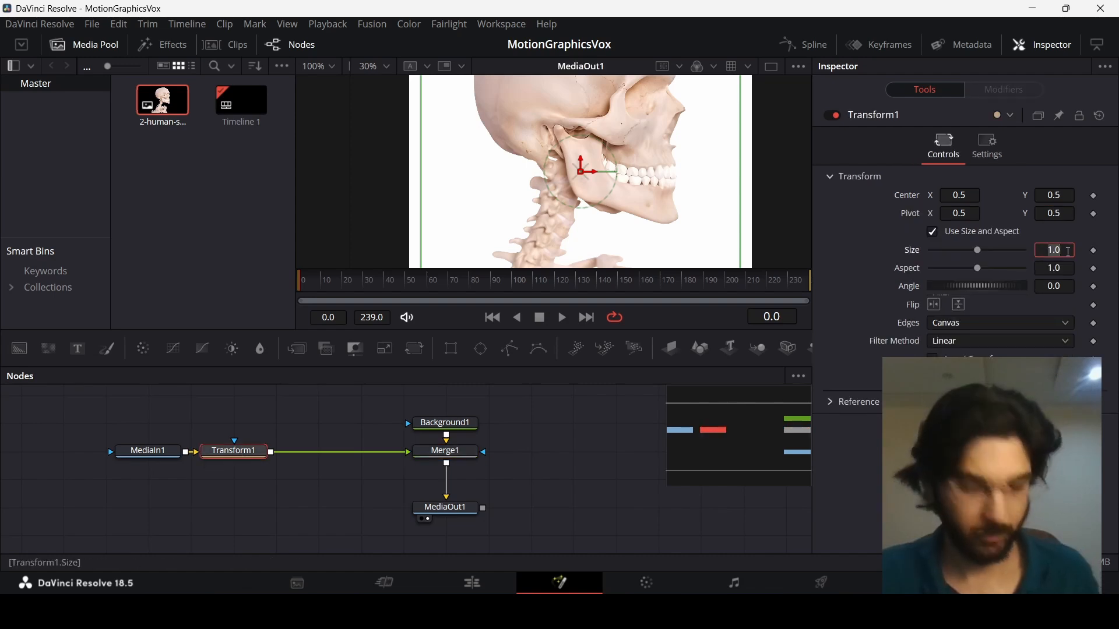
key("Tab")
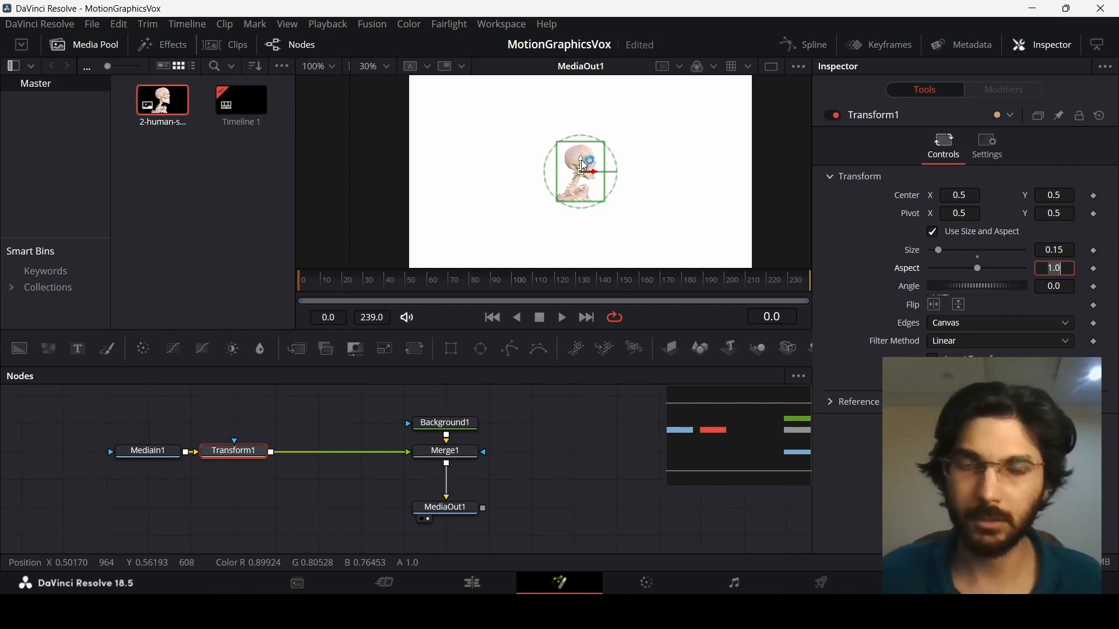
left_click_drag(584, 166, 582, 223)
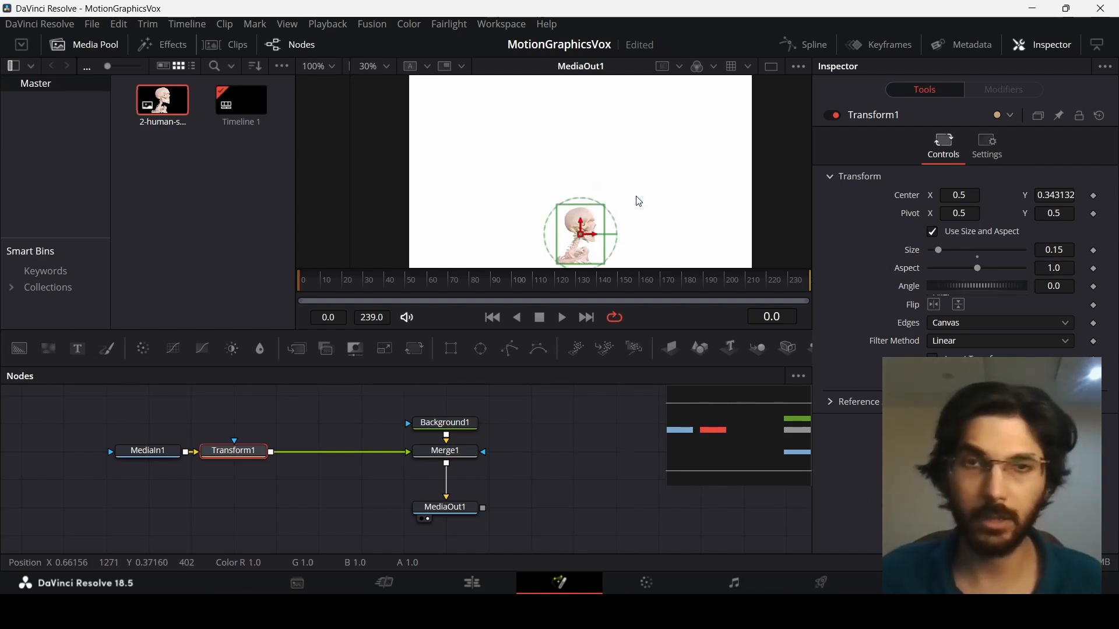
Show the viewer guides and raise the skeleton to a center Y of about 0.36, aligning its base with the lower outer guide.
right_click(524, 130)
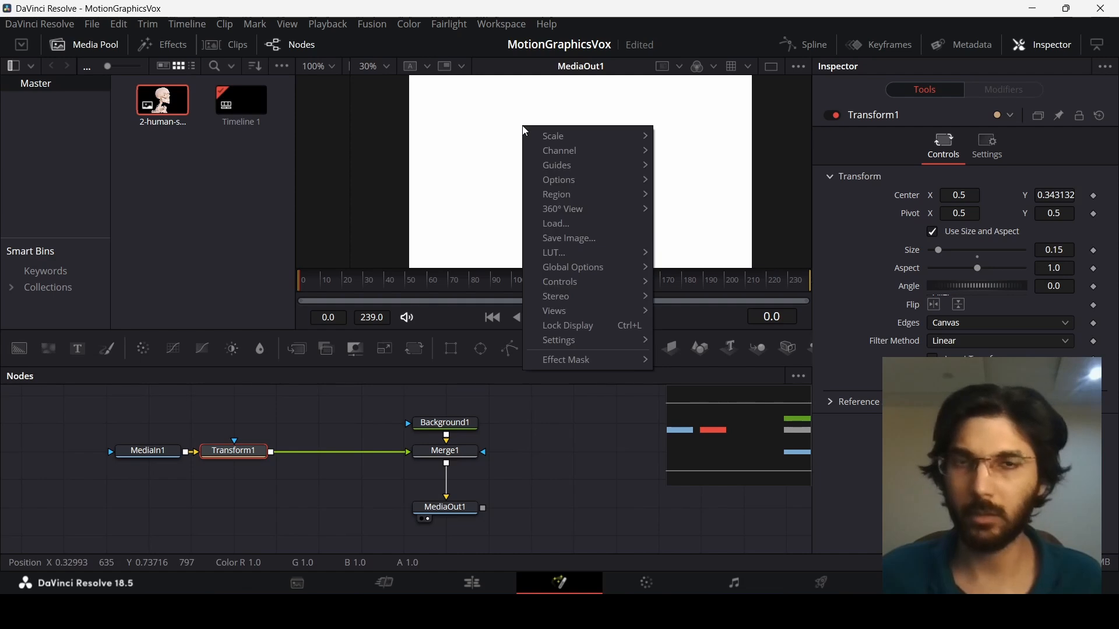
mouse_move(572, 166)
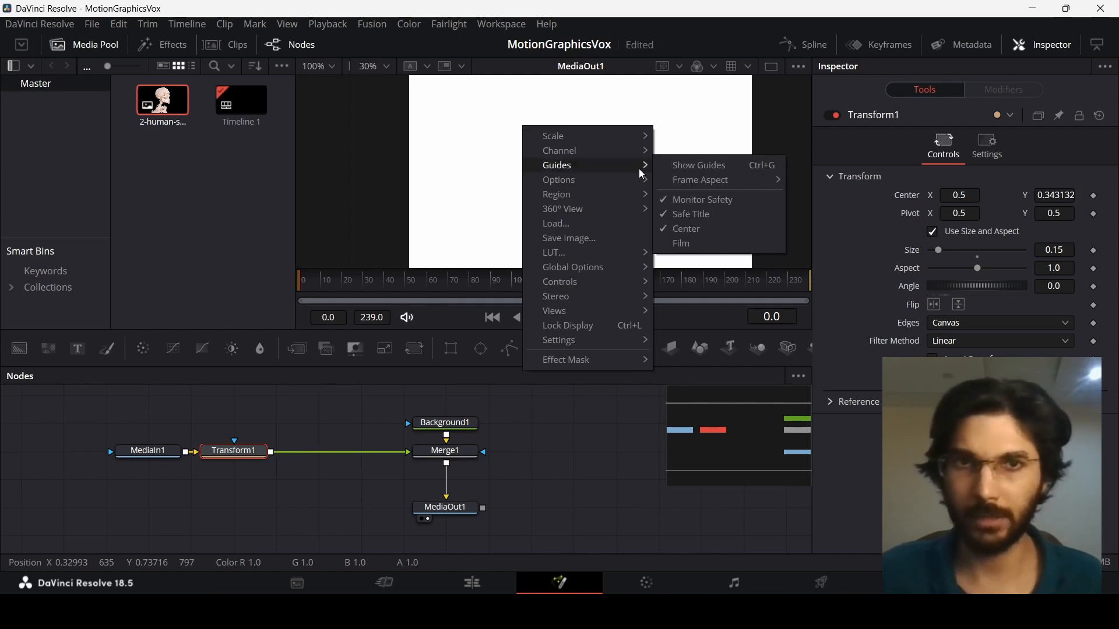
left_click(690, 168)
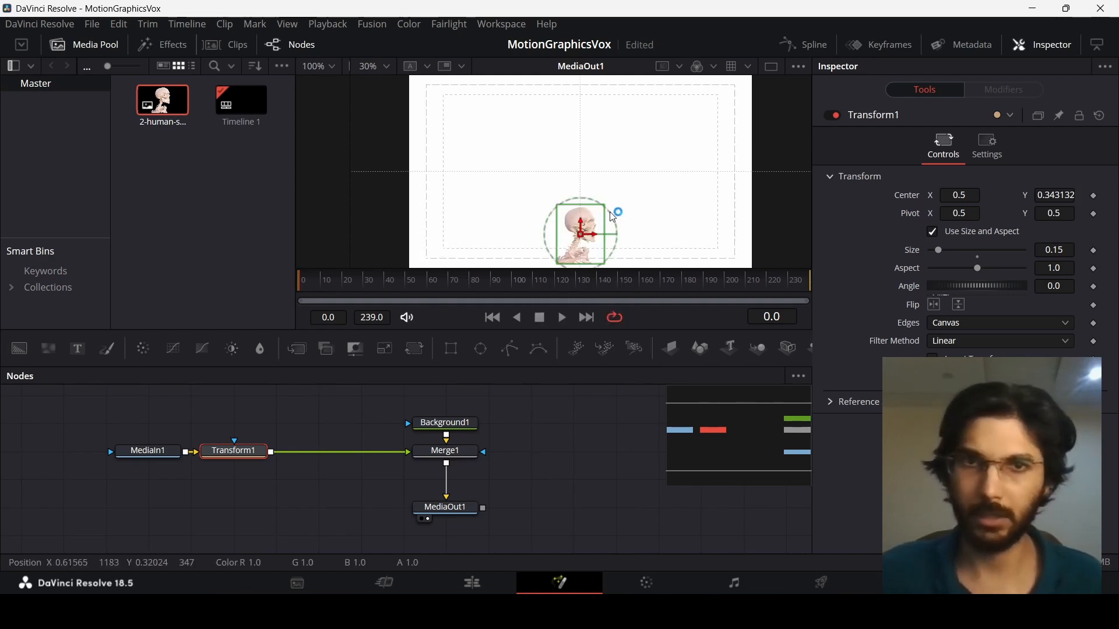
left_click_drag(581, 231, 581, 213)
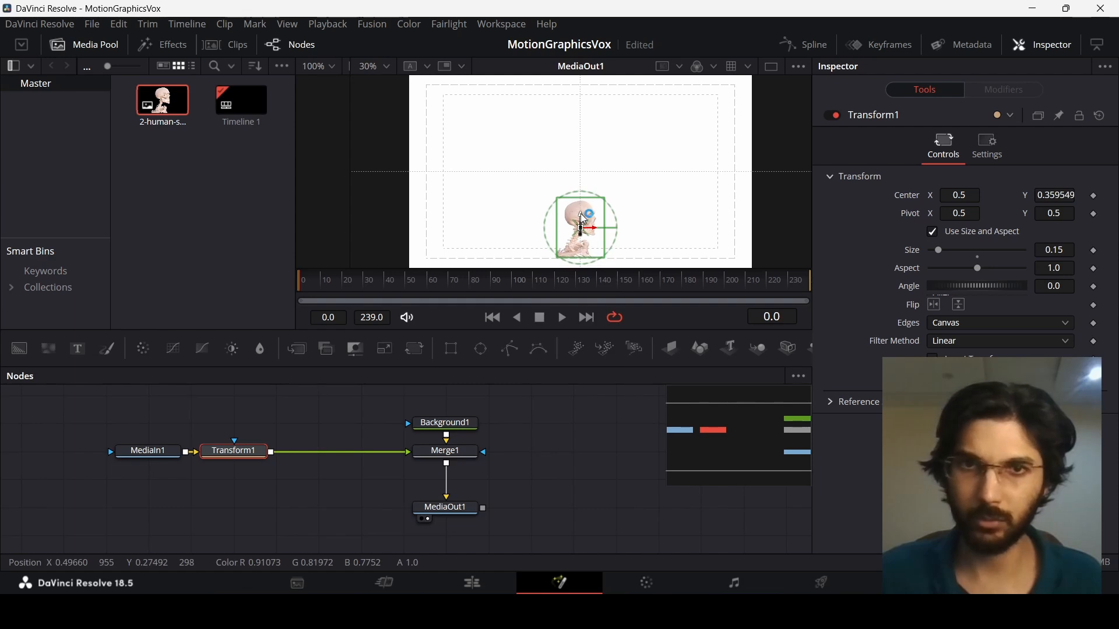
scroll(583, 244, "up", 2)
left_click_drag(521, 263, 544, 253)
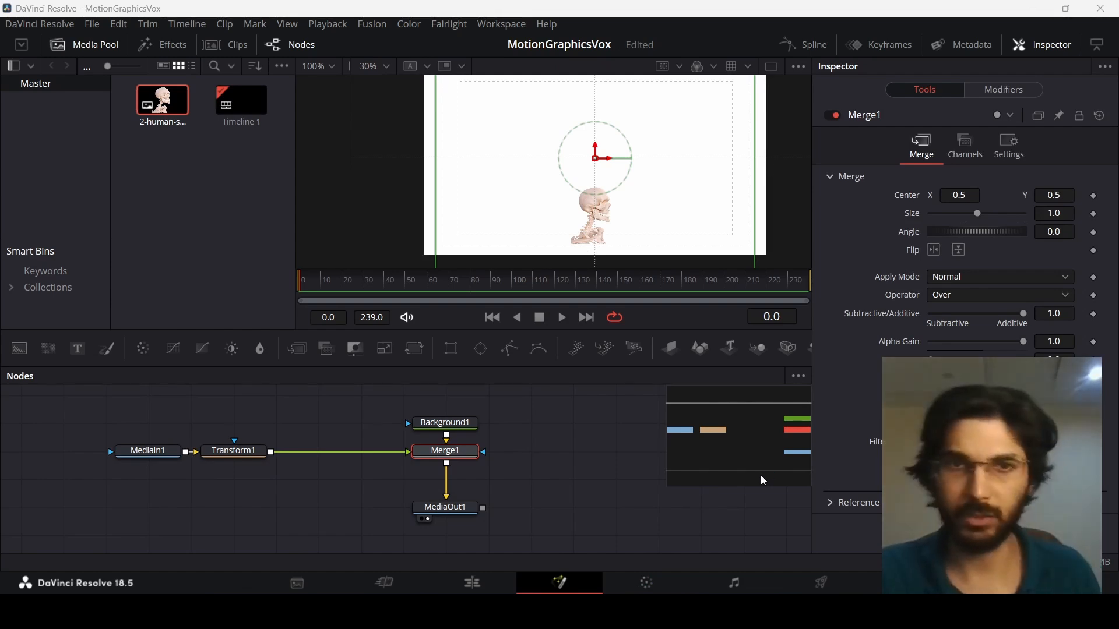
Add a Text node merged between Merge1 and MediaOut1, and enter a long row of dashes as its text.
left_click_drag(77, 348, 447, 462)
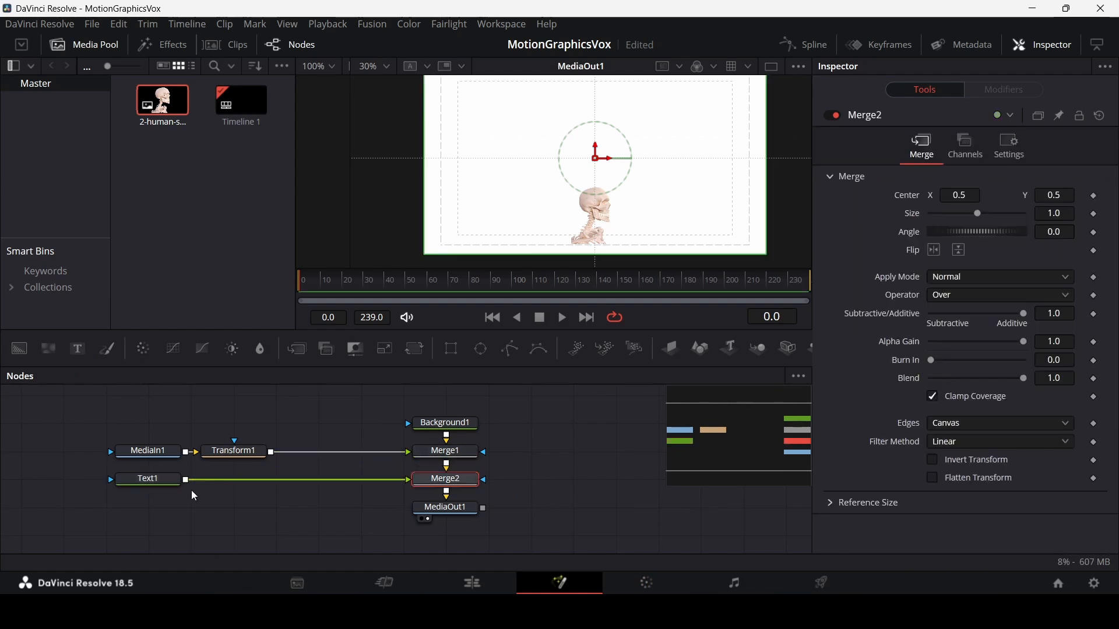
left_click(169, 481)
left_click(928, 268)
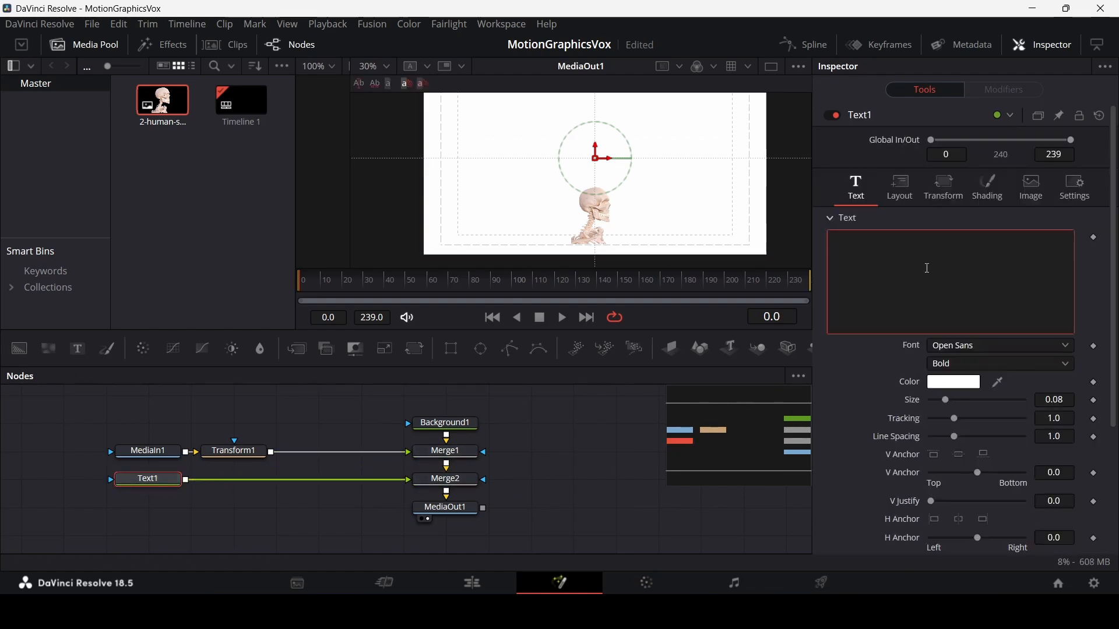
type("------------------------------------------------------------------")
Set the color of the dashed text to #ffbe00.
left_click_drag(1027, 243, 828, 245)
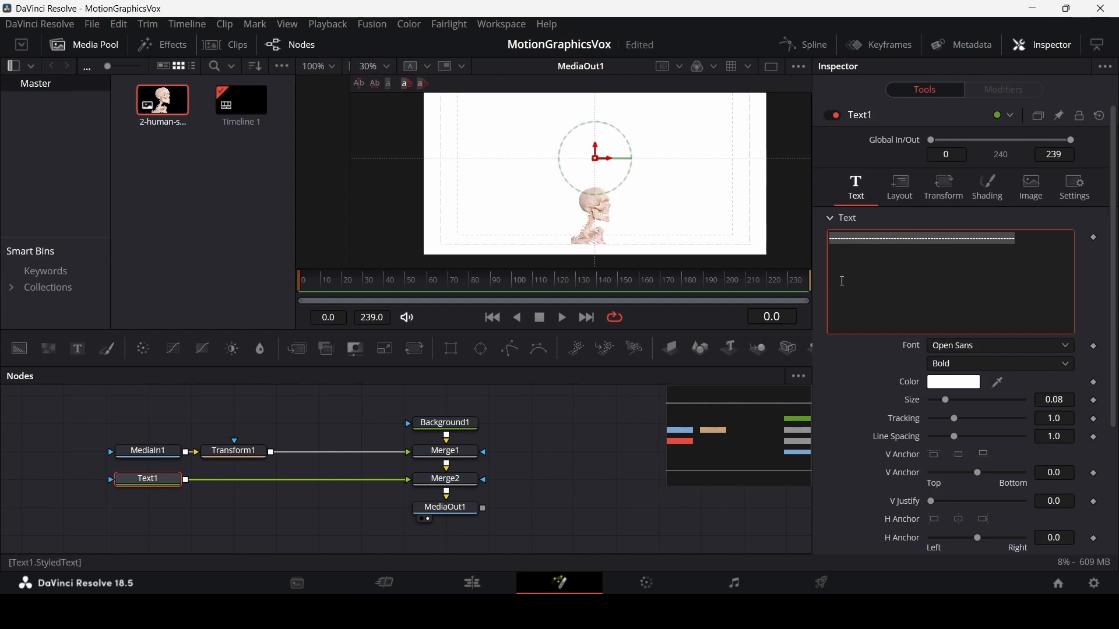
left_click(954, 382)
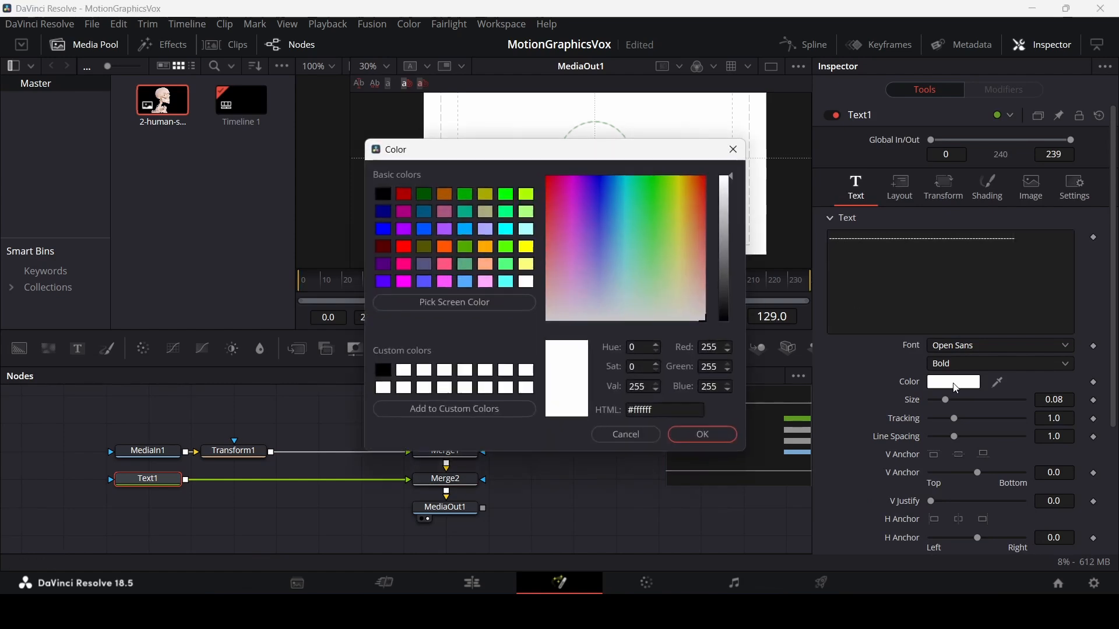
left_click(671, 408)
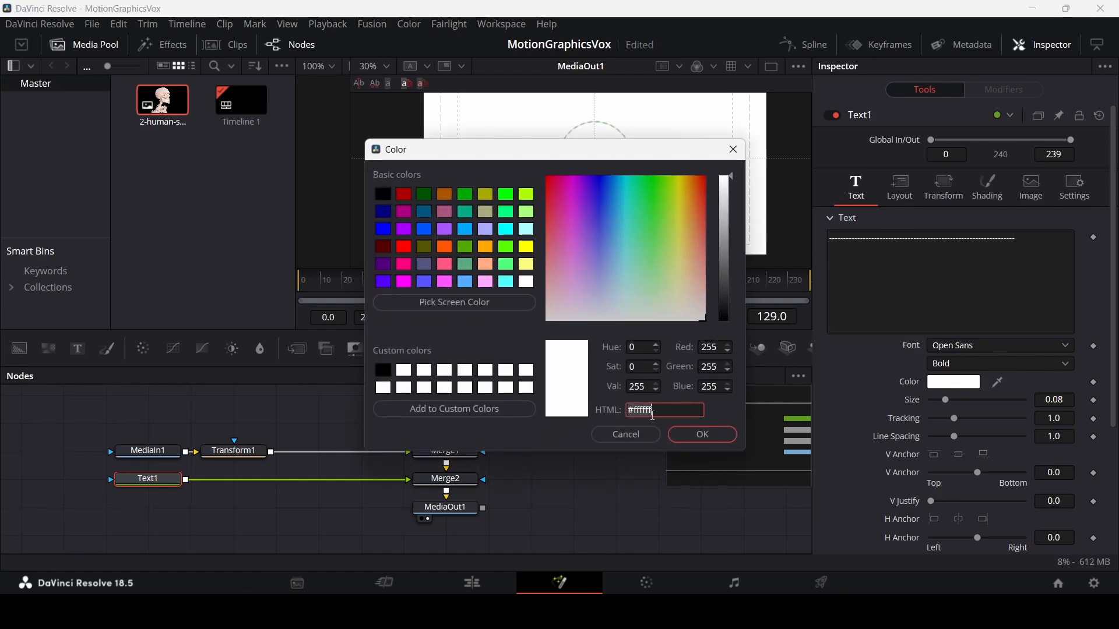
key("ctrl+a")
type("#ffbe00")
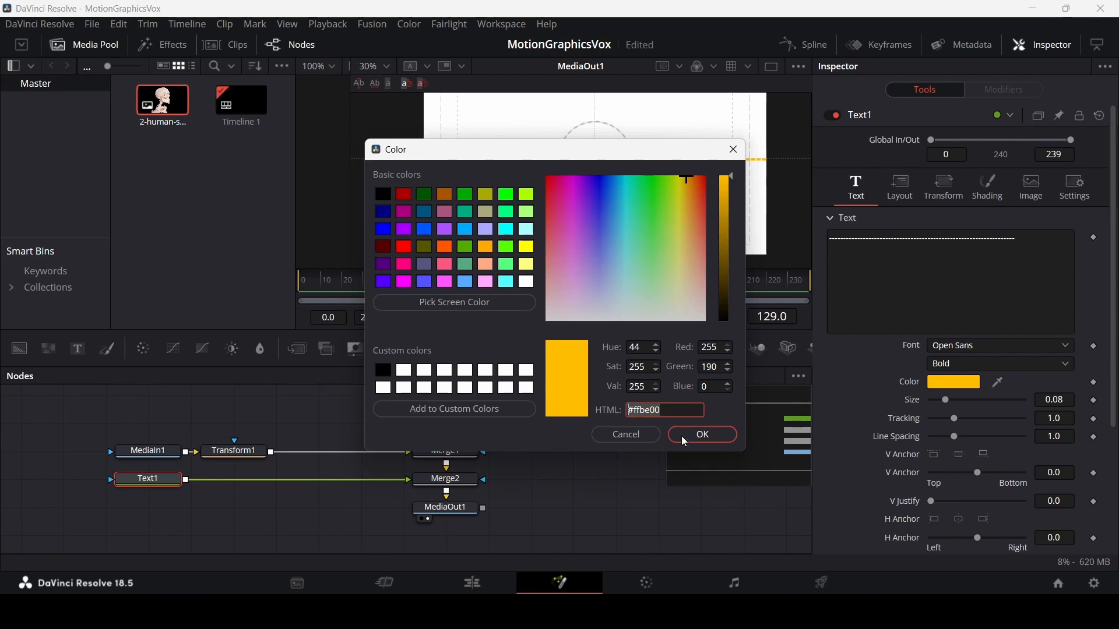
left_click(685, 438)
Change the dashed text's layout type to Circle and set its width to 0.67.
left_click(905, 196)
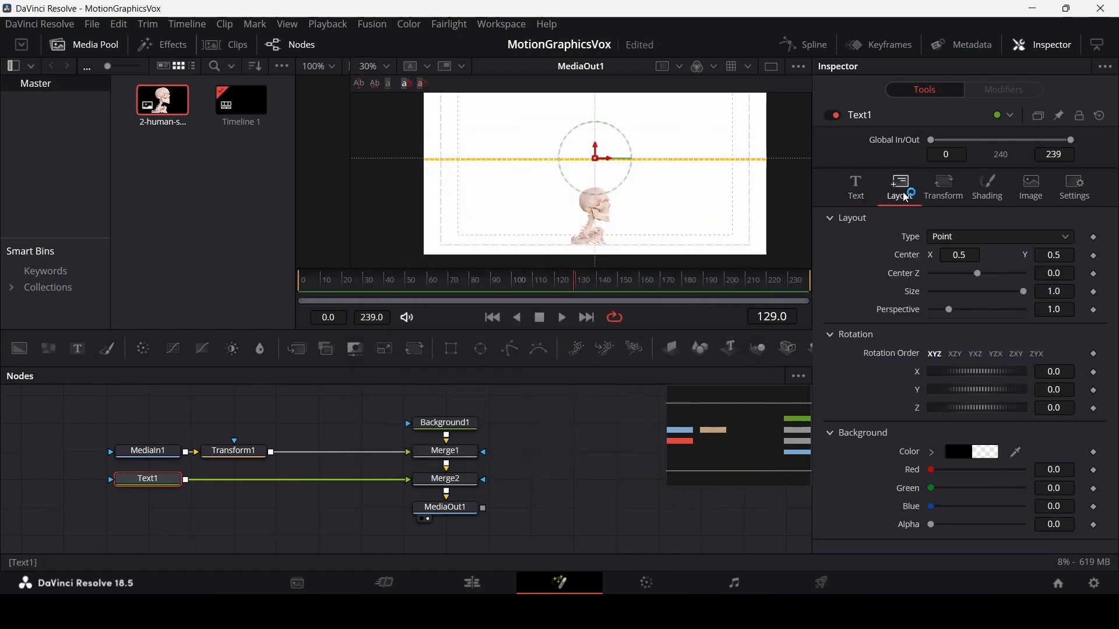
left_click(942, 238)
left_click(959, 288)
left_click(1067, 310)
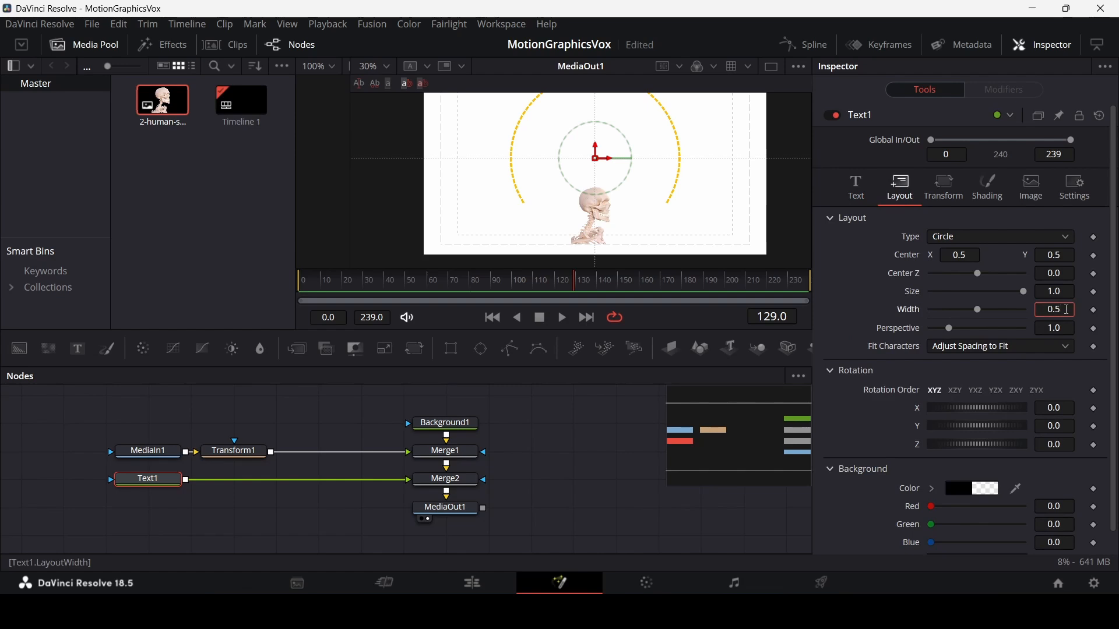
type("67")
key("Return")
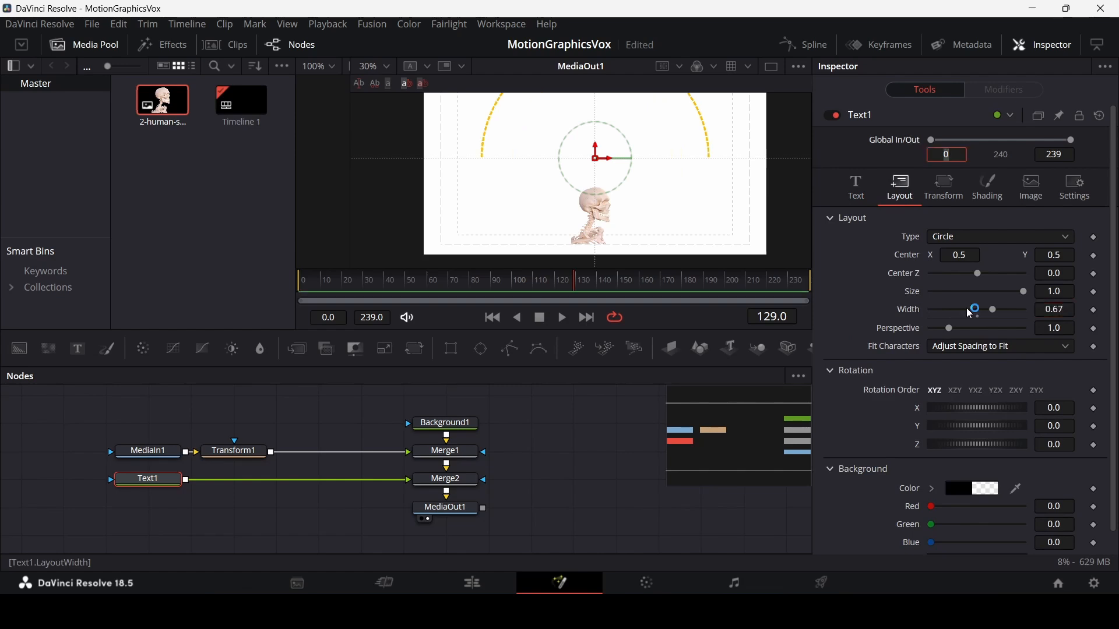
Lower the dashed arc to a center Y of about 0.045 so its ends meet the lower outer guide line.
left_click_drag(601, 152, 593, 239)
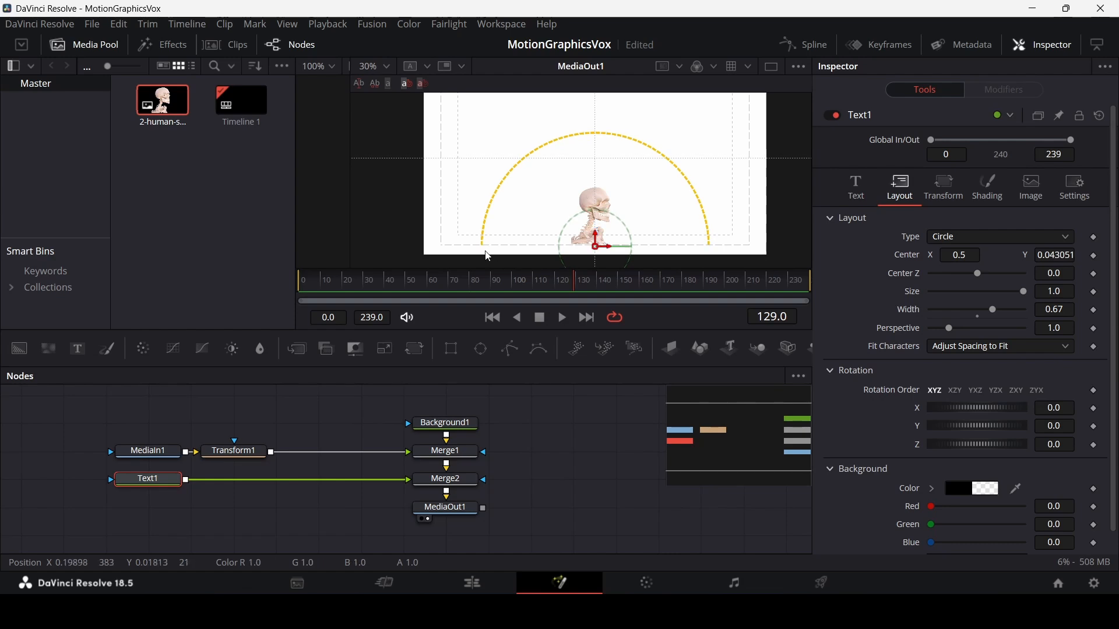
scroll(483, 252, "up", 10)
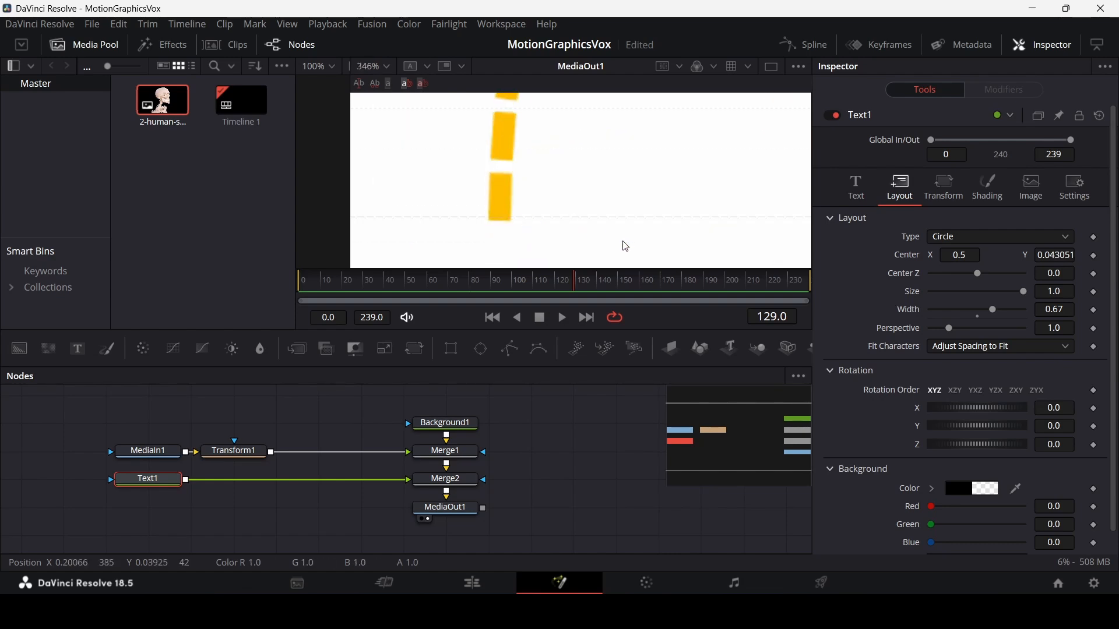
left_click_drag(1055, 257, 1057, 257)
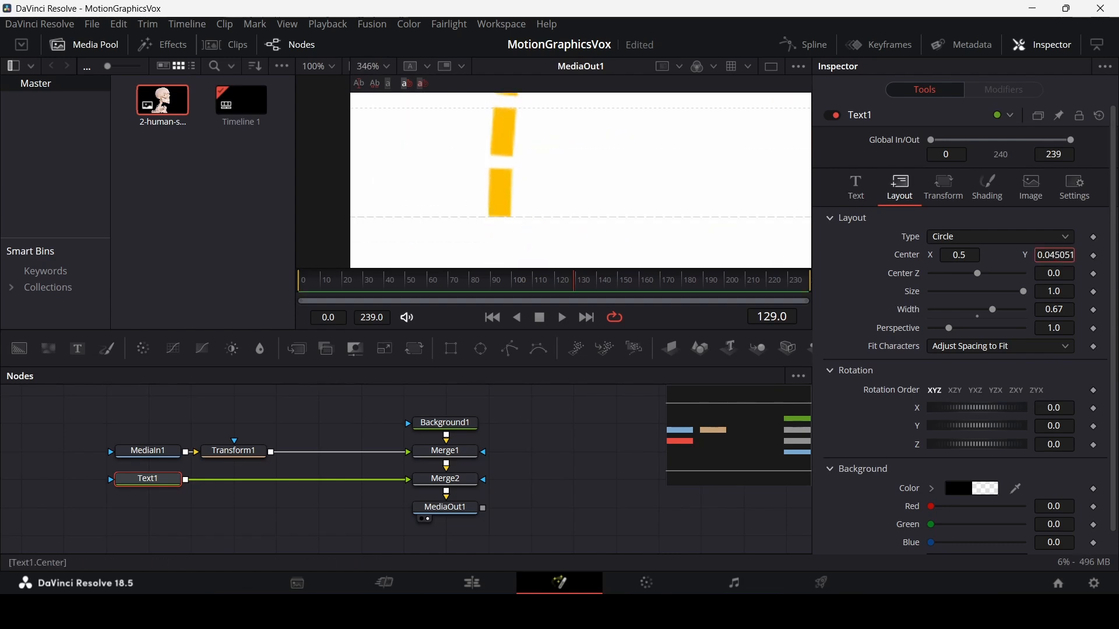
scroll(484, 229, "down", 10)
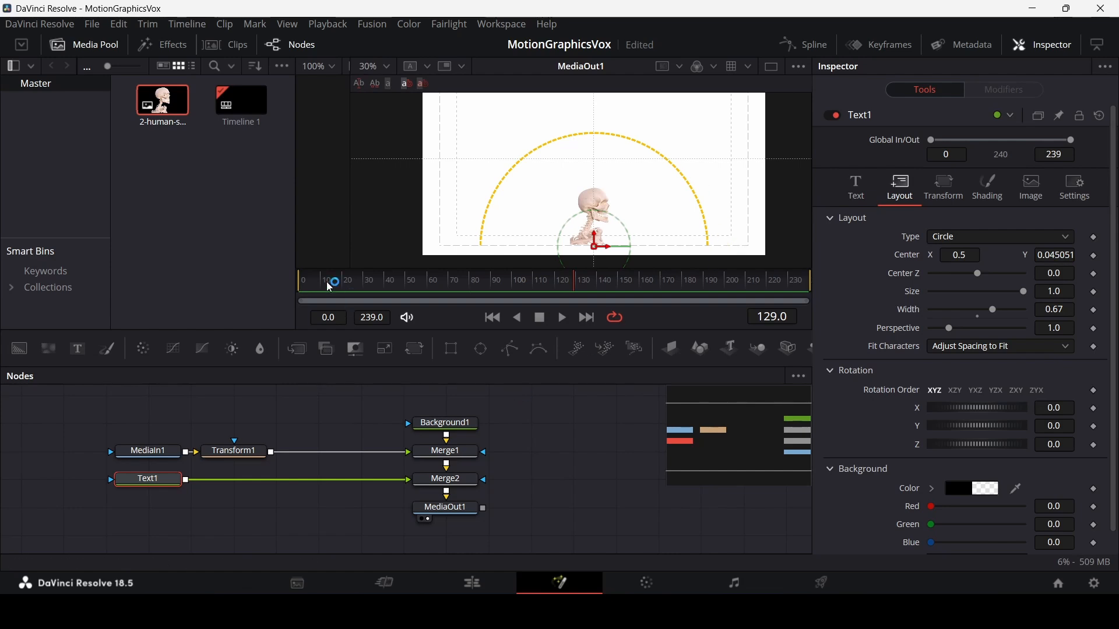
Animate the dashed text's Write On end from 0.0 at frame 10 to 1.0 at frame 50, and play it back.
left_click_drag(330, 287, 382, 291)
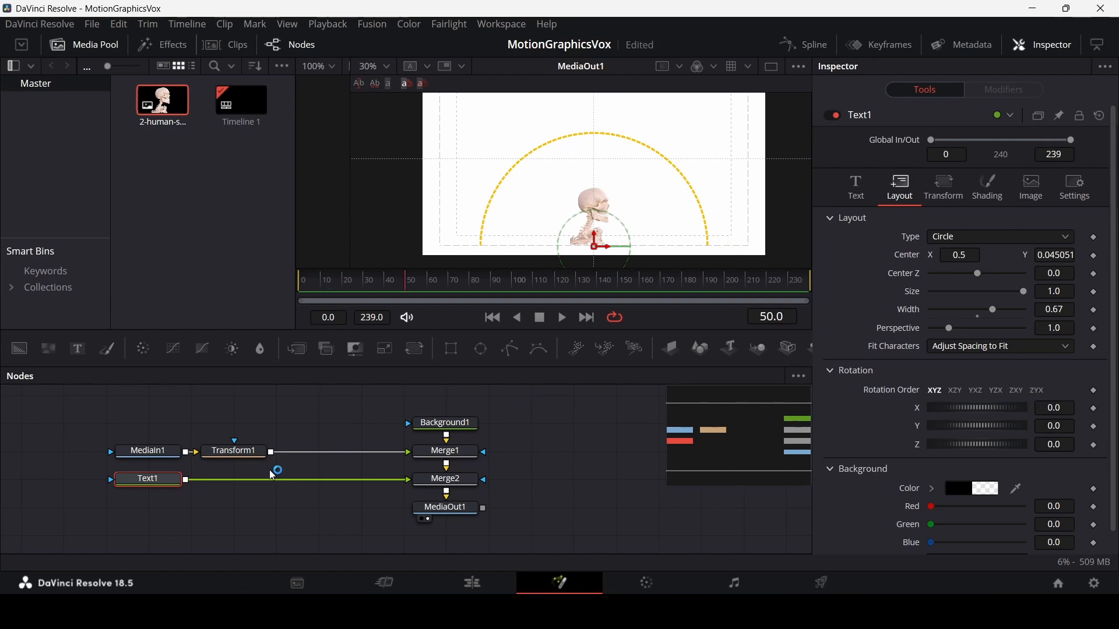
left_click(867, 202)
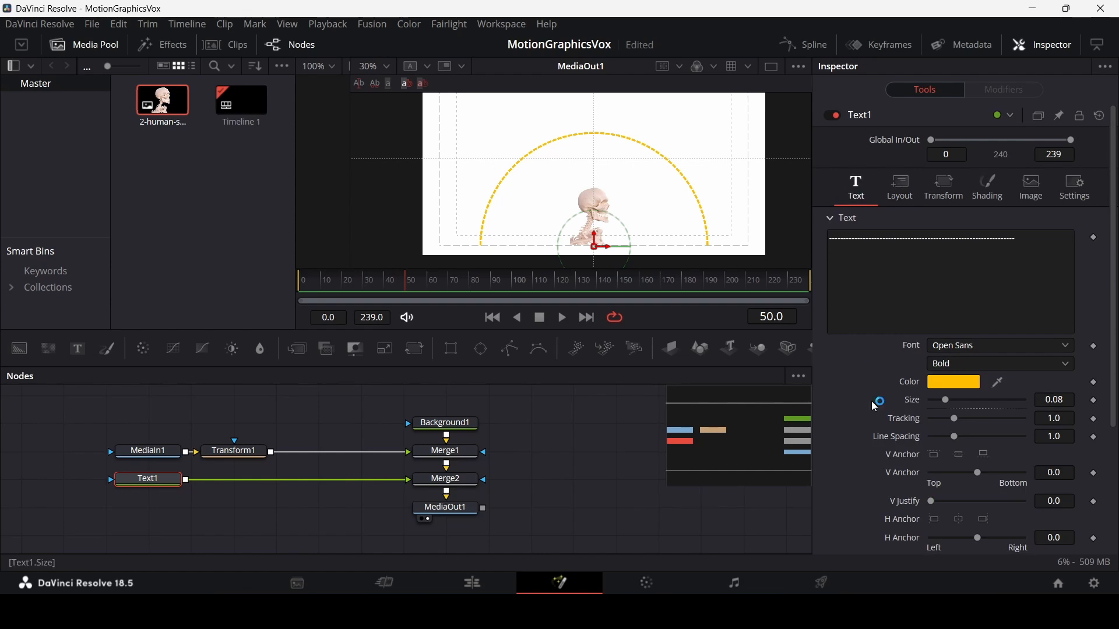
scroll(874, 407, "down", 3)
left_click(1095, 467)
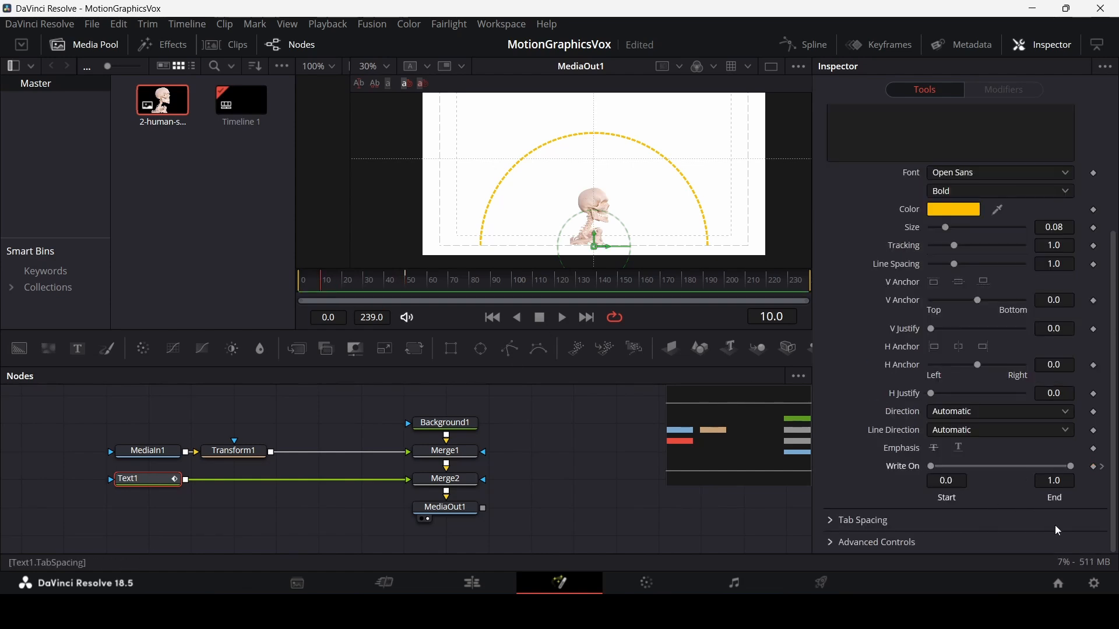
left_click_drag(1074, 468, 938, 468)
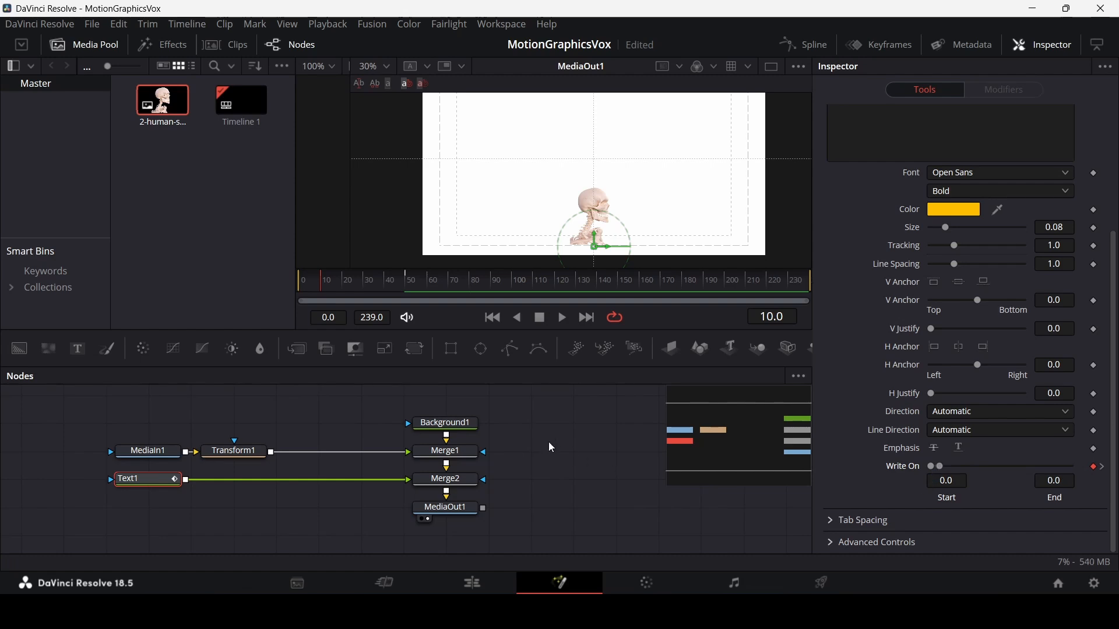
key("space")
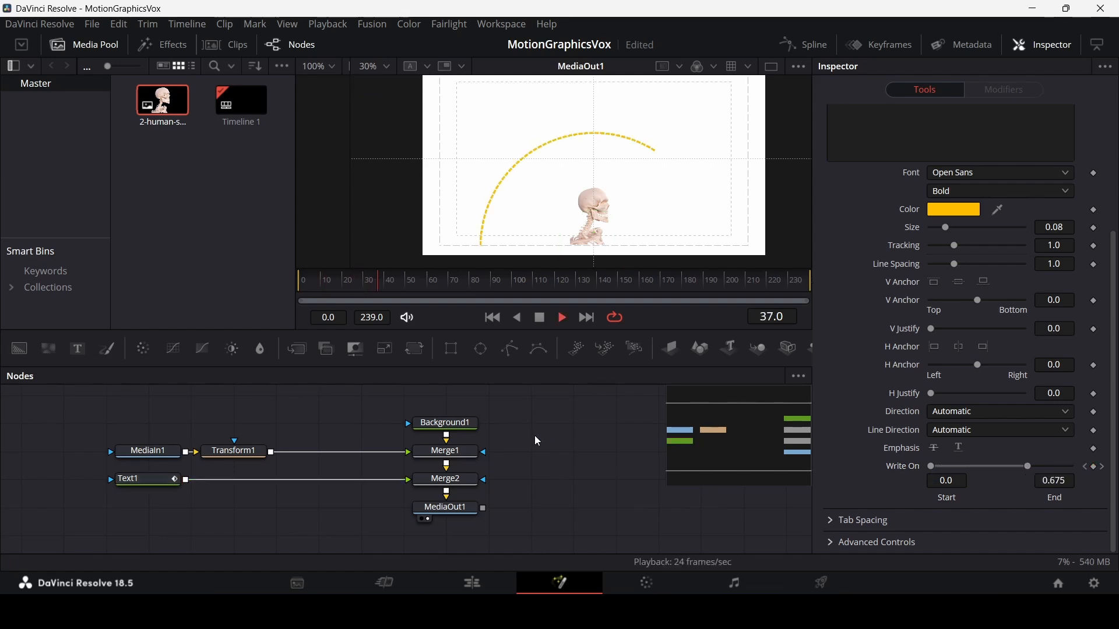
Move MediaOut1 lower in the node graph and shift the nodes to make room below Merge2.
scroll(542, 428, "down", 2)
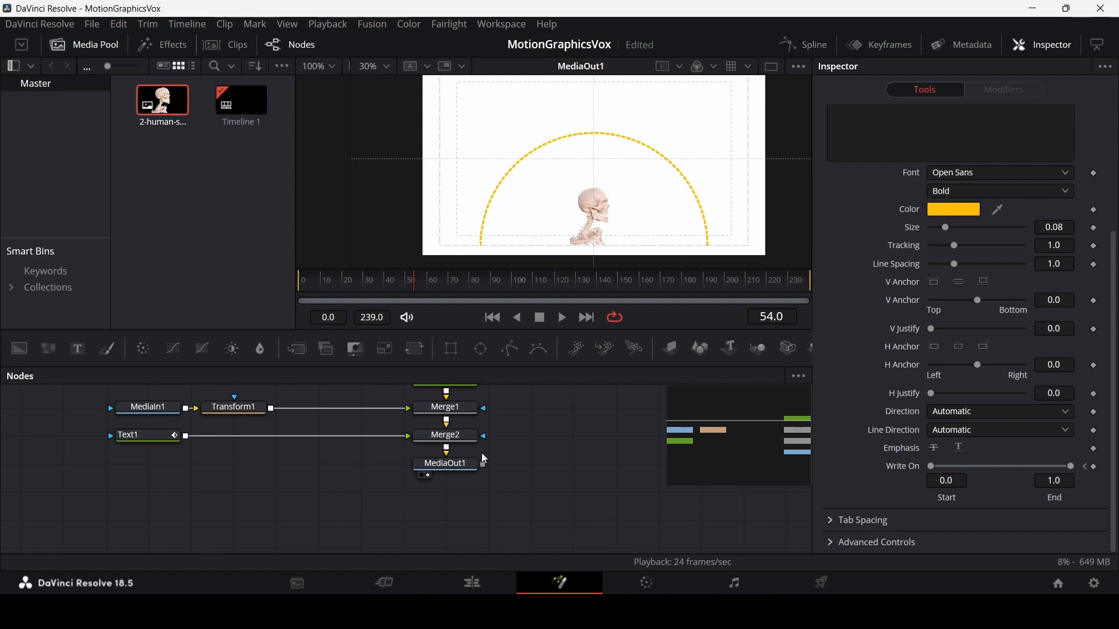
left_click_drag(459, 466, 461, 522)
left_click_drag(457, 469, 602, 474)
Add a Polygon node with its polyline animation removed, masking a new Background node merged between Merge2 and MediaOut1.
left_click_drag(509, 352, 225, 482)
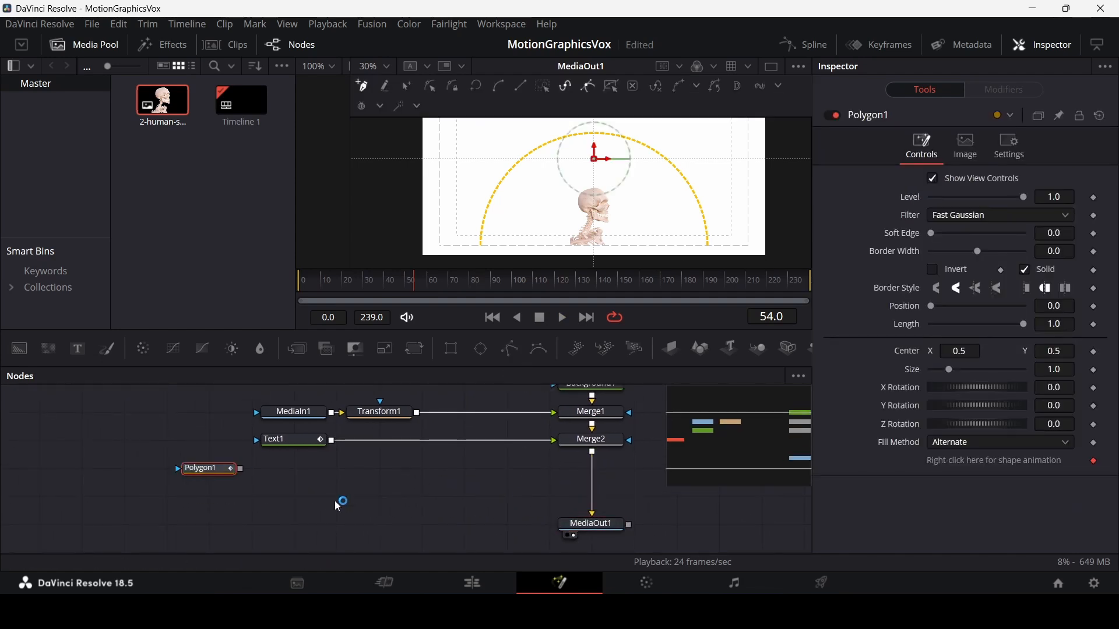
right_click(936, 463)
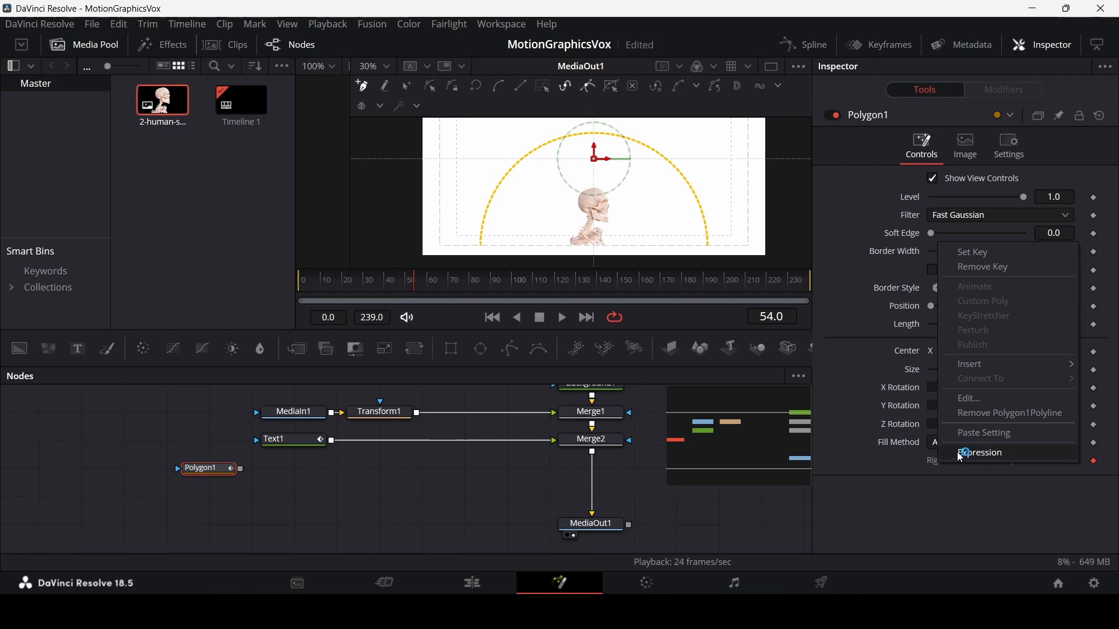
left_click(989, 414)
left_click_drag(26, 360, 594, 457)
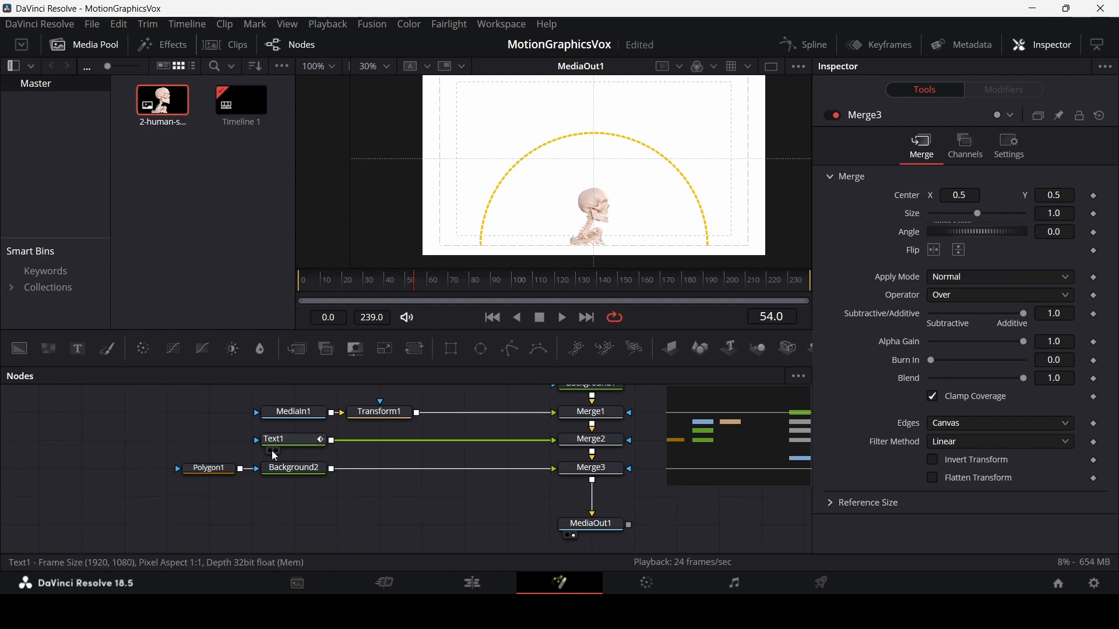
Add a Soft Glow node between Text1 and Merge2.
left_click(291, 442)
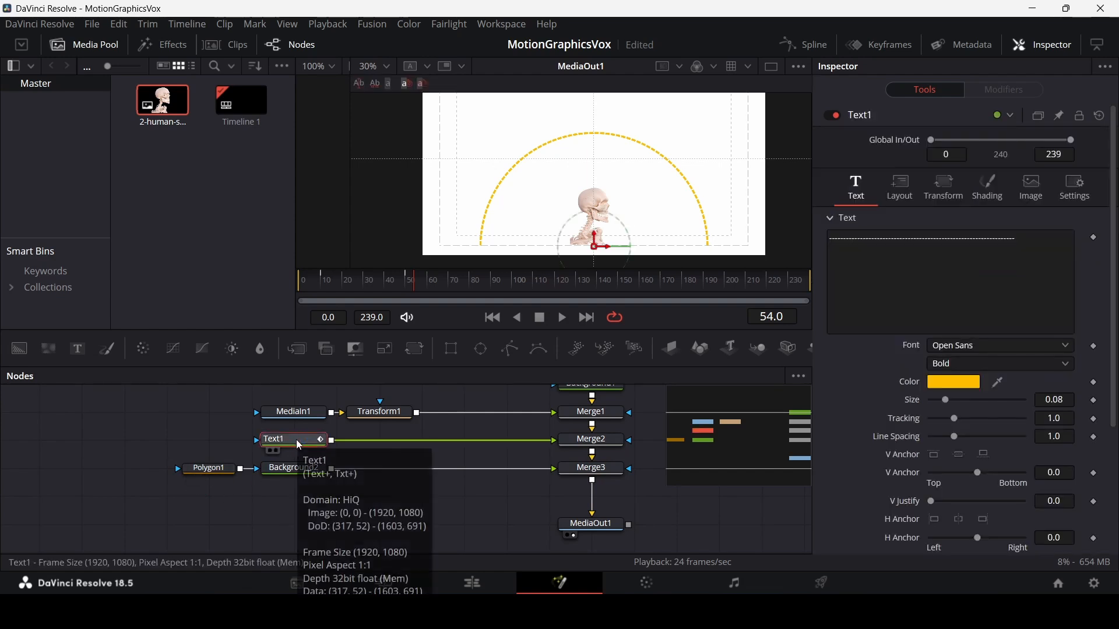
key("shift+space")
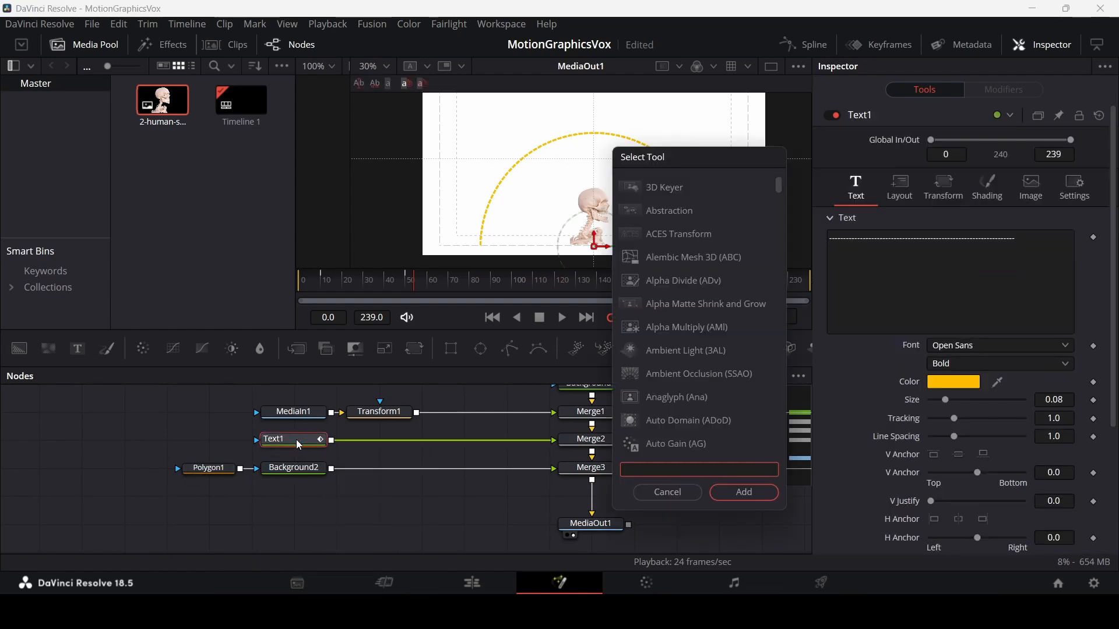
type("soft")
key("Return")
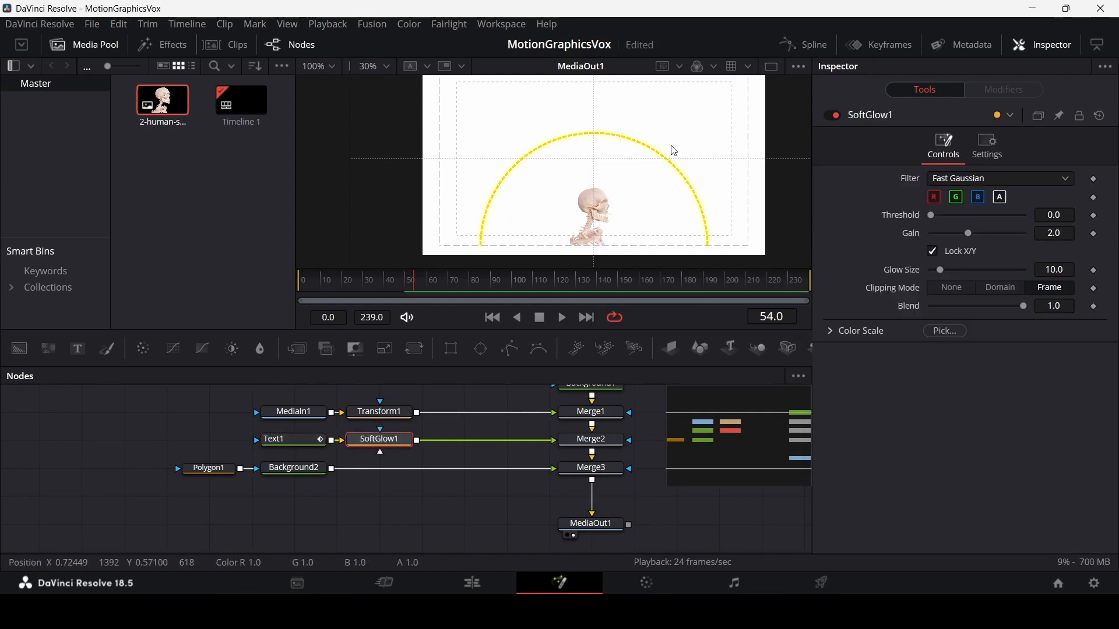
Set the Soft Glow's glow size to 50 and inspect the glow around the dashed arc up close.
left_click(1057, 271)
type("50")
key("Tab")
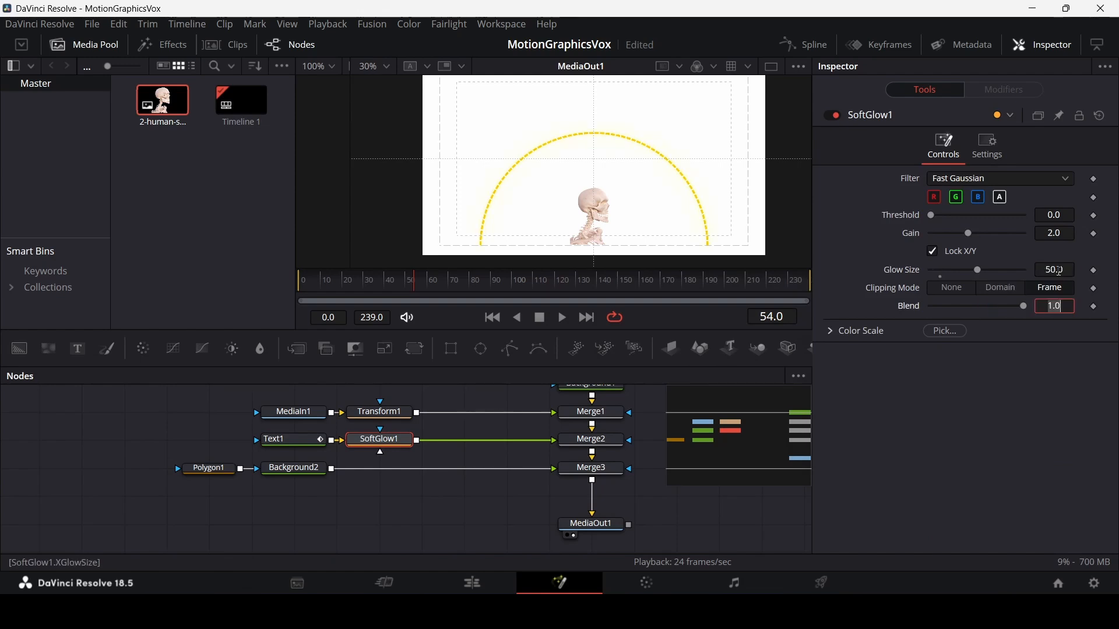
left_click(475, 504)
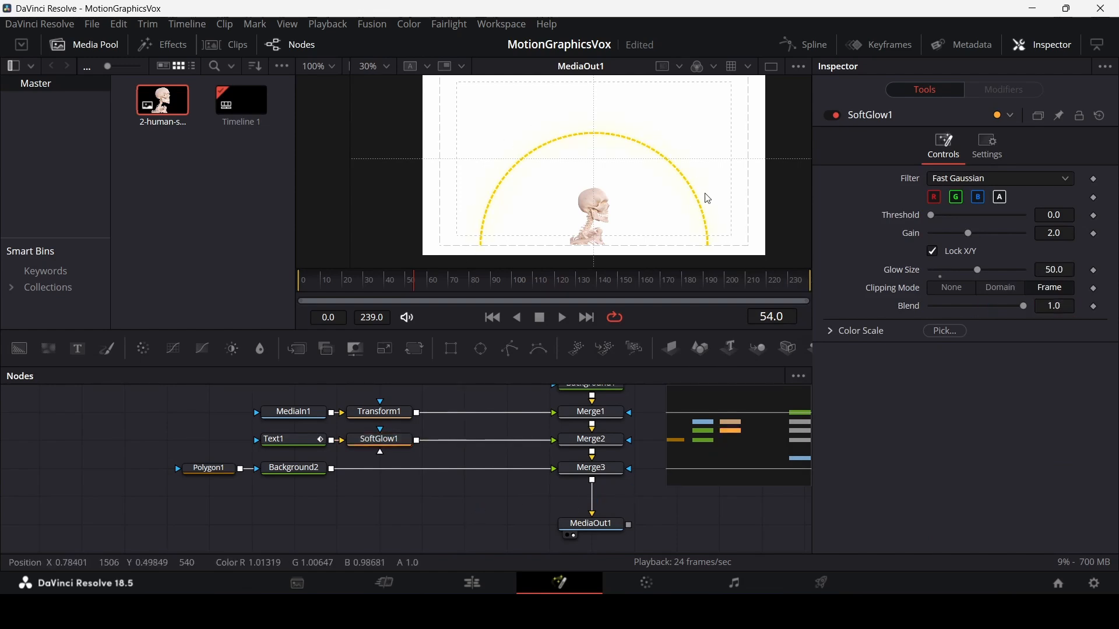
scroll(527, 150, "up", 5)
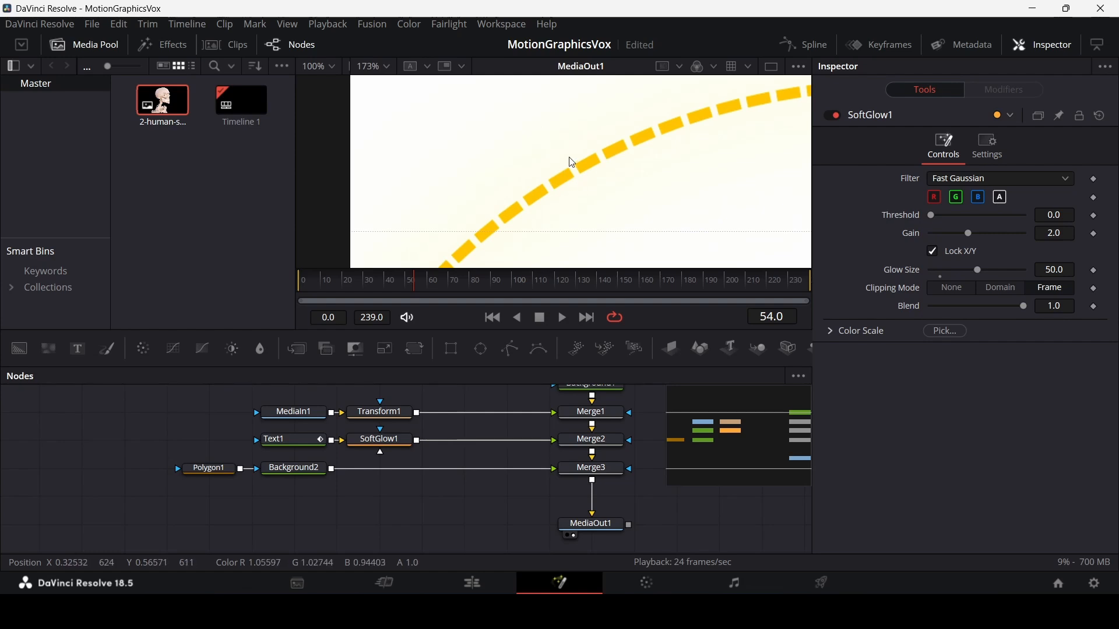
scroll(581, 187, "down", 5)
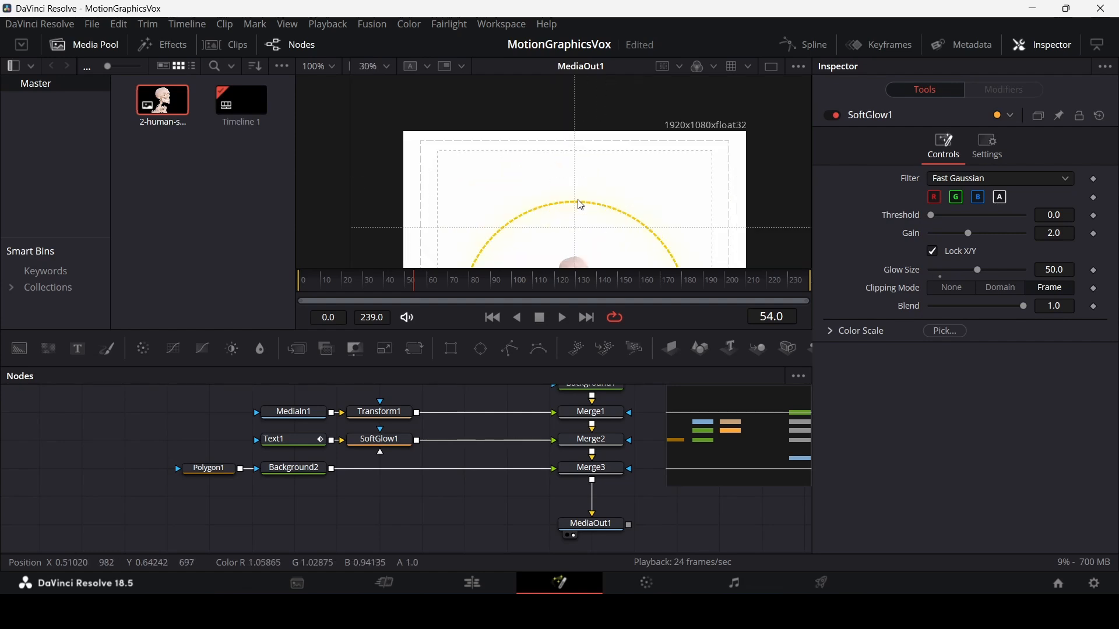
scroll(592, 216, "up", 2)
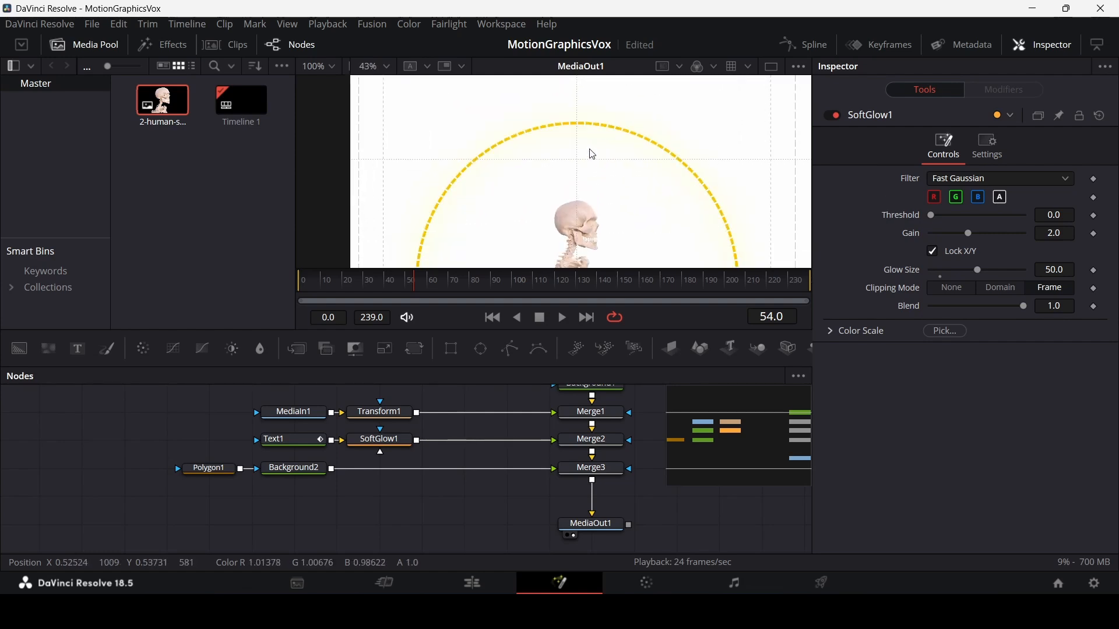
Draw an open three-point path on Polygon1 from the dashed arc's left end through its peak to its right end.
left_click(225, 468)
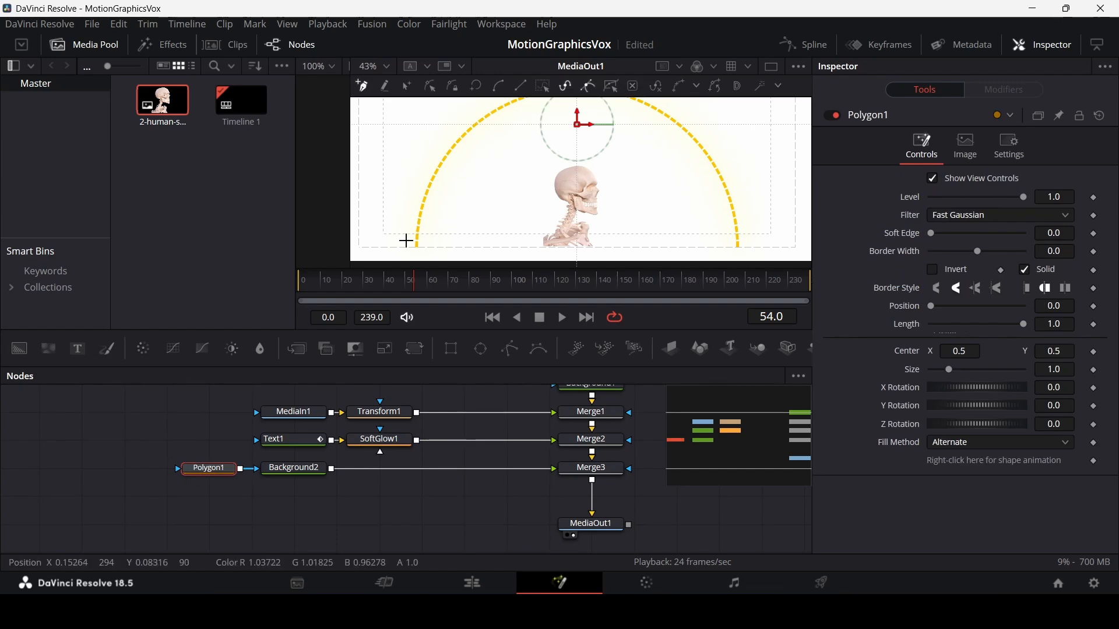
scroll(406, 241, "up", 5)
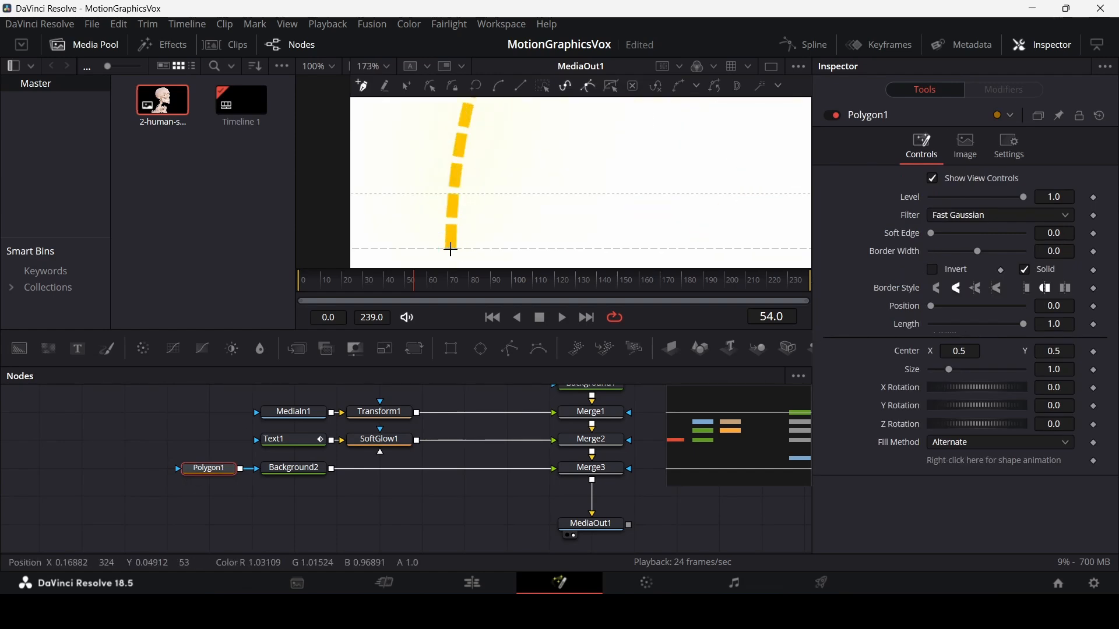
scroll(587, 155, "down", 8)
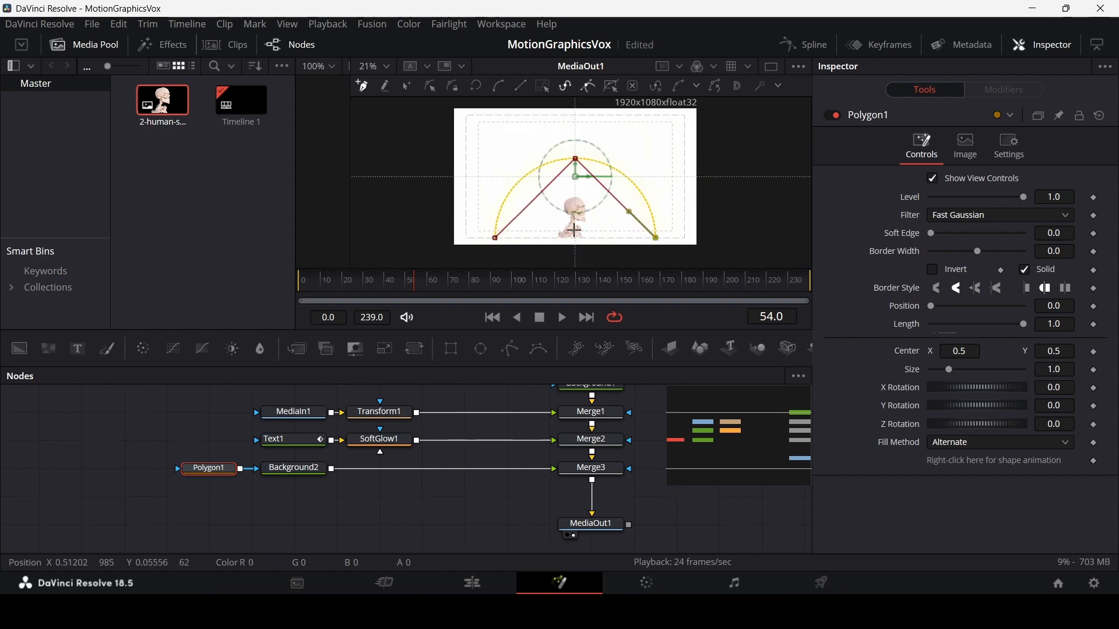
scroll(576, 231, "up", 1)
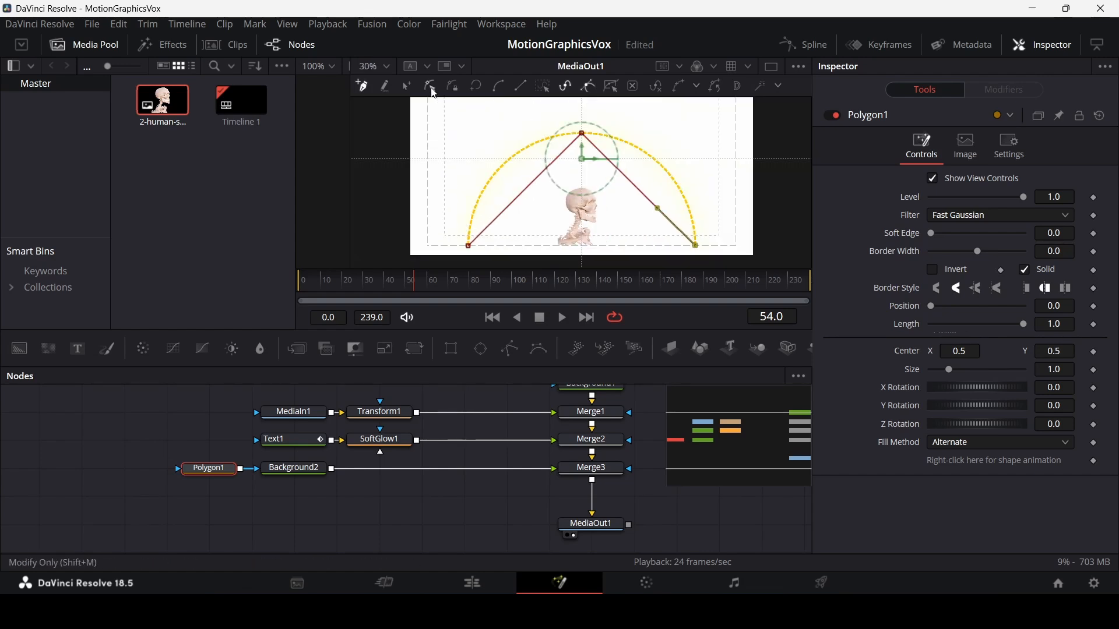
Put the Polygon1 path in Modify Only mode, select all three points and make them smooth.
left_click(434, 92)
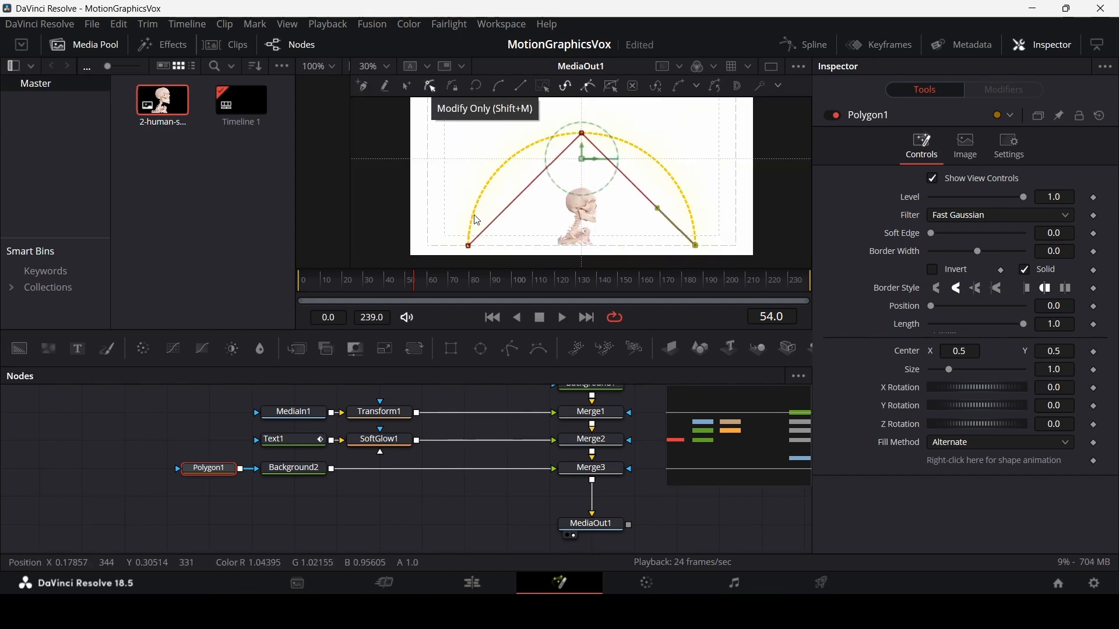
left_click_drag(443, 259, 718, 124)
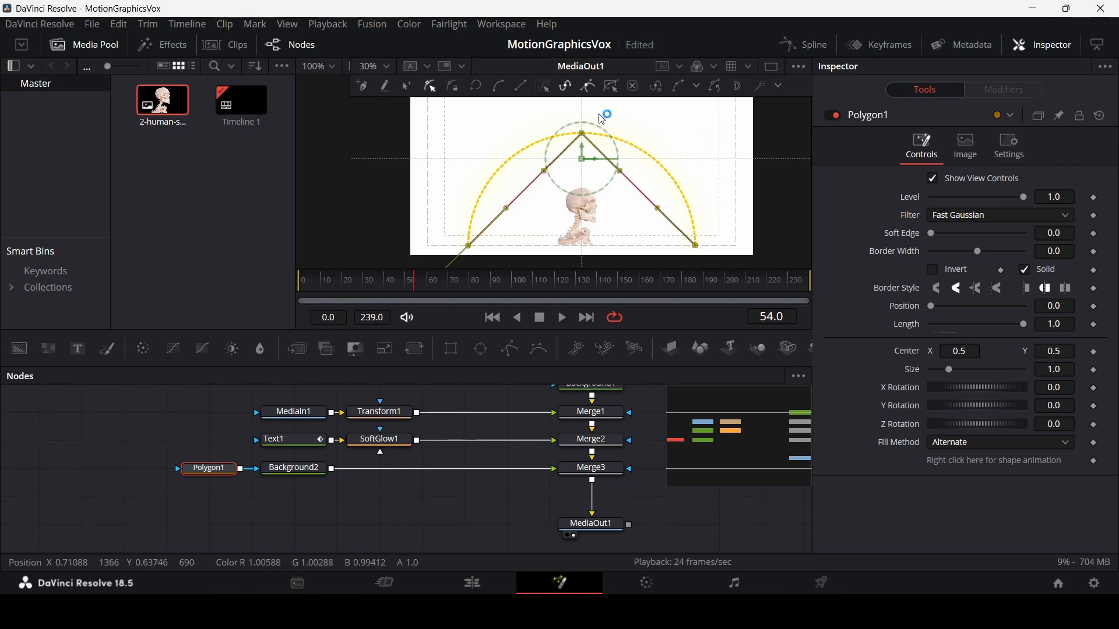
left_click(506, 92)
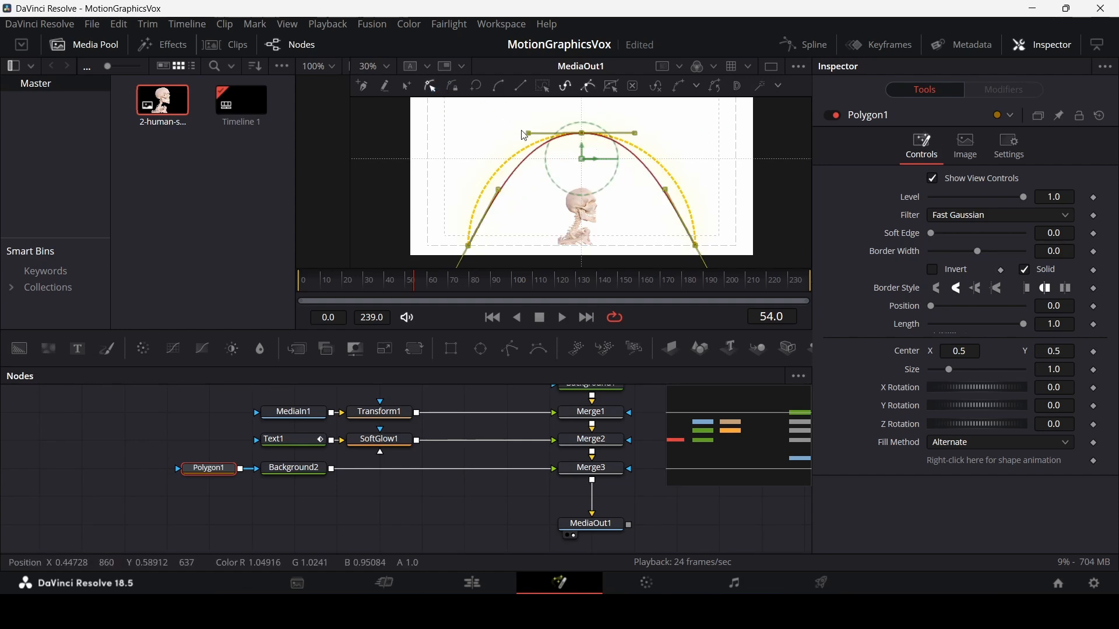
Adjust the curve handles of Polygon1's end and peak points so the path follows the dashed arc.
left_click_drag(529, 136, 507, 137)
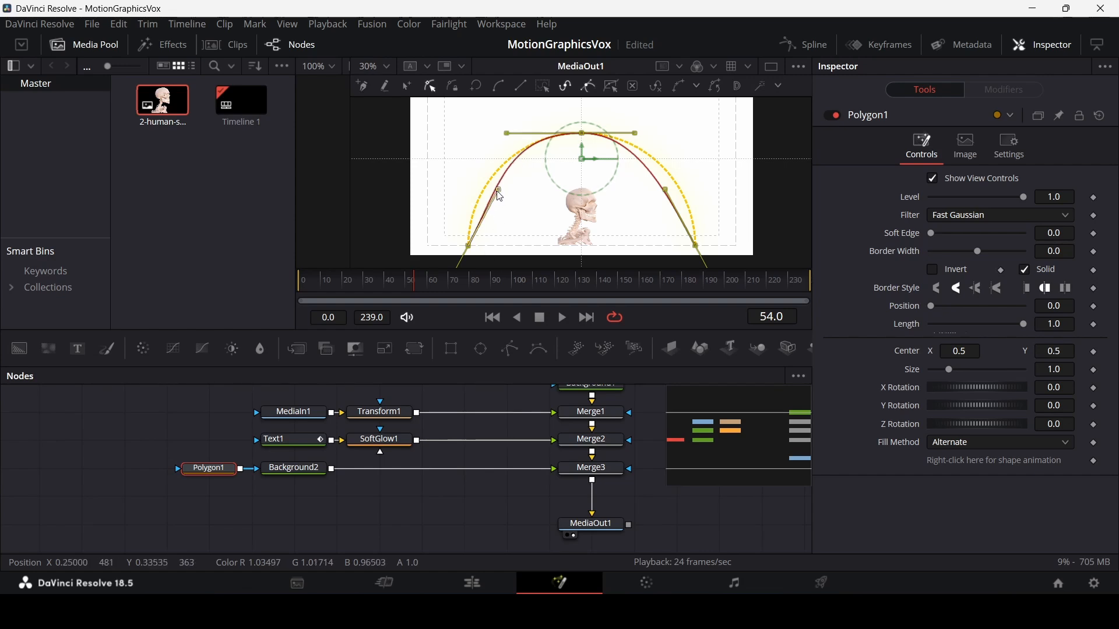
left_click_drag(498, 192, 475, 192)
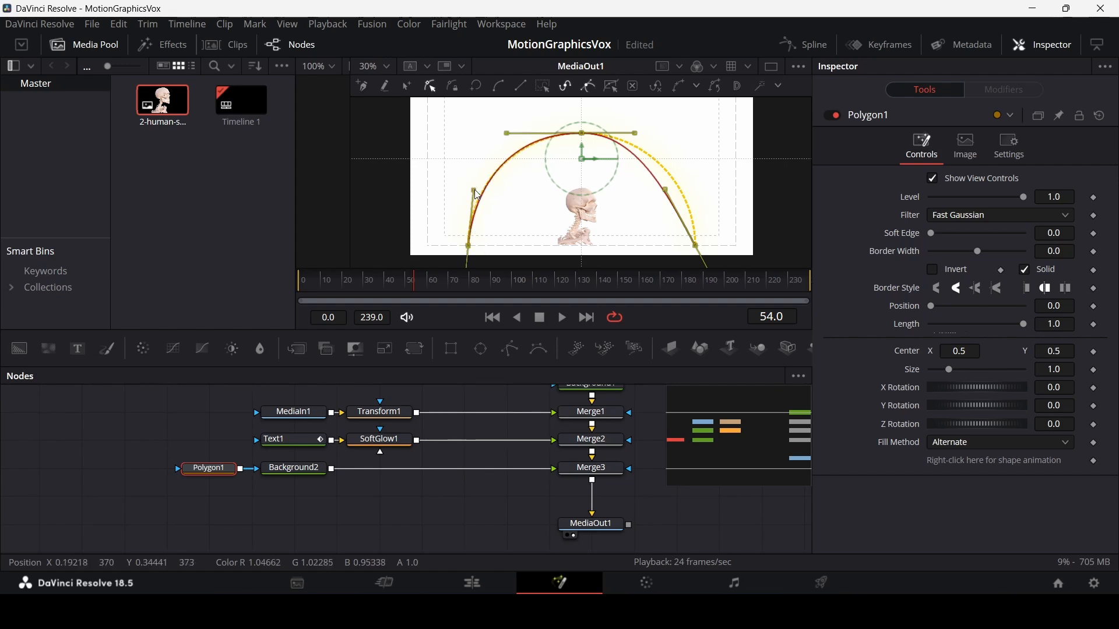
left_click_drag(659, 178, 692, 188)
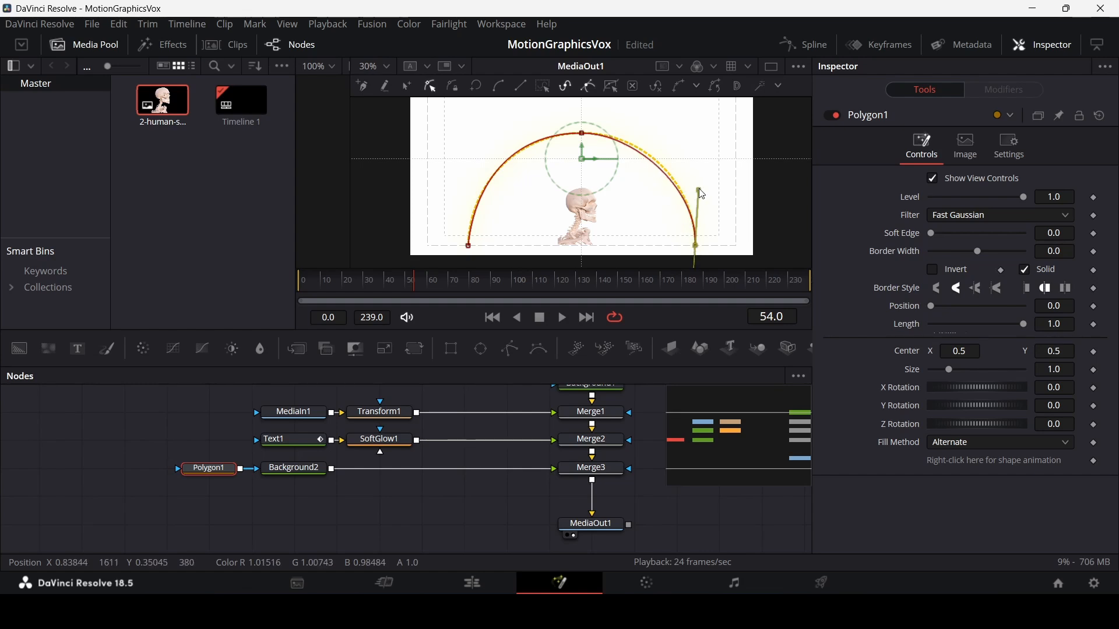
left_click(643, 133)
left_click(581, 133)
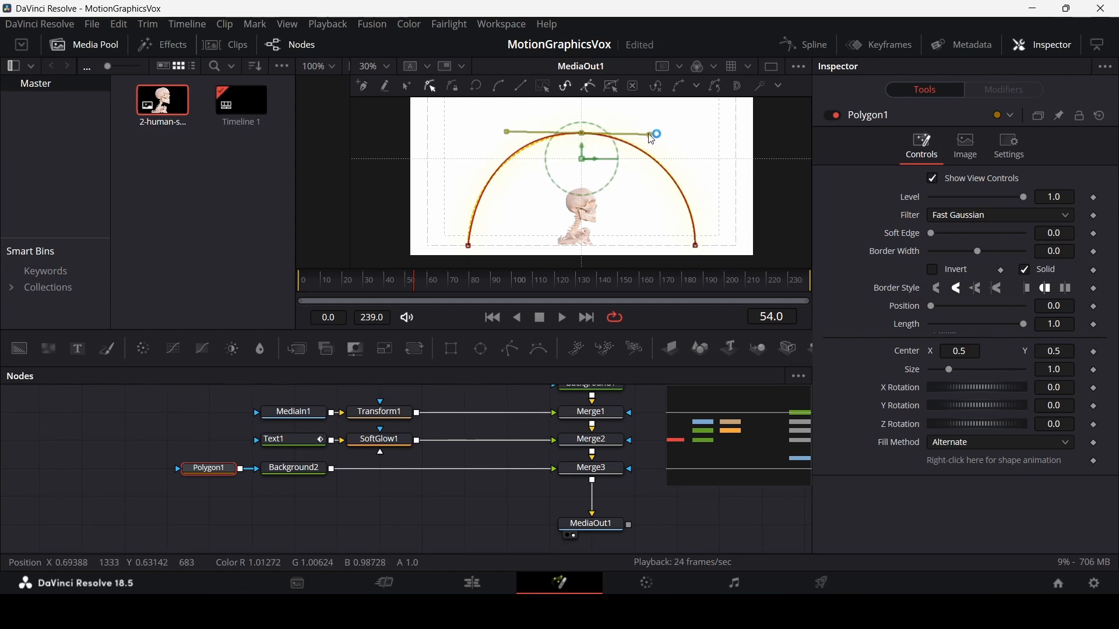
left_click(469, 246)
left_click_drag(473, 190, 469, 197)
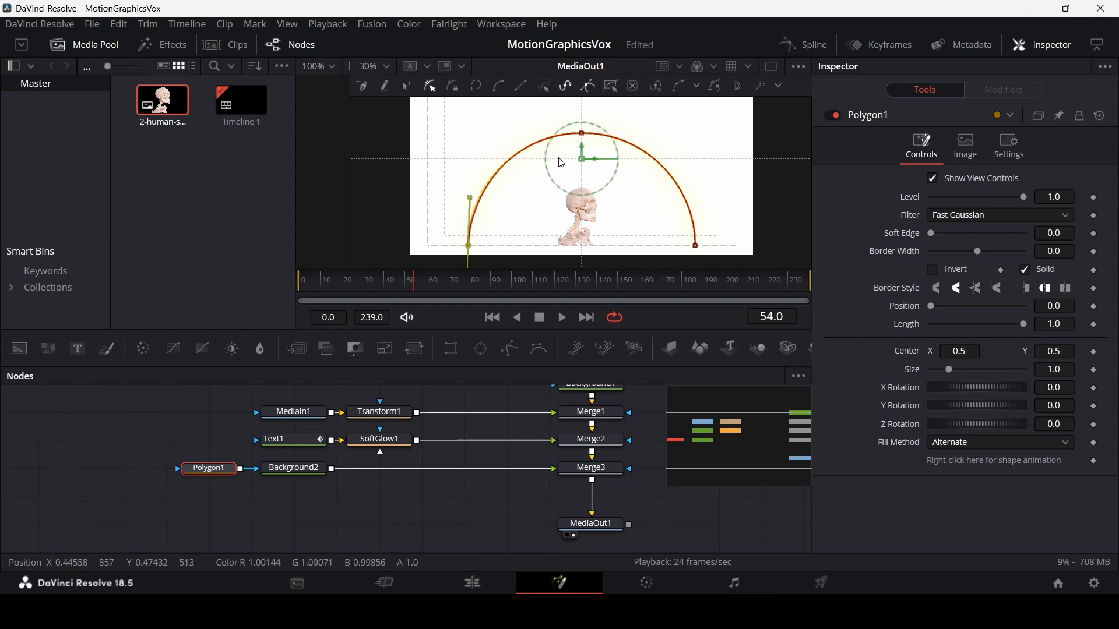
left_click(581, 133)
left_click_drag(510, 133, 504, 135)
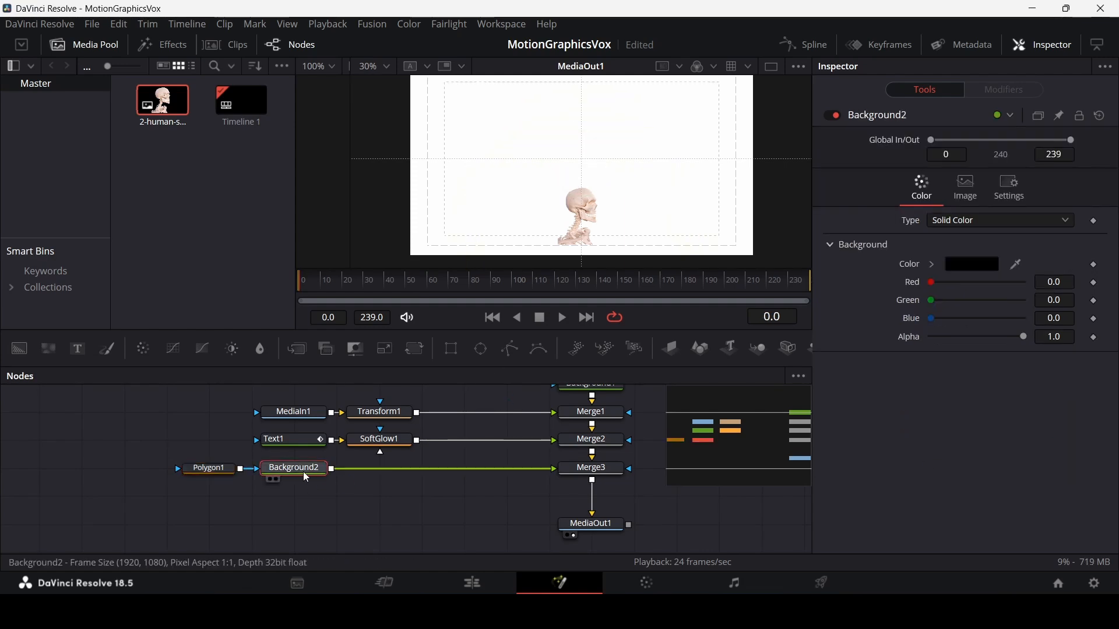
Play back the arc animation, and change Background2's color type to Four Corner.
scroll(439, 498, "up", 2)
key("space")
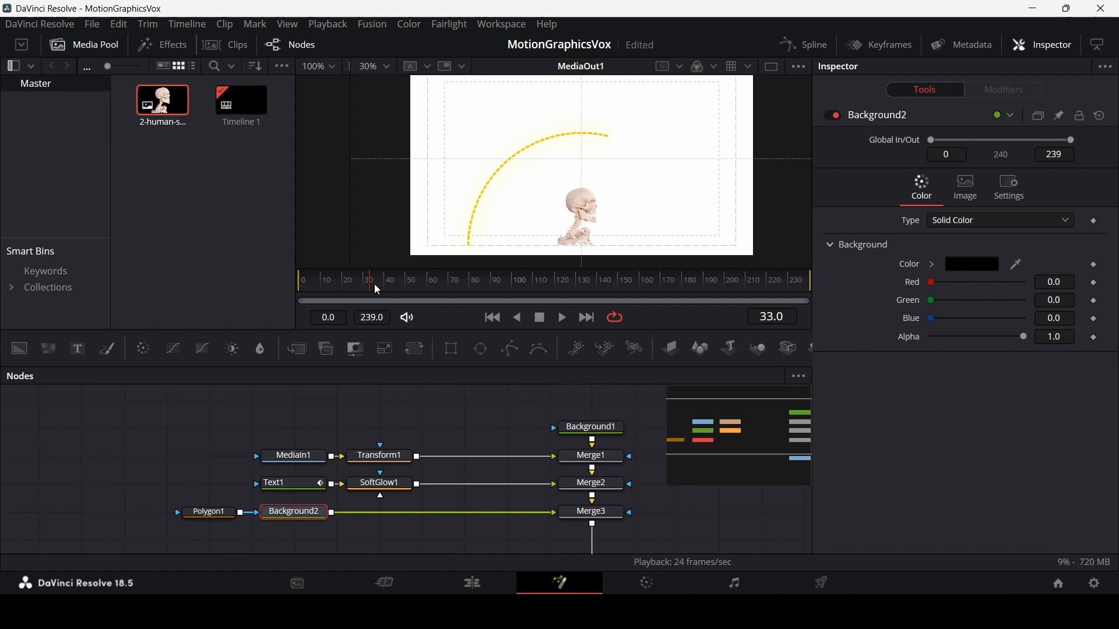
left_click(956, 224)
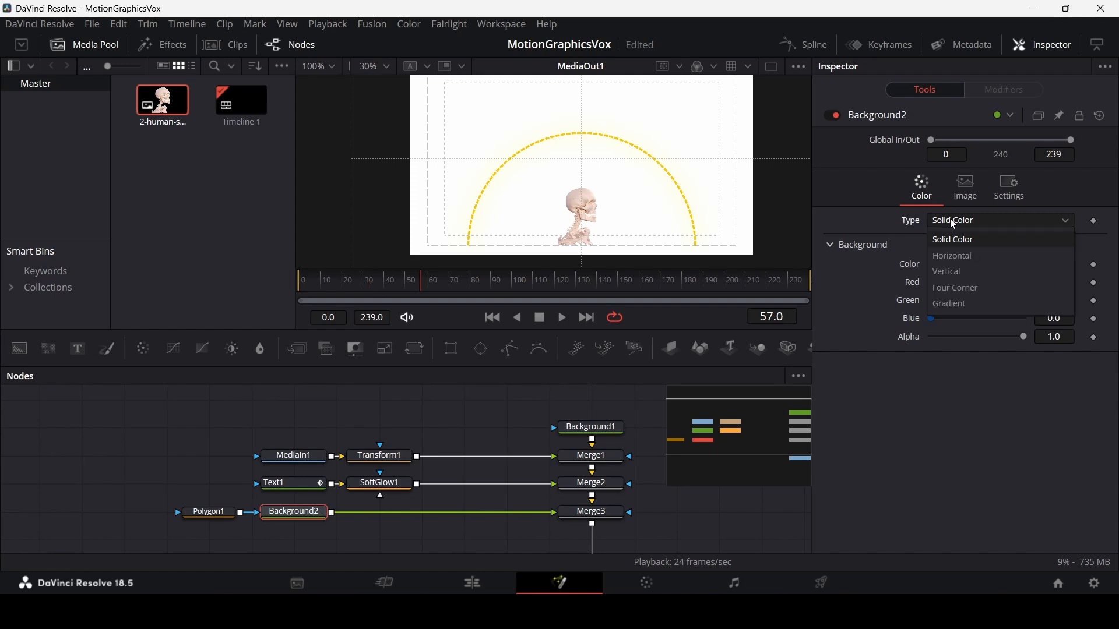
left_click(961, 289)
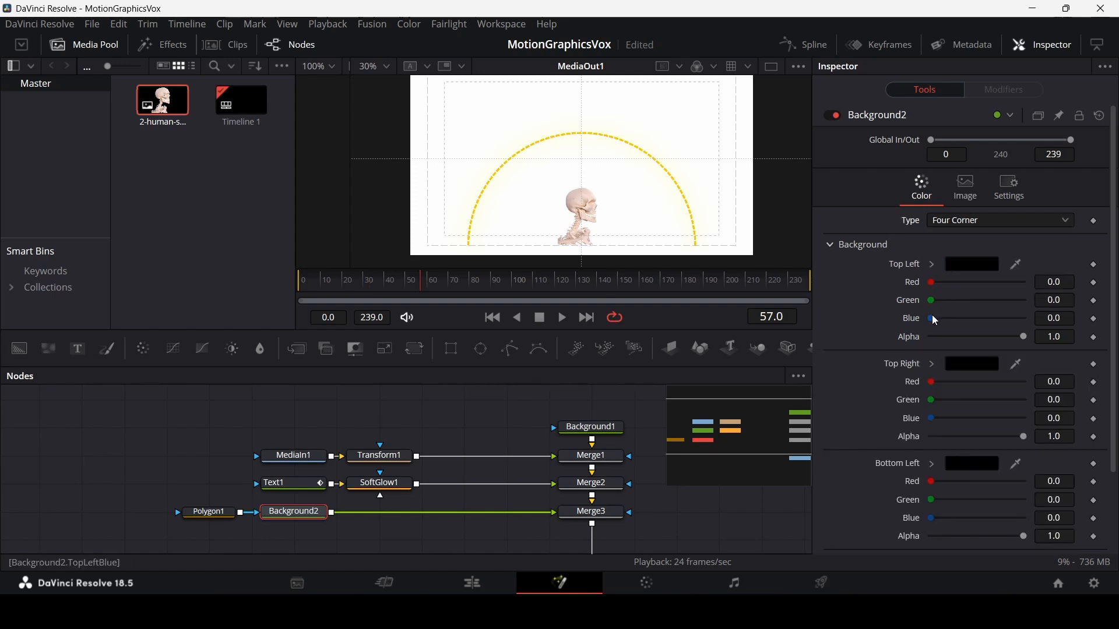
Set Background2's corner colors: blue 0.323 top left, green 0.677 top right, RGB 0.819/0.189/0.472 bottom left, RGB 1.0/0.654/0.0 bottom right.
left_click_drag(933, 319, 964, 320)
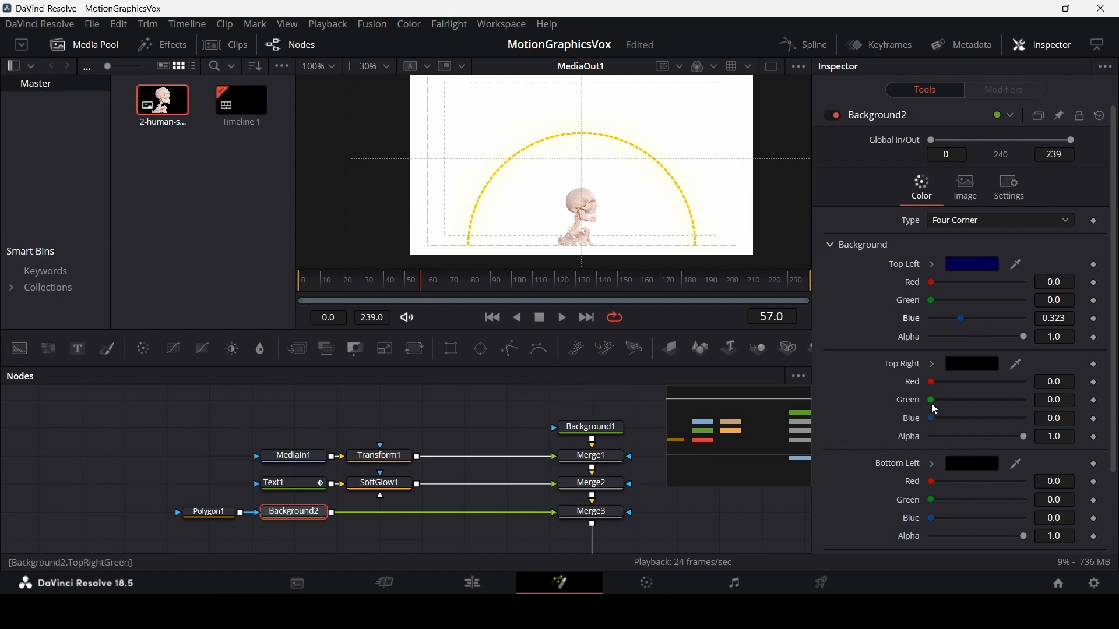
left_click_drag(932, 402, 995, 406)
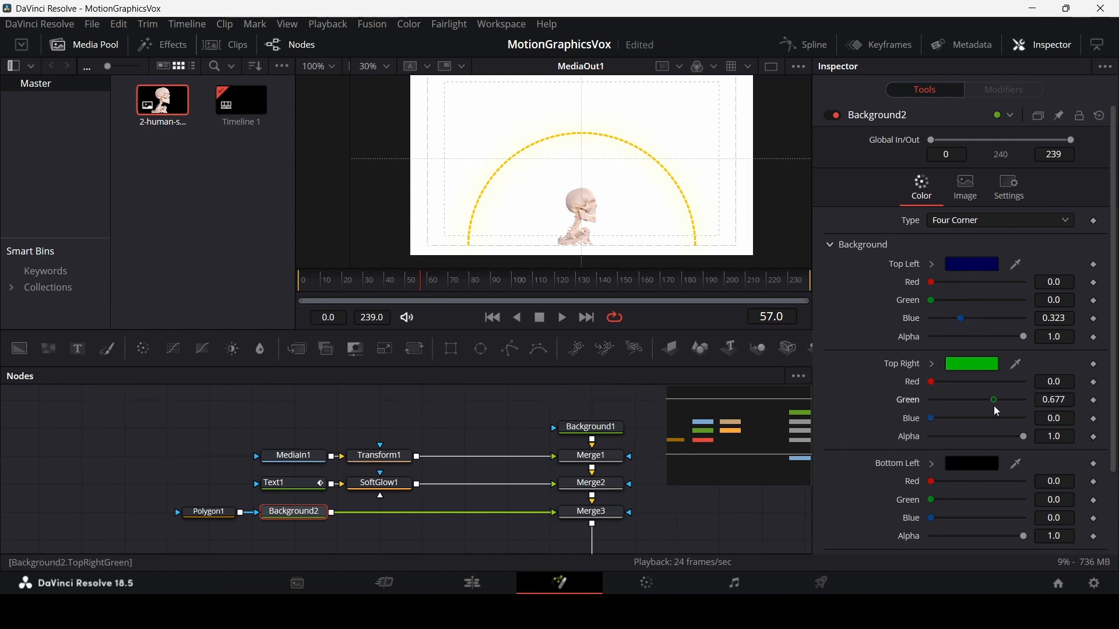
scroll(984, 417, "down", 3)
left_click_drag(934, 388, 1007, 386)
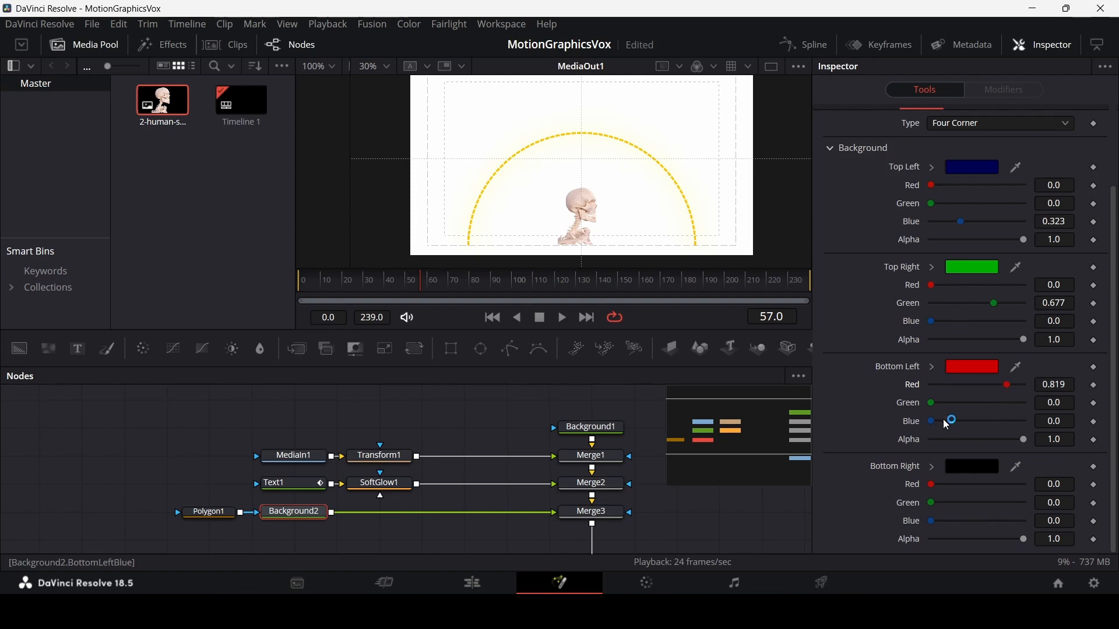
left_click_drag(932, 422, 1021, 429)
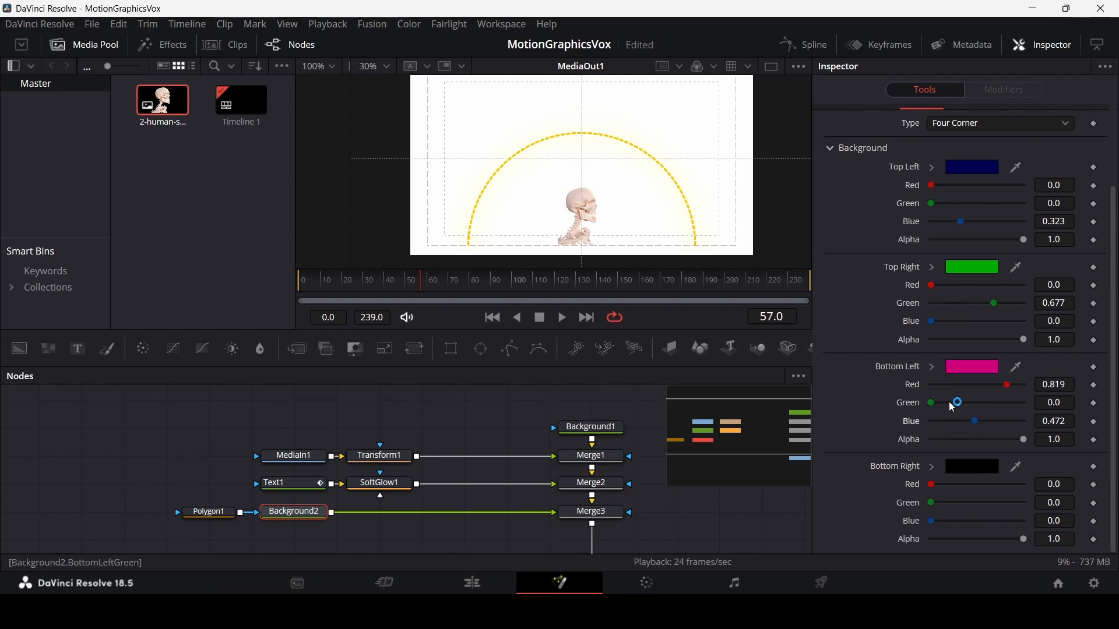
left_click_drag(954, 407, 950, 407)
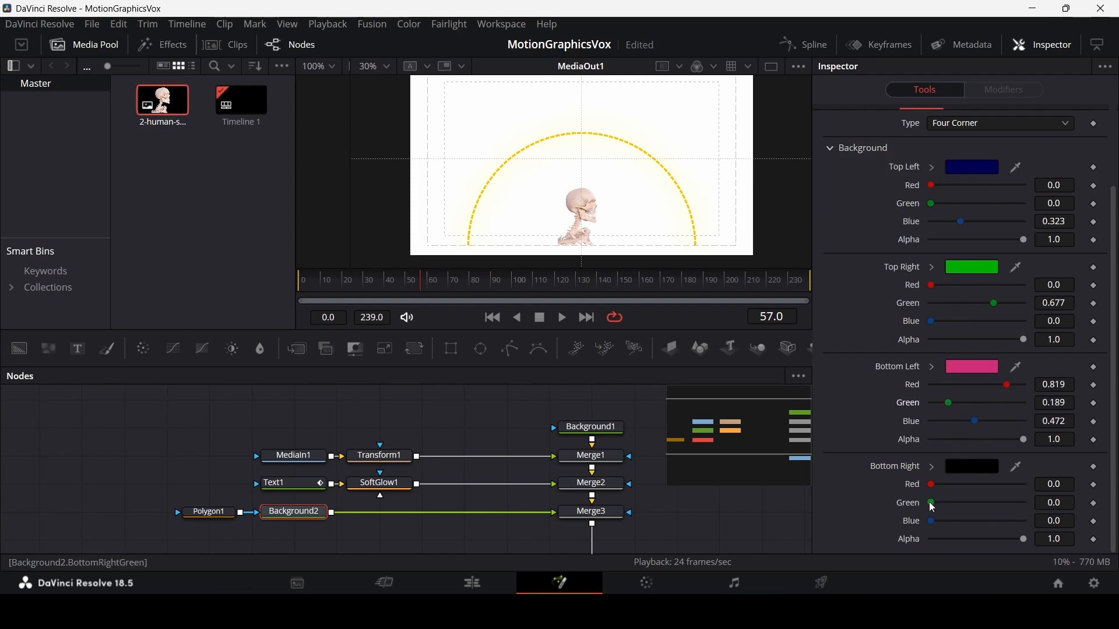
left_click_drag(932, 485, 1000, 510)
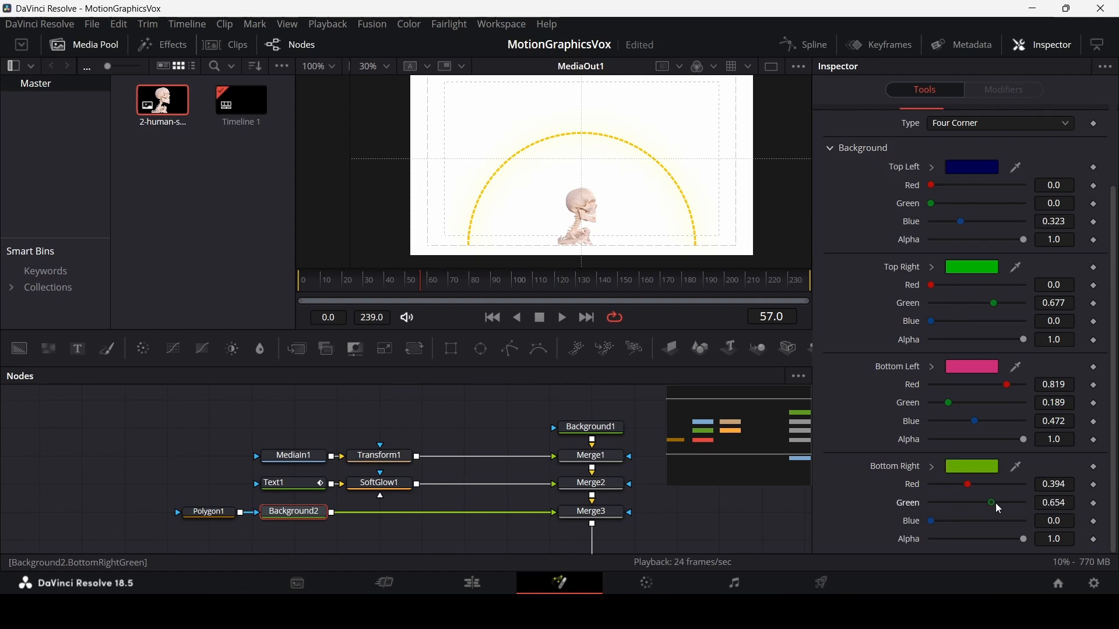
mouse_move(932, 524)
left_mouse_down()
mouse_move(1021, 525)
mouse_move(933, 527)
left_mouse_up()
Give Polygon1 a border width of 0.03, turn off Solid and use flat ends for the border.
left_click(209, 512)
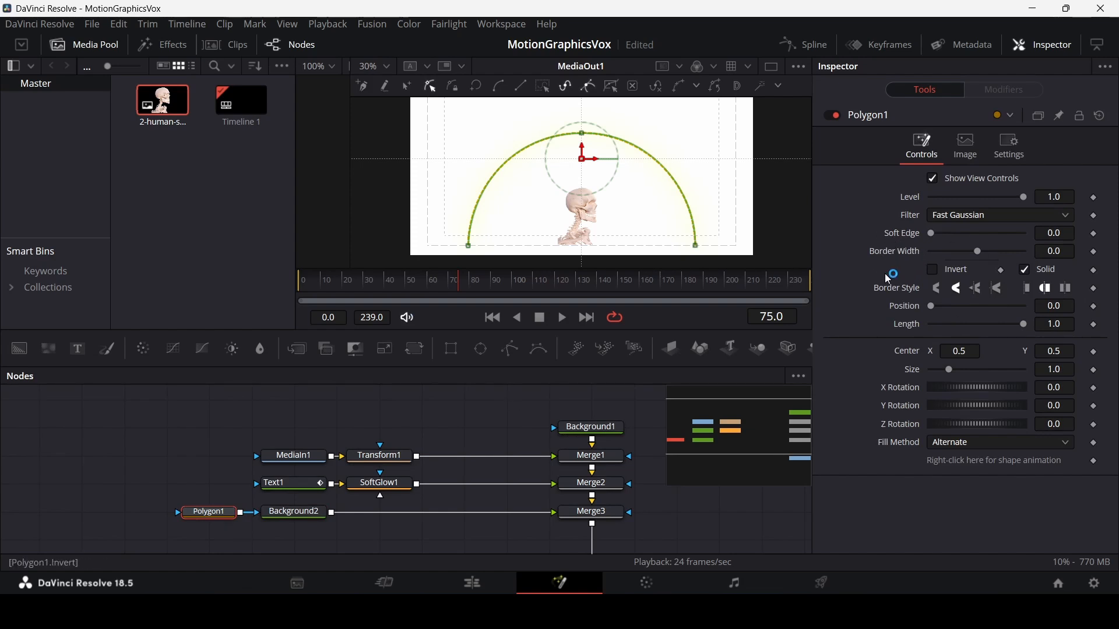
left_click(207, 513)
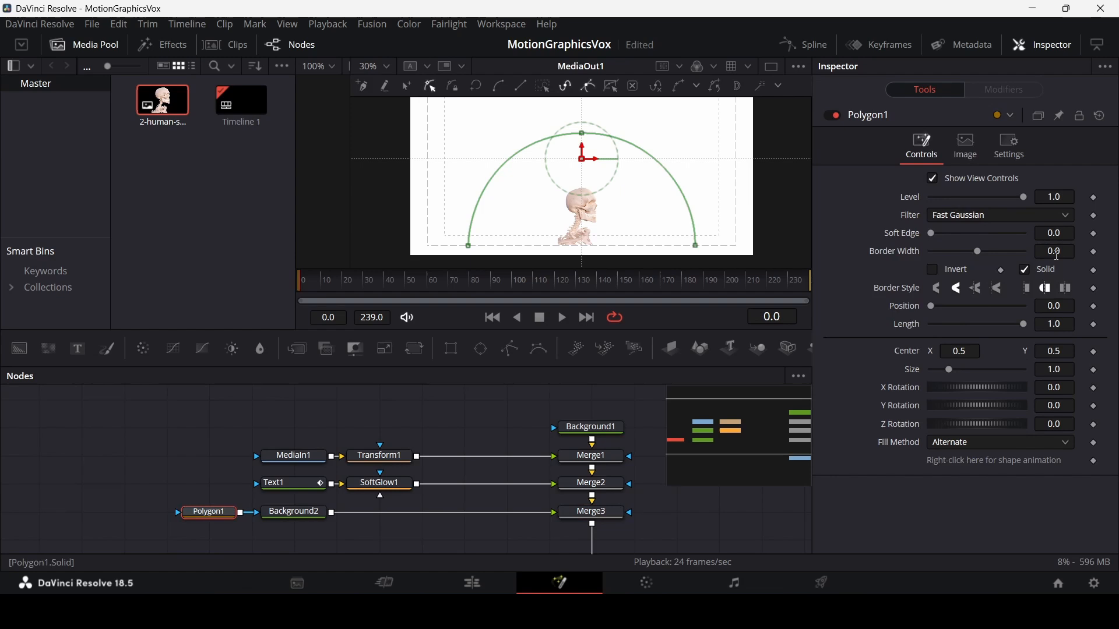
left_click(1059, 252)
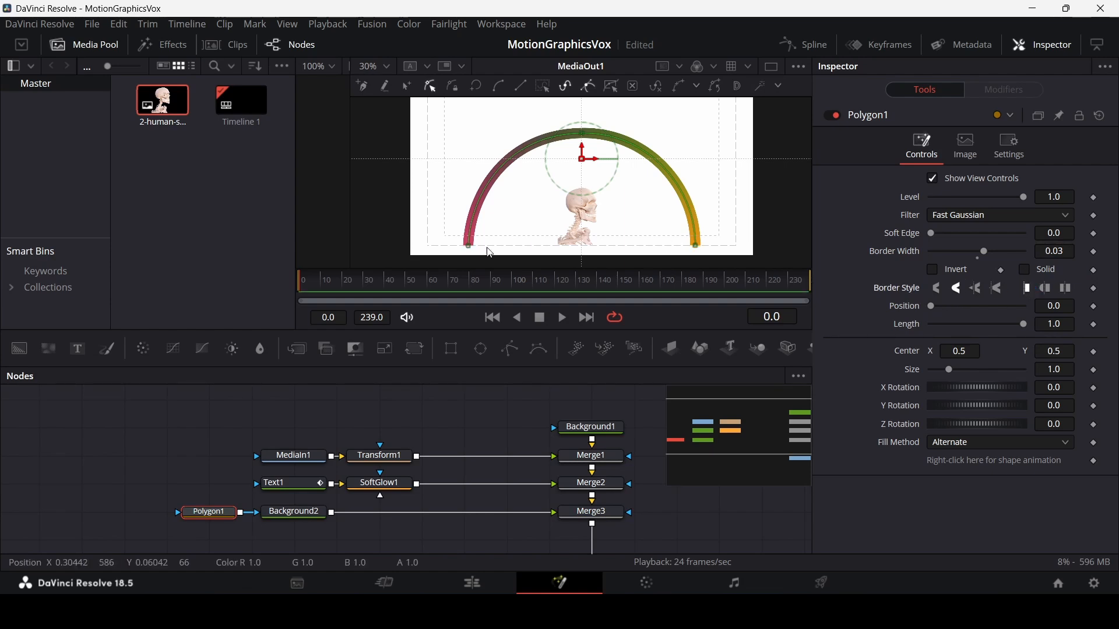
Recolor Background2's bottom-left corner purple with red 0.283 and green 0.165, and shift its bottom-right corner to green.
left_click(299, 518)
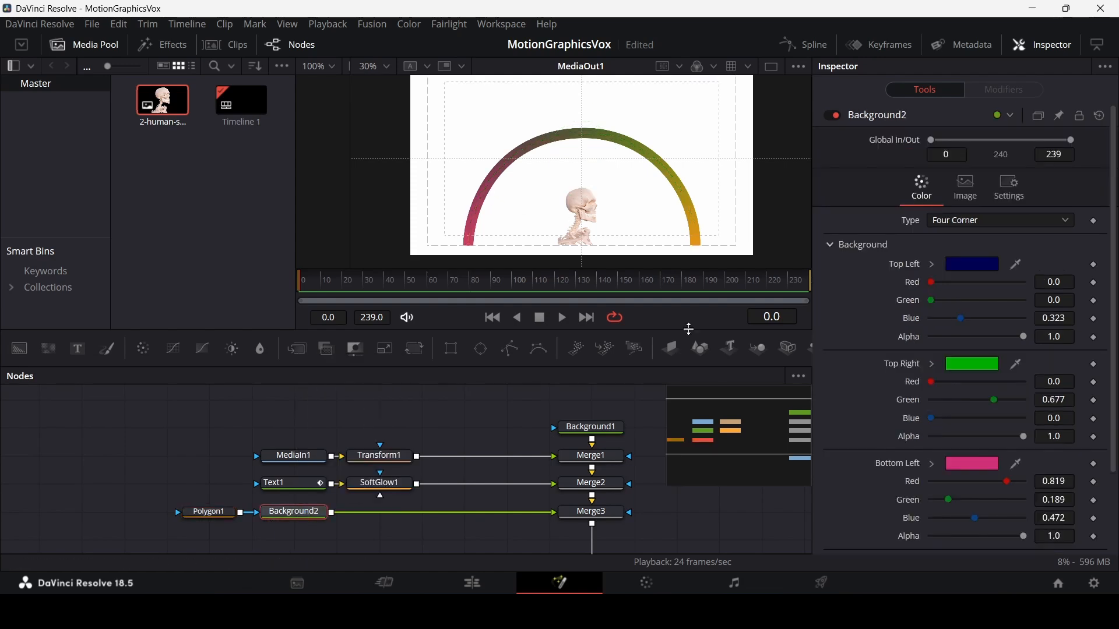
scroll(925, 446, "down", 3)
left_click(931, 367)
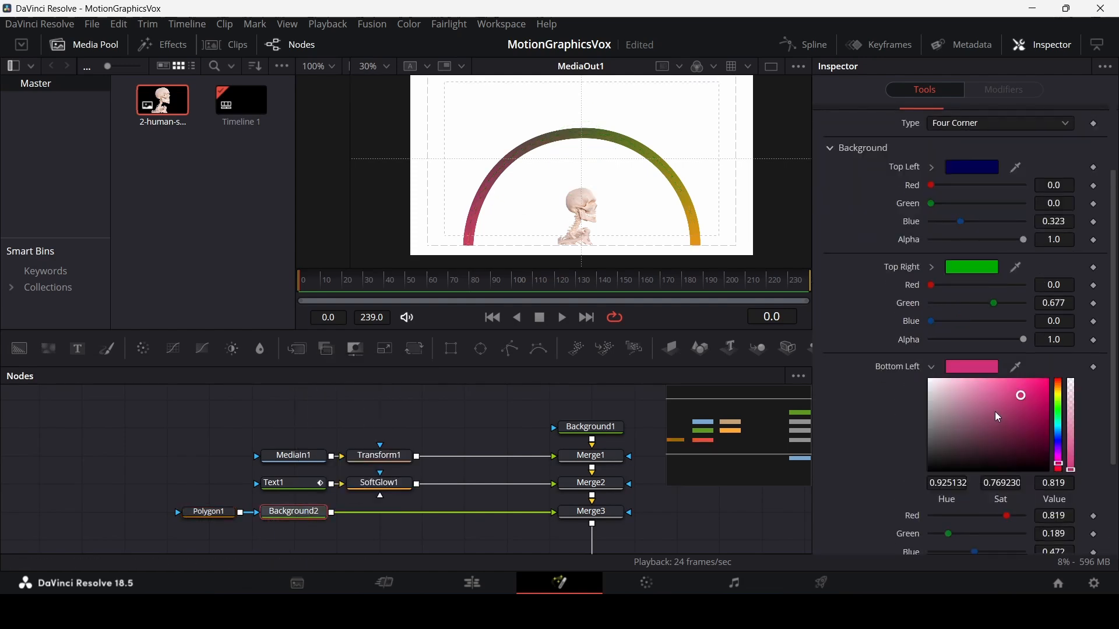
left_click(933, 367)
left_click_drag(1010, 386, 951, 411)
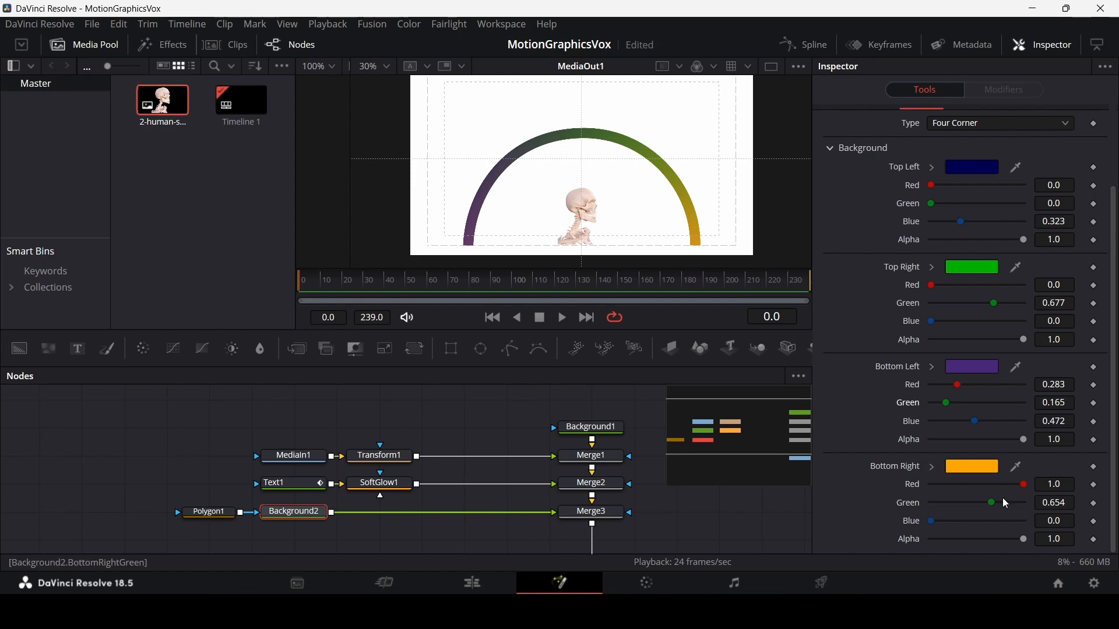
mouse_move(1027, 490)
left_mouse_down()
mouse_move(956, 489)
mouse_move(988, 486)
mouse_move(1012, 503)
left_mouse_up()
left_click_drag(990, 486, 1017, 486)
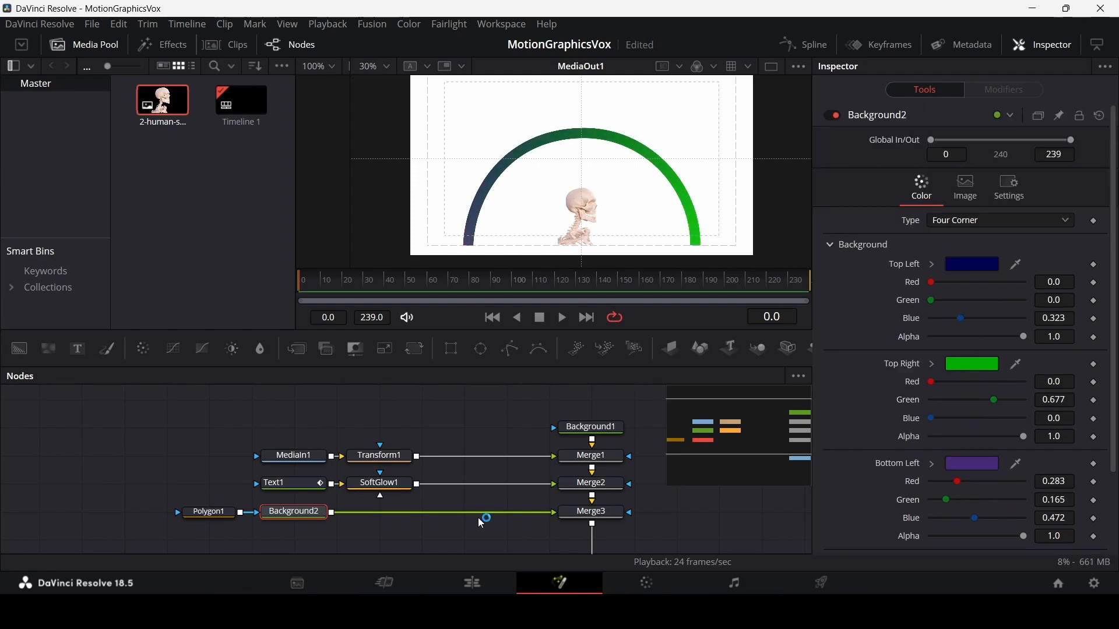
Set the apply mode of Merge3 to Hard Light.
left_click(585, 517)
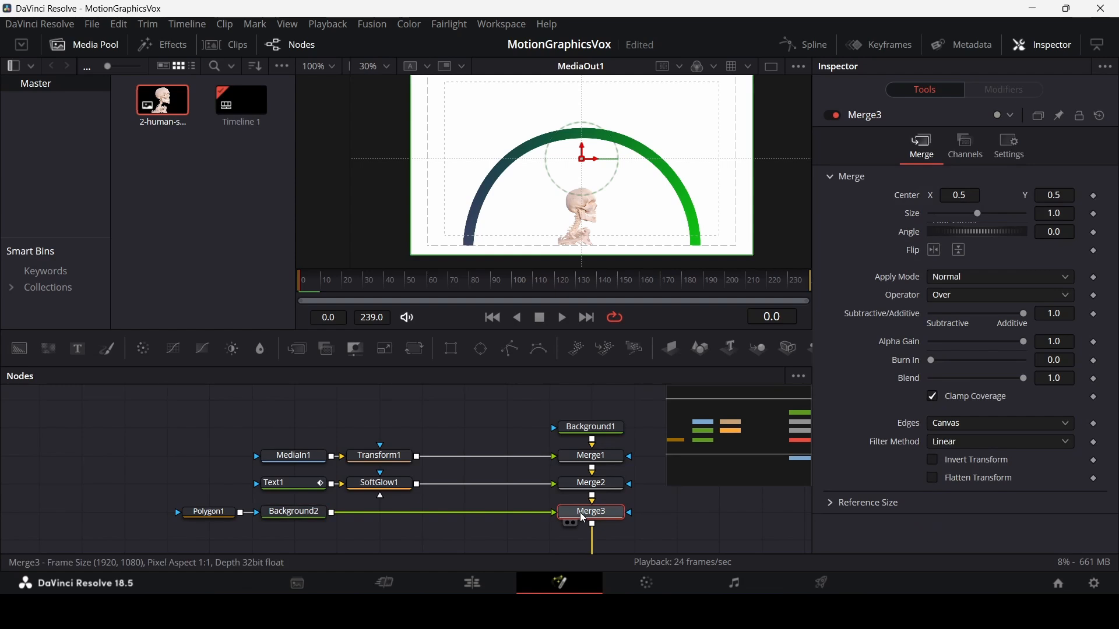
left_click(955, 279)
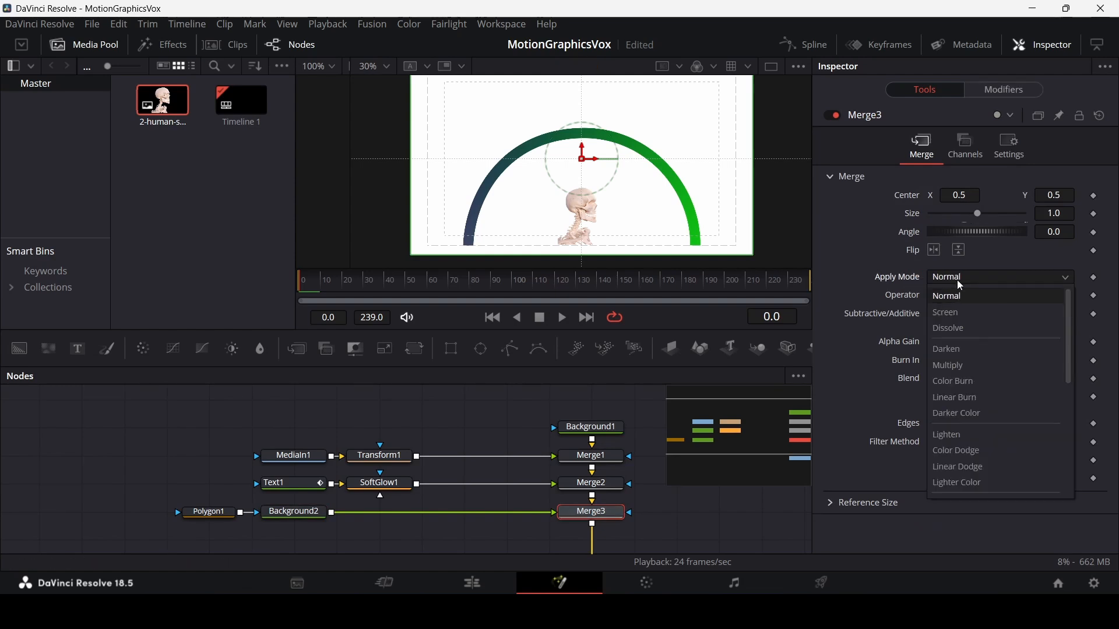
scroll(968, 365, "down", 5)
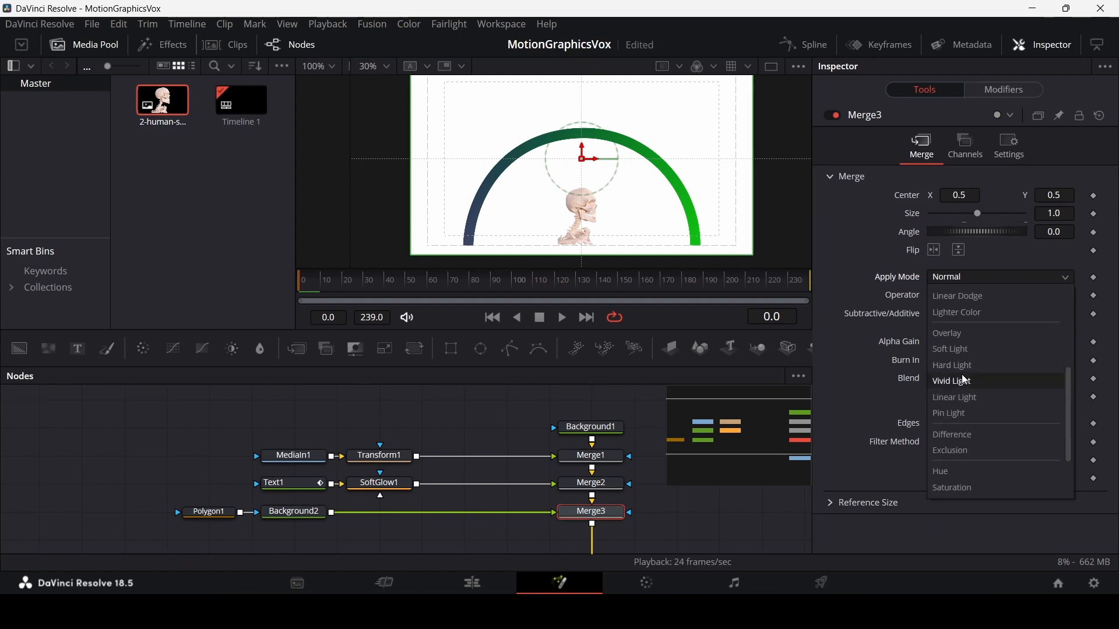
left_click(968, 366)
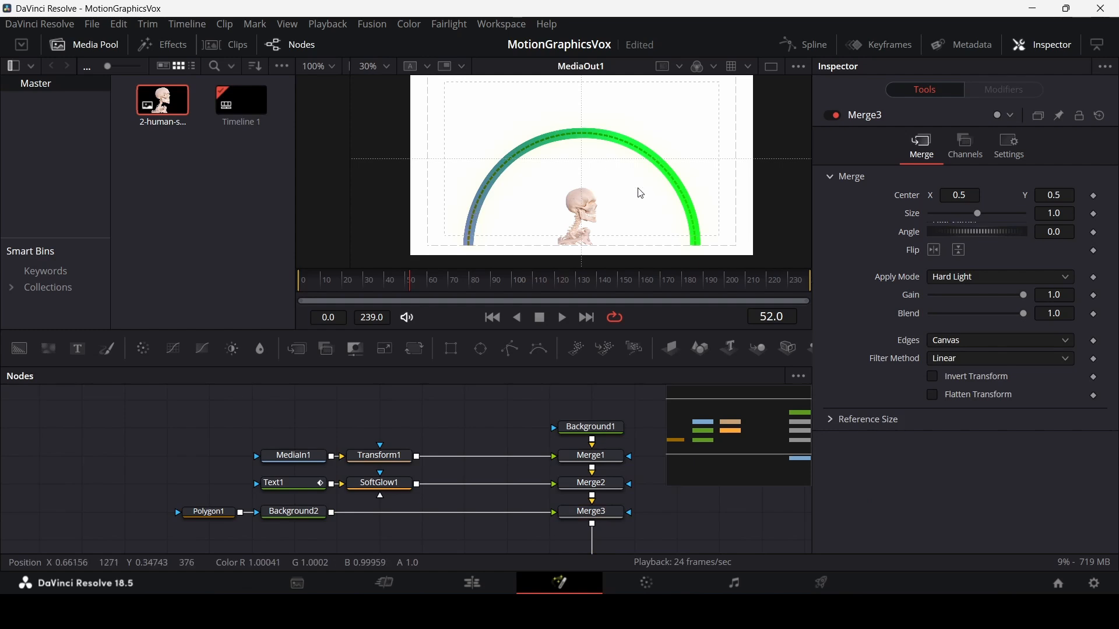
Check the blended arc at frame 92 and disable the Merge3 node.
left_click(593, 512)
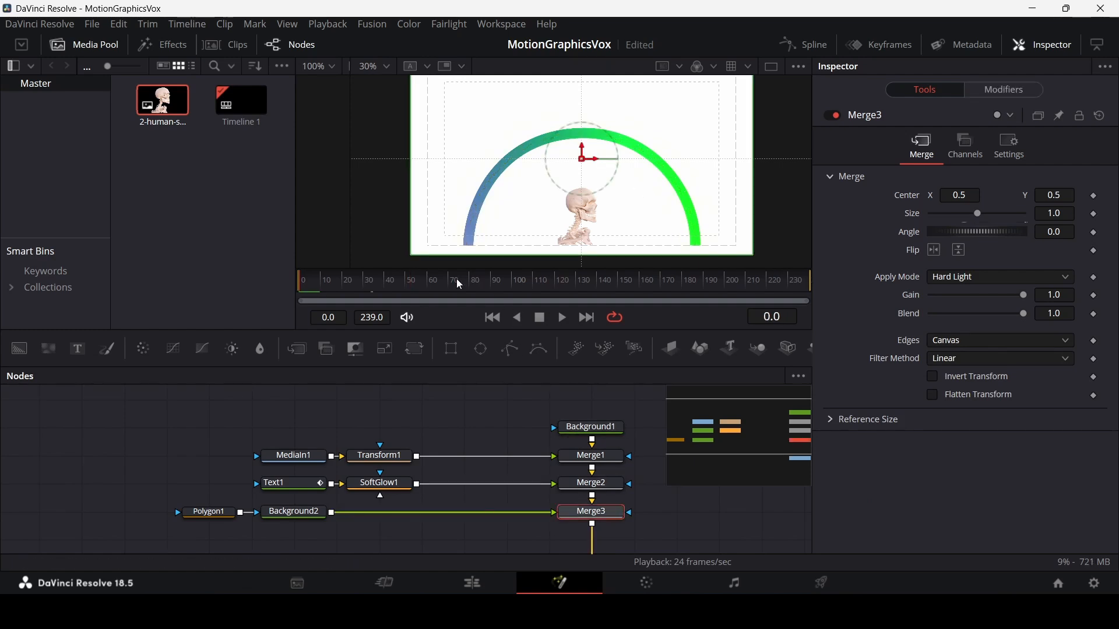
left_click(496, 283)
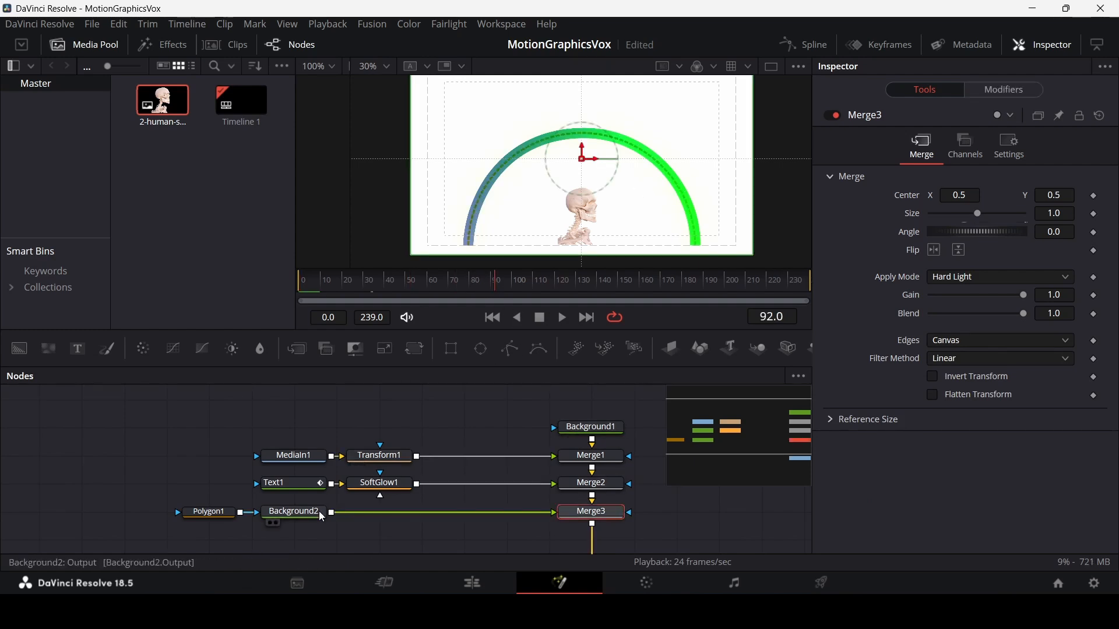
left_click(836, 116)
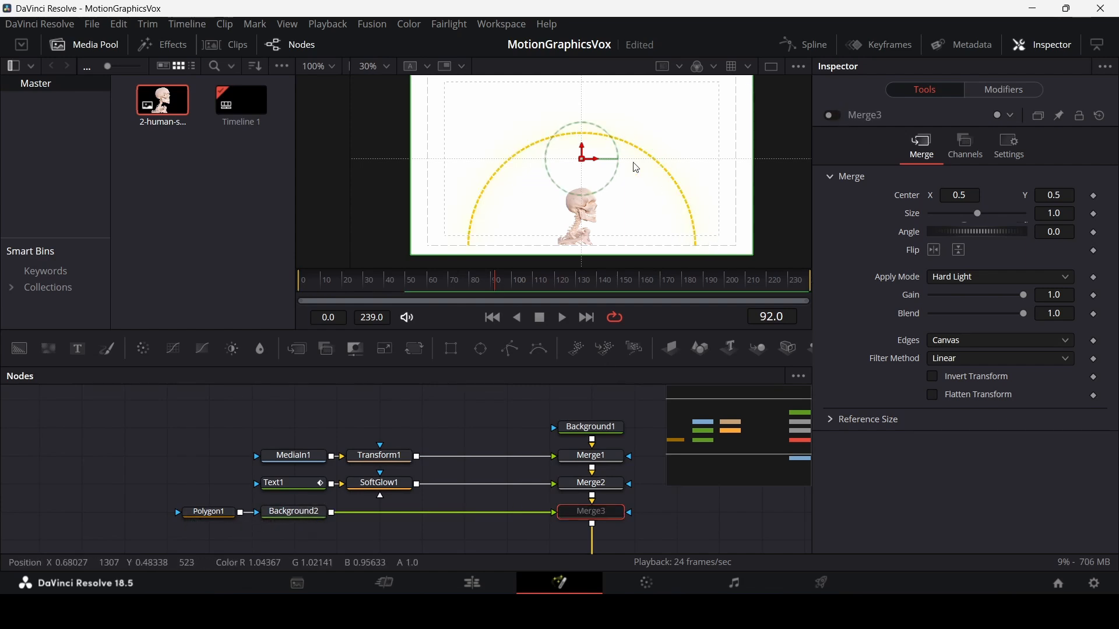
Add a new Background node below Background2 and mask it with an Ellipse node.
scroll(463, 458, "down", 2)
left_click_drag(19, 349, 294, 508)
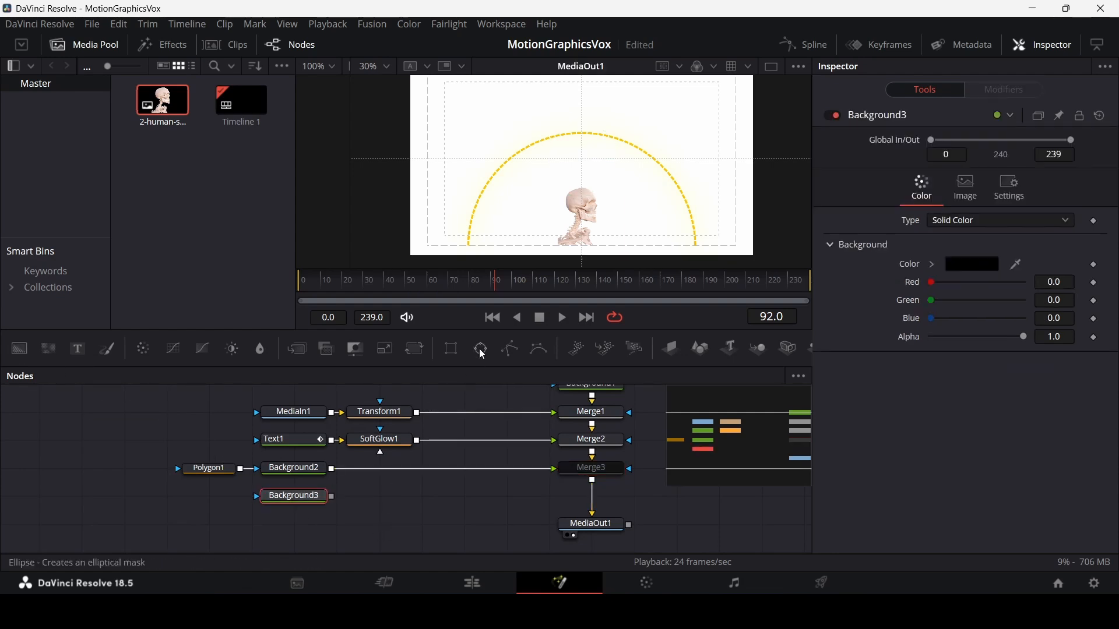
left_click_drag(481, 348, 321, 500)
Color Background3 yellow with red and green at 1.0, and merge it over the output of Merge3.
left_click(322, 500)
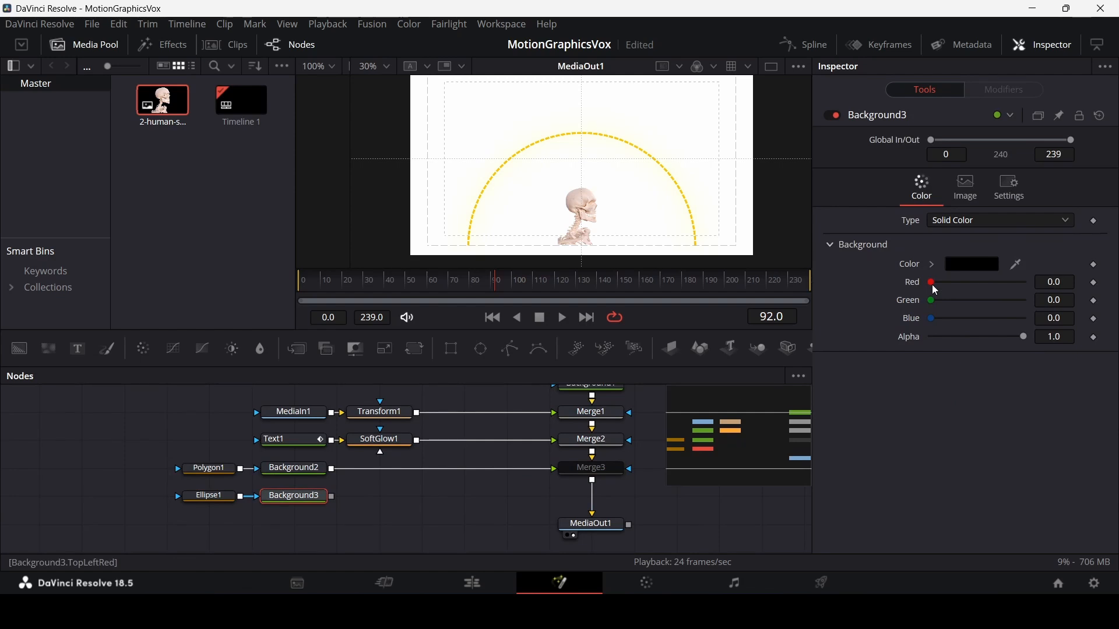
left_click_drag(933, 283, 1029, 301)
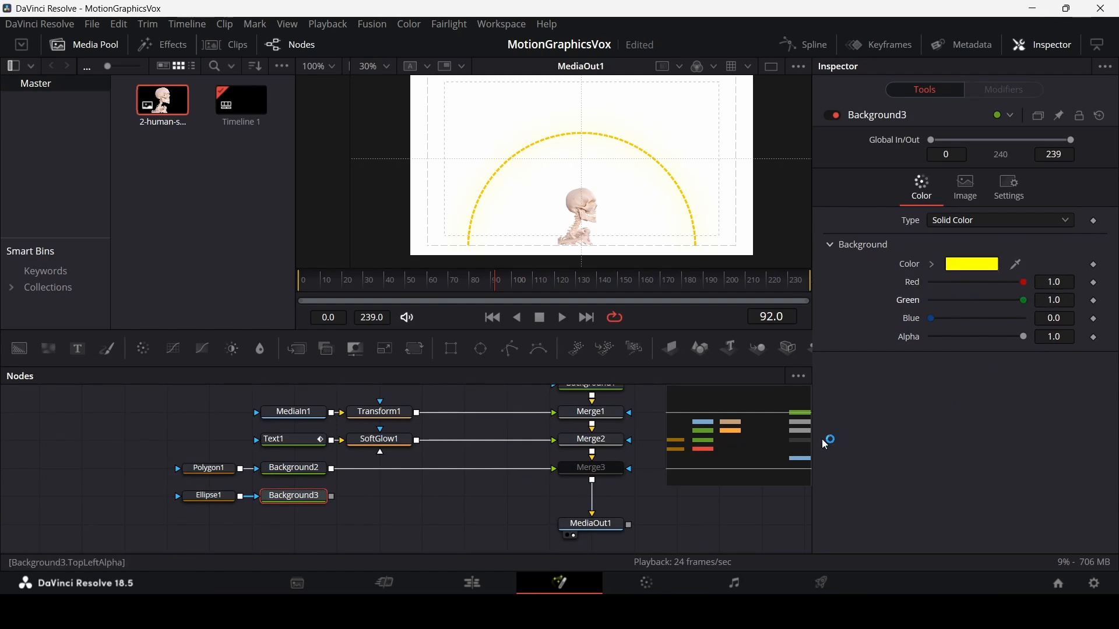
left_click_drag(333, 497, 596, 479)
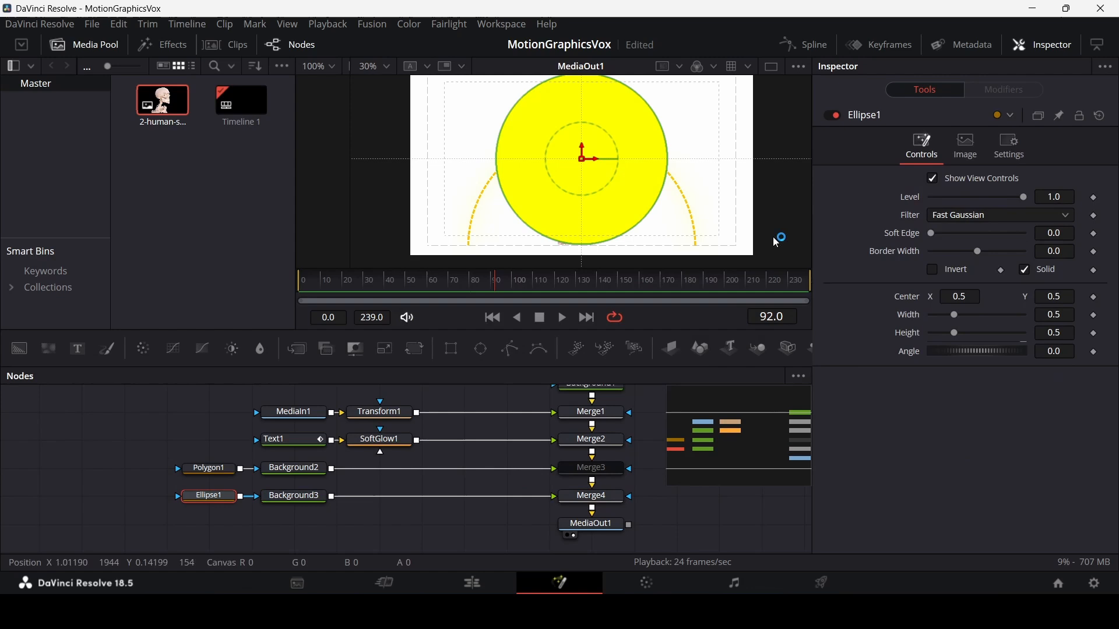
Link Ellipse1's width to its height with an expression and set the height to 0.1.
right_click(907, 315)
left_click(944, 487)
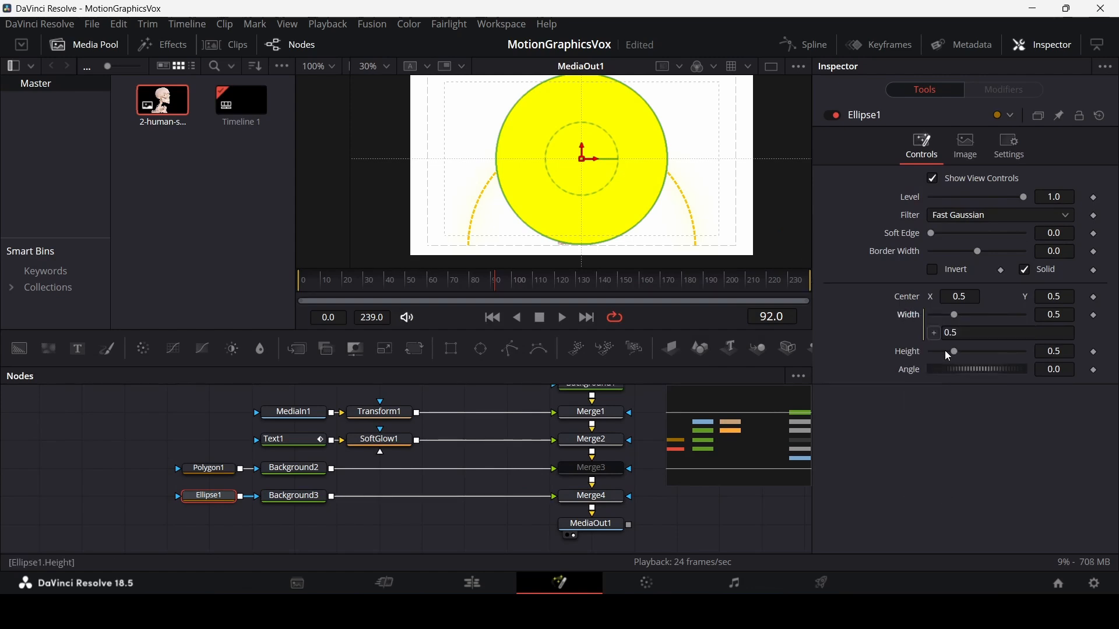
left_click_drag(934, 333, 908, 354)
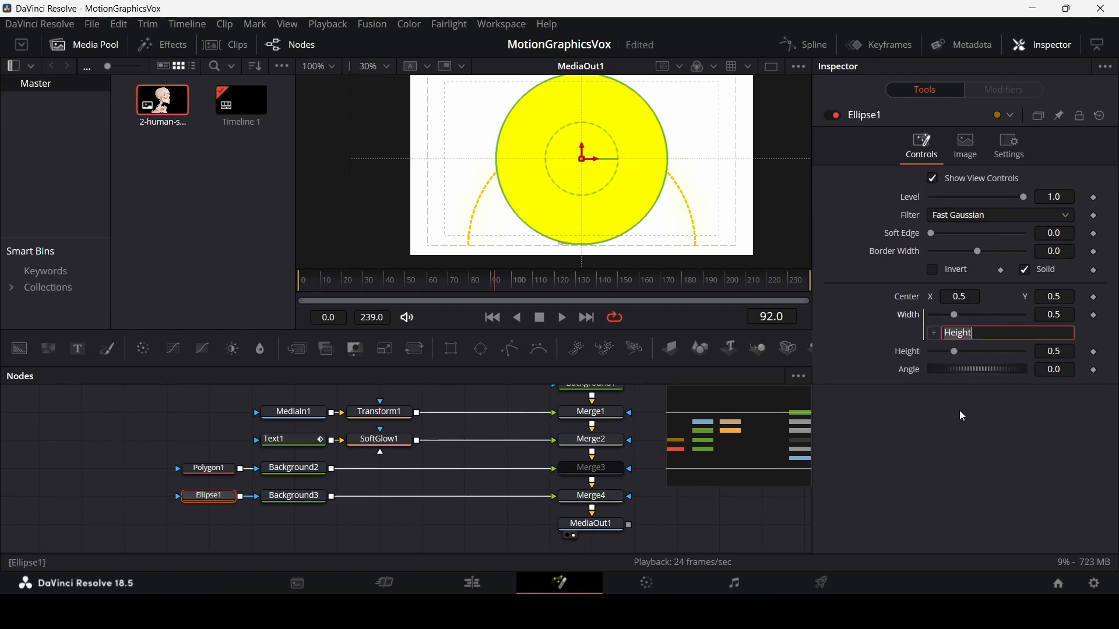
key("Return")
left_click(1062, 353)
type("0.1")
key("Tab")
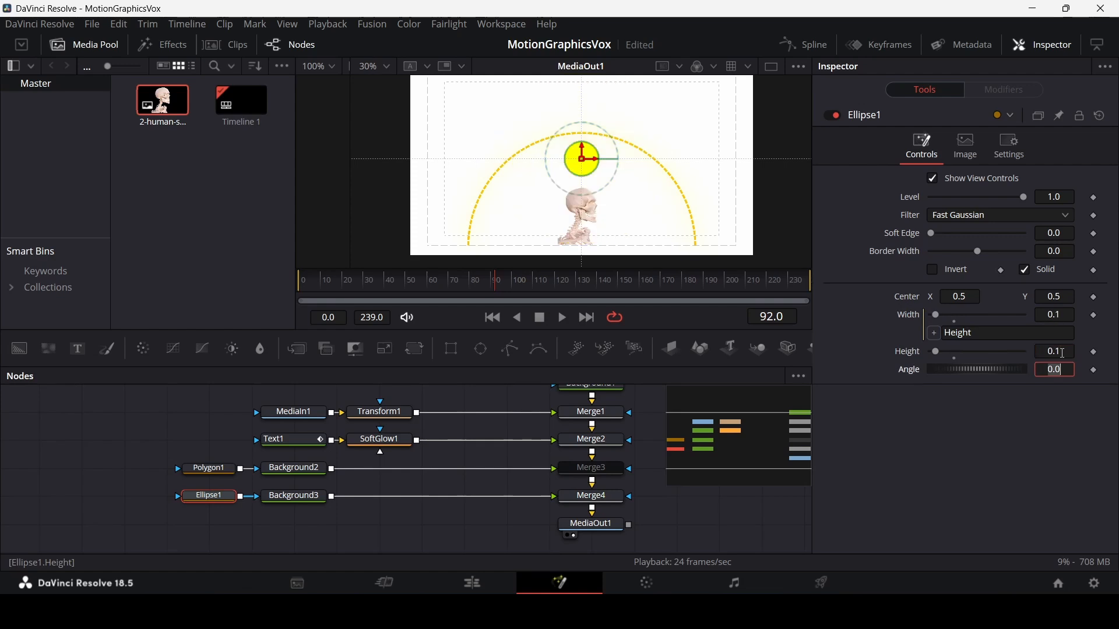
Add a Transform node after Background3 and raise the yellow circle to the dashed arc's peak, Center Y about 0.628, at frame 76.
left_click(298, 499)
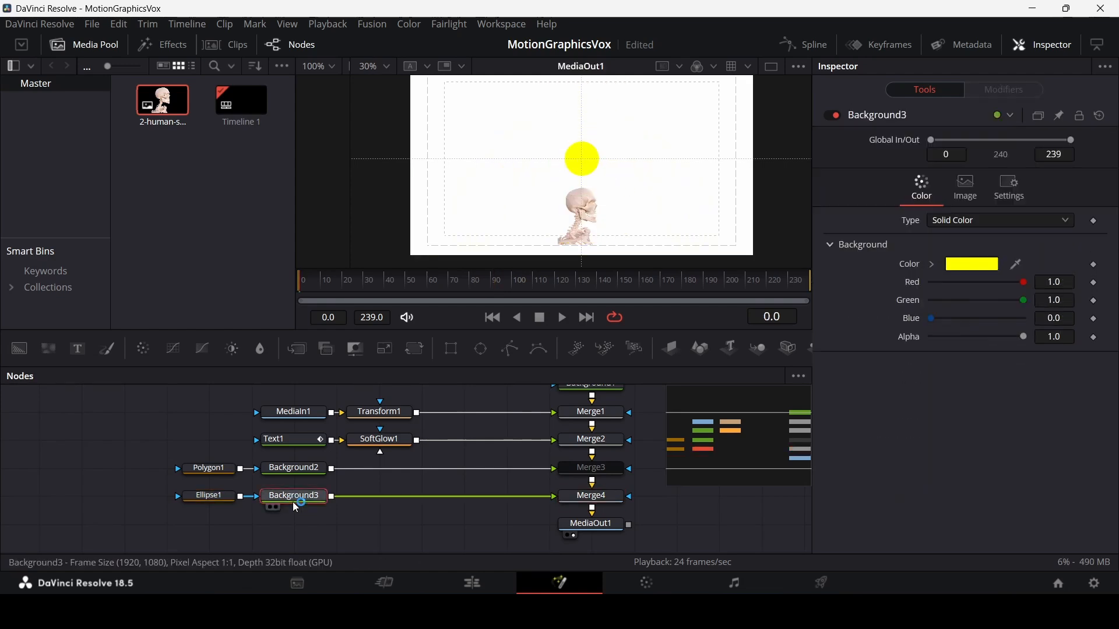
left_click(422, 359)
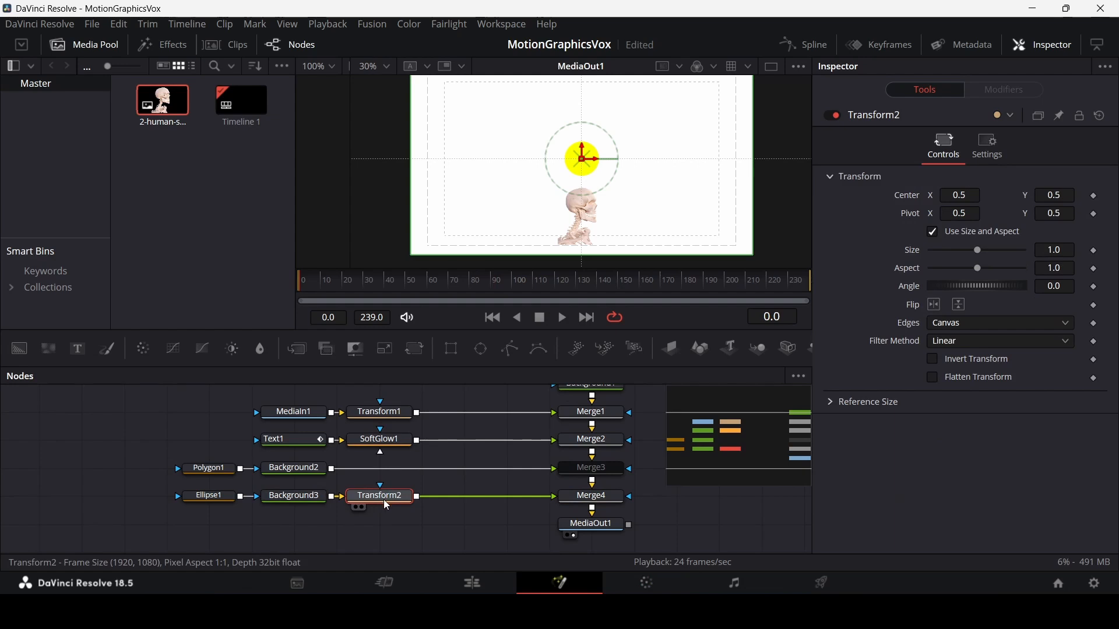
left_click(463, 282)
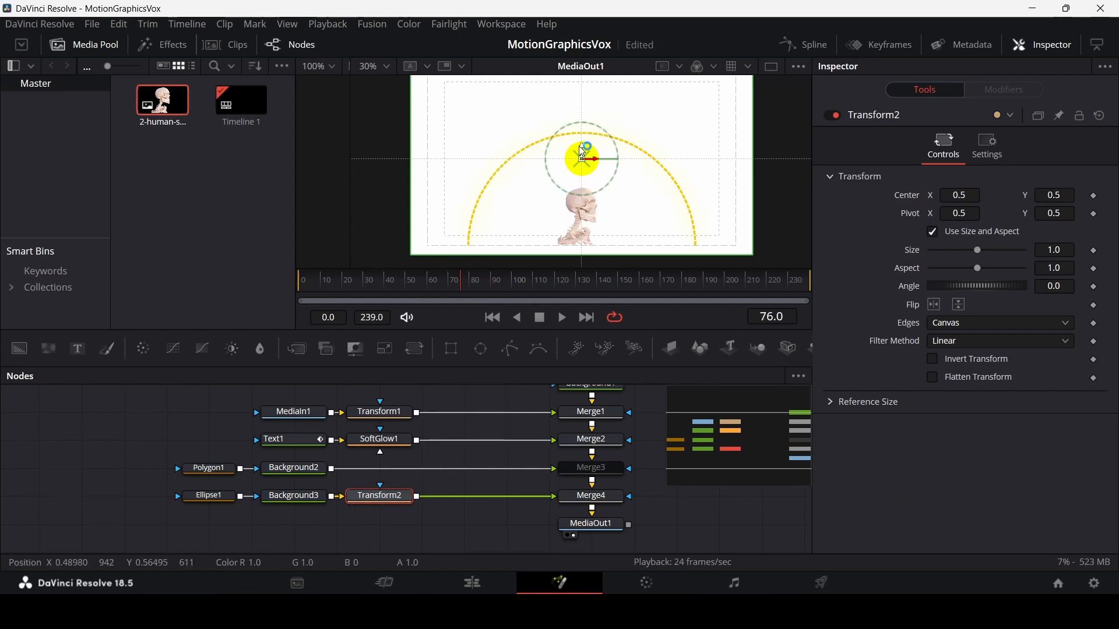
left_click_drag(582, 151, 584, 125)
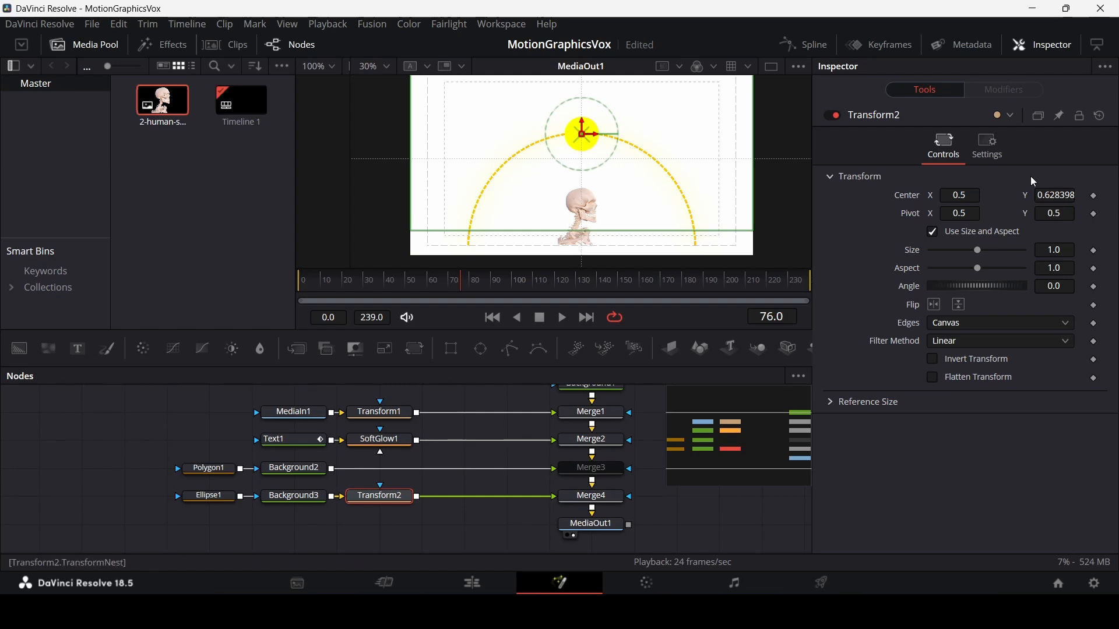
Set Transform2's pivot Y to -0.073, test rotating the circle along the arc, and undo the rotation.
left_click_drag(1059, 217, 1001, 217)
mouse_move(985, 288)
left_mouse_down()
mouse_move(957, 289)
mouse_move(1006, 302)
mouse_move(987, 298)
left_mouse_up()
key("ctrl+z")
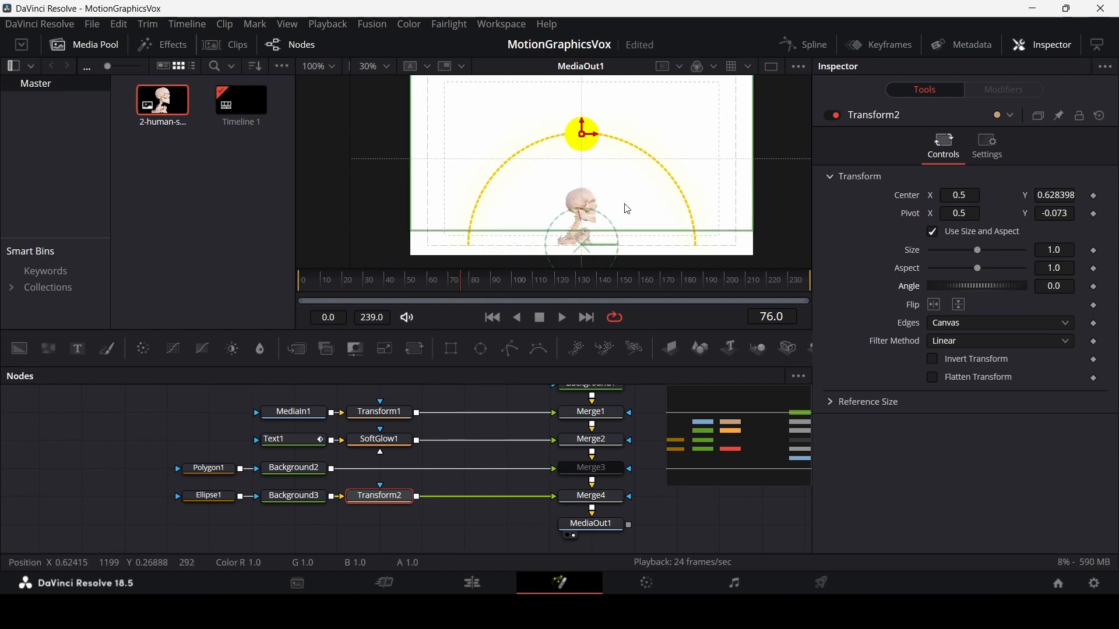
Move MediaOut1 lower to make room, and add a Polygon node below Ellipse1 with its shape animation removed.
scroll(524, 457, "down", 3)
left_click_drag(606, 436, 603, 506)
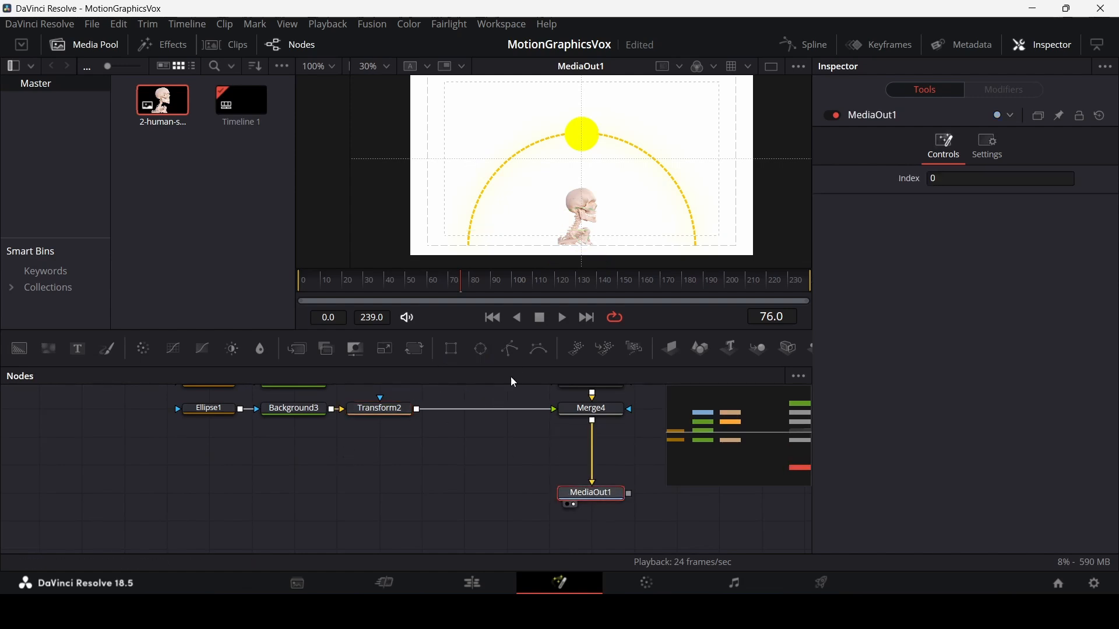
left_click_drag(510, 358, 214, 437)
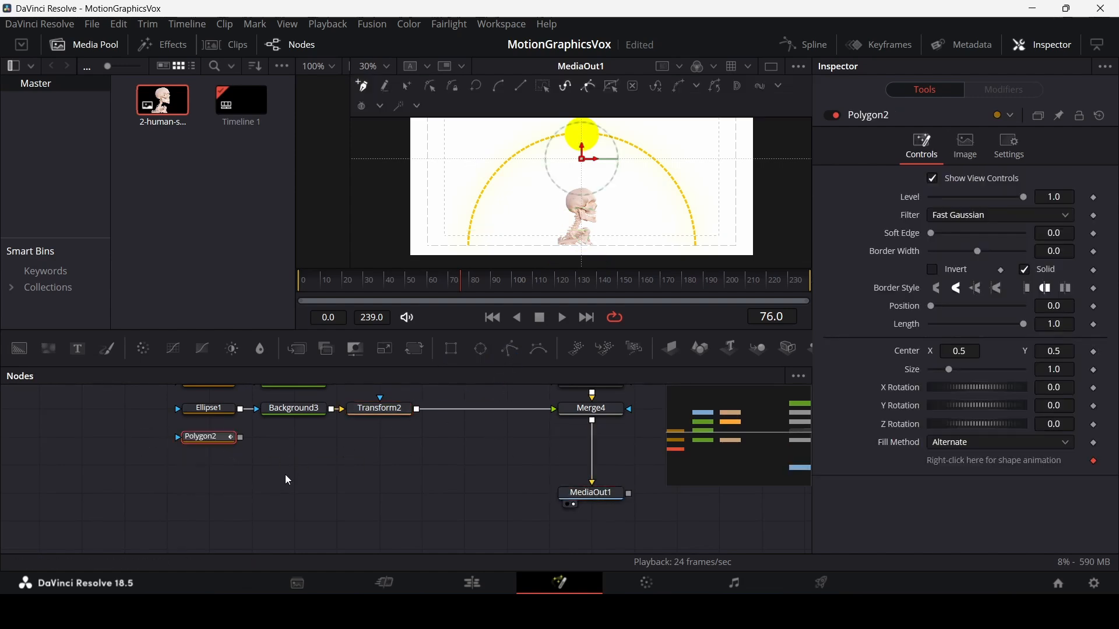
right_click(949, 462)
left_click(1012, 408)
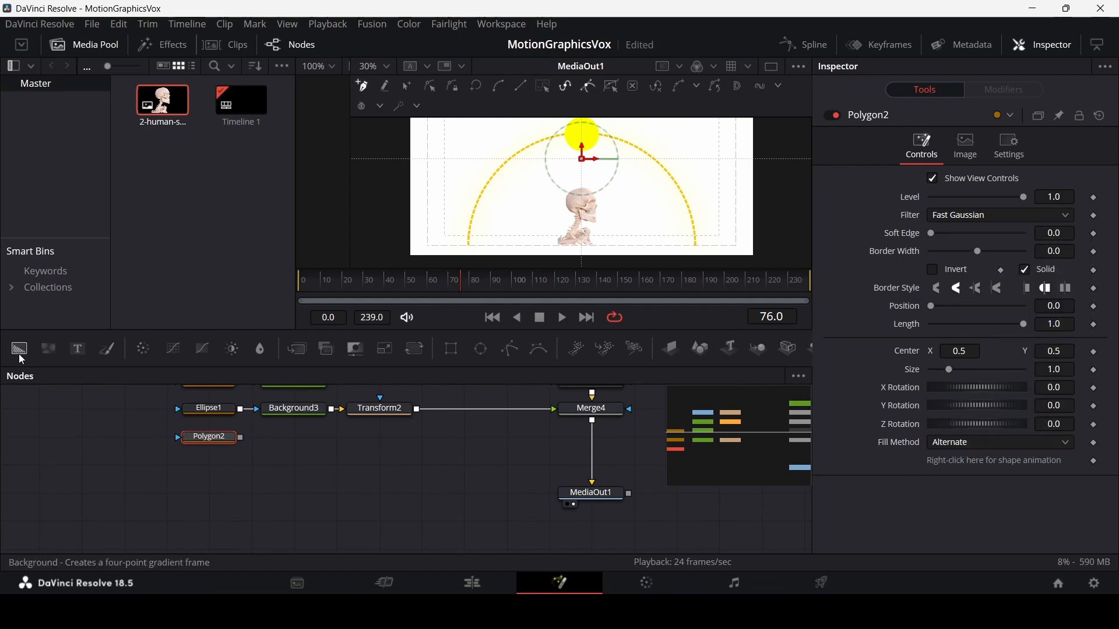
Add a Background node beside Polygon2 with Background3's yellow color settings, mask it with Polygon2, and merge it between Merge4 and MediaOut1.
left_click_drag(19, 348, 294, 437)
left_click(310, 417)
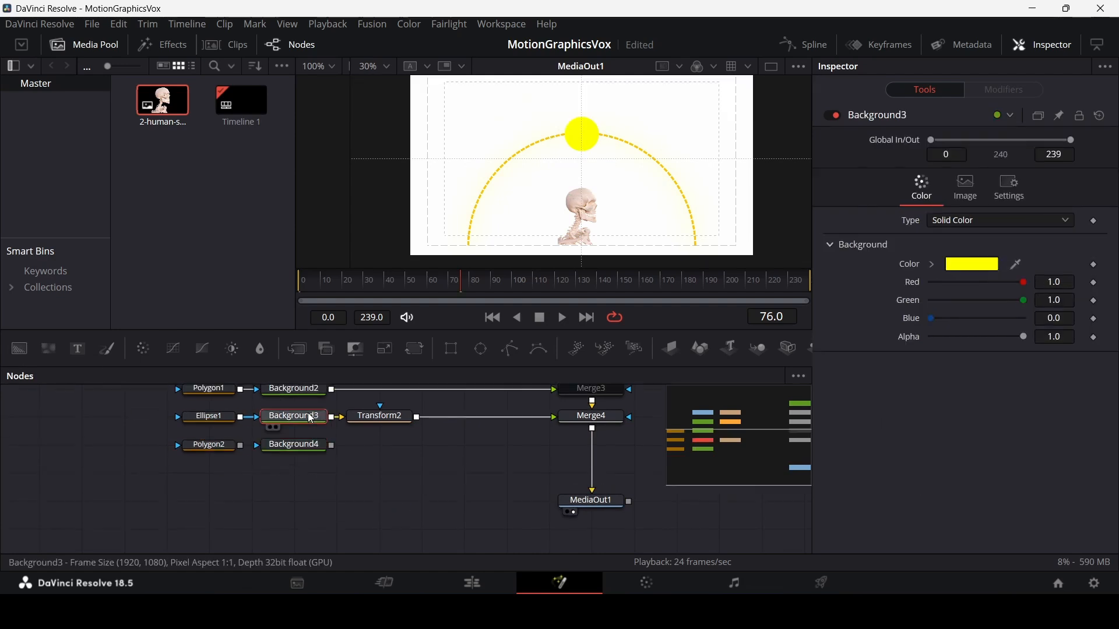
right_click(303, 444)
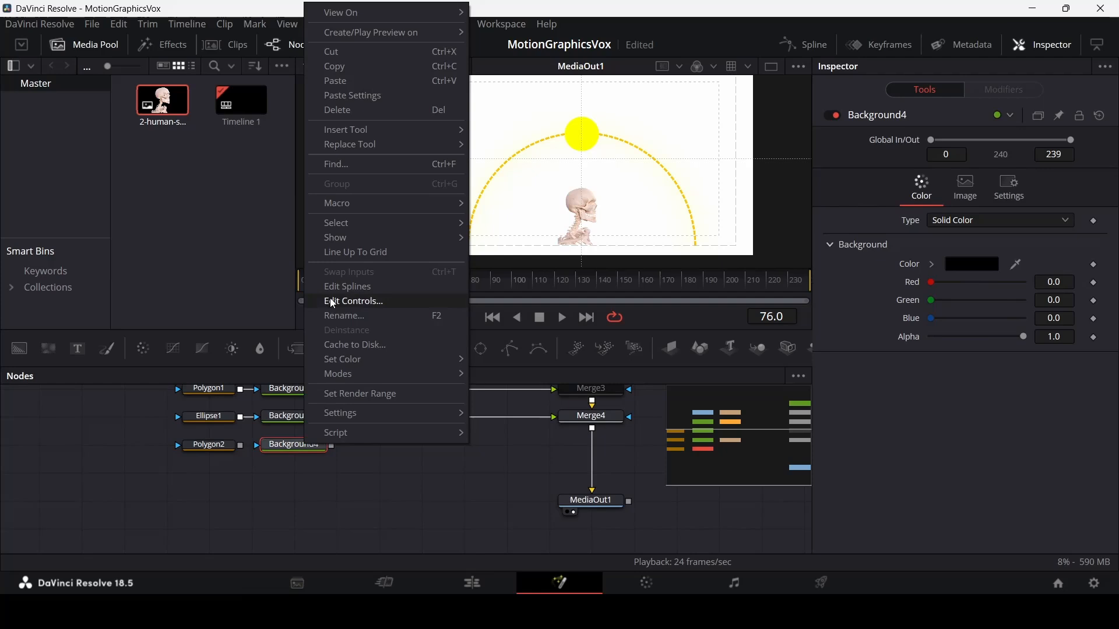
left_click(366, 108)
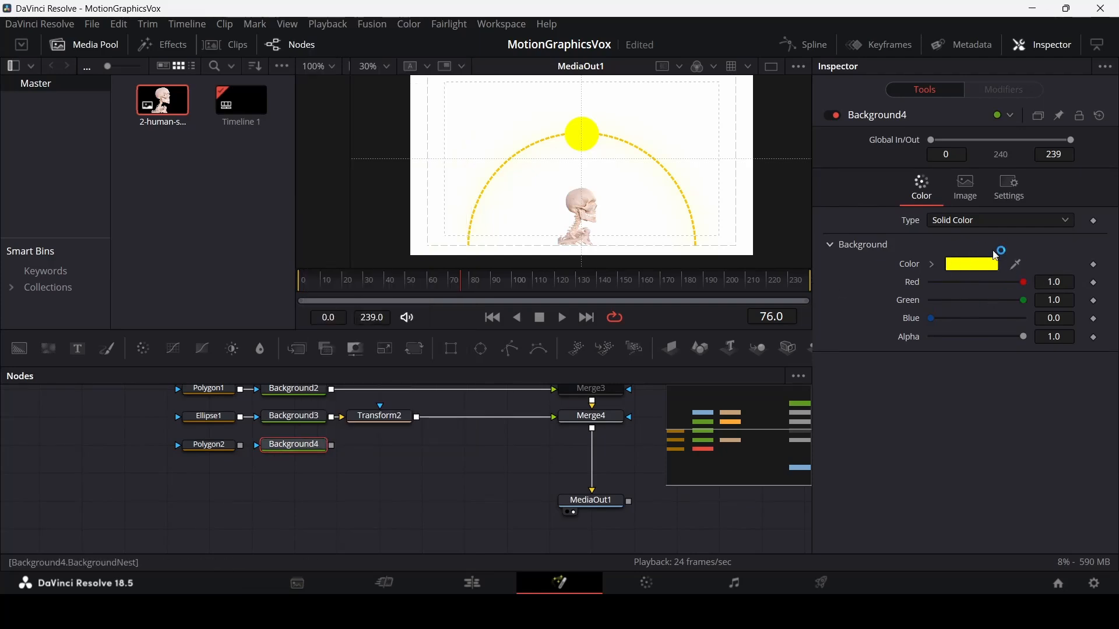
left_click_drag(241, 446, 593, 430)
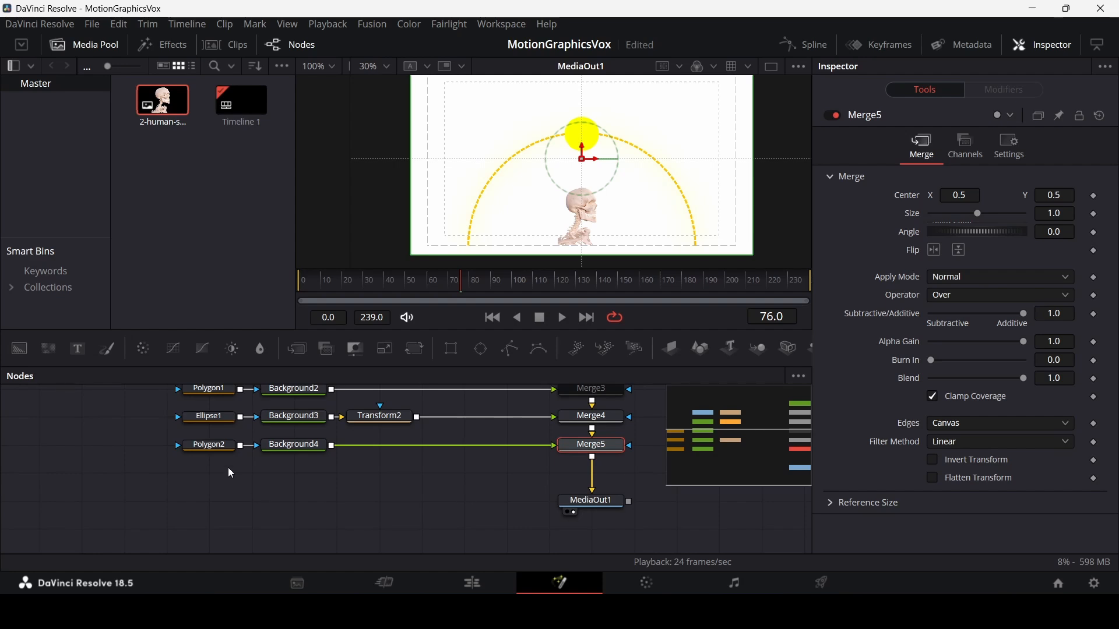
Draw a closed trapezoid with Polygon2, narrow at the yellow circle and flaring out down to the skull.
left_click(210, 447)
scroll(573, 195, "up", 5)
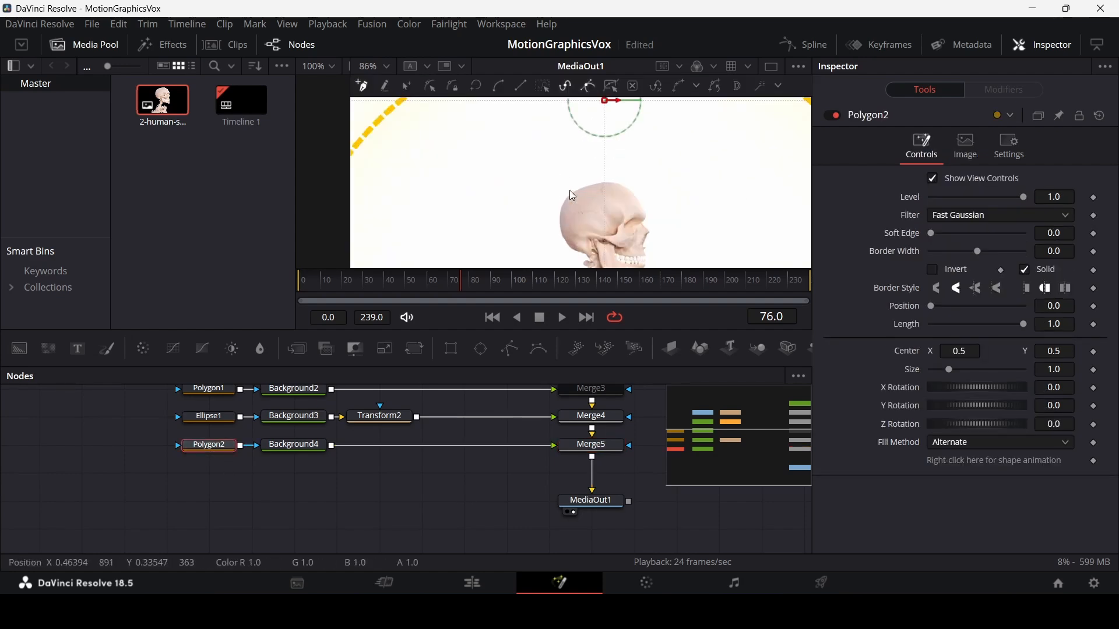
scroll(573, 196, "up", 2)
scroll(586, 116, "down", 5)
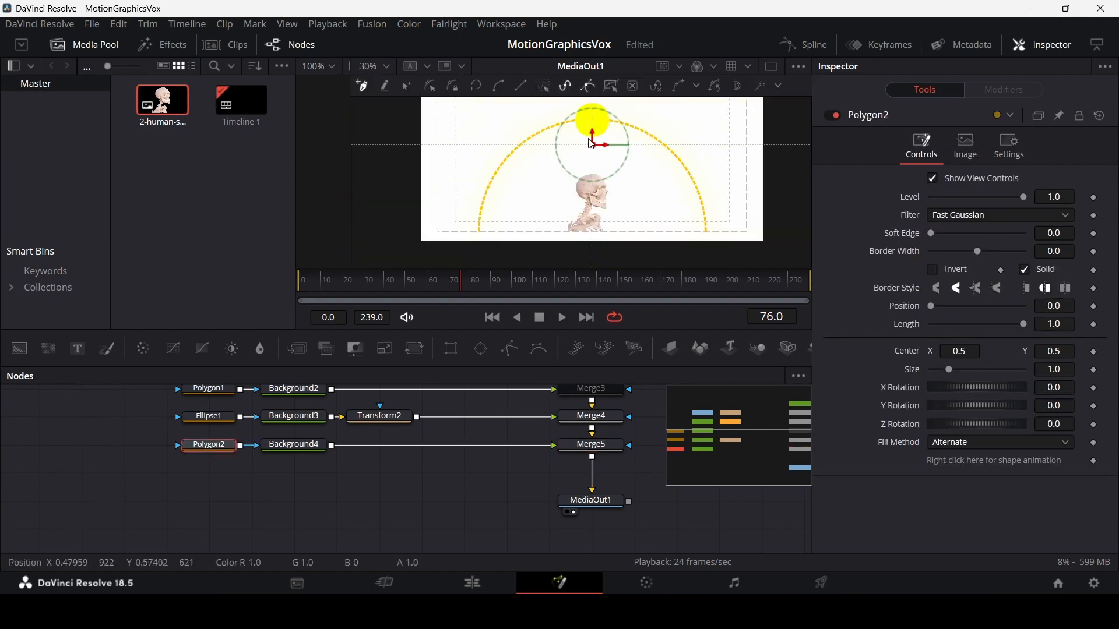
left_click_drag(581, 119, 547, 119)
left_click(542, 231)
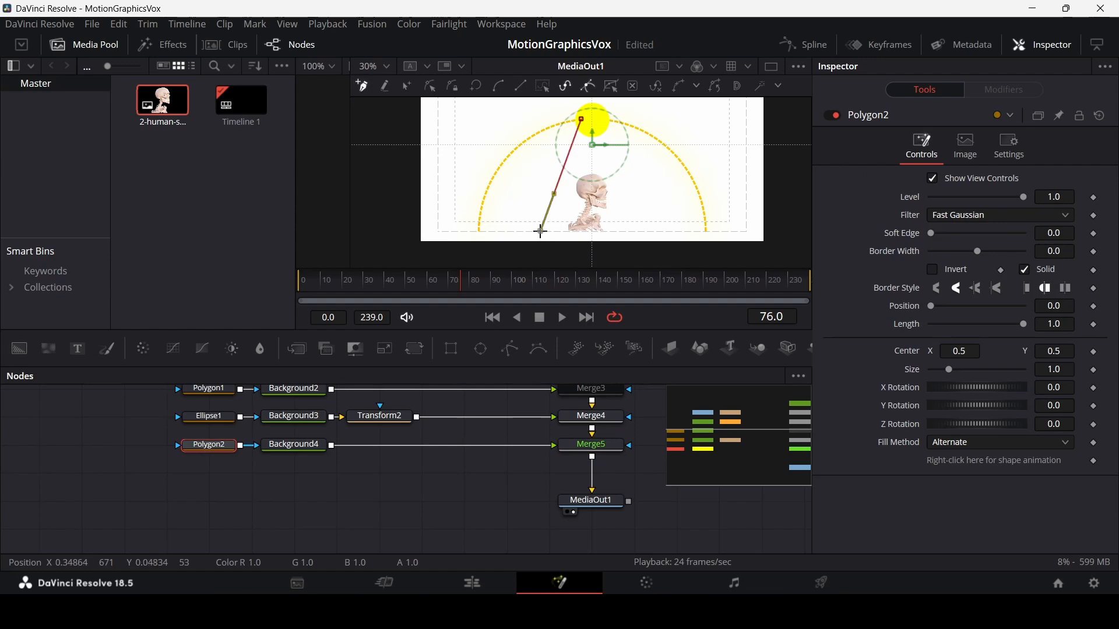
key("ctrl+z")
left_click(555, 188)
left_click(627, 190)
left_click(599, 118)
left_click(581, 118)
scroll(602, 168, "up", 2)
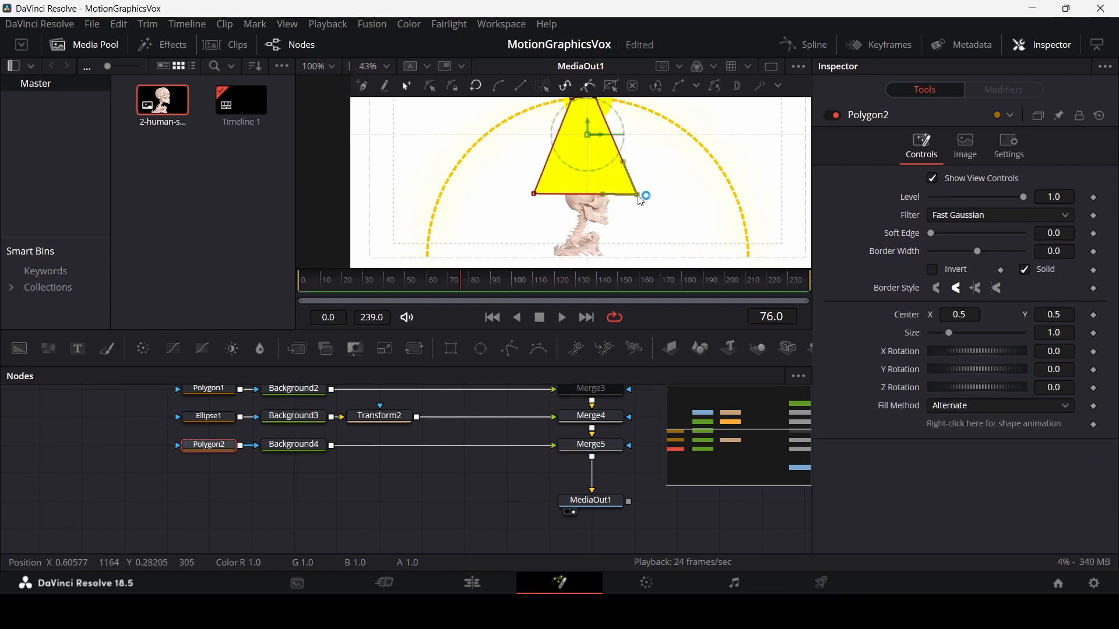
scroll(600, 173, "up", 3)
Add a Film Grain node after Background4.
left_click(320, 479)
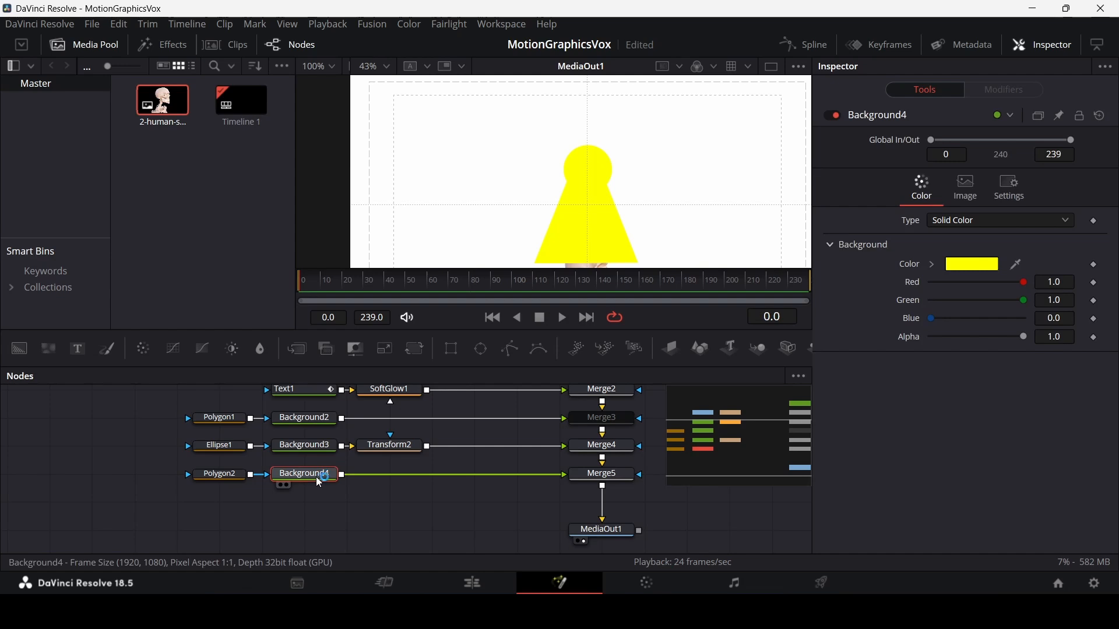
type("soft")
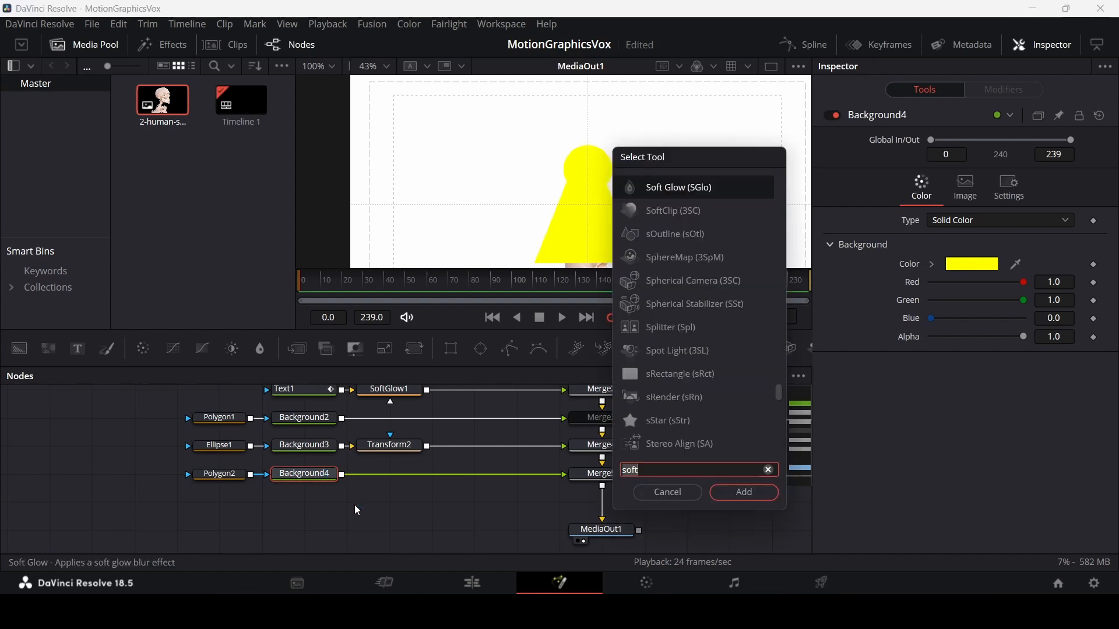
key("BackSpace")
key("BackSpace")
key("BackSpace")
key("BackSpace")
type("film")
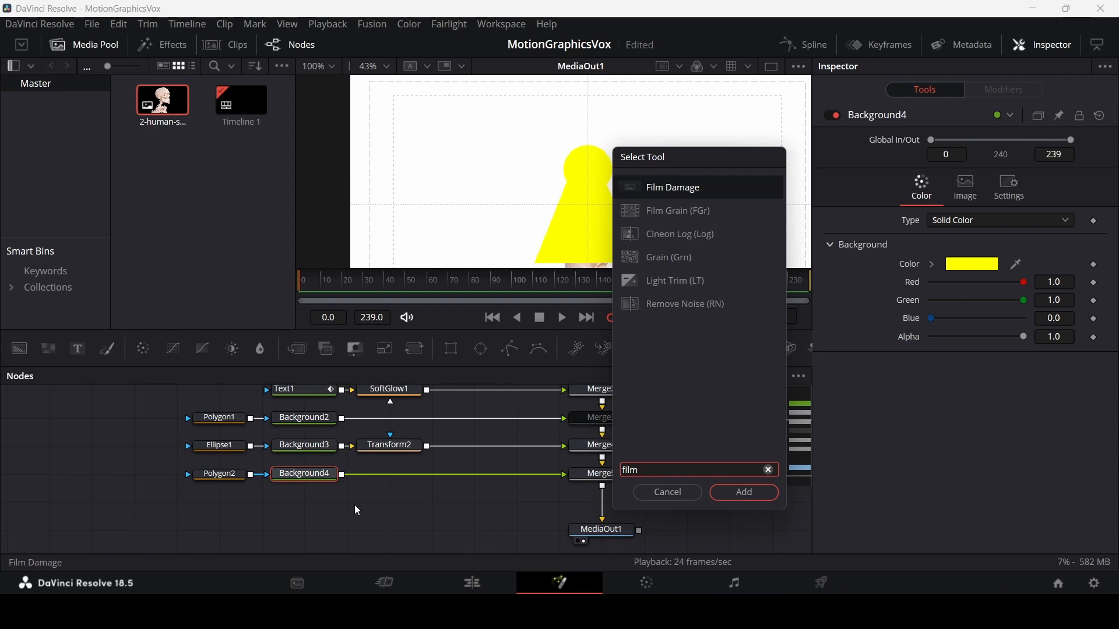
key("Down")
key("Return")
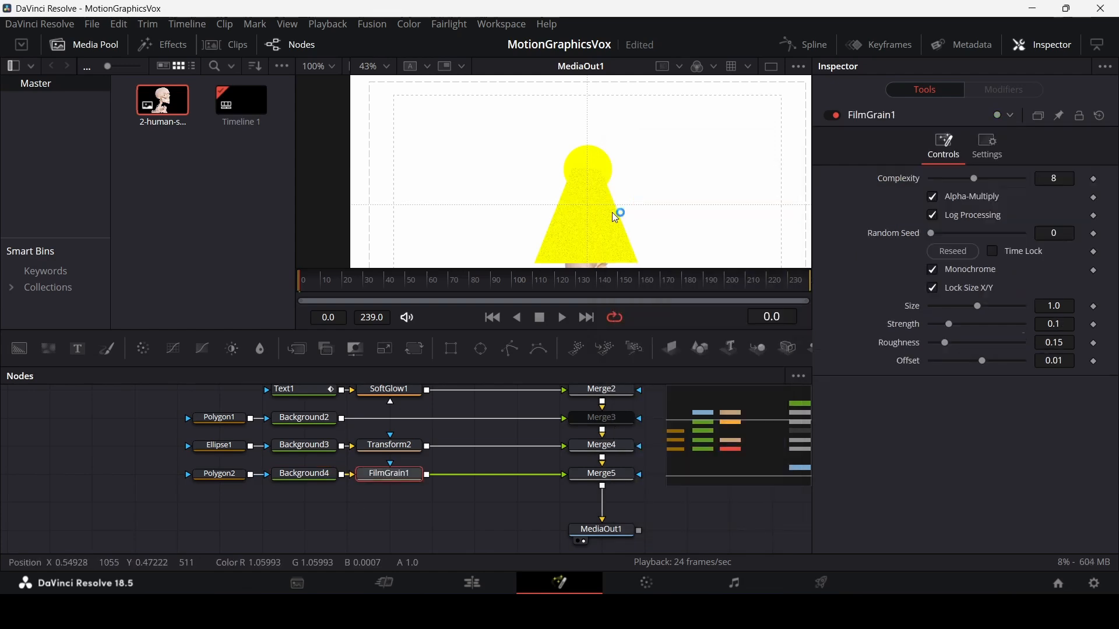
Turn on Time Lock for the film grain and check the grain on the yellow beam.
scroll(616, 218, "up", 6)
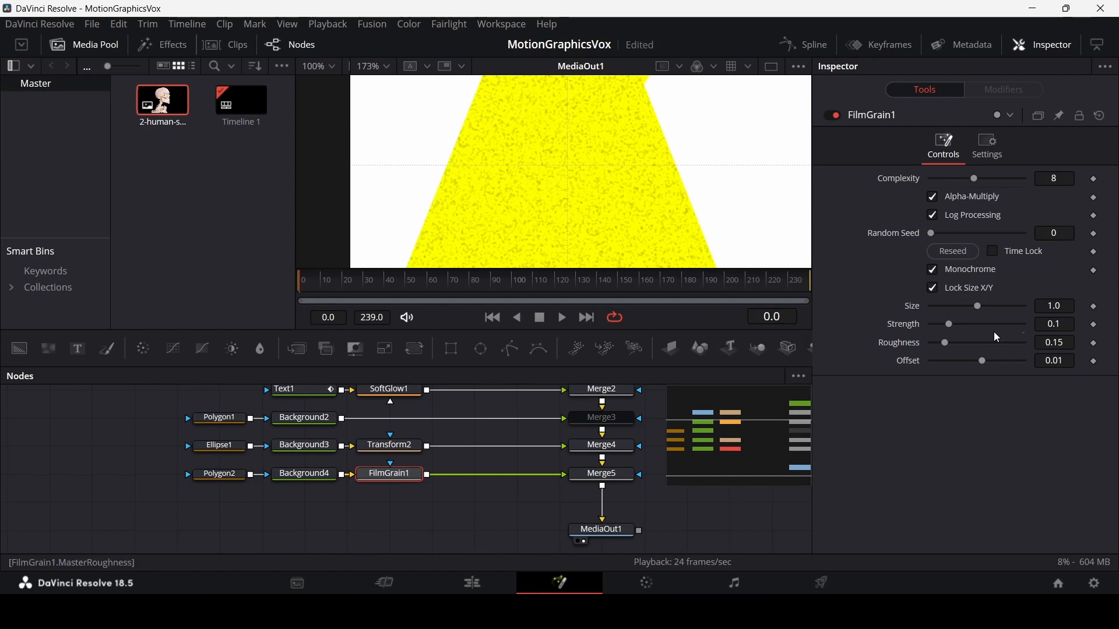
left_click(1013, 253)
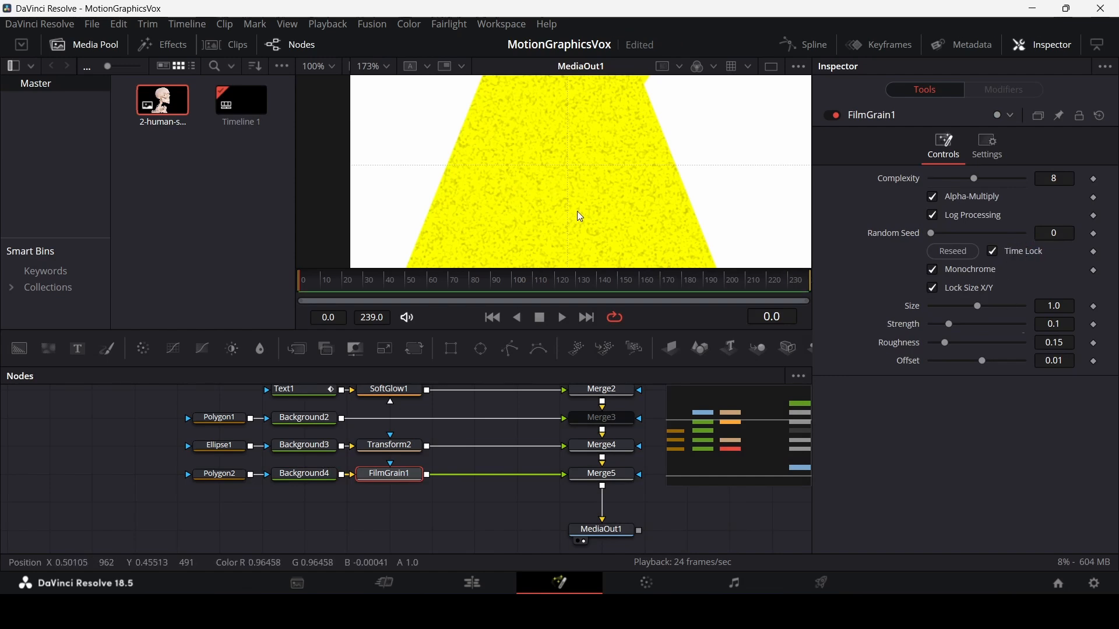
scroll(549, 193, "down", 4)
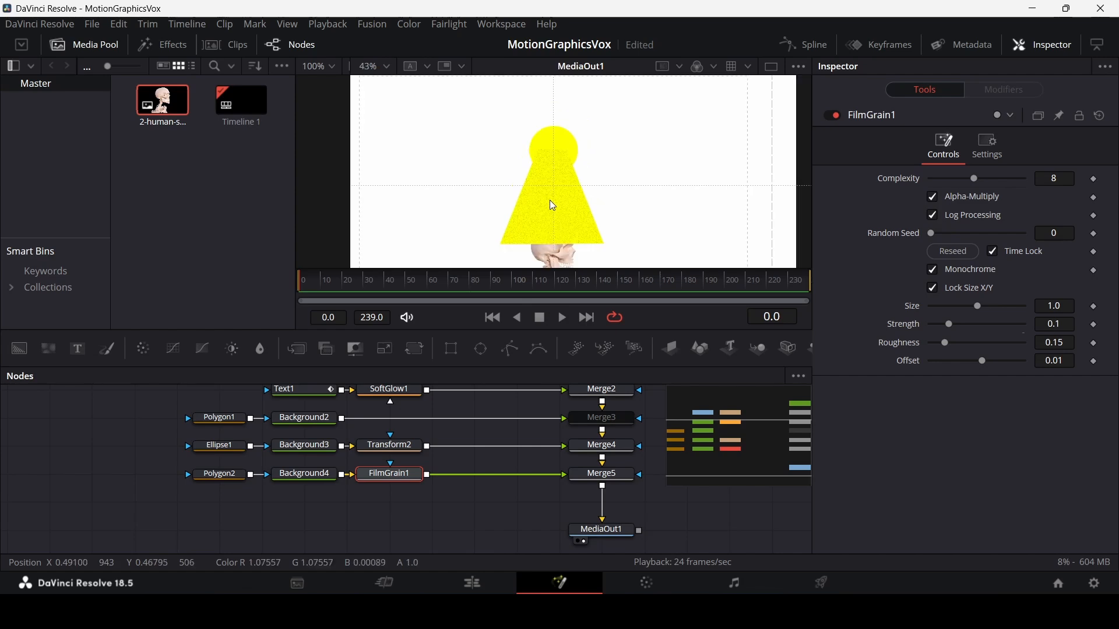
scroll(550, 200, "up", 1)
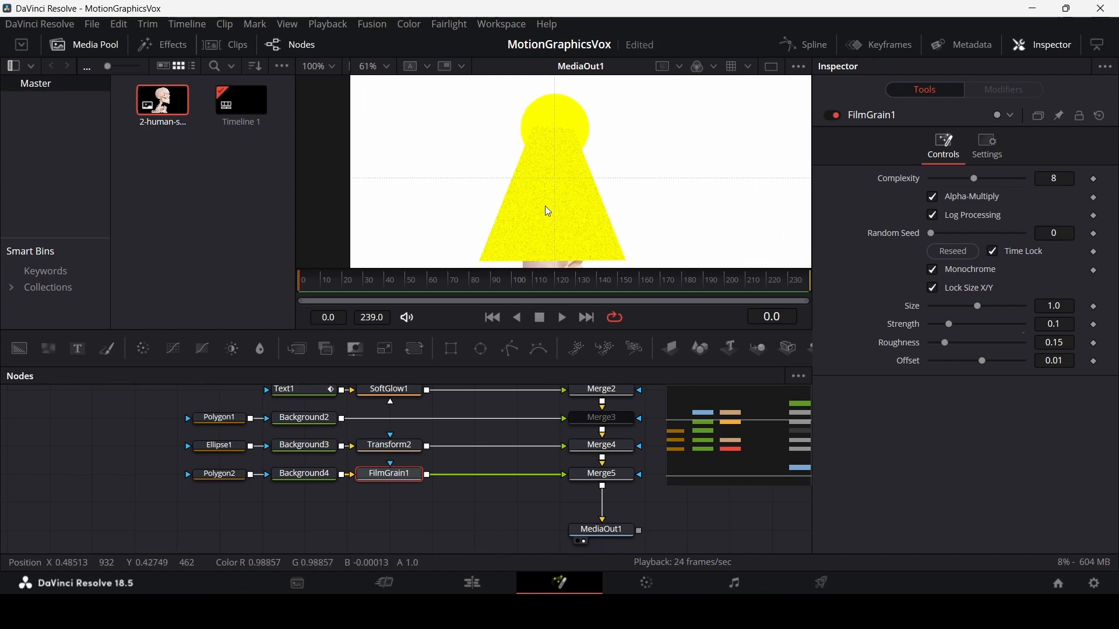
Mask Merge5 with an Ellipse fitted around the skull, Center Y about 0.294, width 0.124 and height 0.142.
scroll(526, 470, "right", 4)
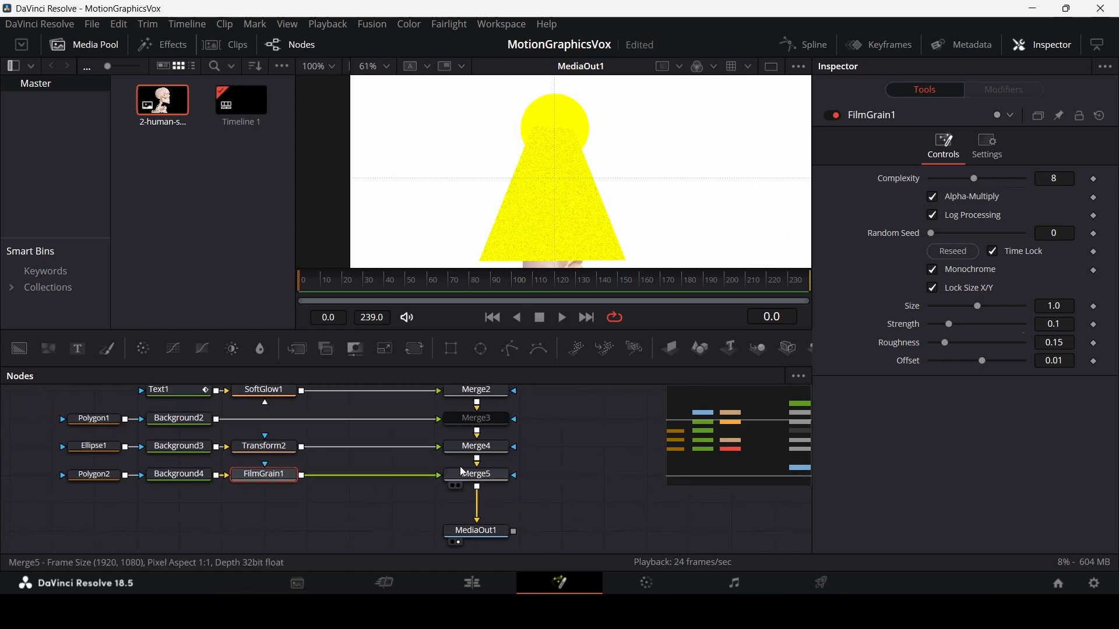
left_click_drag(486, 353, 494, 480)
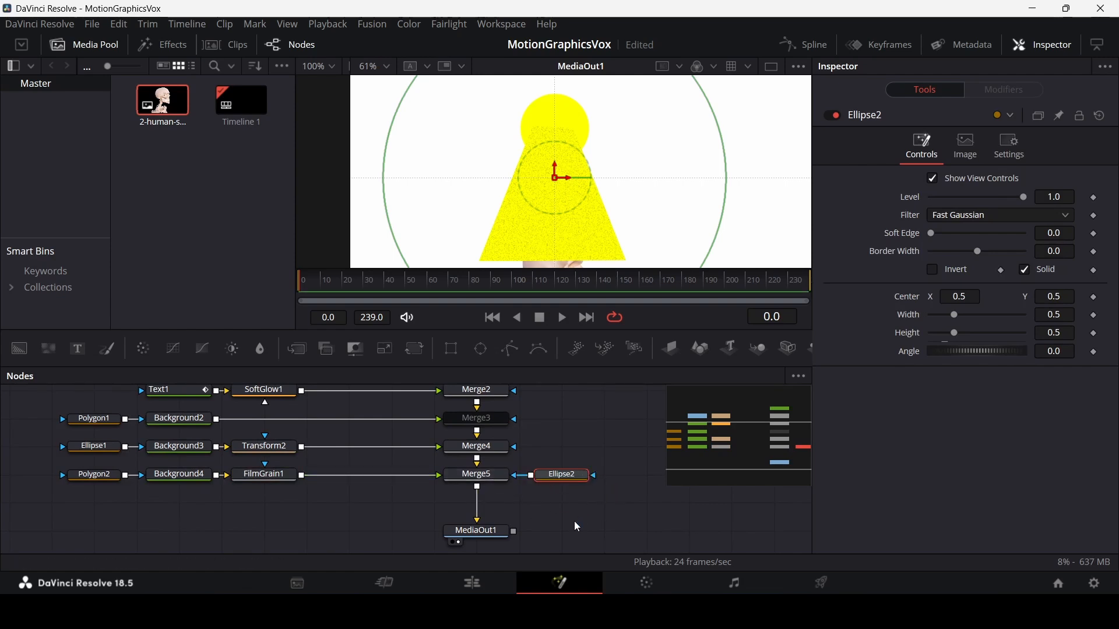
left_click_drag(955, 317, 933, 333)
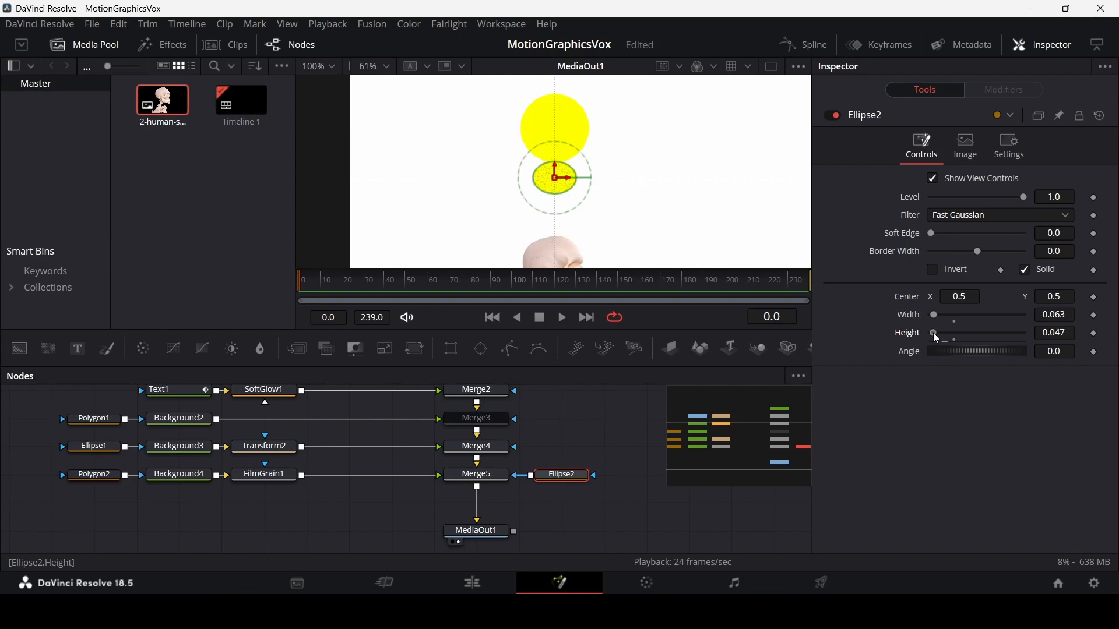
left_click_drag(562, 172, 562, 253)
mouse_move(935, 316)
left_mouse_down()
mouse_move(944, 316)
mouse_move(936, 335)
left_mouse_up()
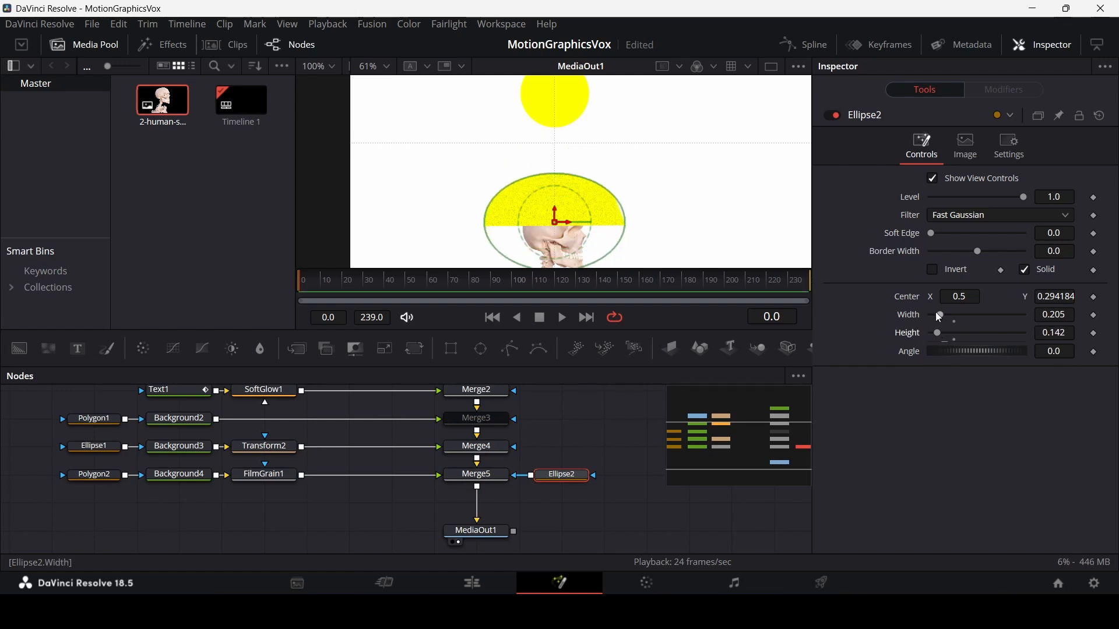
left_click_drag(1064, 318, 1016, 318)
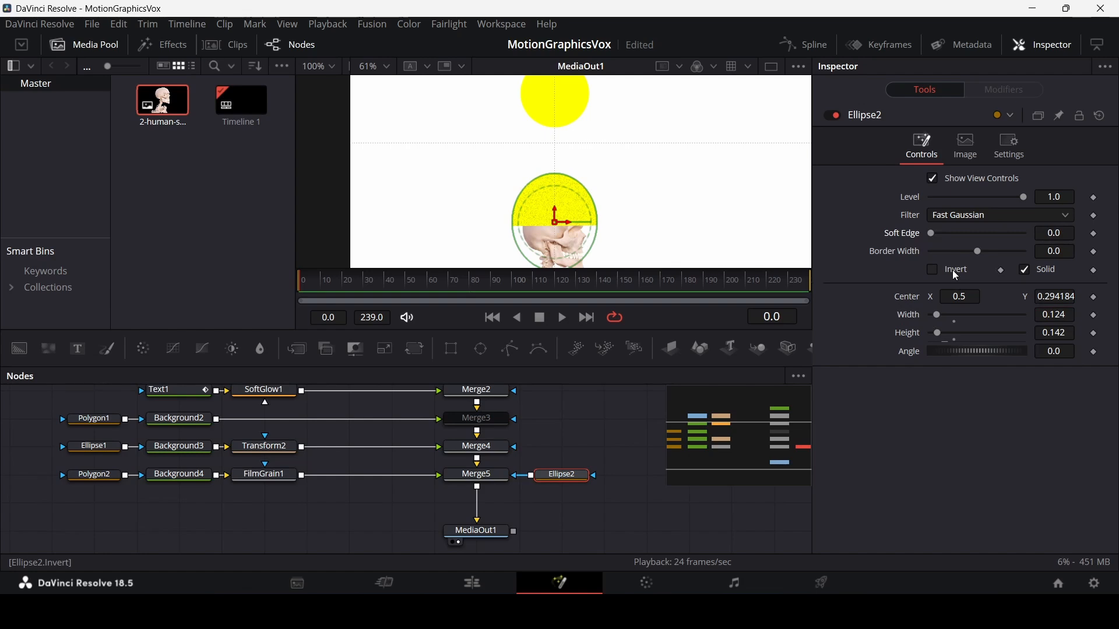
Invert the Ellipse2 mask and set its soft edge to about 0.035.
left_click(953, 271)
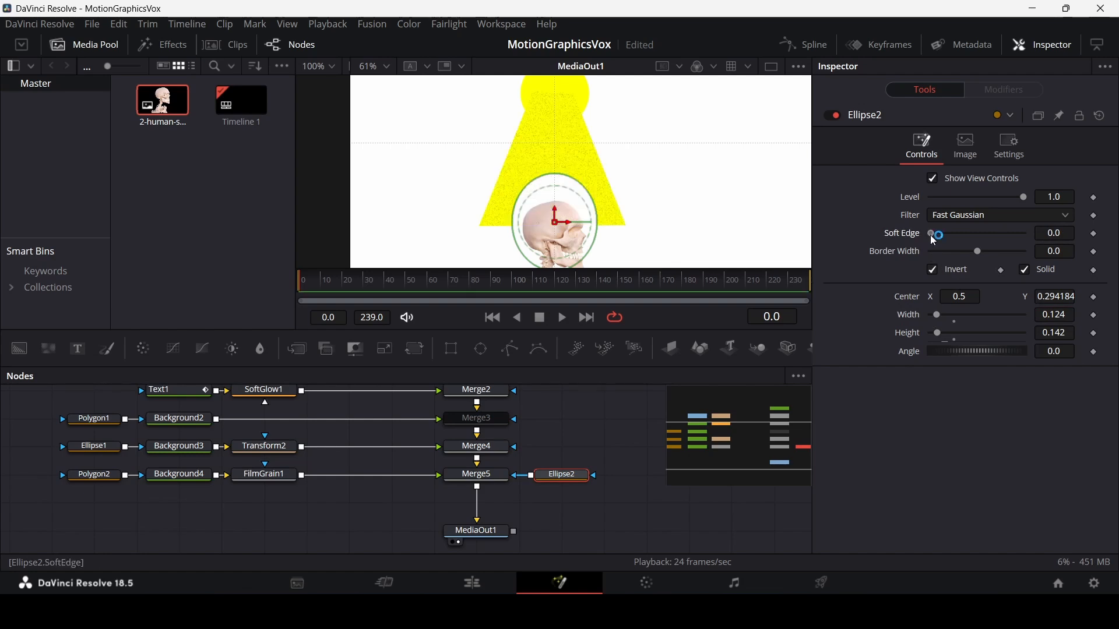
mouse_move(932, 234)
left_mouse_down()
mouse_move(967, 235)
mouse_move(943, 236)
left_mouse_up()
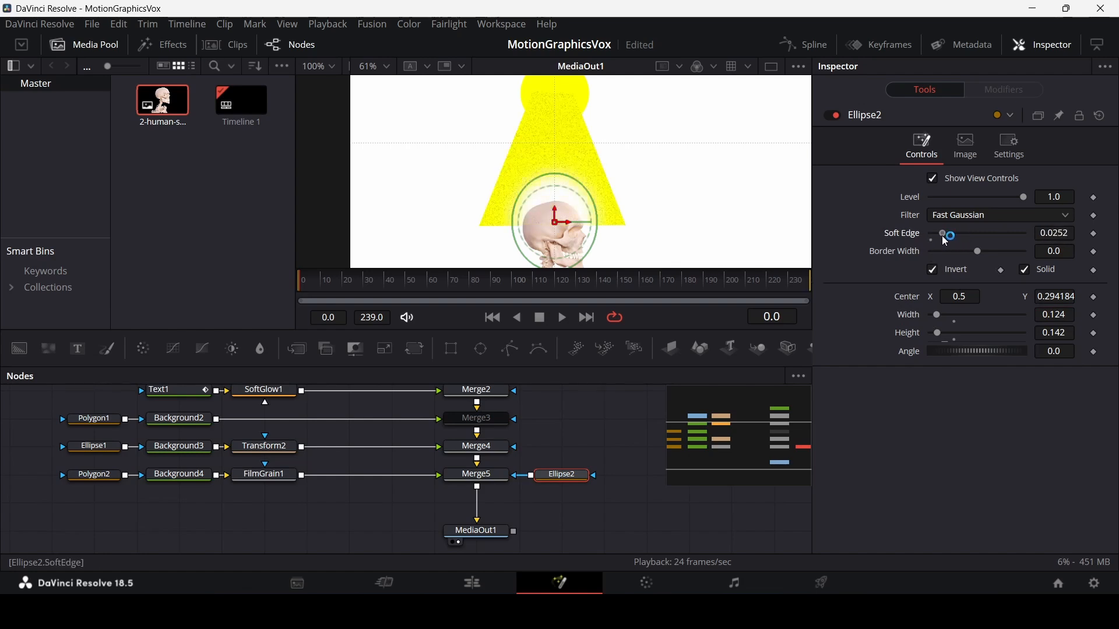
left_click(632, 422)
Set Polygon2's soft edge to 0.1 and check the softened yellow beam.
left_click(111, 479)
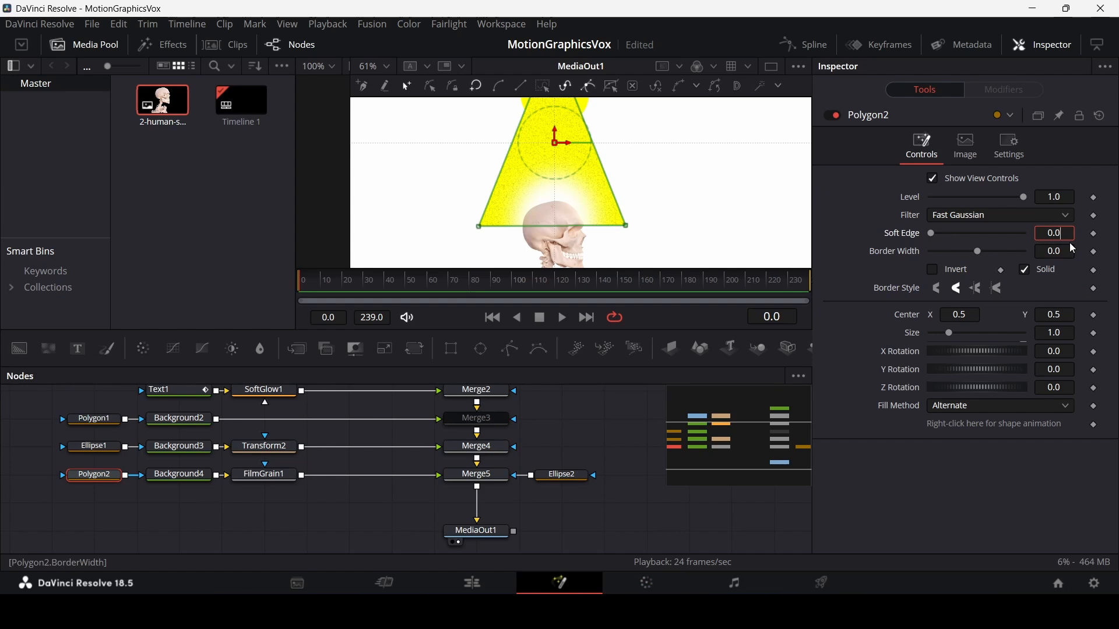
key("Tab")
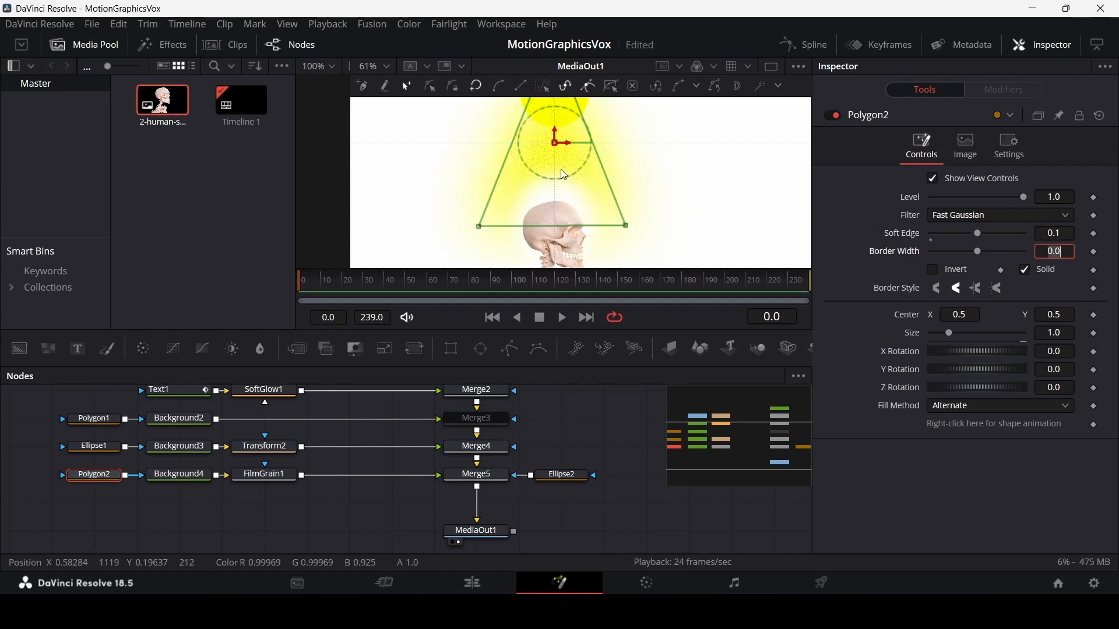
scroll(562, 151, "up", 2)
scroll(563, 157, "down", 1)
scroll(560, 167, "up", 1)
left_click_drag(516, 105, 537, 150)
left_click(588, 428)
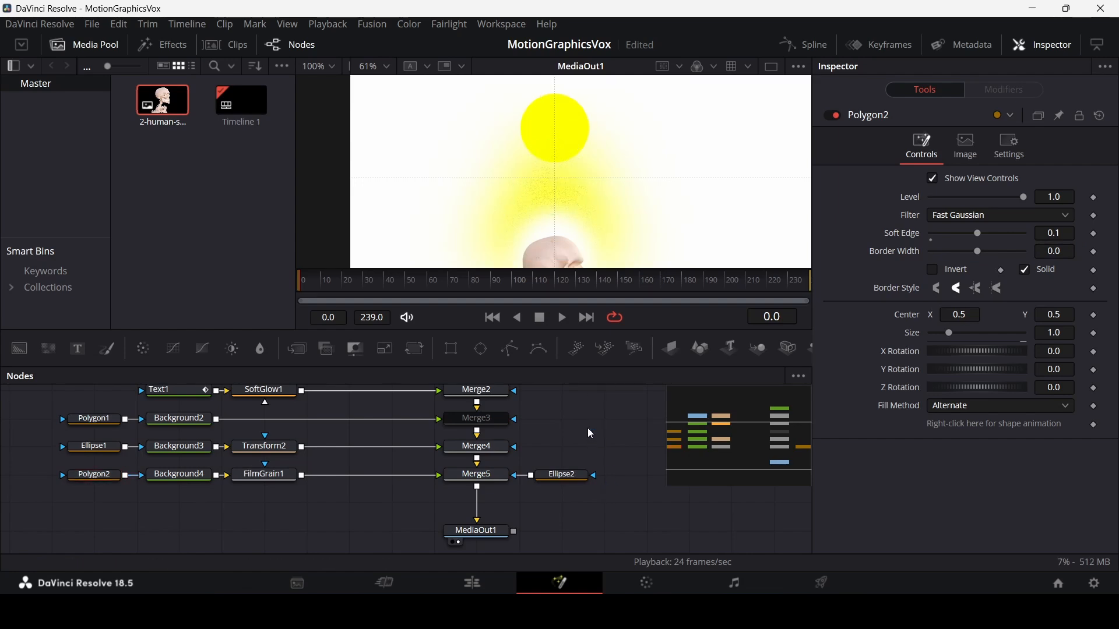
Fine-tune Ellipse2's height and shift it slightly down around the skull.
scroll(566, 207, "down", 2)
scroll(565, 208, "up", 1)
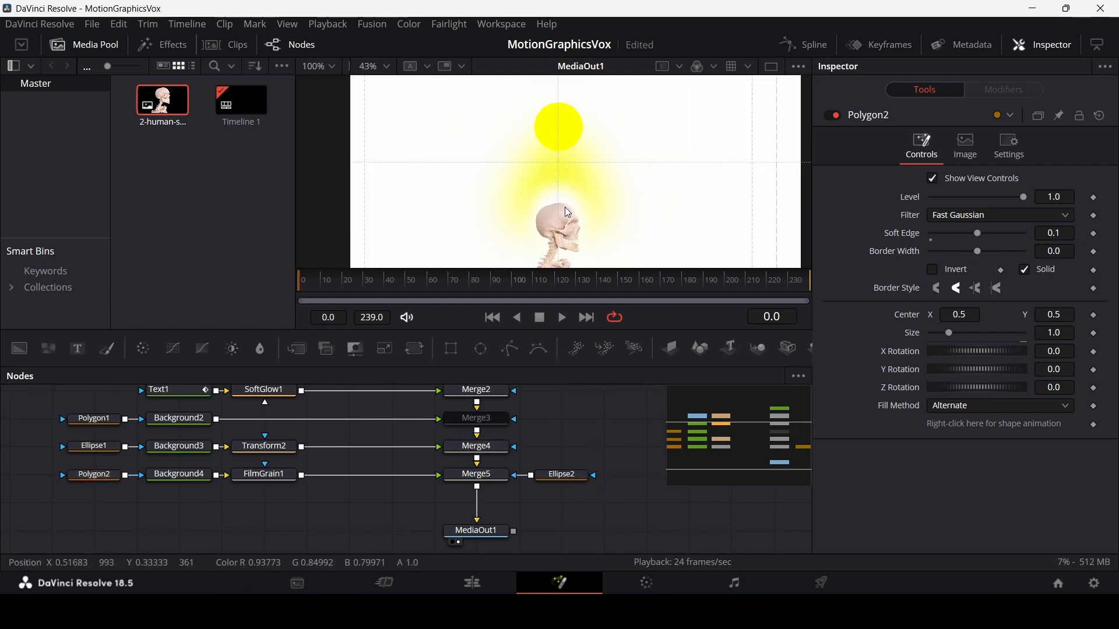
scroll(558, 198, "up", 2)
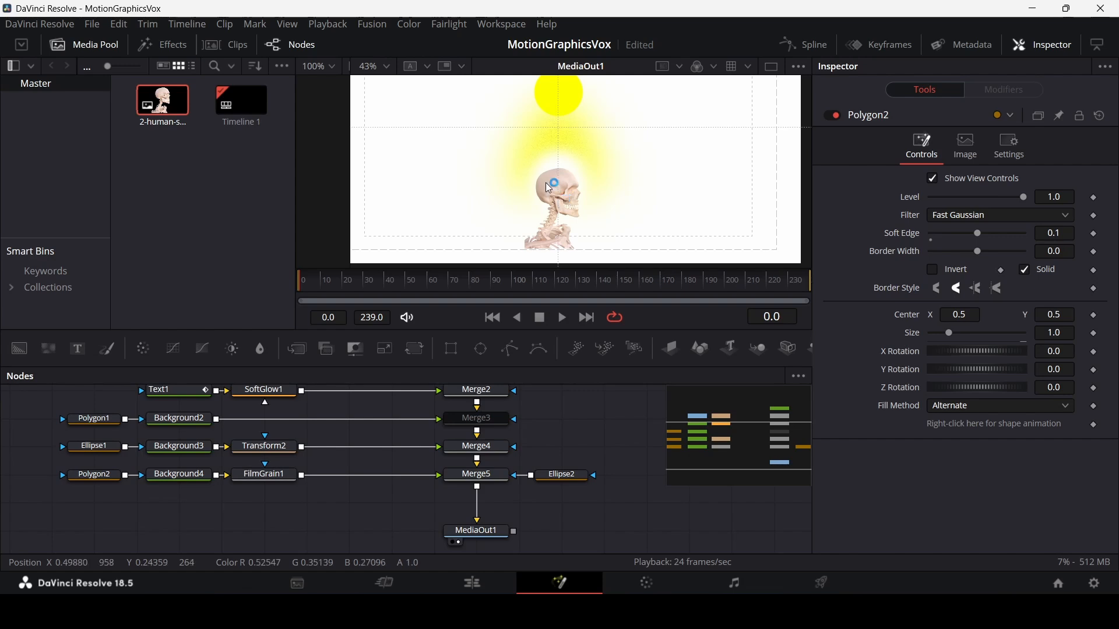
scroll(548, 178, "up", 3)
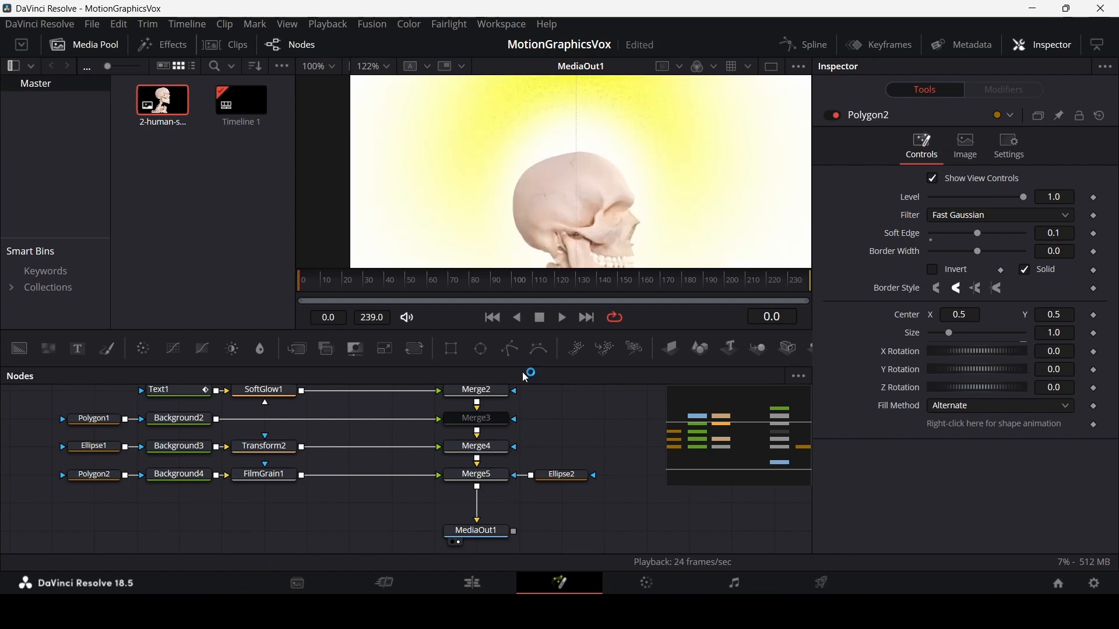
left_click(557, 477)
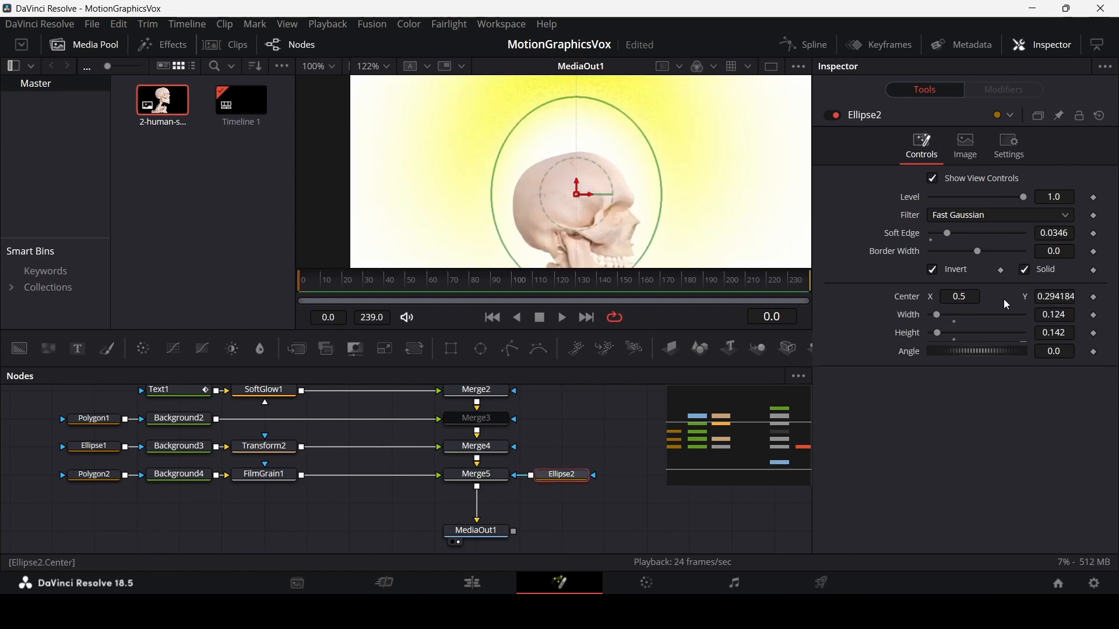
left_click_drag(1059, 331, 693, 258)
left_click_drag(576, 183, 576, 197)
left_click(577, 422)
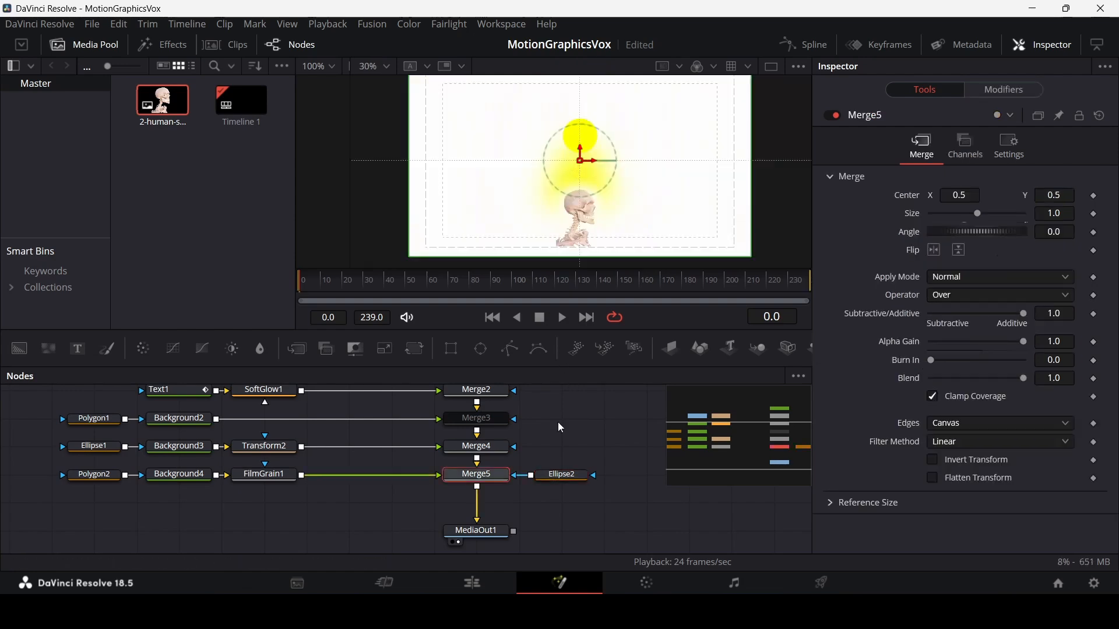
Add a Background node masked by a Rectangle below Background4 and merge it after Merge5.
left_click_drag(552, 440, 593, 430)
scroll(499, 155, "up", 3)
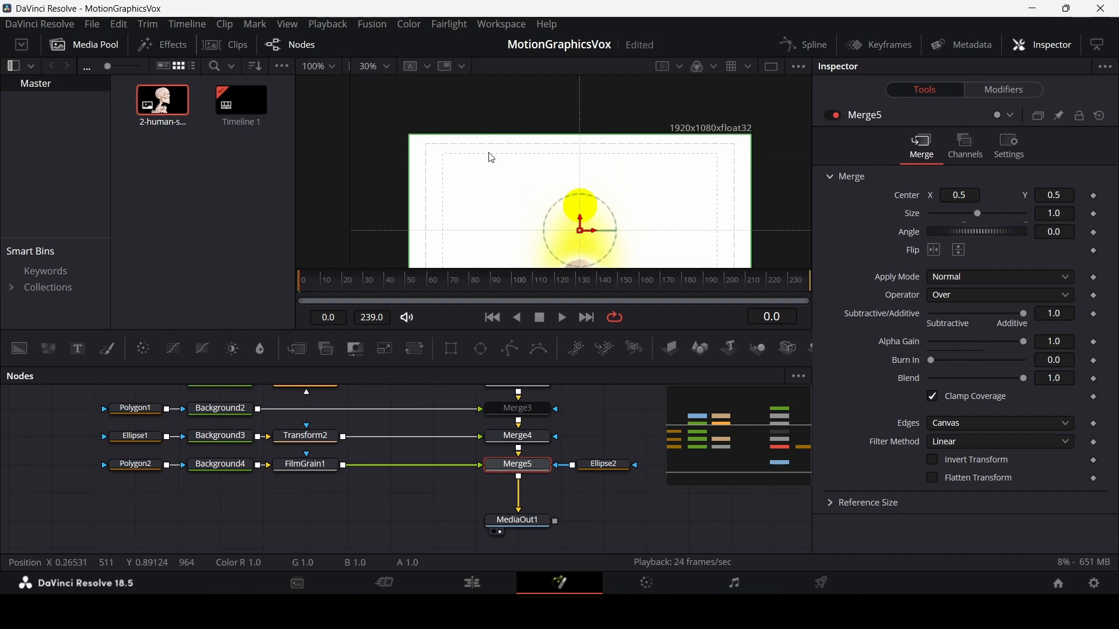
left_click_drag(19, 348, 227, 494)
left_click_drag(452, 348, 518, 493)
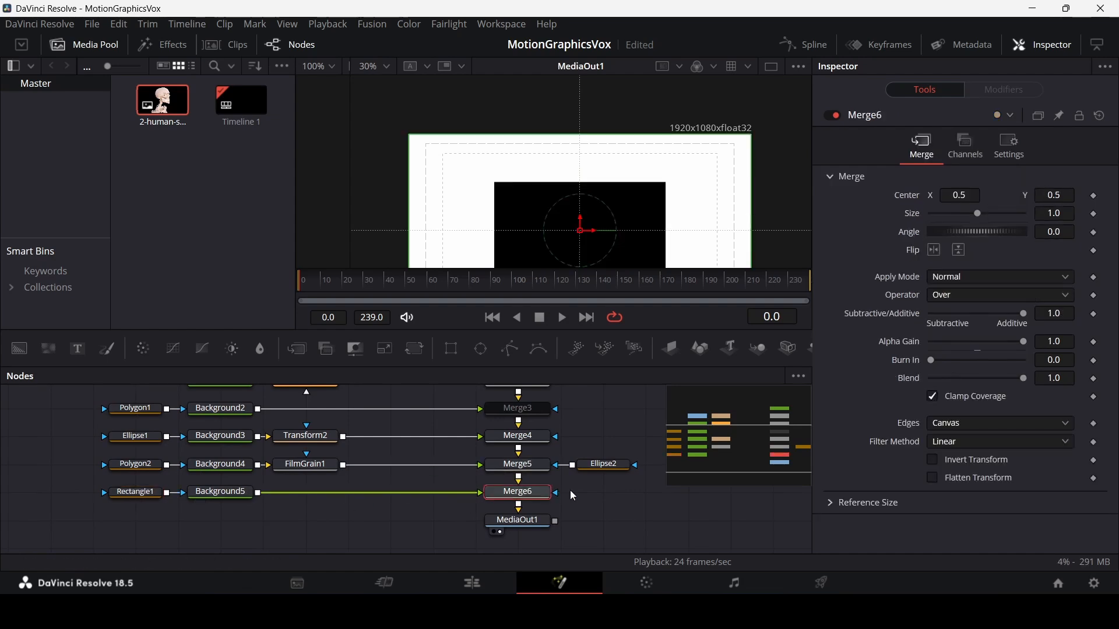
Change Background5's type from Solid Color to Gradient.
left_click(230, 495)
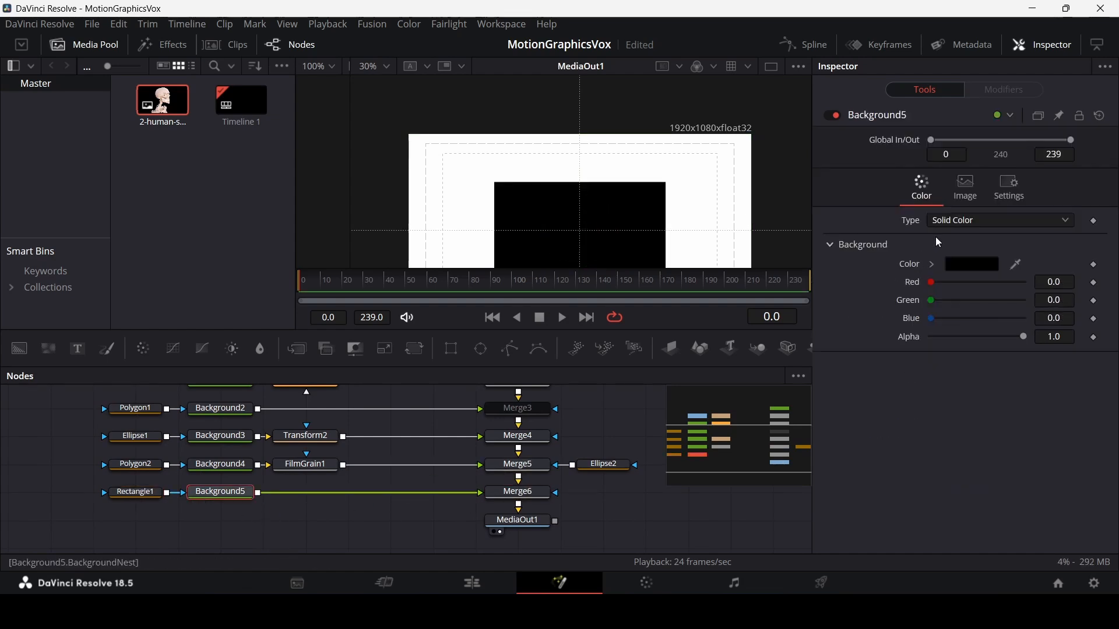
left_click(956, 221)
left_click(951, 304)
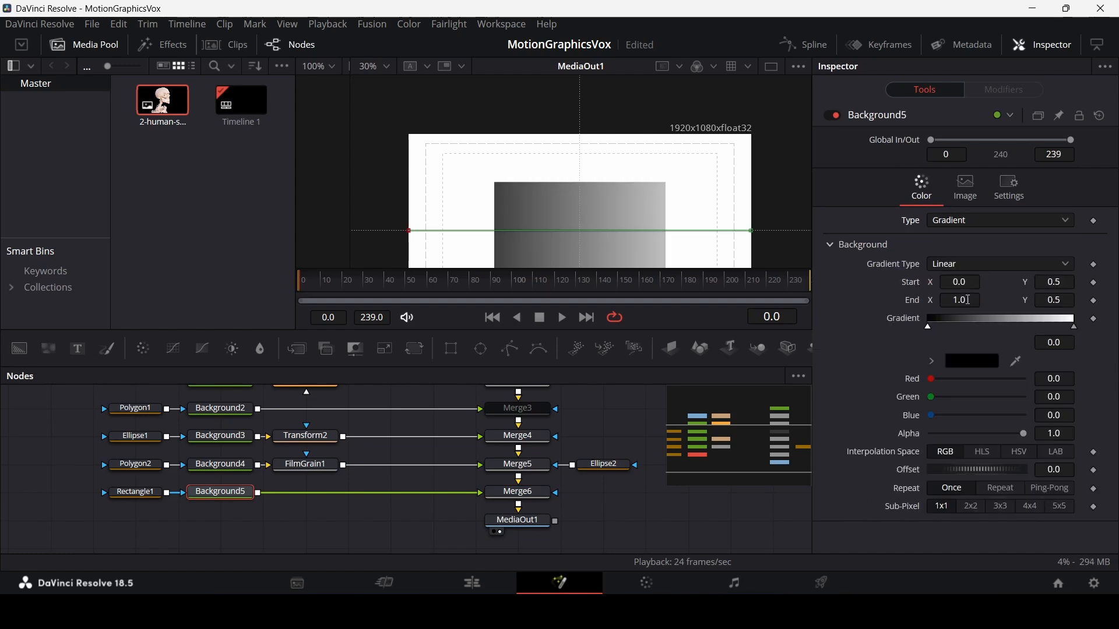
Set Rectangle1's height to 0.1 and move the gradient bar up above the yellow circle, near the frame's upper edge.
left_click(146, 496)
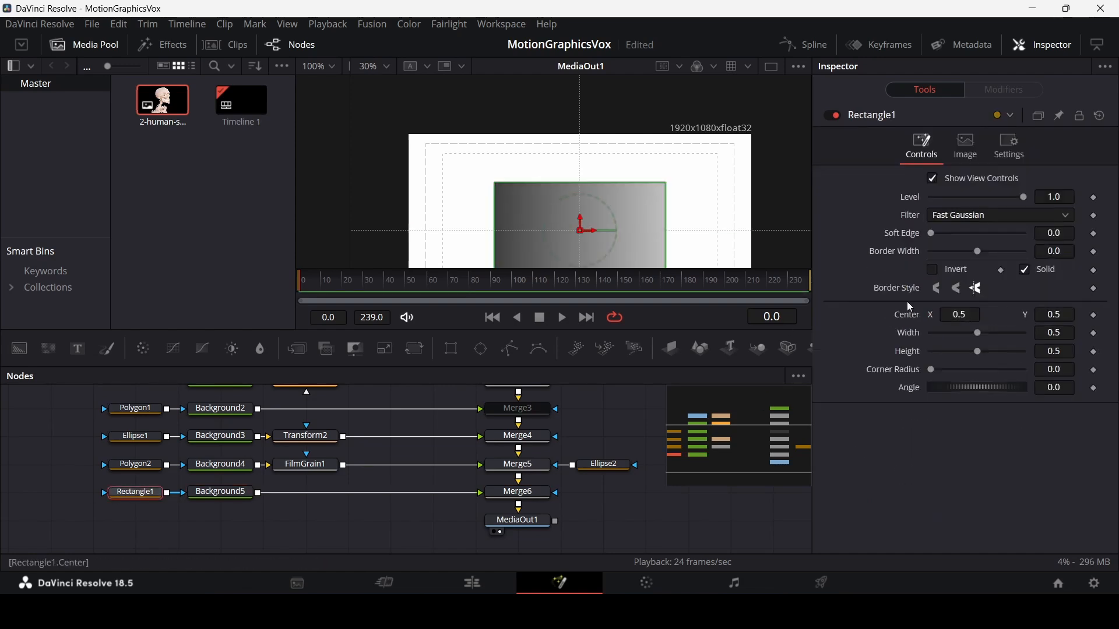
left_click(1068, 356)
type("0.1")
key("Return")
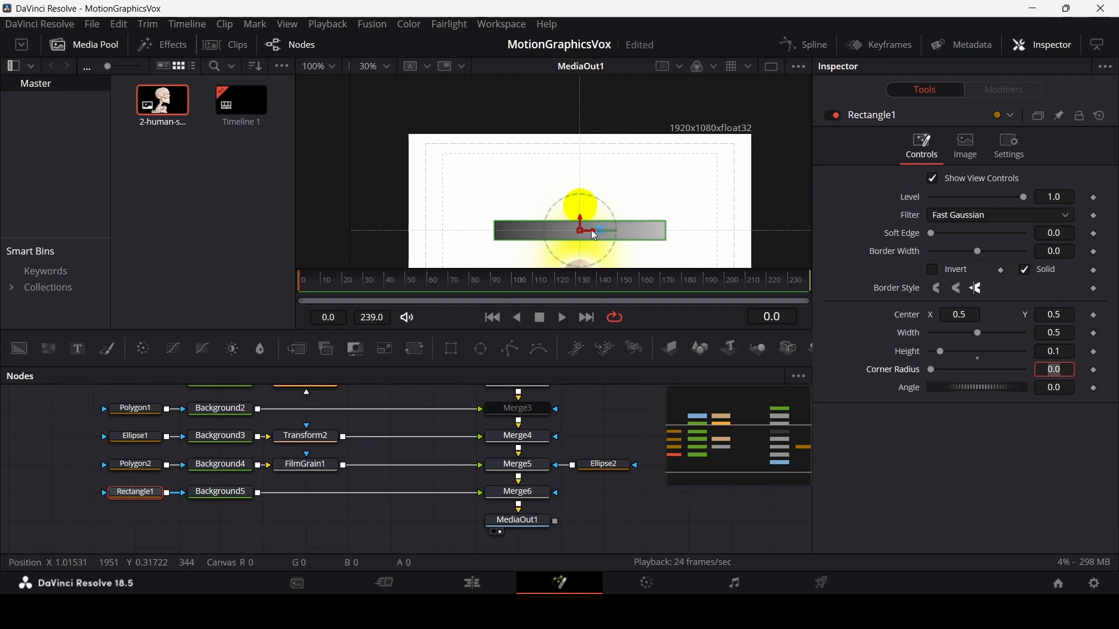
left_click_drag(584, 212, 583, 145)
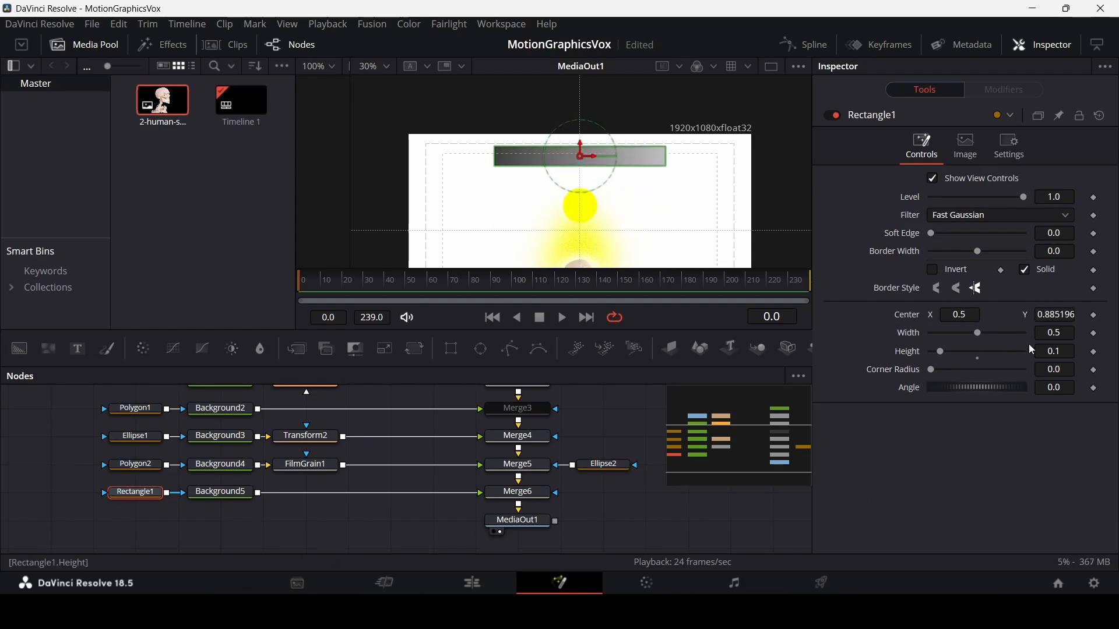
Reduce Rectangle1's height to 0.05 and shift the bar slightly down to a center Y of about 0.866.
left_click(1071, 351)
type("0.05")
key("Tab")
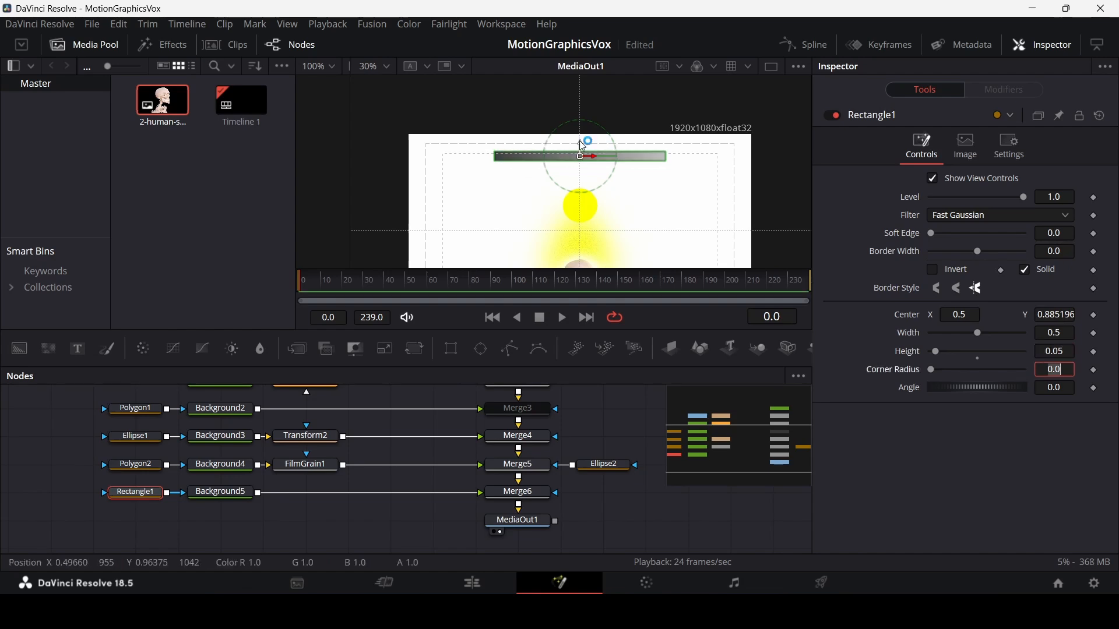
left_click_drag(581, 142, 581, 146)
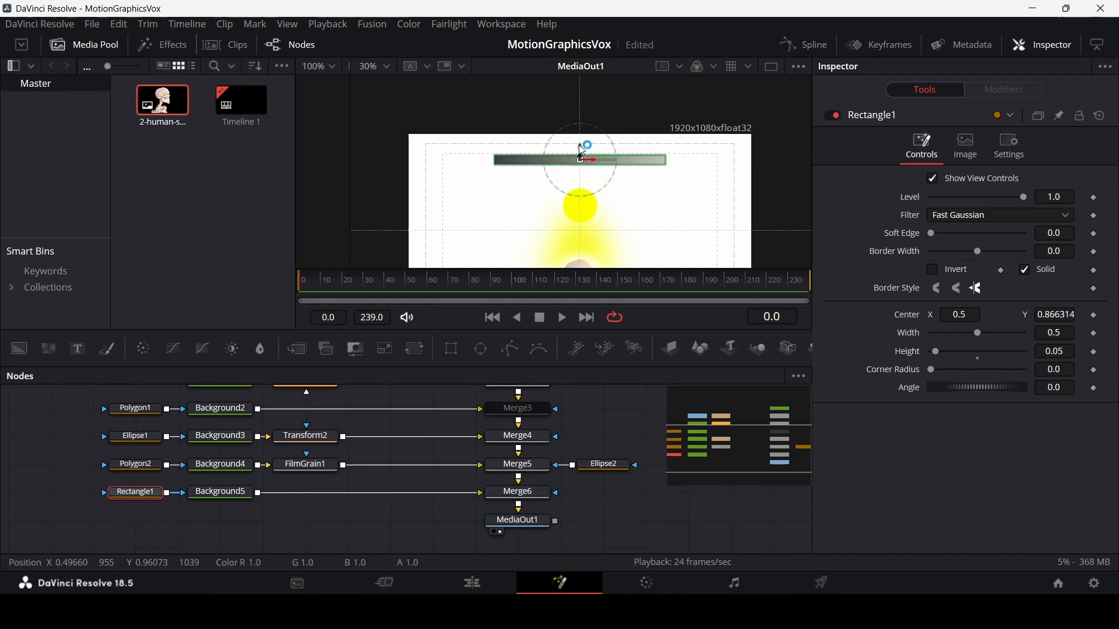
Widen Rectangle1 to 0.65 and lower it slightly to a center Y of about 0.844.
left_click(1063, 330)
type("0.8")
key("Tab")
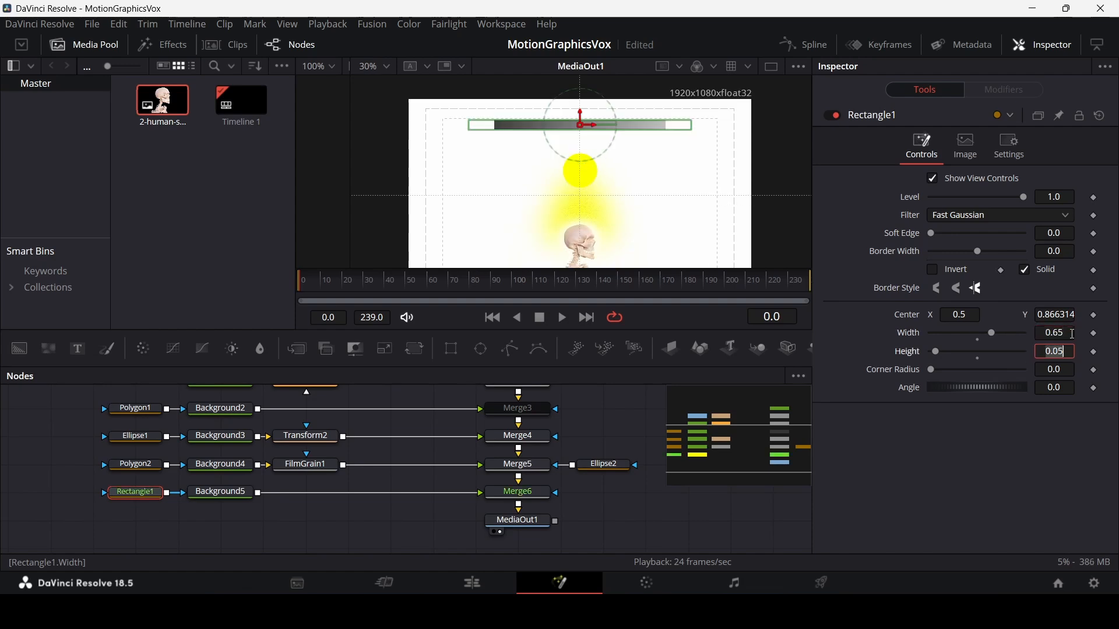
left_click_drag(581, 115, 581, 119)
left_click(607, 400)
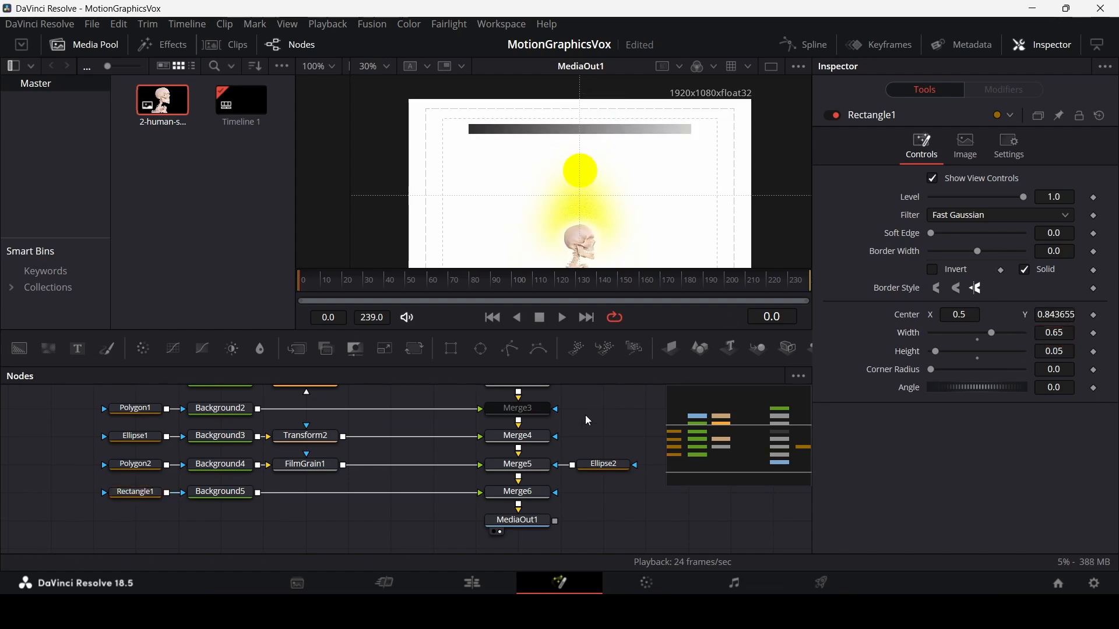
Add a Text node below Background5, merge it after Merge6, and enter the text "Brightness".
left_click_drag(77, 349, 521, 504)
left_click(220, 520)
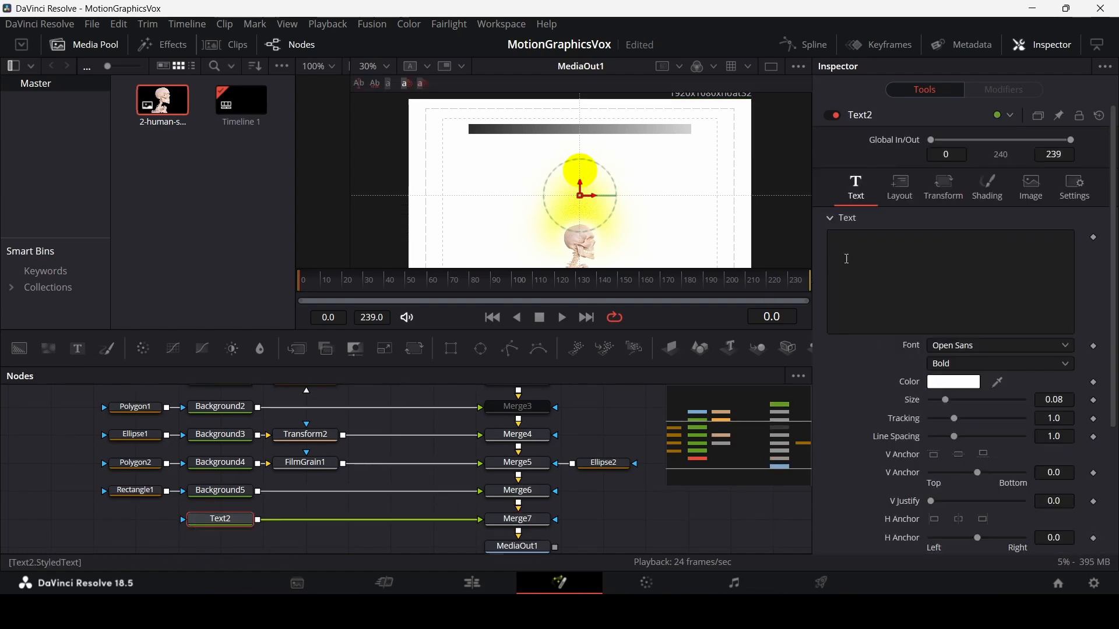
left_click(855, 259)
type("Br")
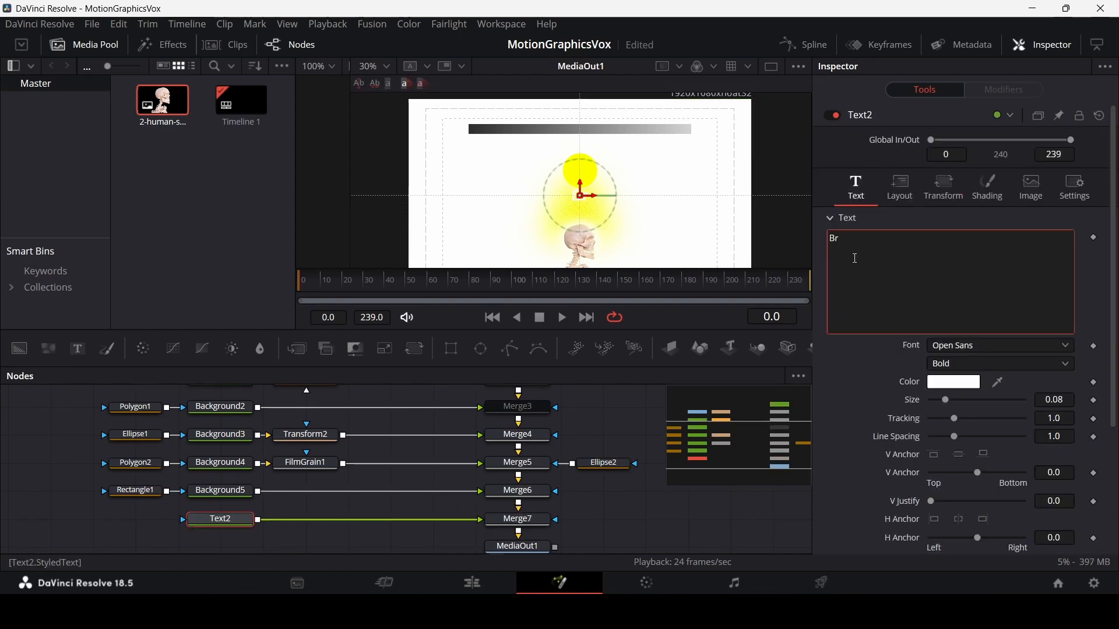
type("ightness")
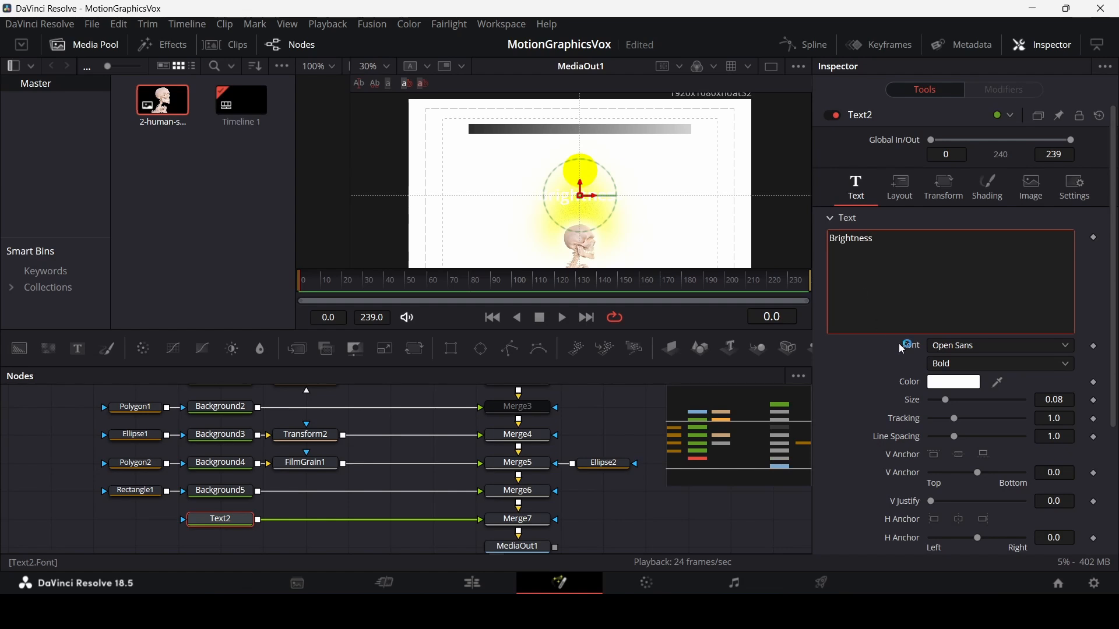
Set the Brightness text's font to Times New Roman and move it above the start of the gradient bar.
left_click(945, 348)
type("times")
key("Return")
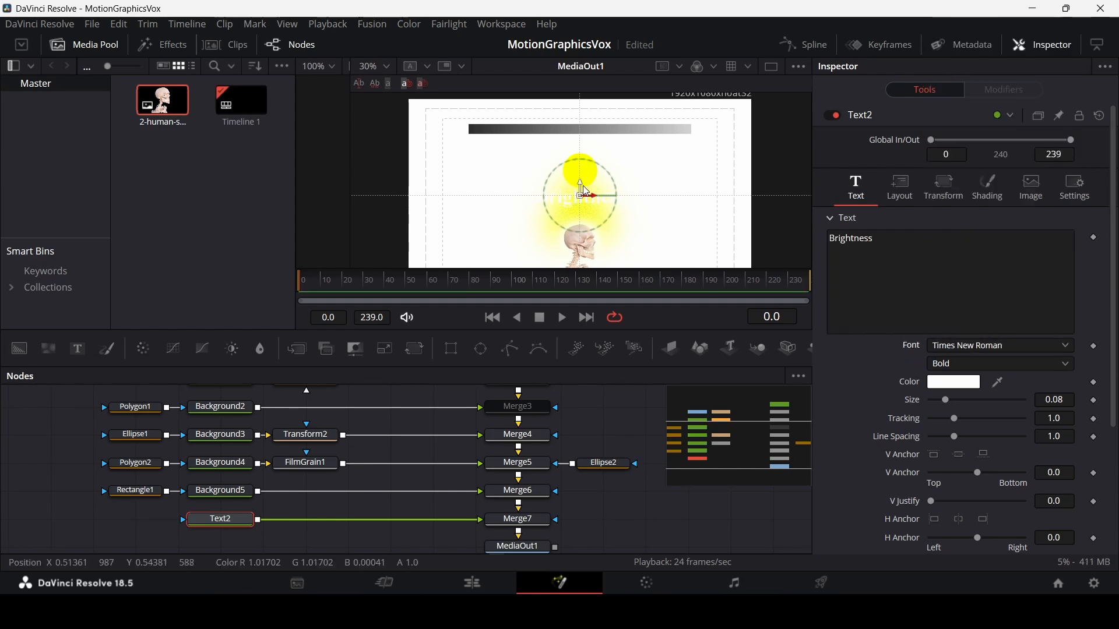
left_click_drag(581, 187, 509, 116)
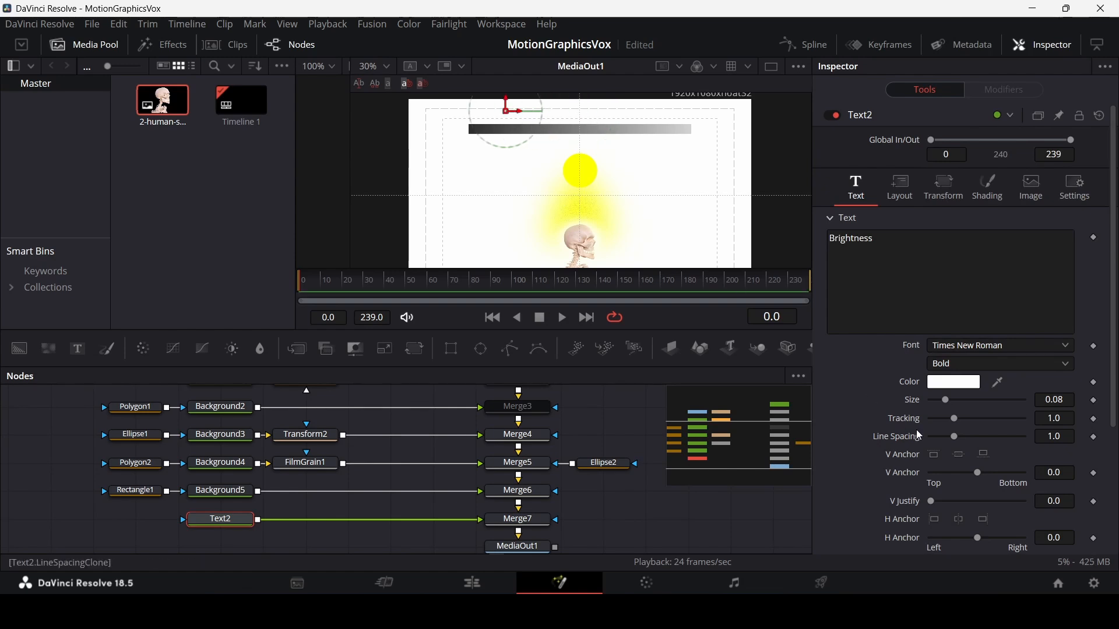
Color the Brightness text dark gray (#1a1a1a) and set its size to 0.07.
left_click(965, 386)
left_click_drag(725, 297, 723, 306)
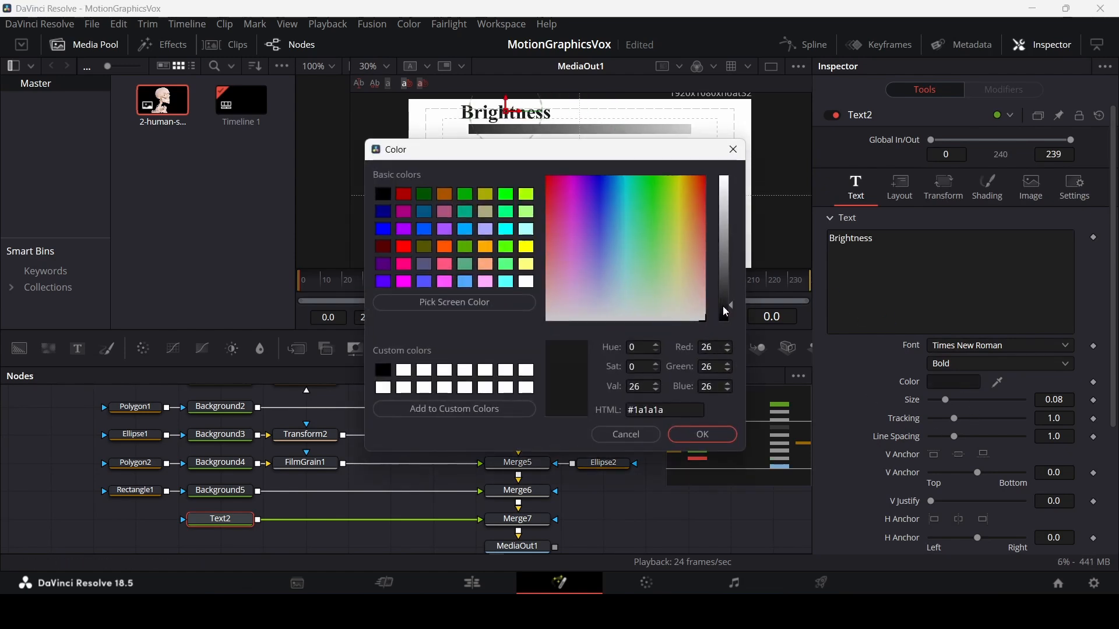
left_click(696, 438)
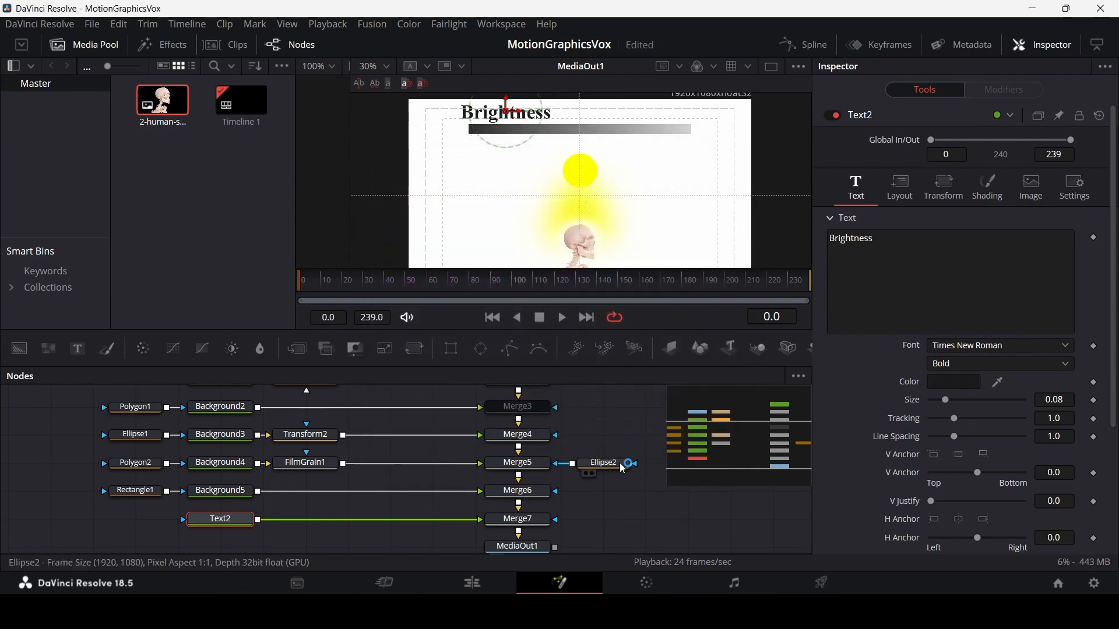
left_click(1067, 401)
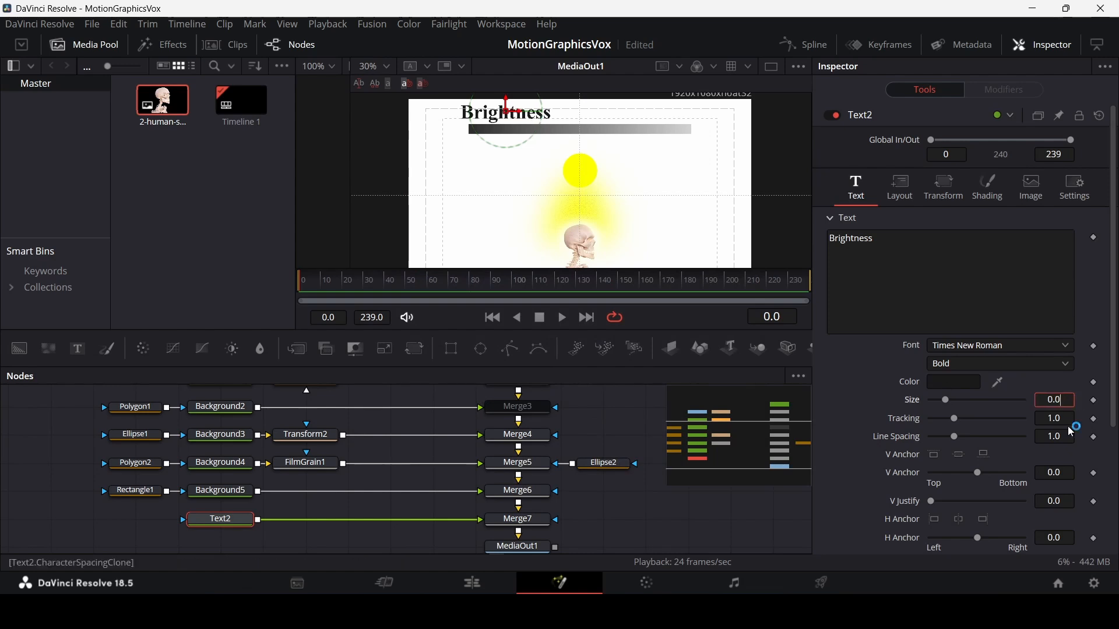
type("7")
key("Tab")
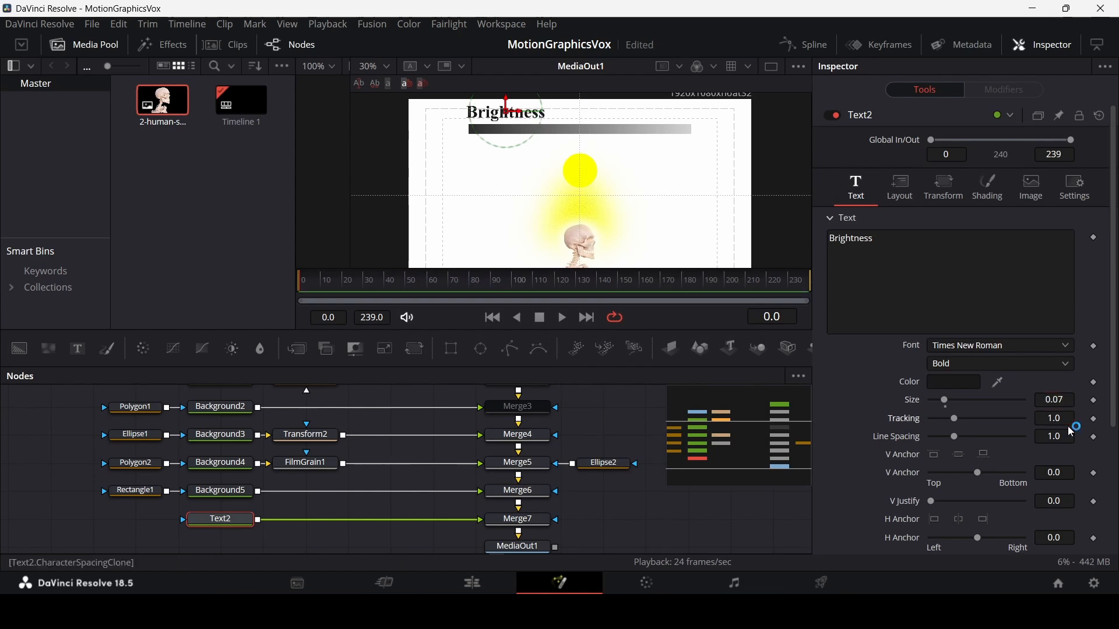
key("Tab")
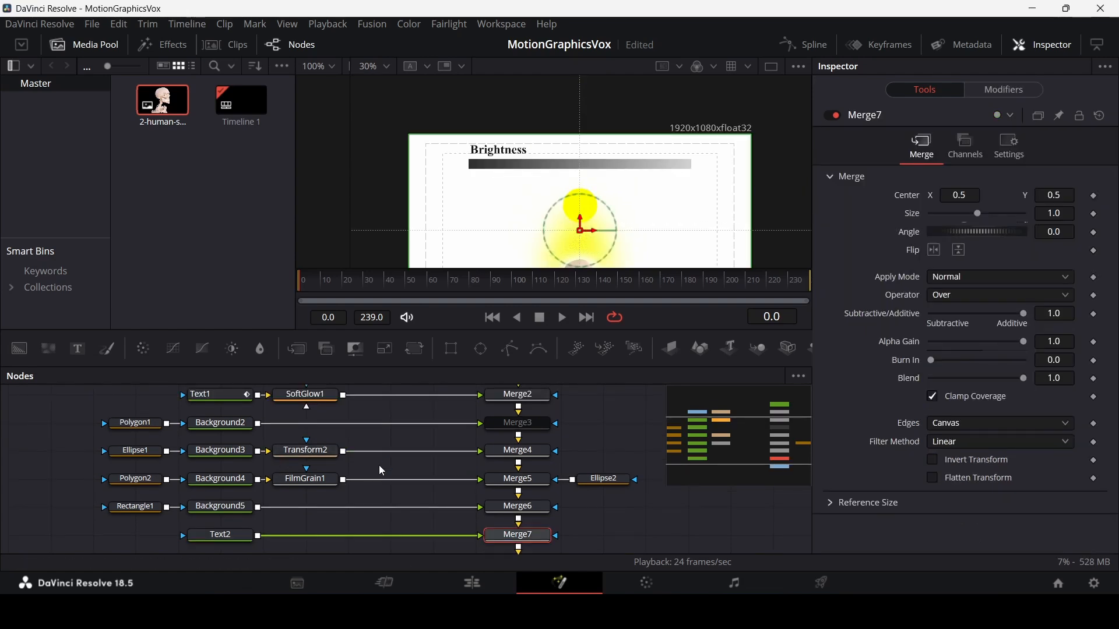
Go to frame 48 and shift the Transform2 node closer to Merge4 in the node graph.
scroll(601, 216, "down", 2)
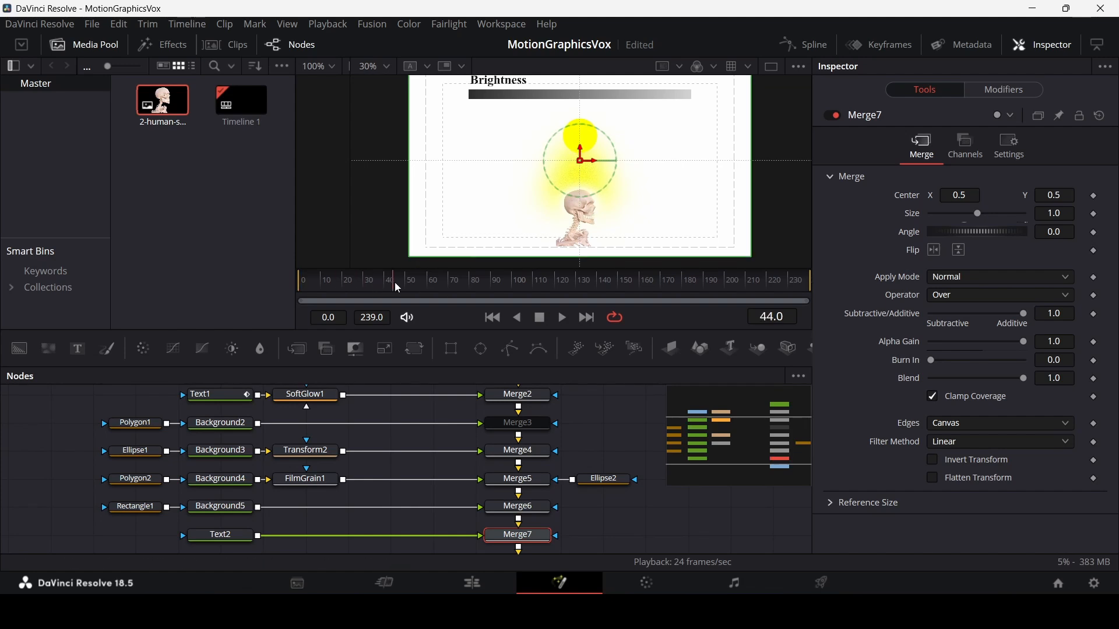
left_click_drag(395, 283, 402, 282)
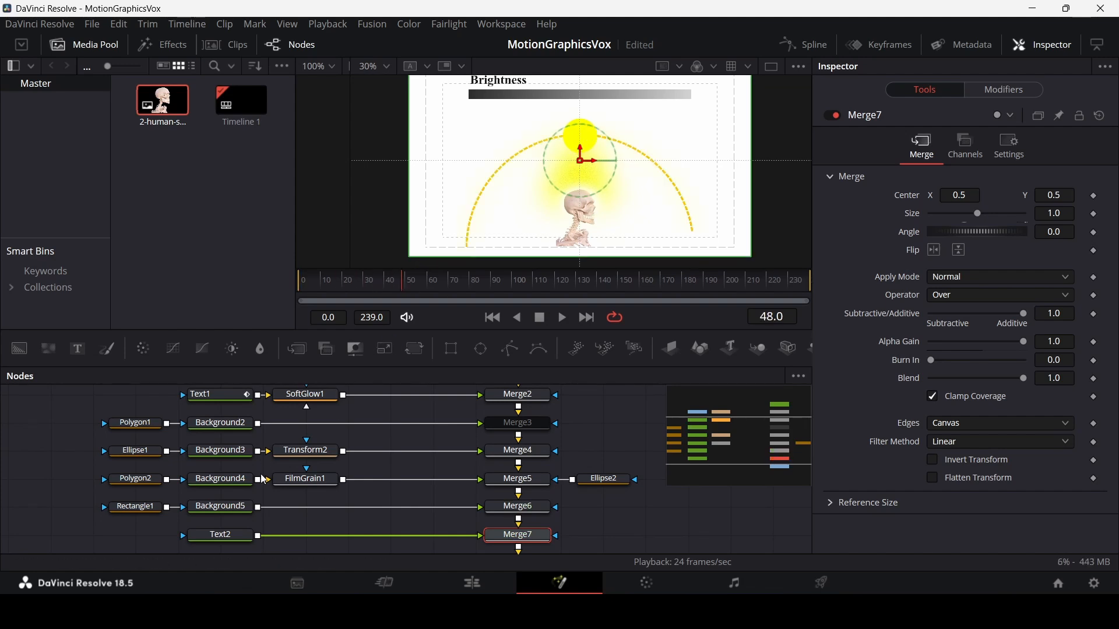
scroll(233, 478, "up", 3)
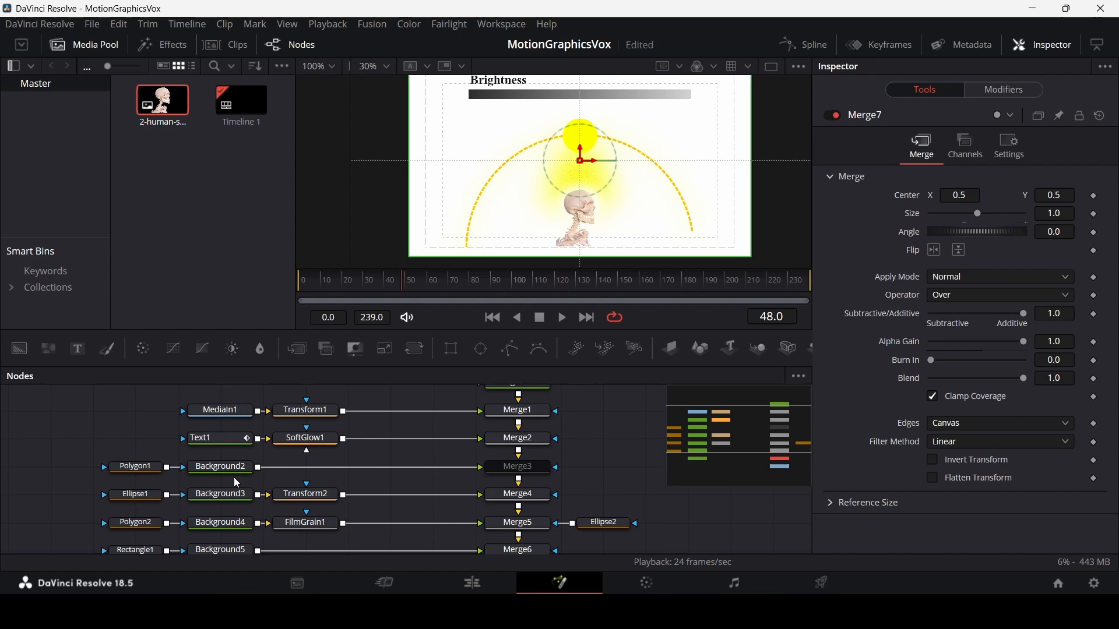
left_click(136, 500)
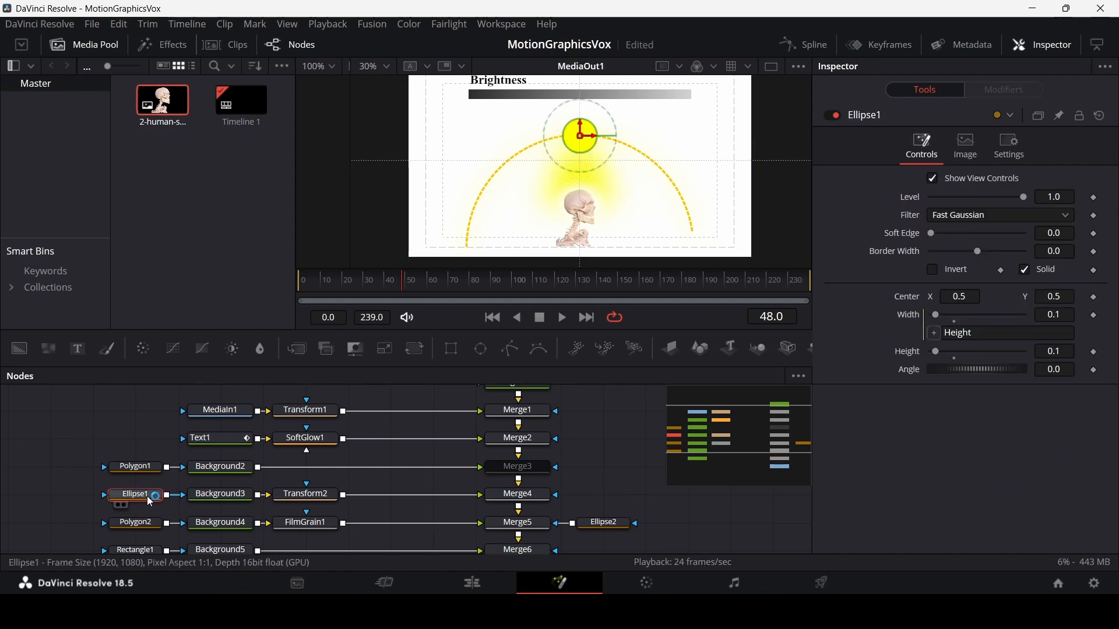
left_click_drag(294, 503, 374, 504)
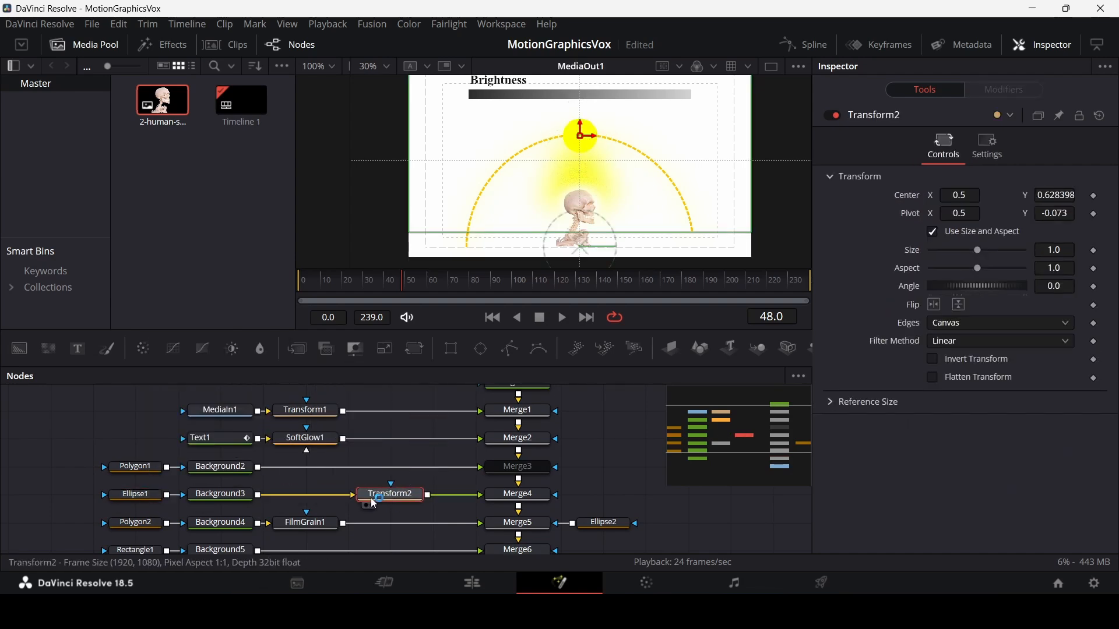
Rename the Ellipse1 node as sun.
left_click(136, 523)
left_click(135, 493)
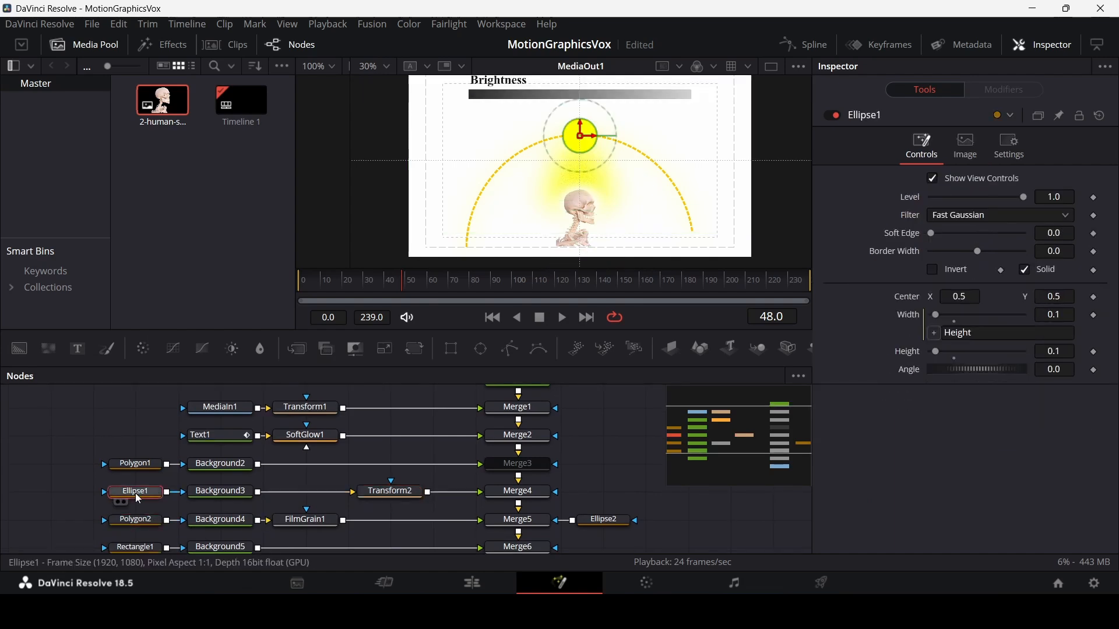
key("F2")
type("sun")
key("Return")
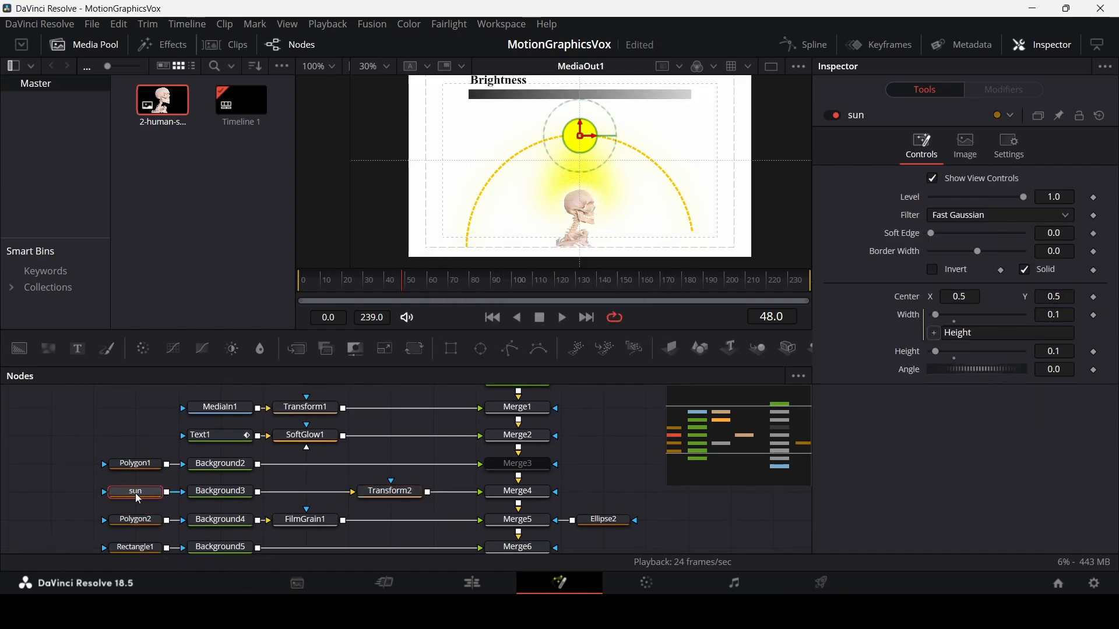
Rename the Polygon2 node as sunRays.
left_click(145, 522)
key("F2")
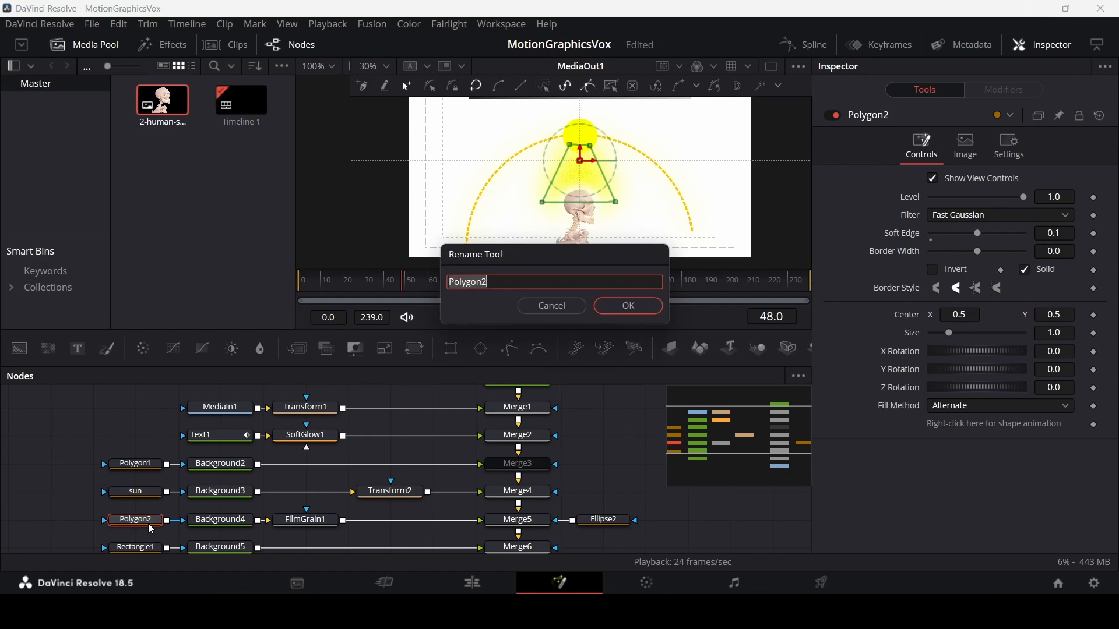
type("sunRays")
key("Return")
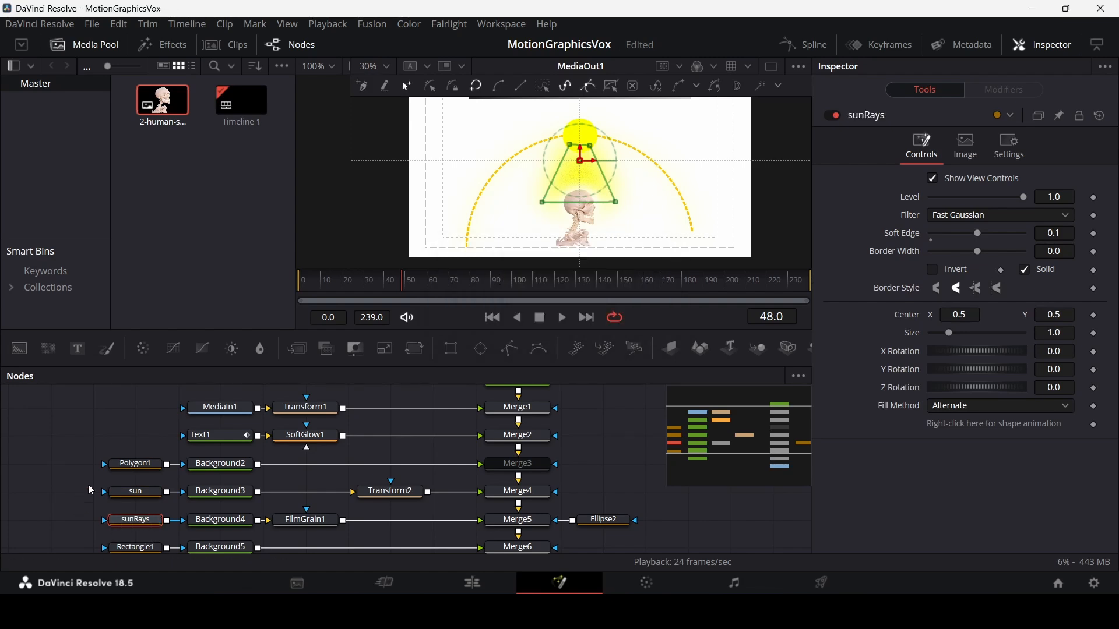
left_click(143, 494)
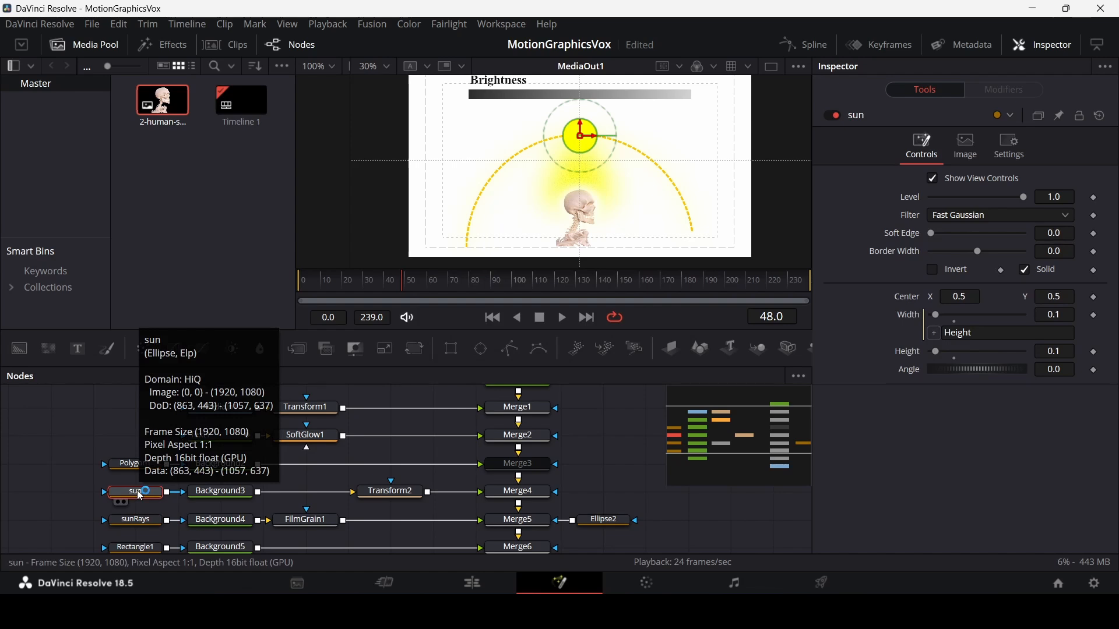
key("F2")
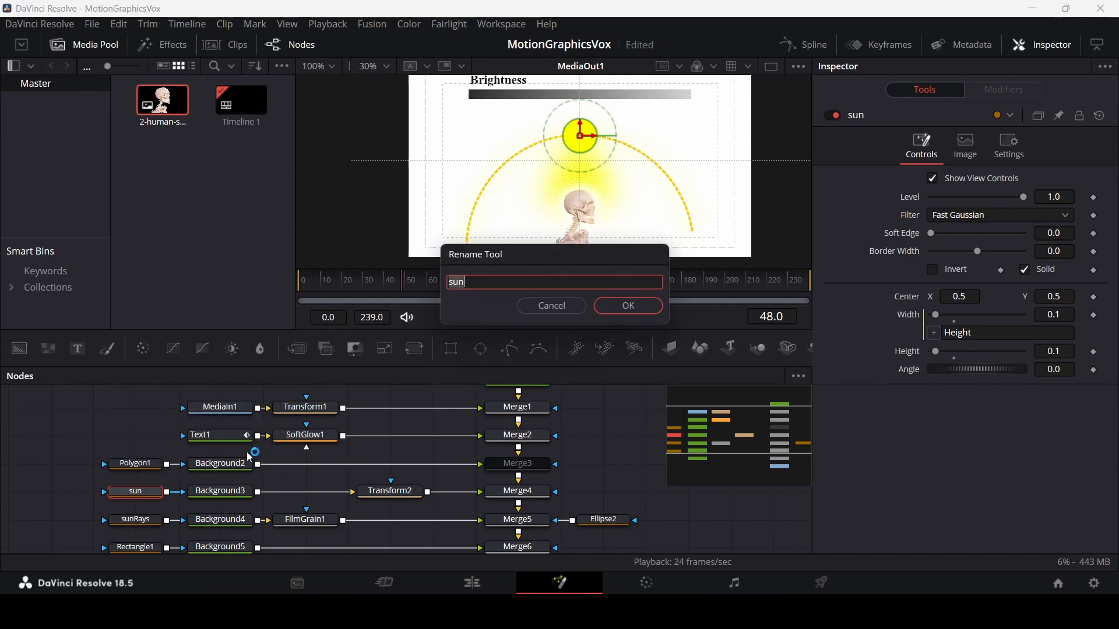
left_click(547, 304)
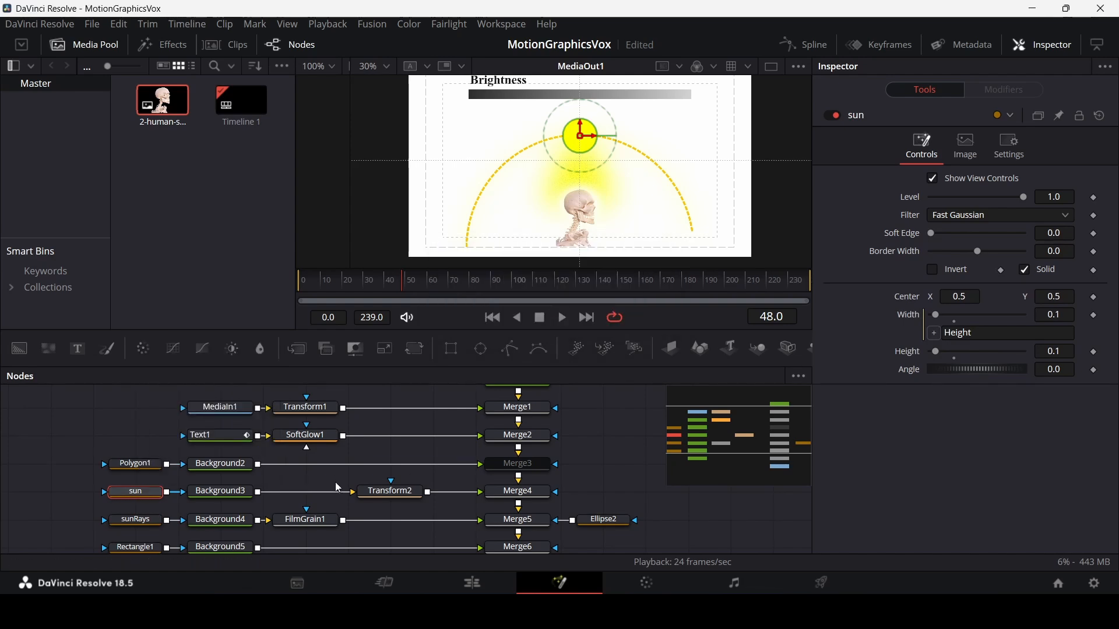
Add a Transform node between FilmGrain1 and Merge5 for the sun rays.
left_click(322, 522)
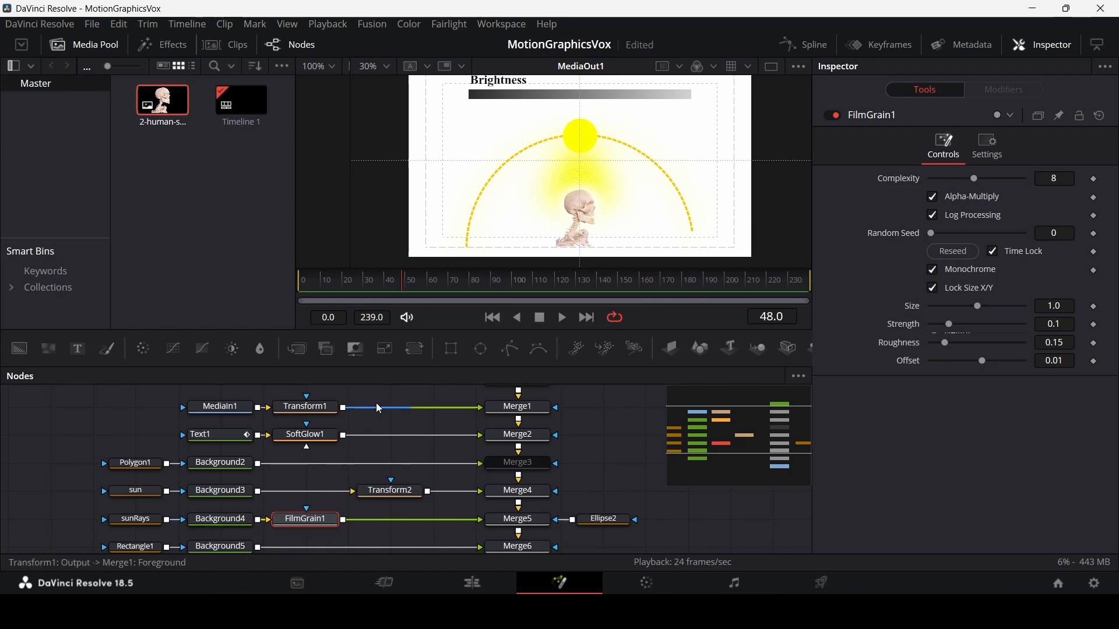
left_click(415, 348)
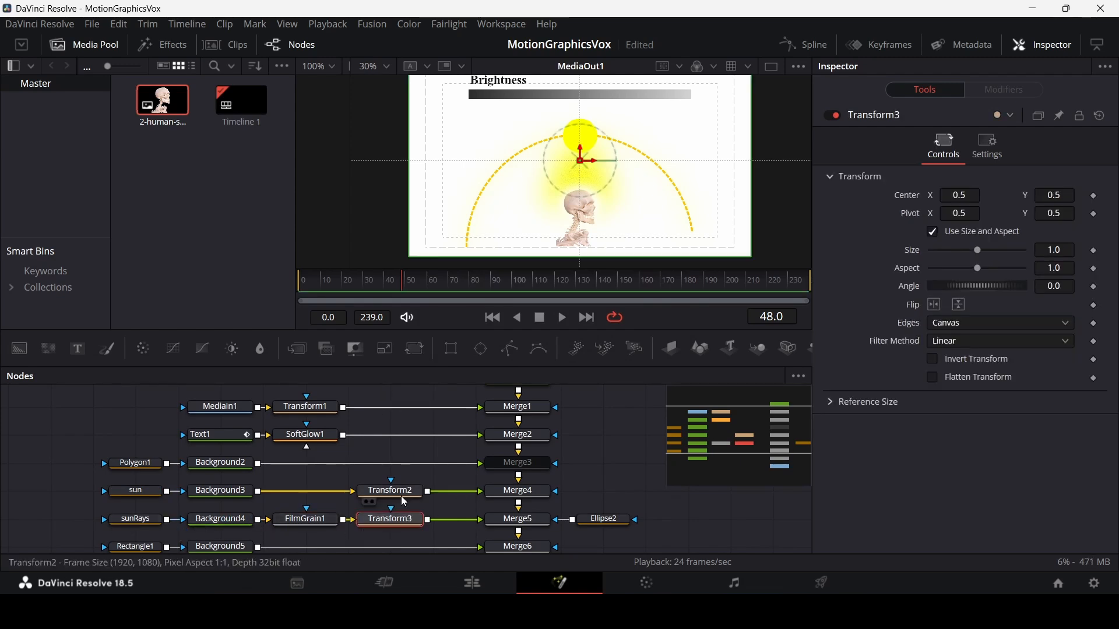
Keyframe the Angle of the sun's Transform2 node at 0 on frames 50 and 100.
left_click(401, 495)
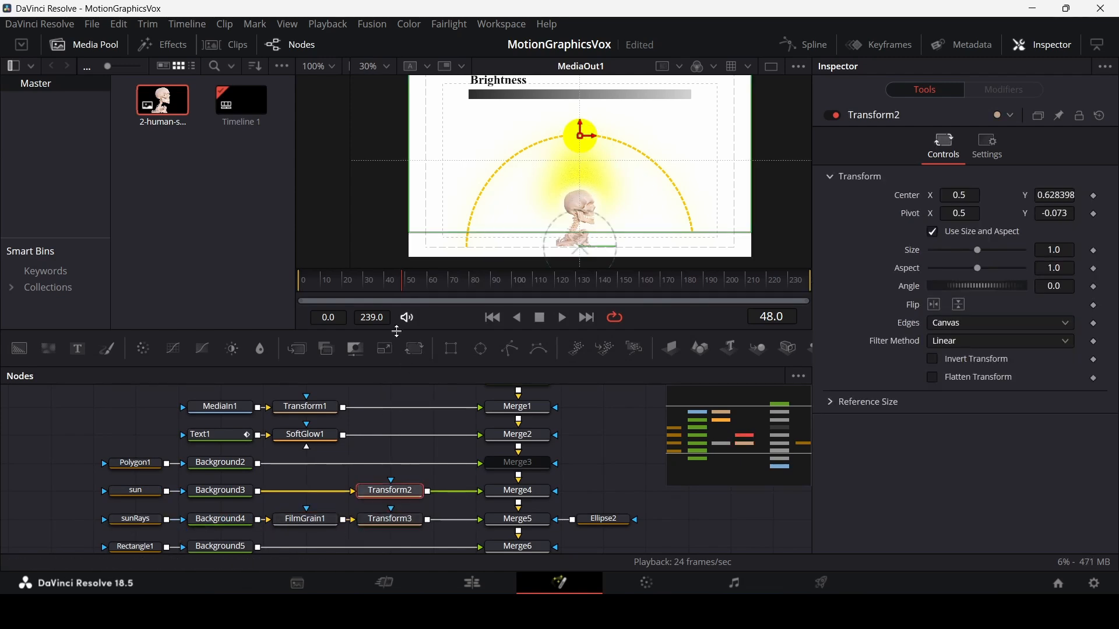
left_click(153, 495)
left_click(418, 495)
left_click_drag(401, 287, 405, 287)
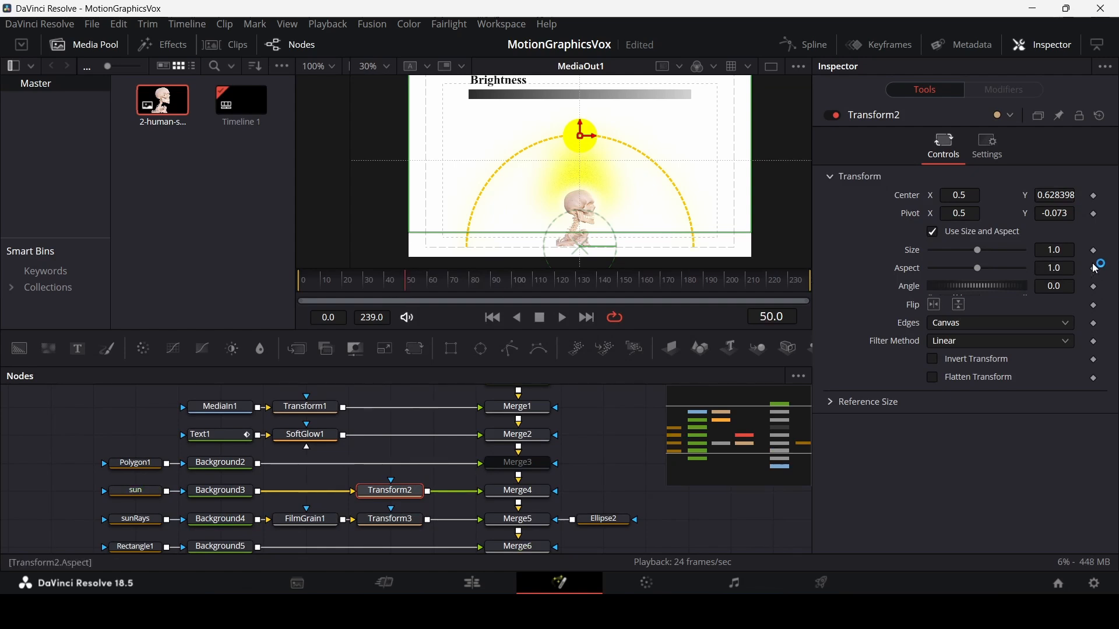
left_click(1094, 286)
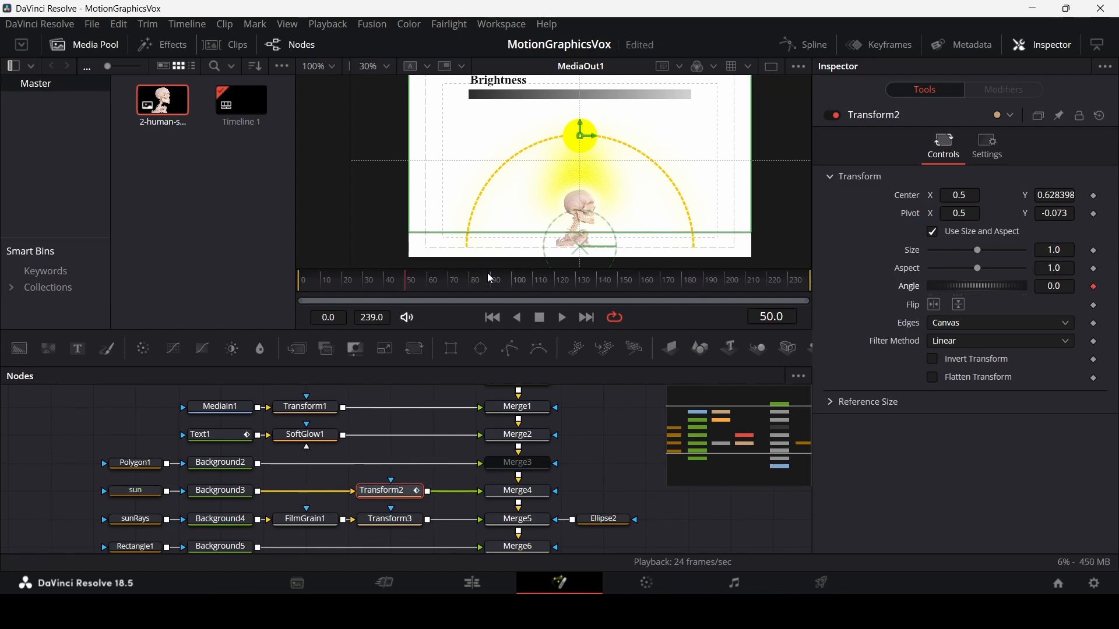
left_click(513, 286)
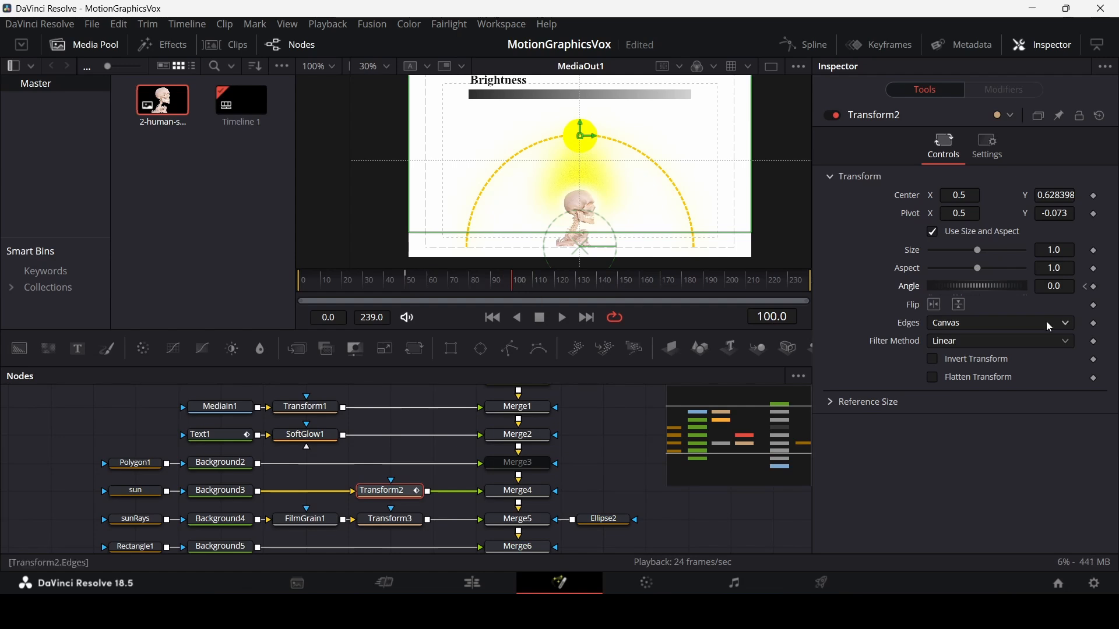
left_click(1094, 286)
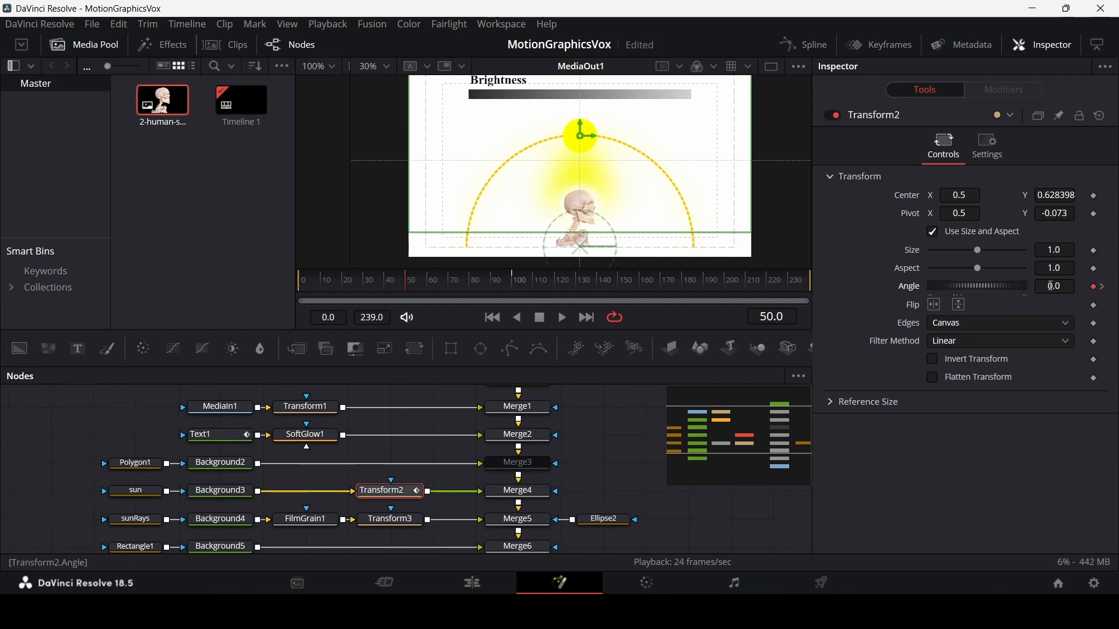
Set the Transform2 angle to 107 at frame 50 and play back the sun's motion from frame 41.
type("107")
key("Tab")
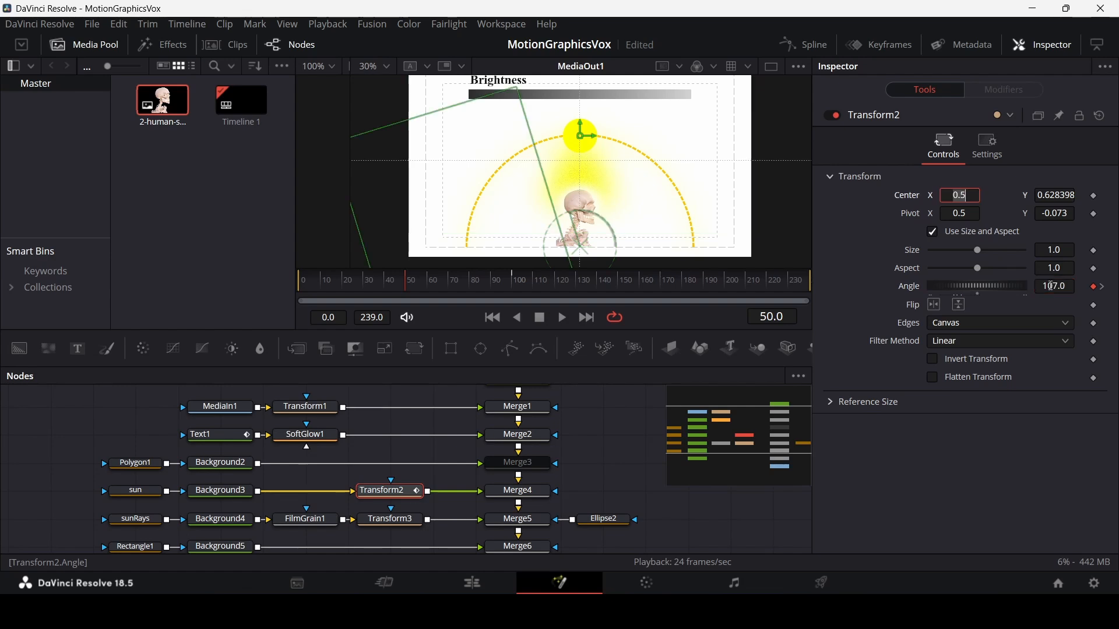
left_click(387, 284)
left_click(589, 414)
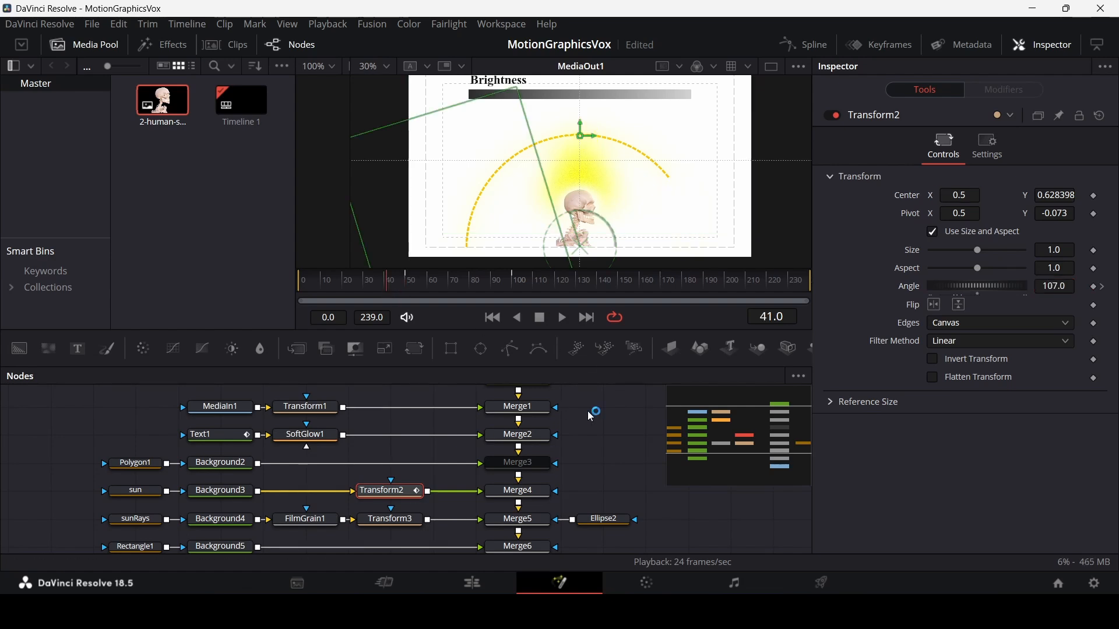
key("space")
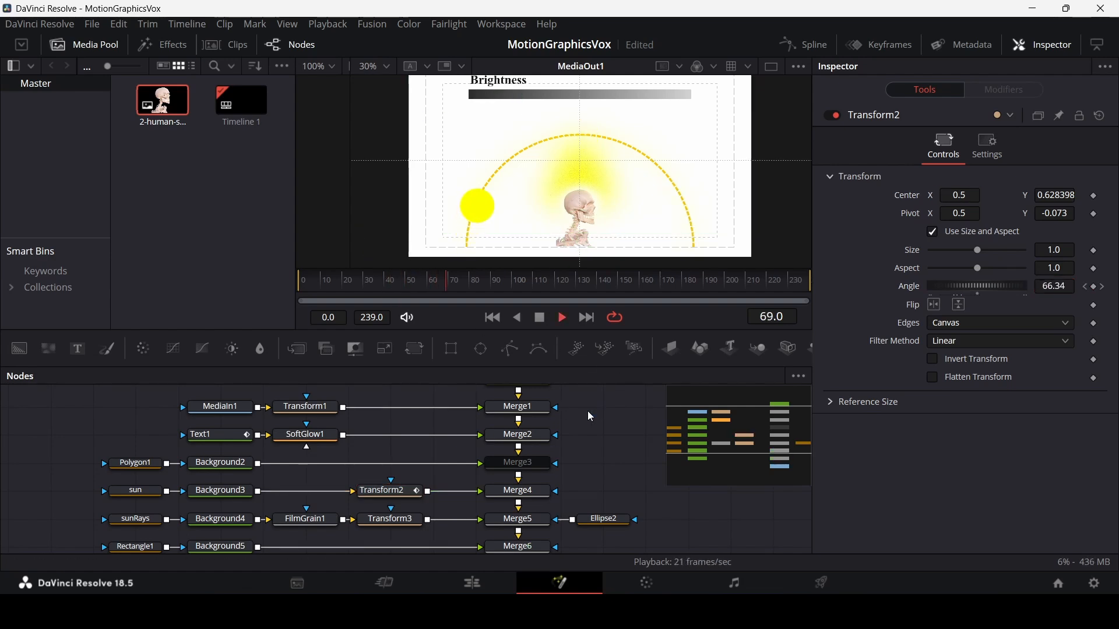
key("space")
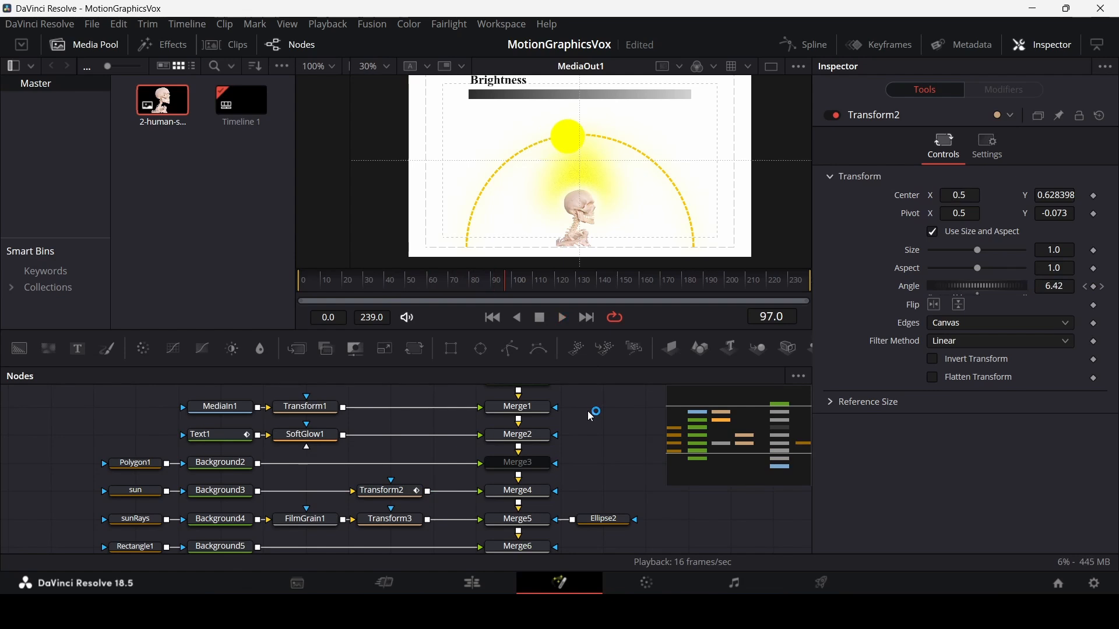
Copy the settings of Transform2 onto Transform3 so the rays follow the sun, and play back the animation.
left_click(397, 487)
right_click(395, 487)
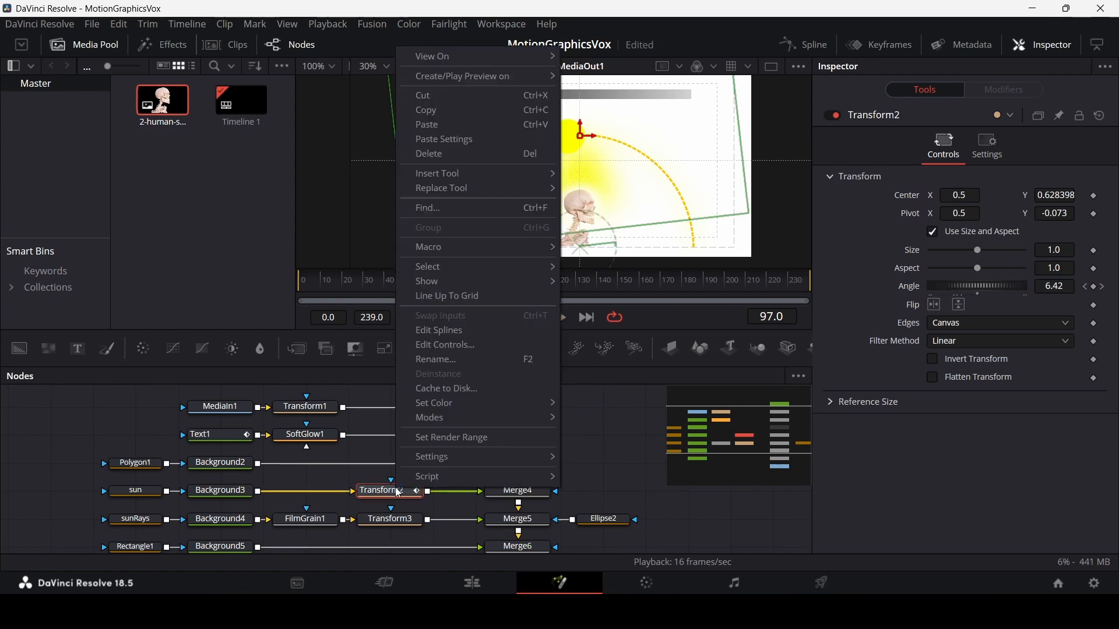
left_click(441, 116)
right_click(397, 521)
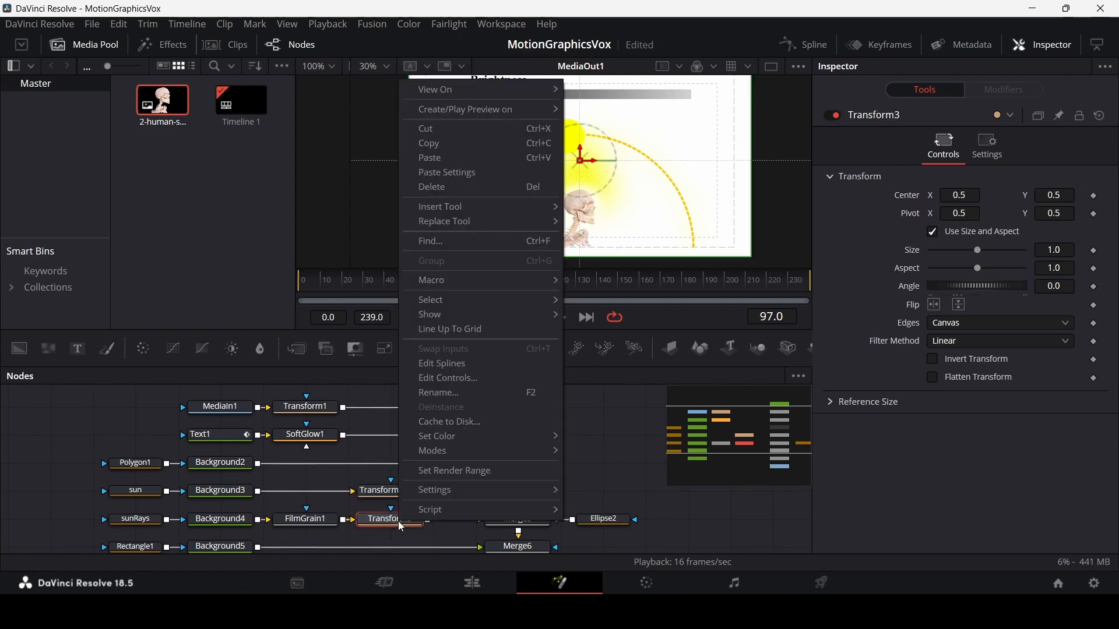
left_click(464, 175)
left_click(414, 281)
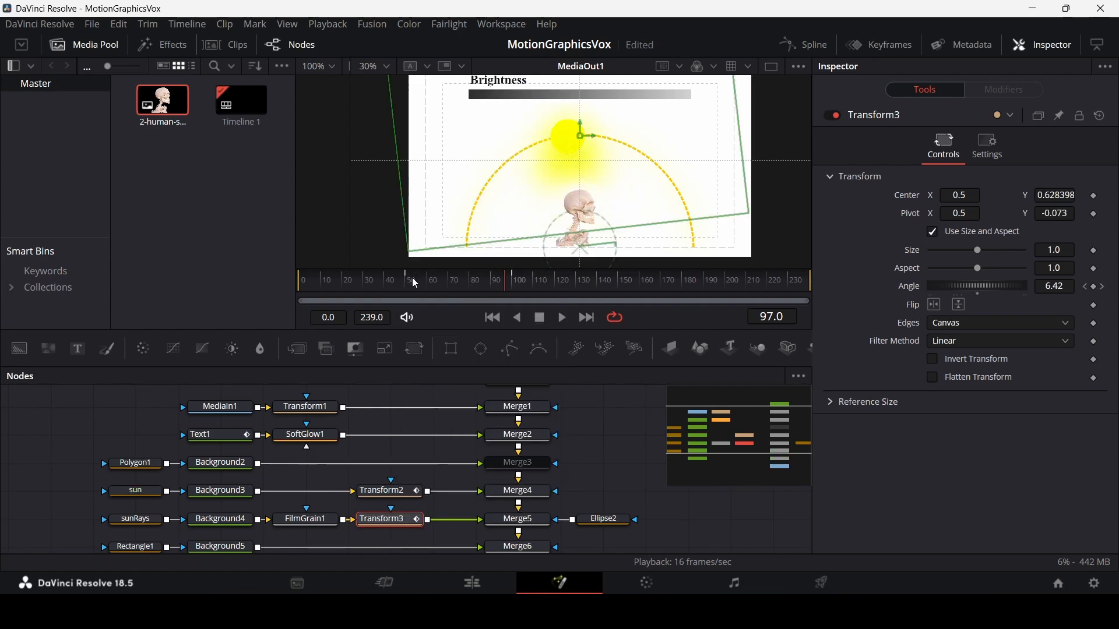
left_click(624, 449)
key("space")
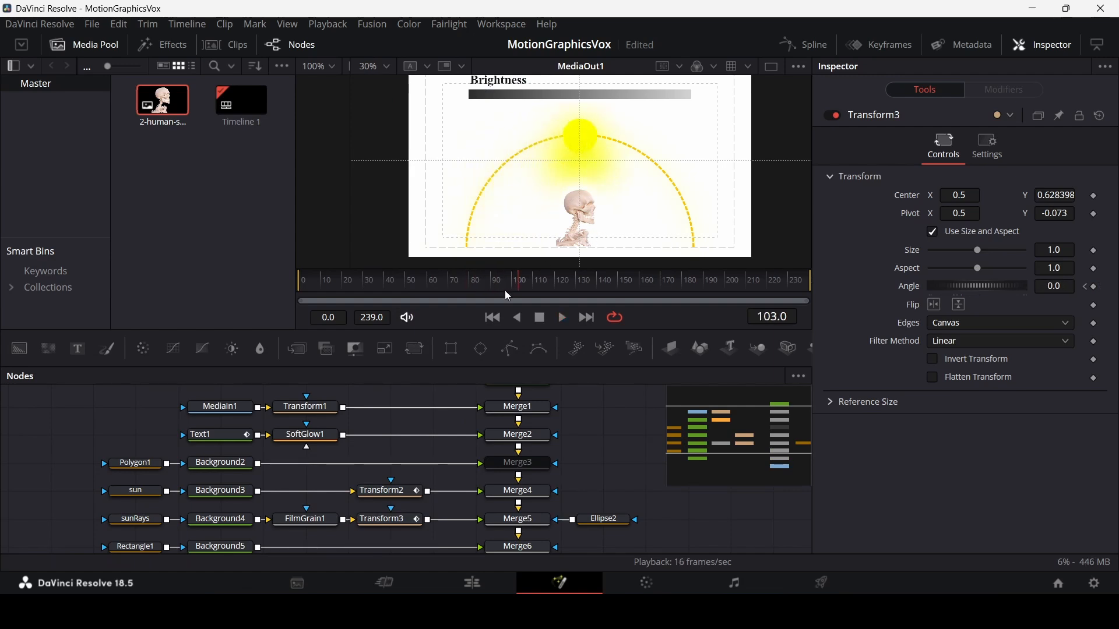
Keyframe the Blend of Merge5 at frames 50 and 60, lowering it at frame 50 so the sun rays fade in.
left_click_drag(443, 281, 406, 284)
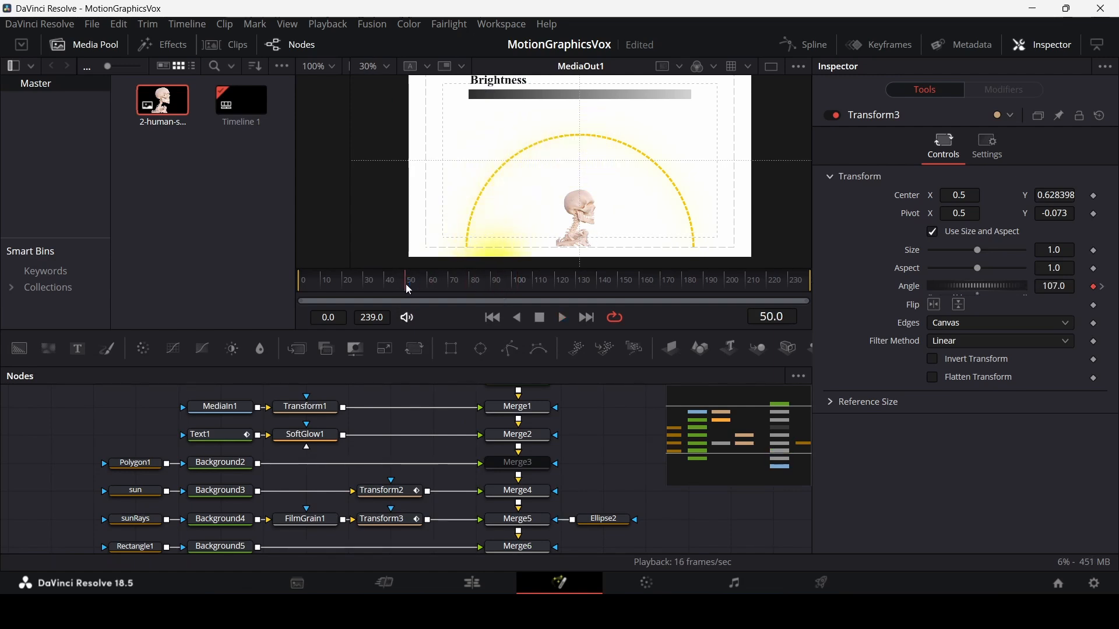
scroll(495, 252, "up", 5)
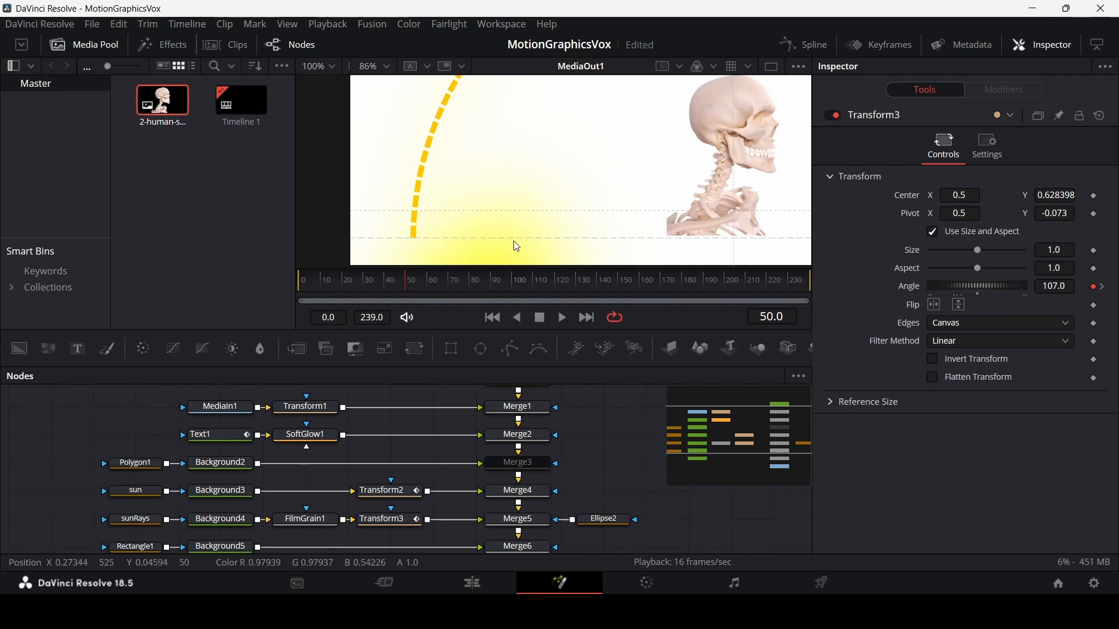
scroll(512, 239, "down", 3)
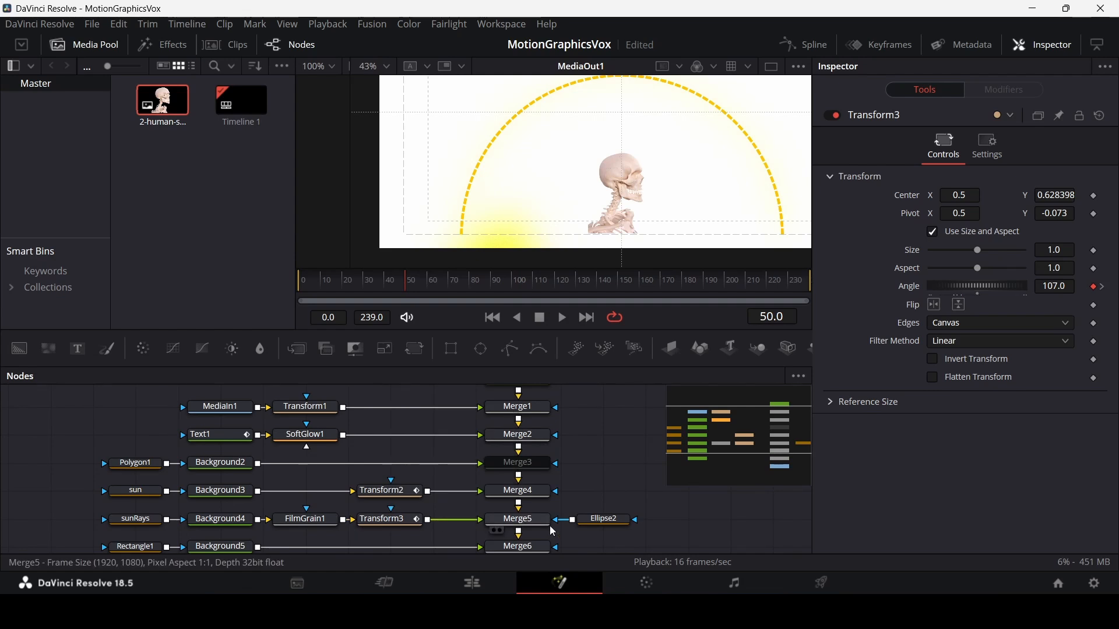
left_click(524, 520)
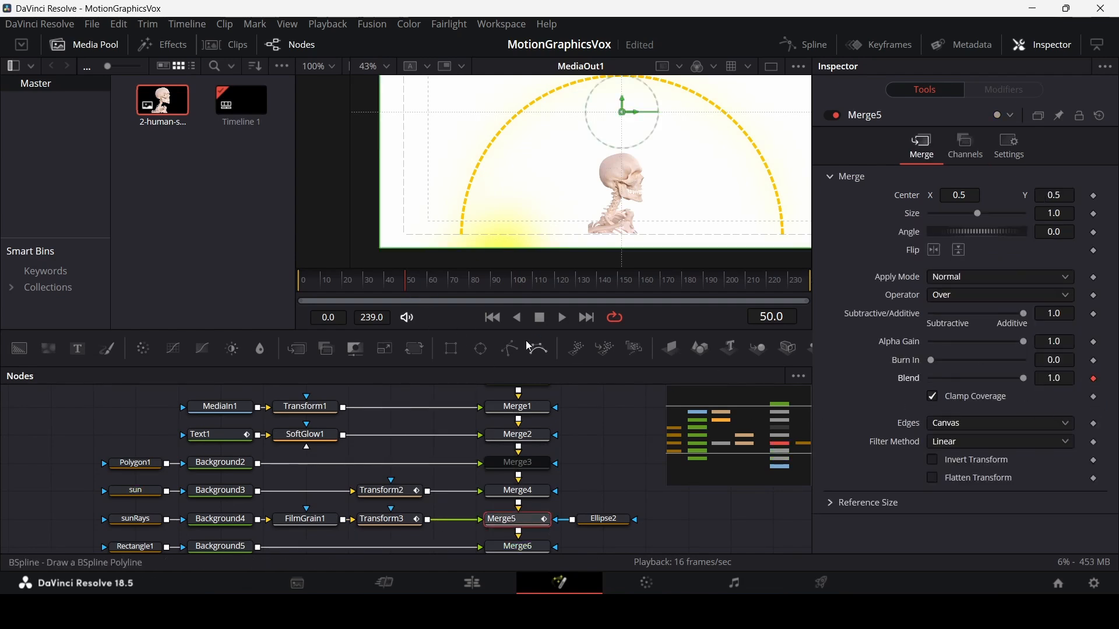
left_click(428, 284)
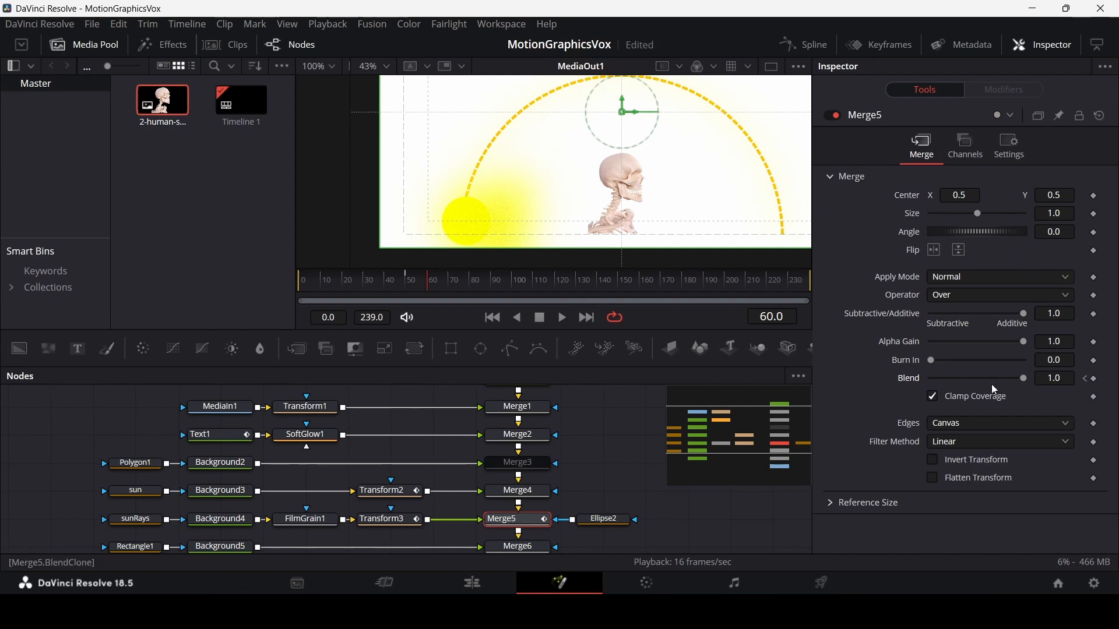
left_click(1096, 380)
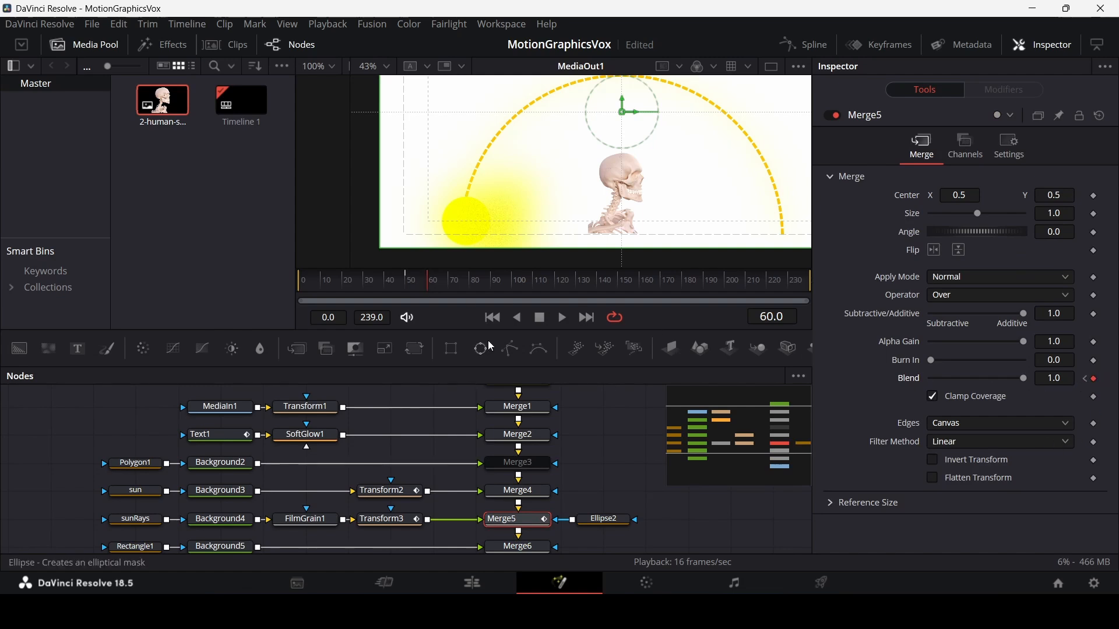
left_click(405, 283)
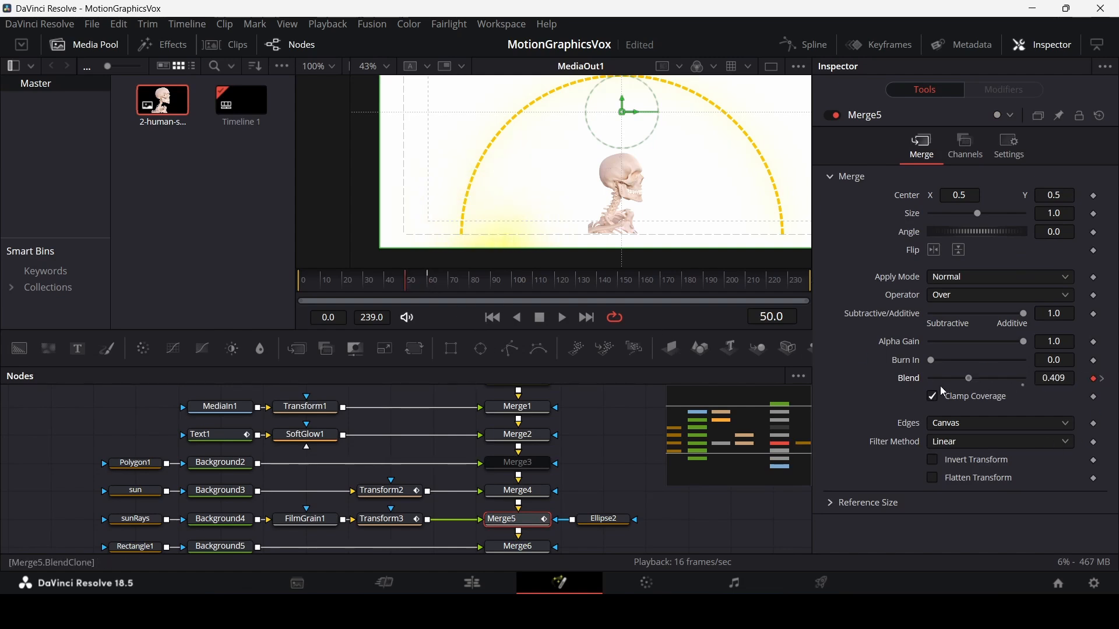
left_click_drag(940, 386, 915, 394)
left_click(612, 416)
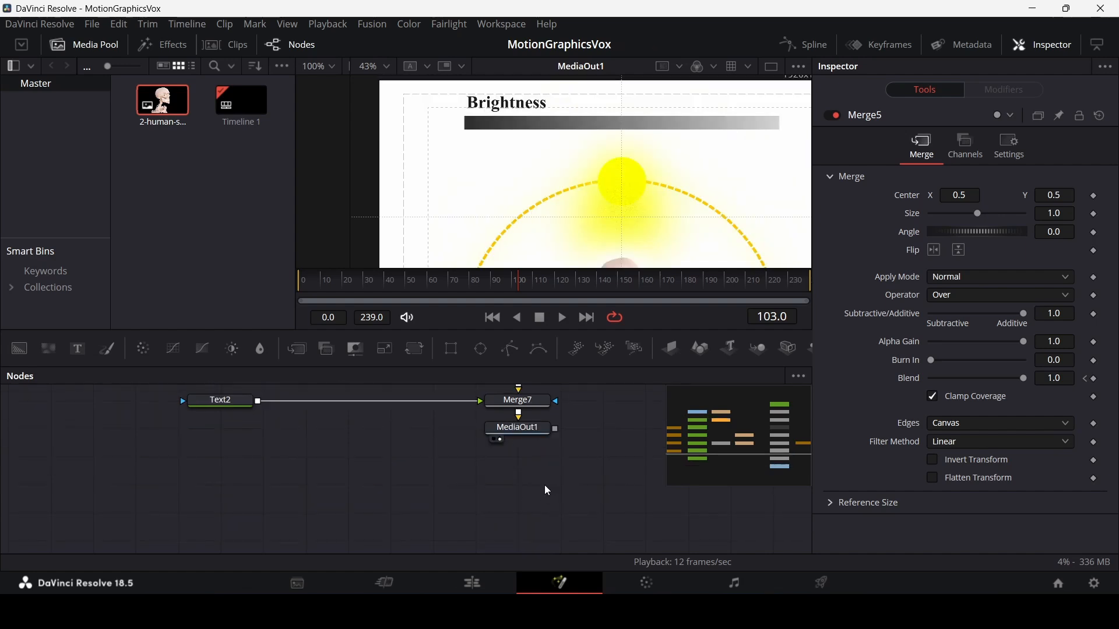
Move MediaOut1 further down the node graph and insert a Transform node between Merge7 and MediaOut1.
left_click_drag(524, 444, 524, 496)
left_click(536, 414)
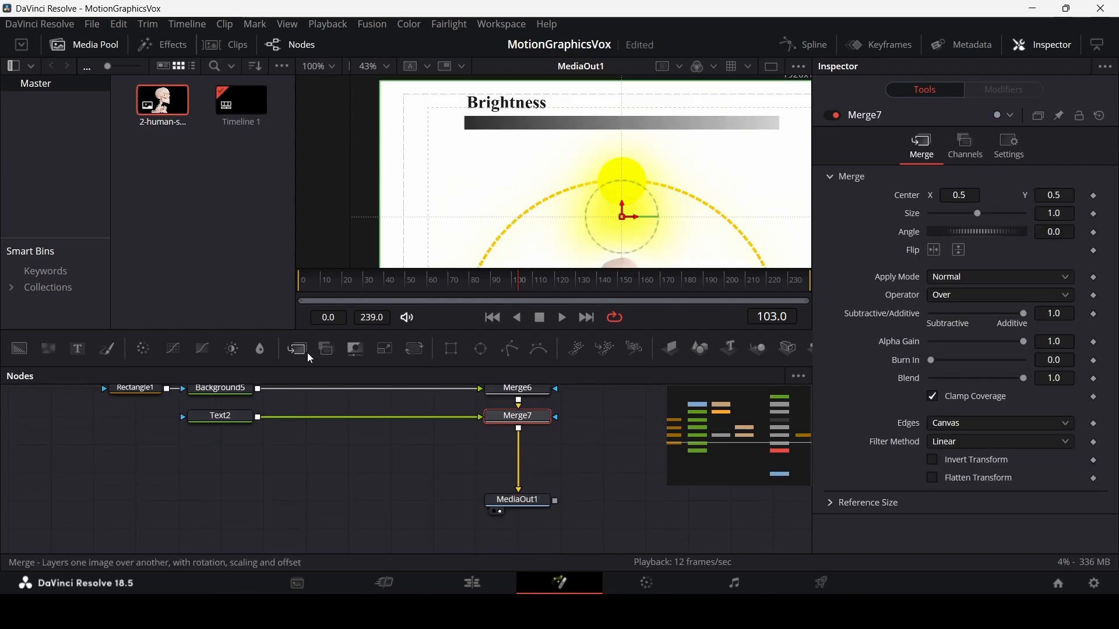
left_click(415, 350)
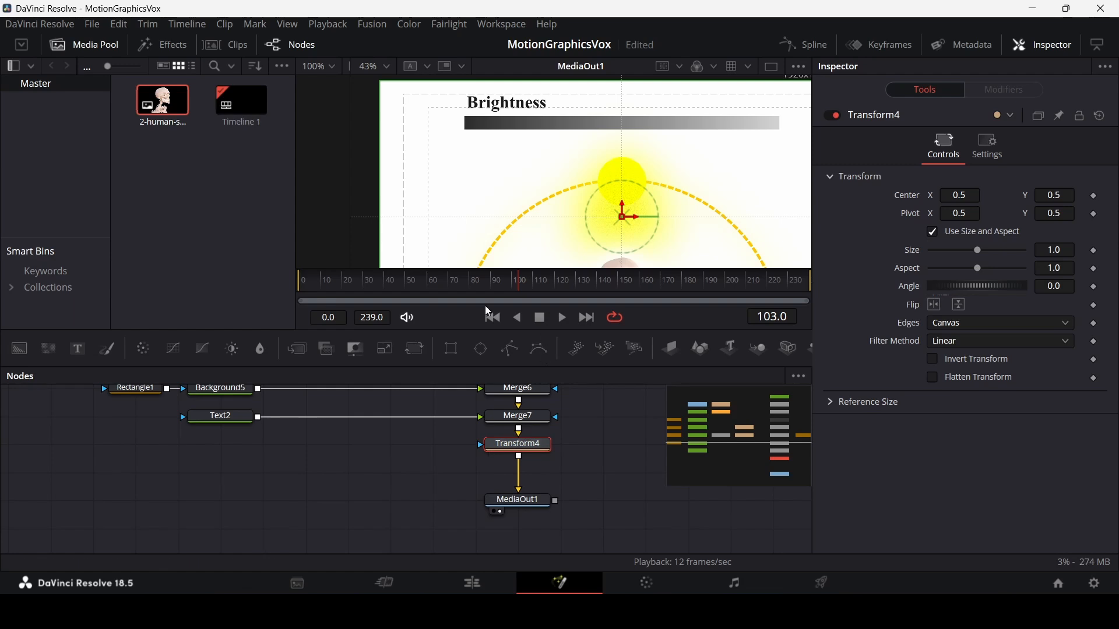
Keyframe the Size and Center of Transform4 at frame 30.
left_click_drag(345, 285, 325, 293)
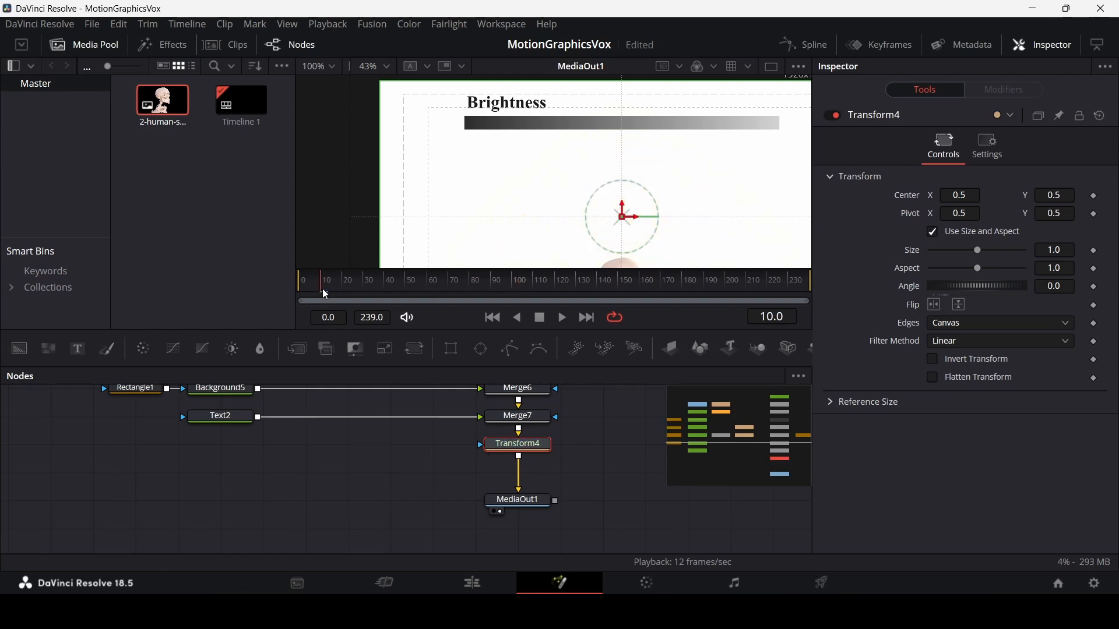
scroll(618, 212, "down", 1)
scroll(617, 212, "down", 3)
left_click_drag(641, 230, 632, 219)
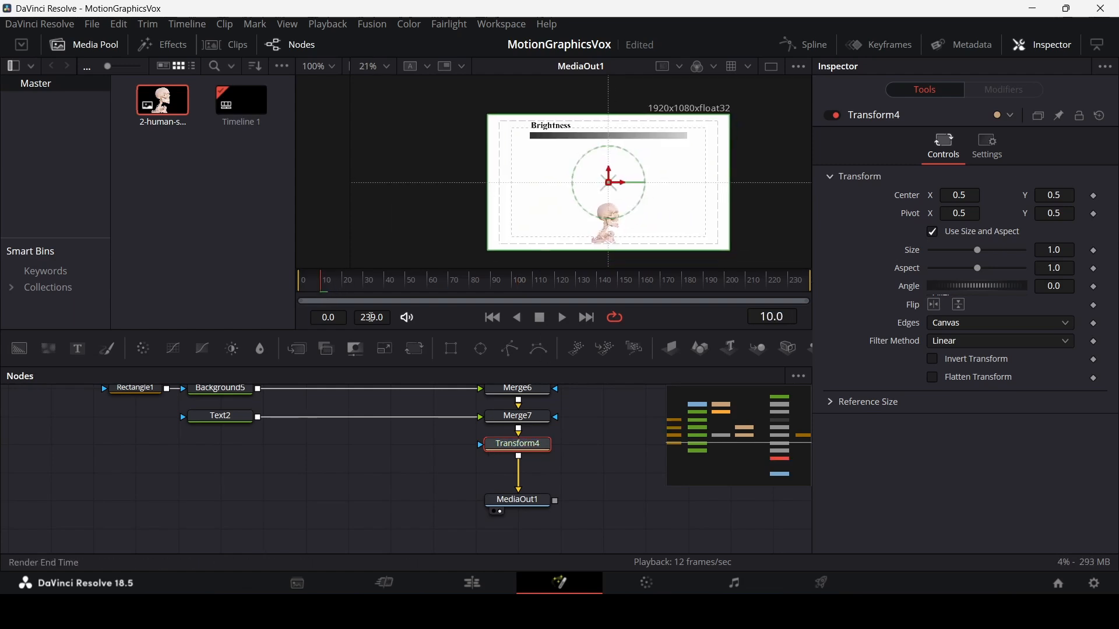
left_click_drag(358, 289, 363, 287)
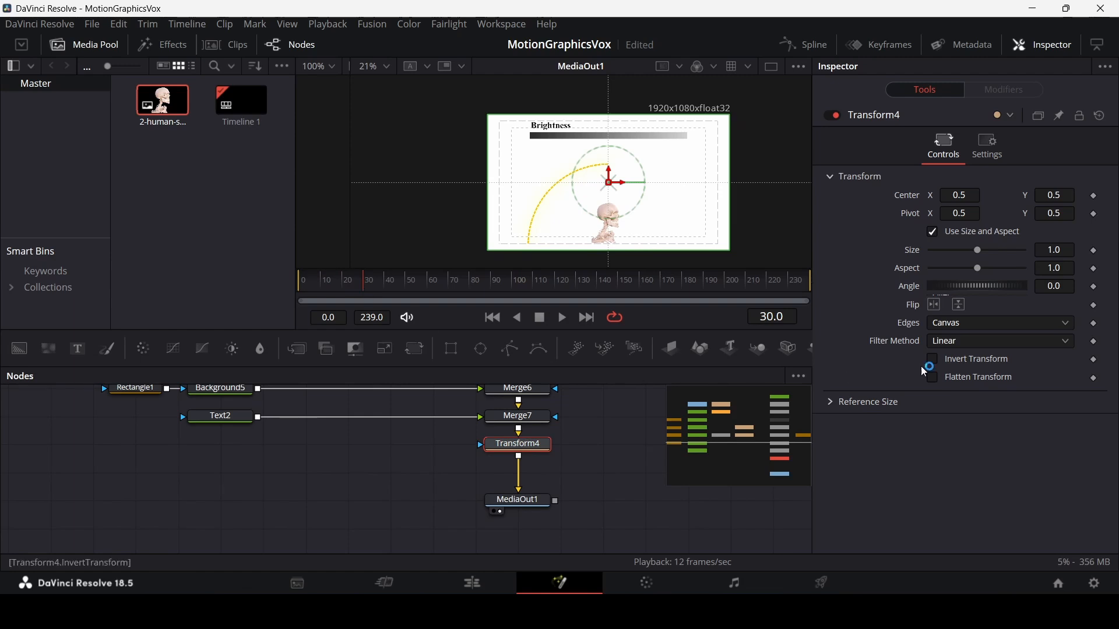
left_click(1095, 251)
left_click(1094, 196)
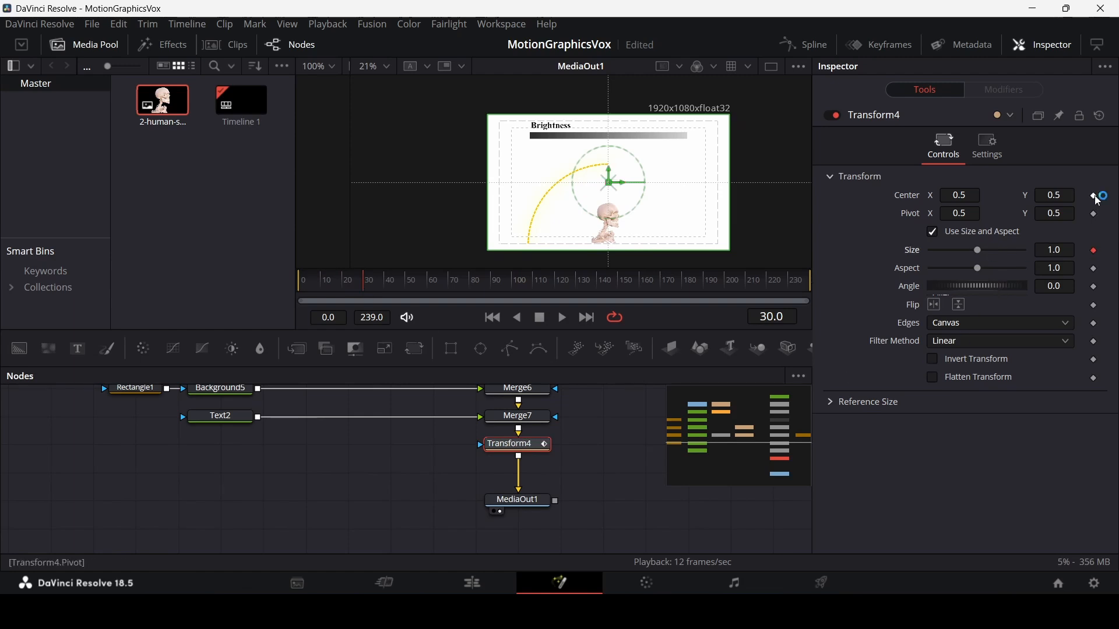
At frame 10, set Transform4's size to 2.52 and its center Y to about 1.08 to frame the skeleton, and play back the zoom.
left_click_drag(326, 290, 322, 289)
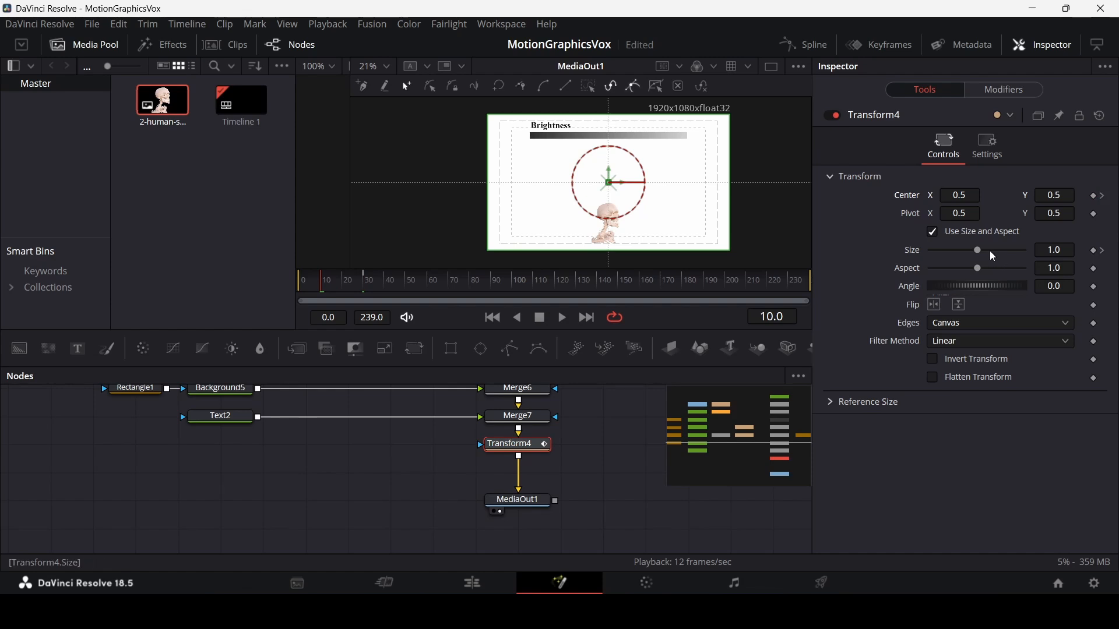
left_click_drag(993, 257, 999, 252)
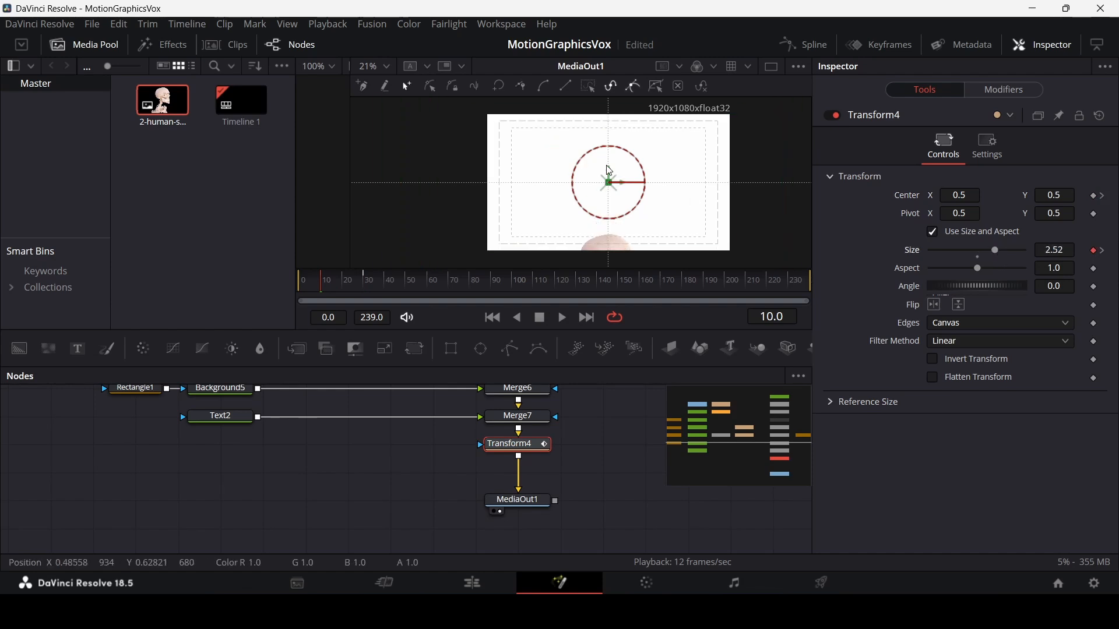
left_click_drag(610, 171, 611, 95)
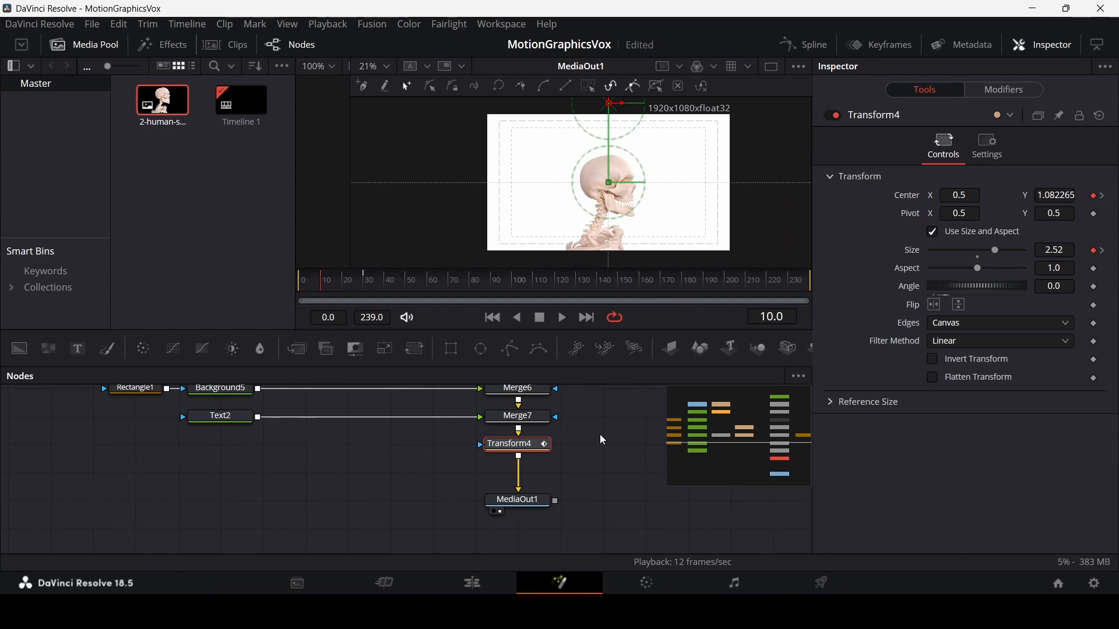
key("space")
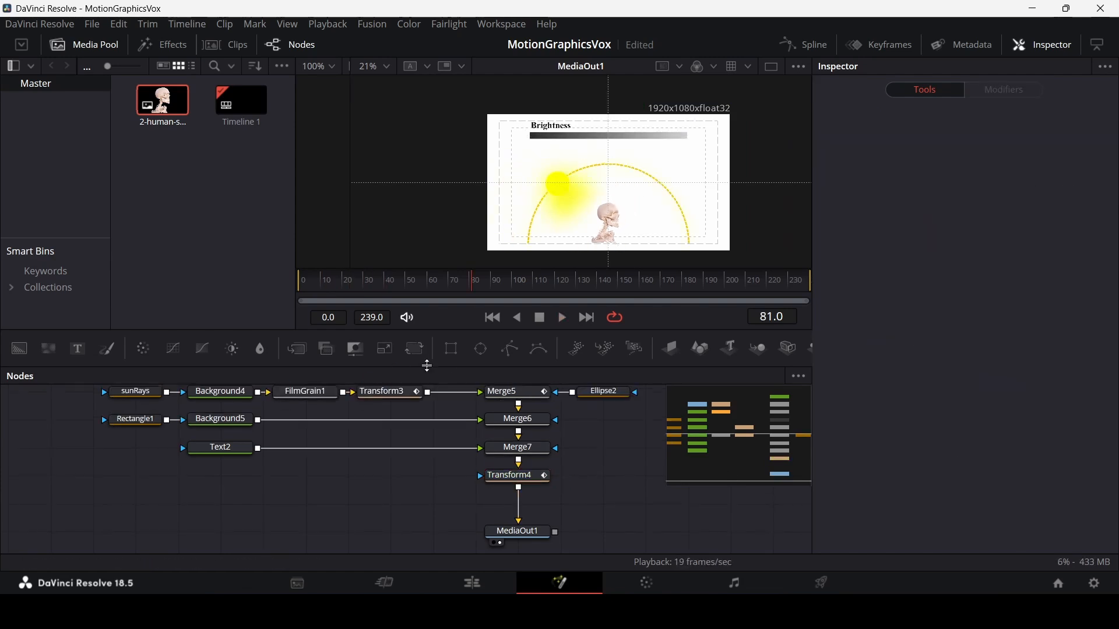
Add a Rectangle mask node beside Merge6 and rename the Rectangle1 node as scale.
left_click_drag(451, 349, 597, 432)
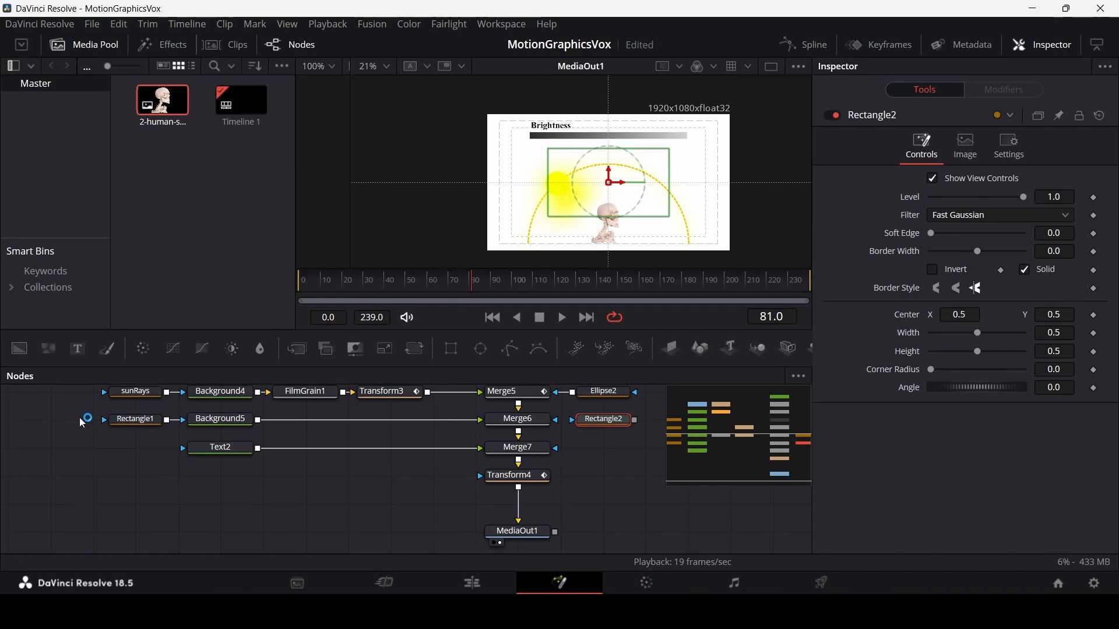
left_click_drag(80, 418, 204, 432)
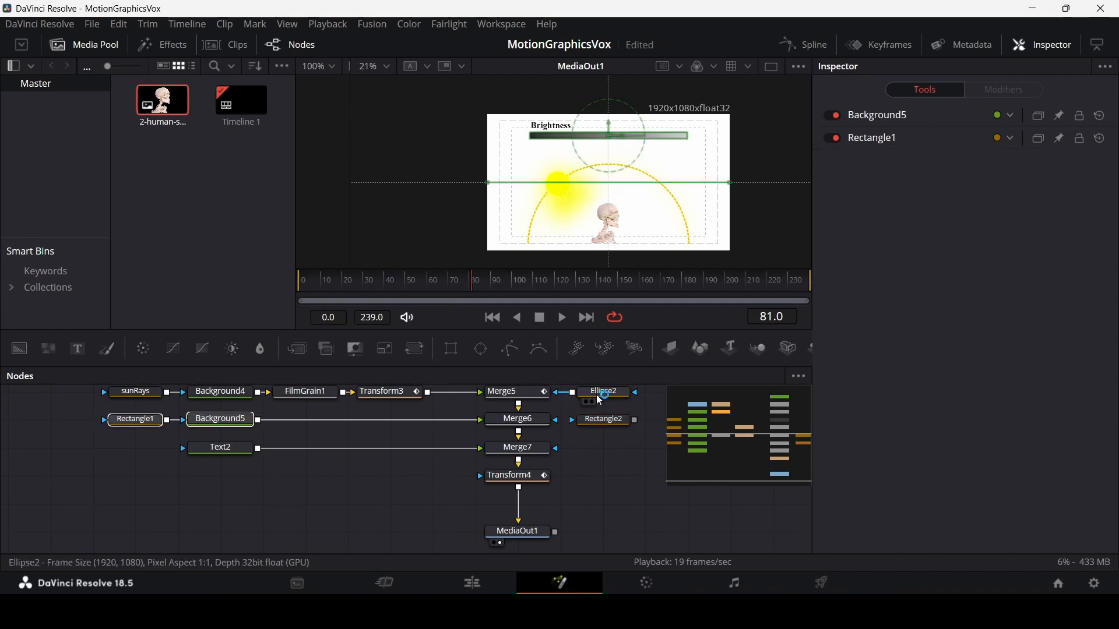
left_click(136, 425)
key("F2")
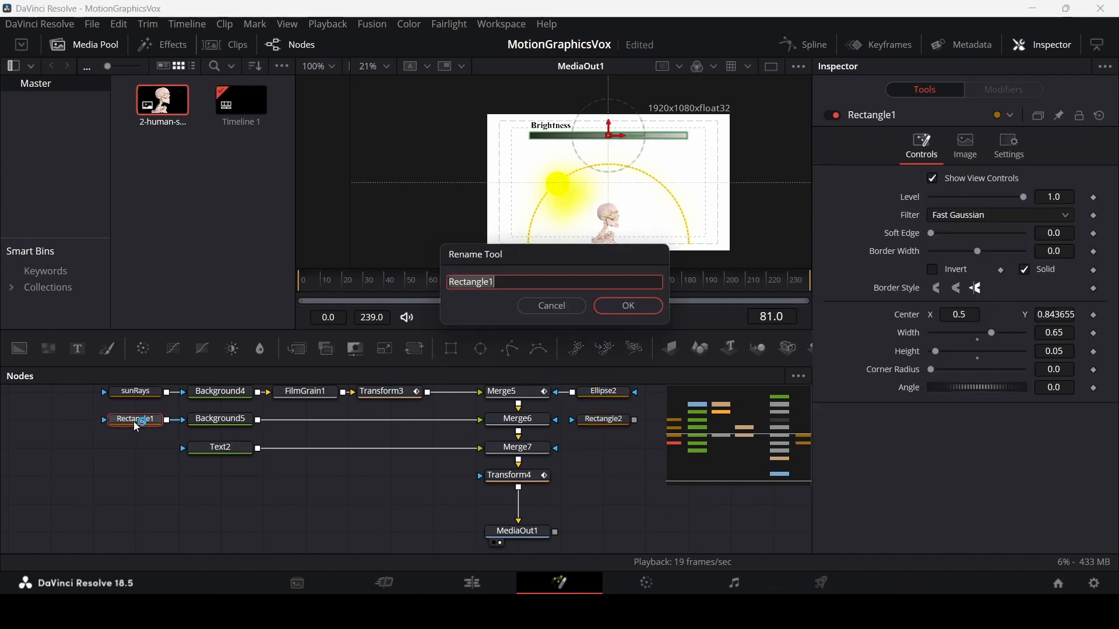
type("cale")
key("Return")
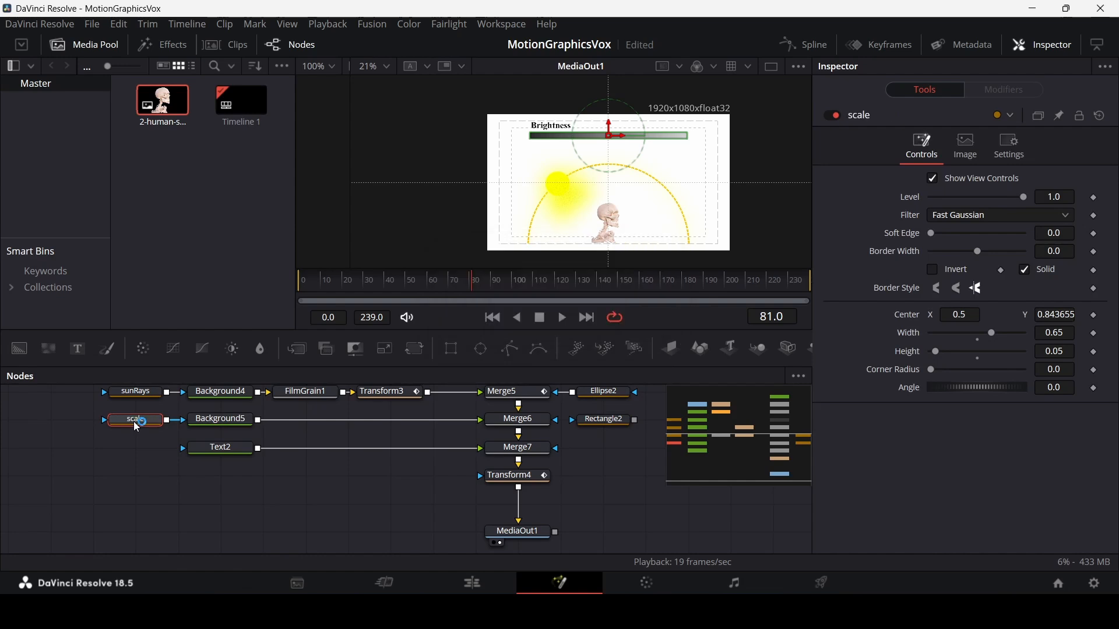
Connect Rectangle2 to Merge6 as its mask and cover the brightness scale with it, at center Y about 0.78 and width 0.693.
left_click_drag(635, 425, 540, 421)
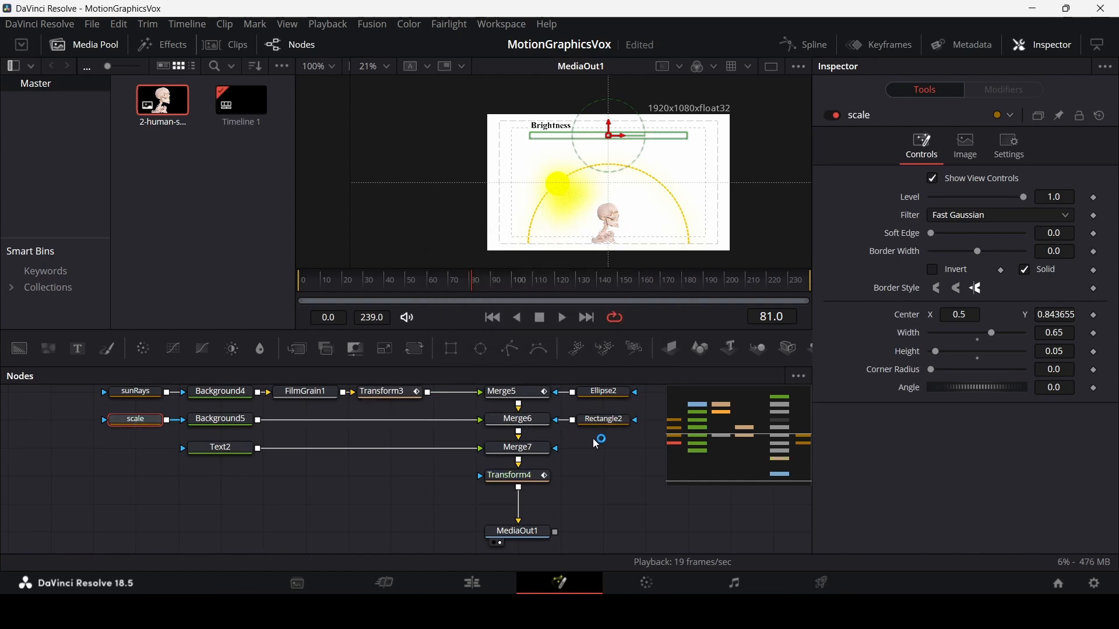
left_click_drag(372, 283, 468, 285)
left_click(605, 420)
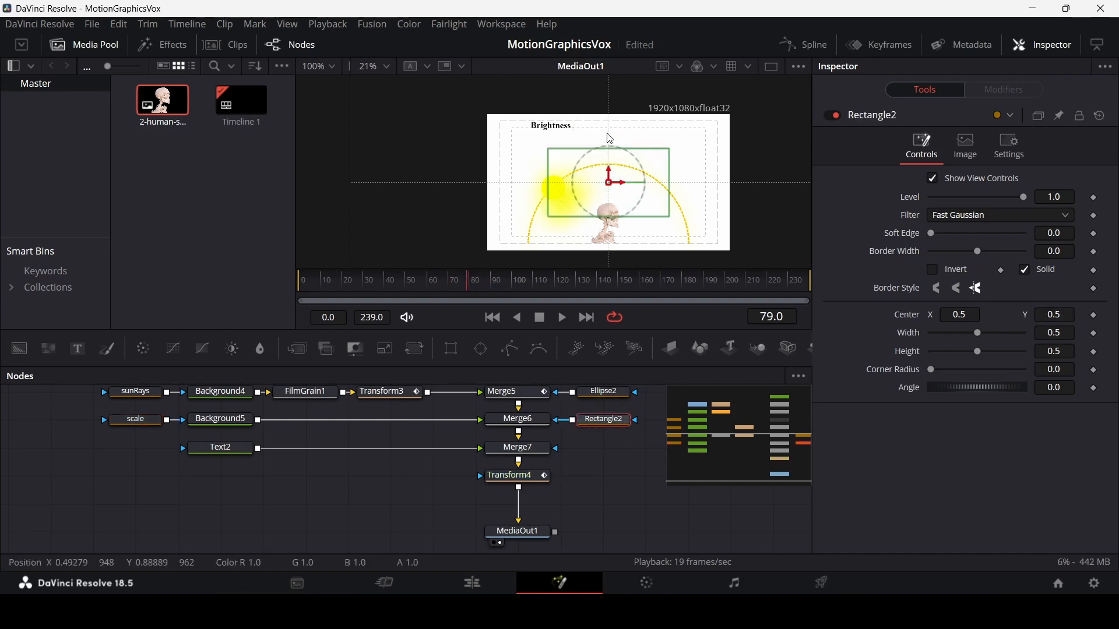
left_click_drag(609, 183, 609, 144)
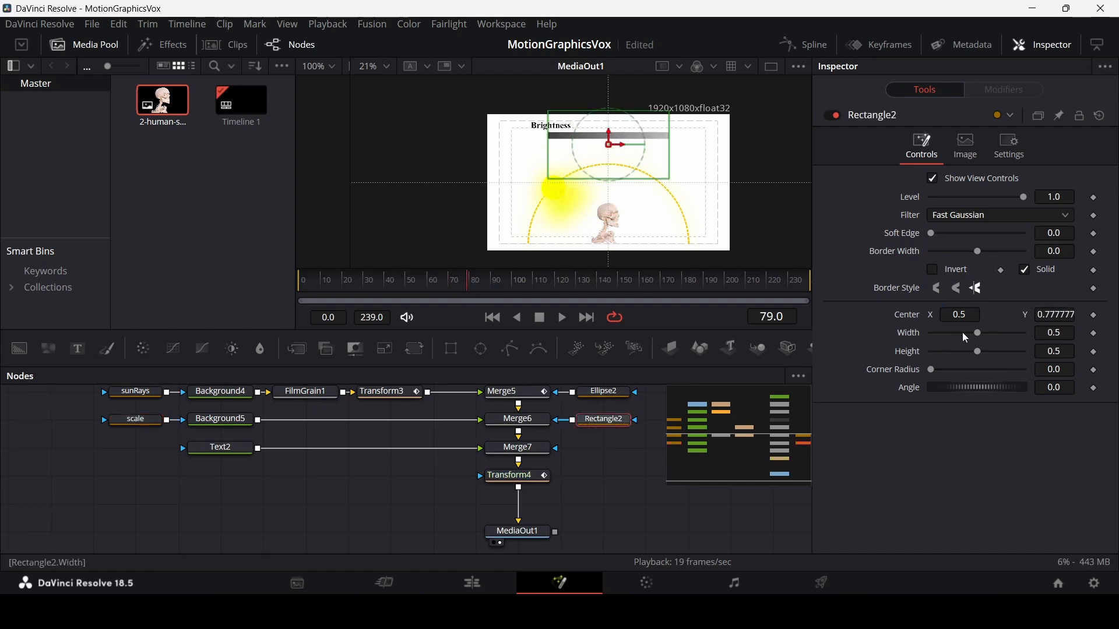
left_click_drag(979, 333, 998, 334)
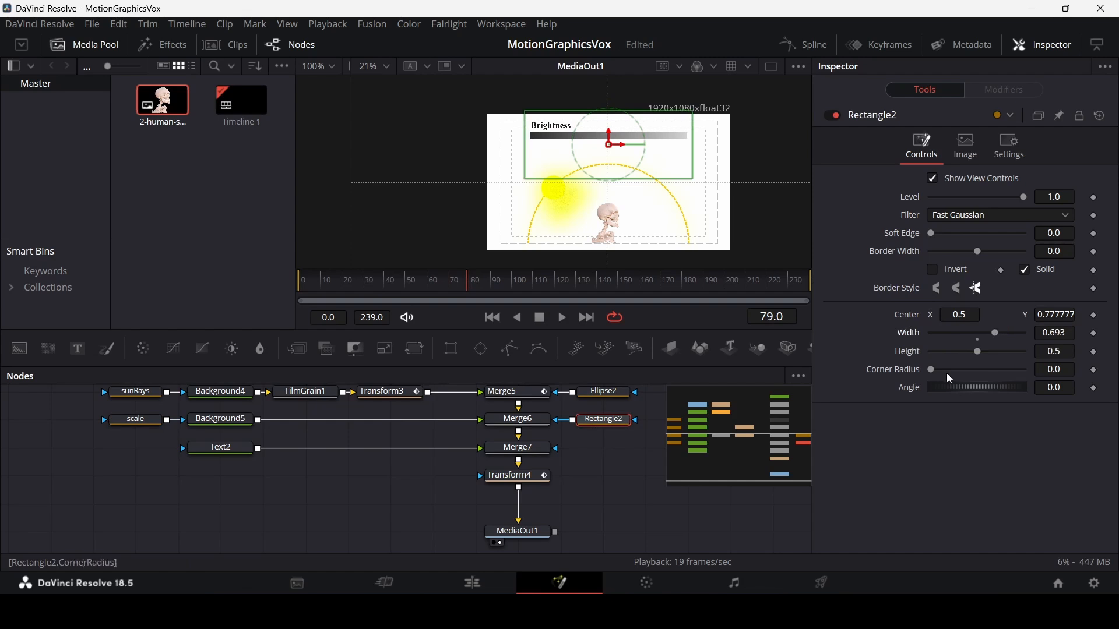
Keyframe Rectangle2's Center at frame 30 and at frame 50.
mouse_move(362, 288)
left_mouse_down()
mouse_move(372, 286)
mouse_move(351, 290)
mouse_move(365, 290)
left_mouse_up()
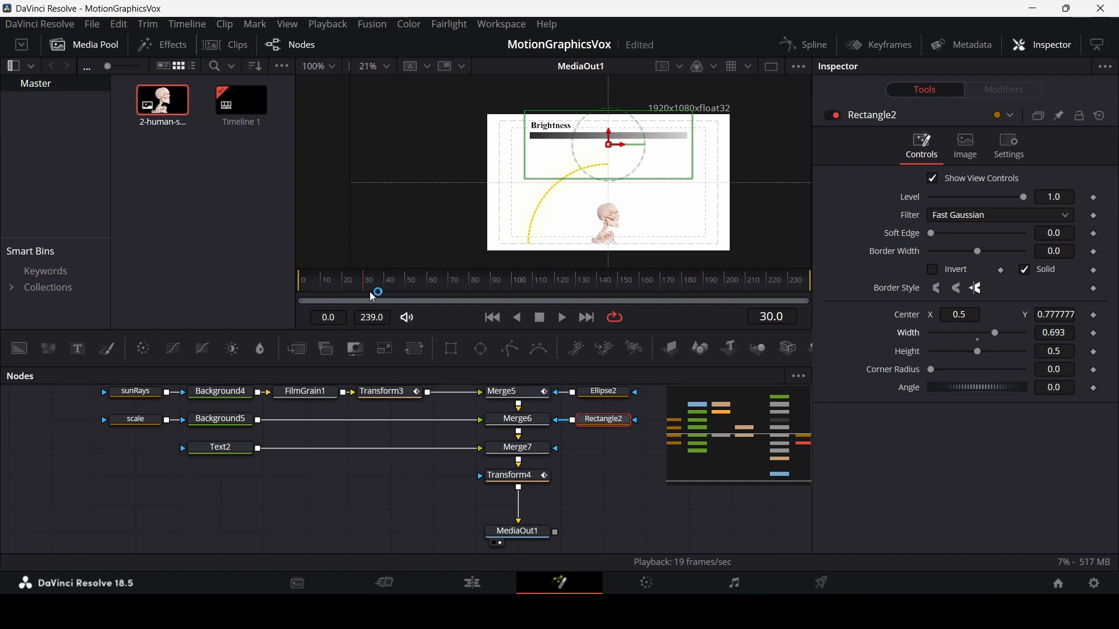
left_click(1095, 315)
left_click(407, 282)
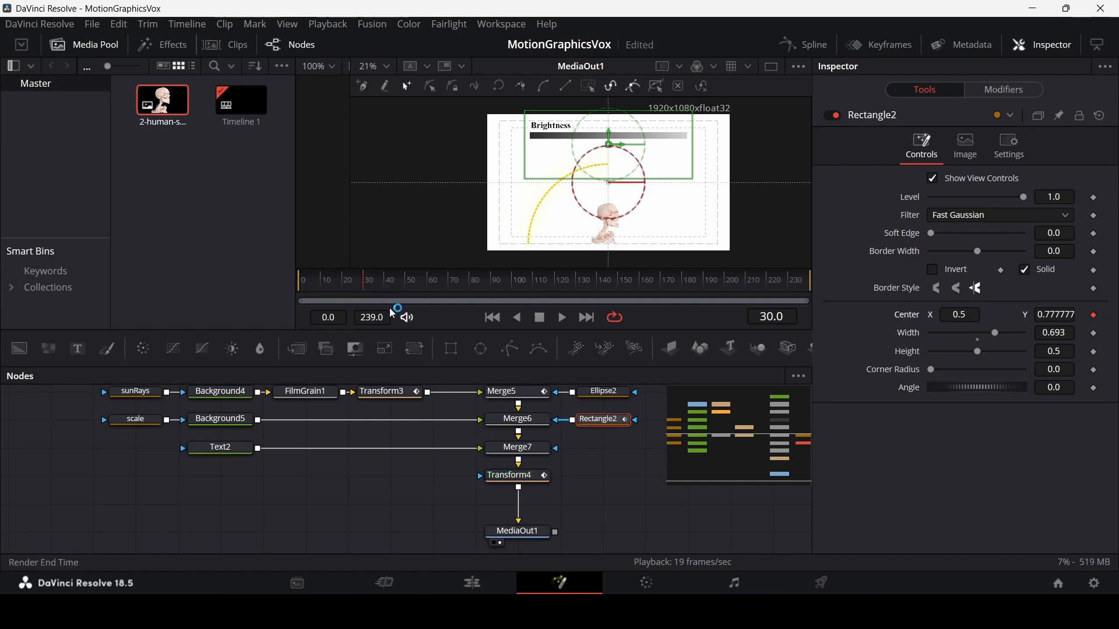
left_click(1096, 317)
At frame 30, move Rectangle2 sideways out of the frame to center X about -0.19 and play back the scale's reveal.
left_click(369, 290)
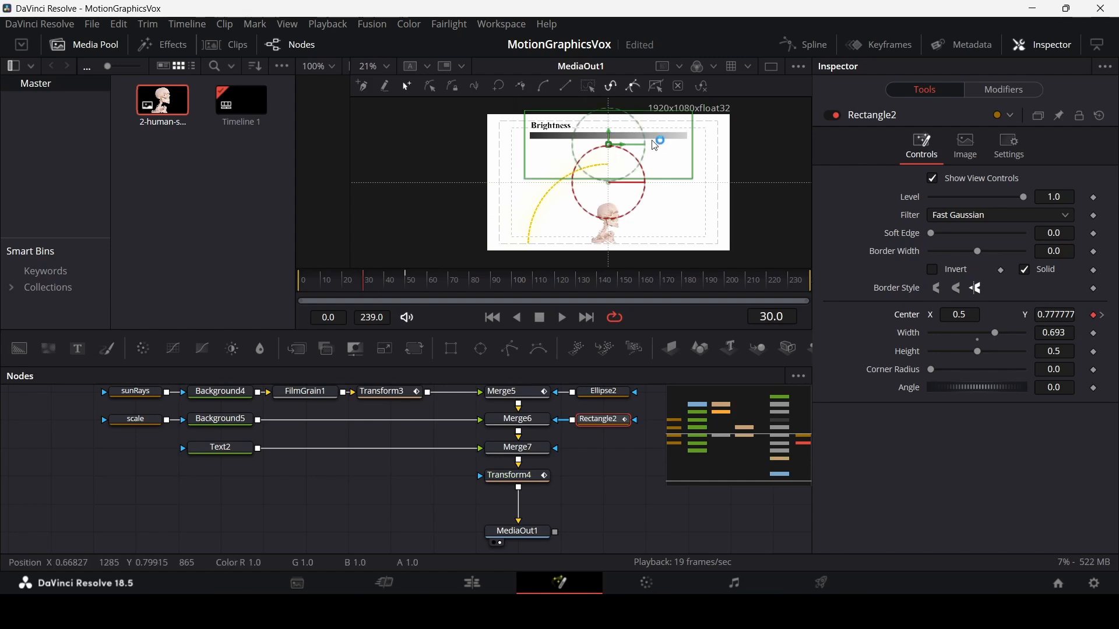
left_click_drag(622, 146, 451, 145)
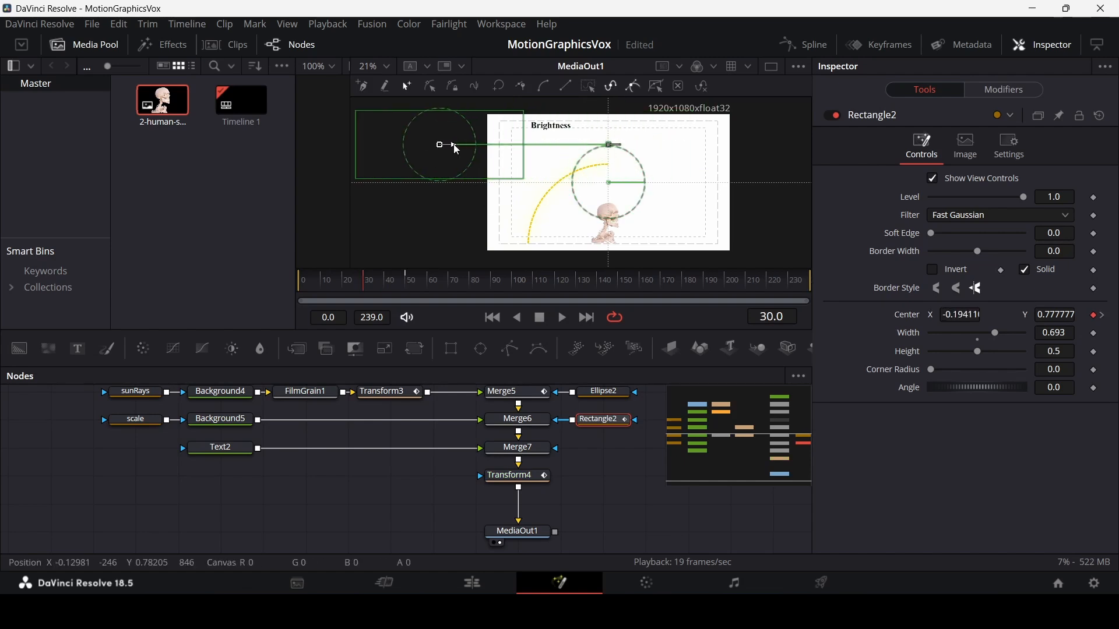
left_click(594, 460)
key("space")
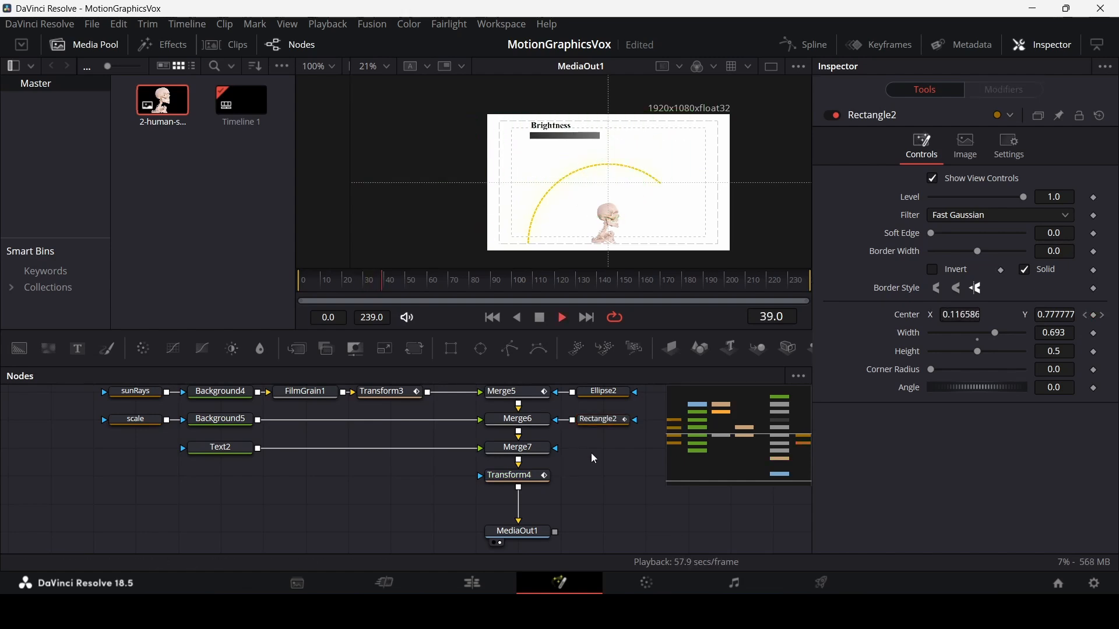
left_click(390, 286)
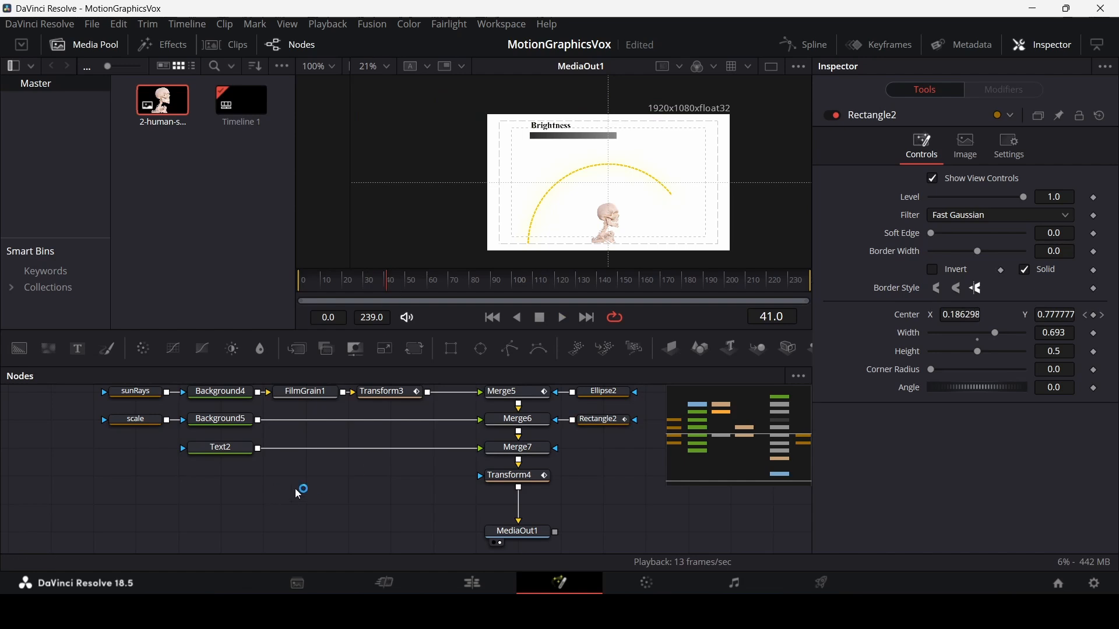
Keyframe the layout Center of Text2 at frame 40.
left_click(239, 450)
mouse_move(368, 291)
left_mouse_down()
mouse_move(354, 288)
mouse_move(387, 292)
left_mouse_up()
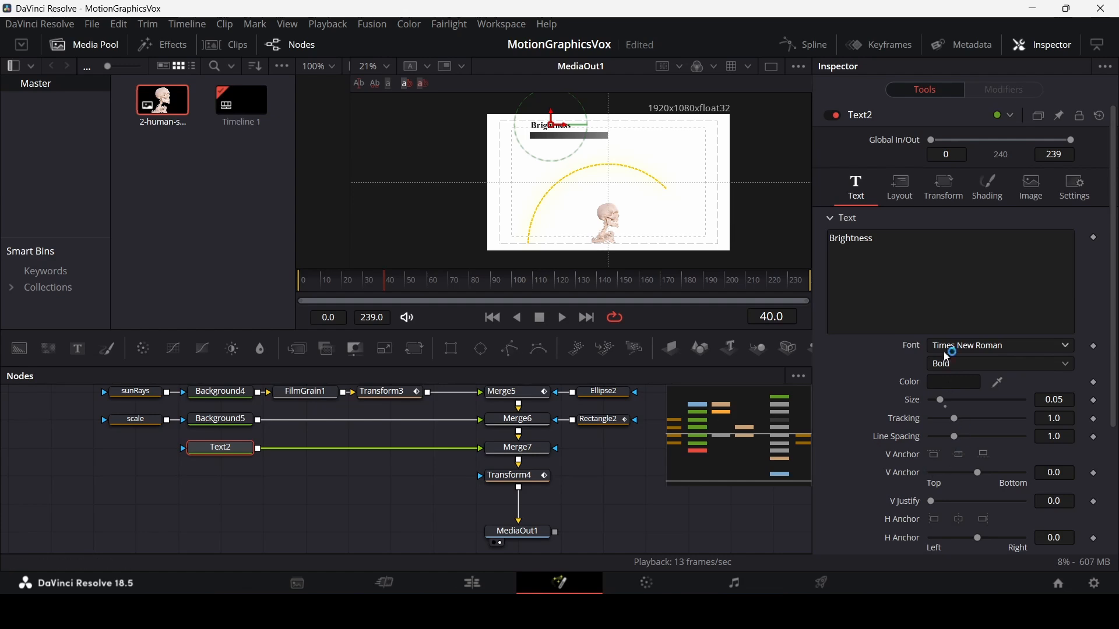
left_click(912, 203)
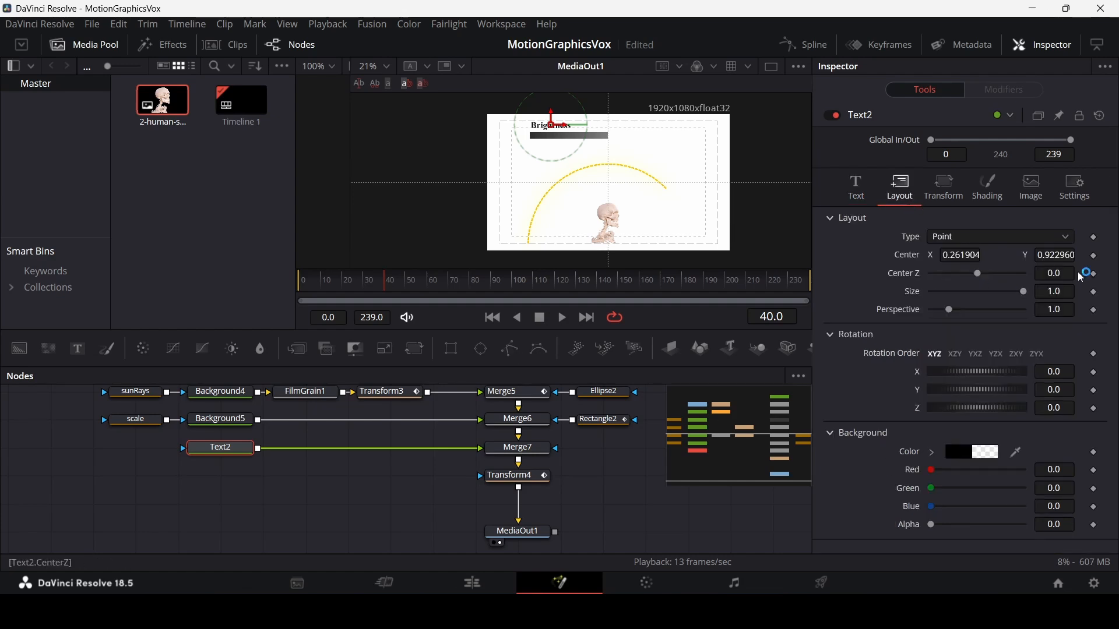
left_click(1094, 256)
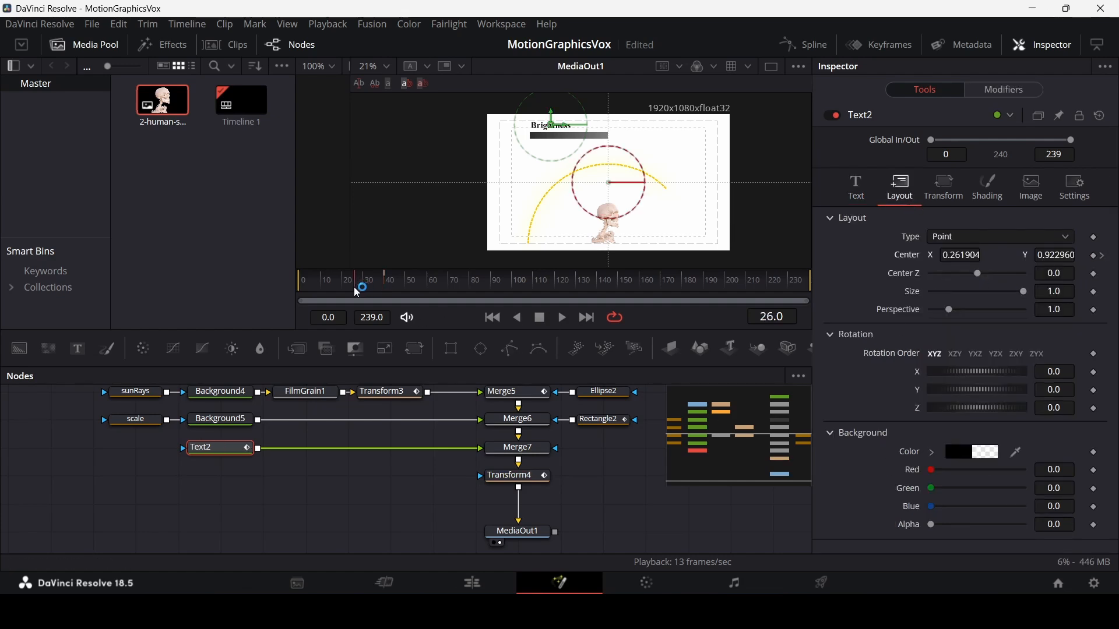
At frame 30, raise the Brightness text above the frame to center Y about 1.08 and play back its entrance.
mouse_move(358, 293)
left_mouse_down()
mouse_move(346, 293)
mouse_move(366, 295)
left_mouse_up()
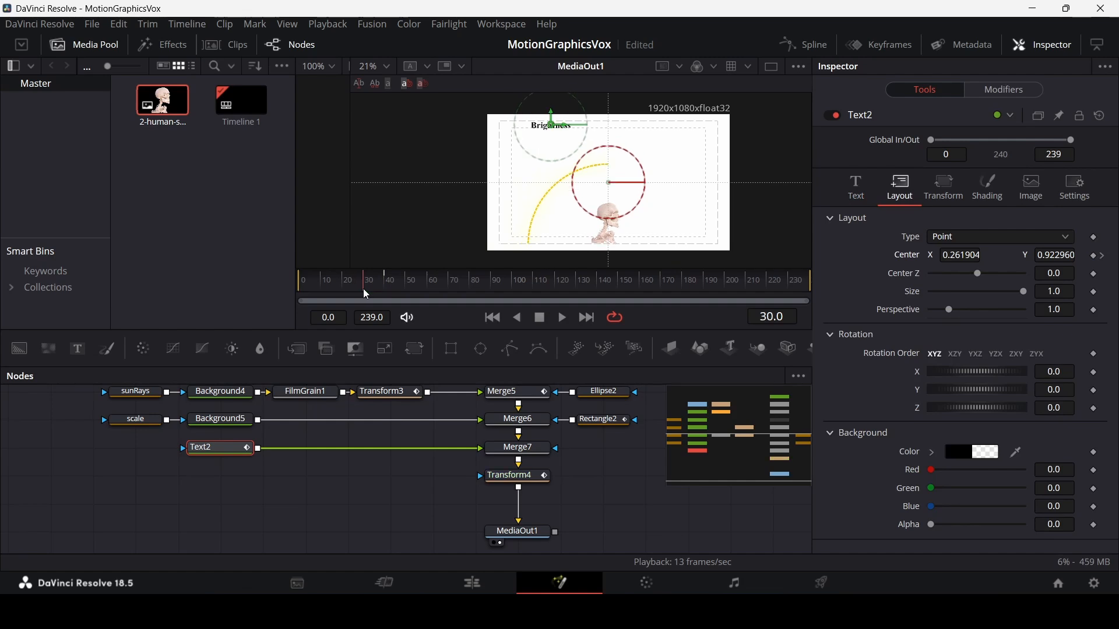
left_click_drag(551, 125, 552, 104)
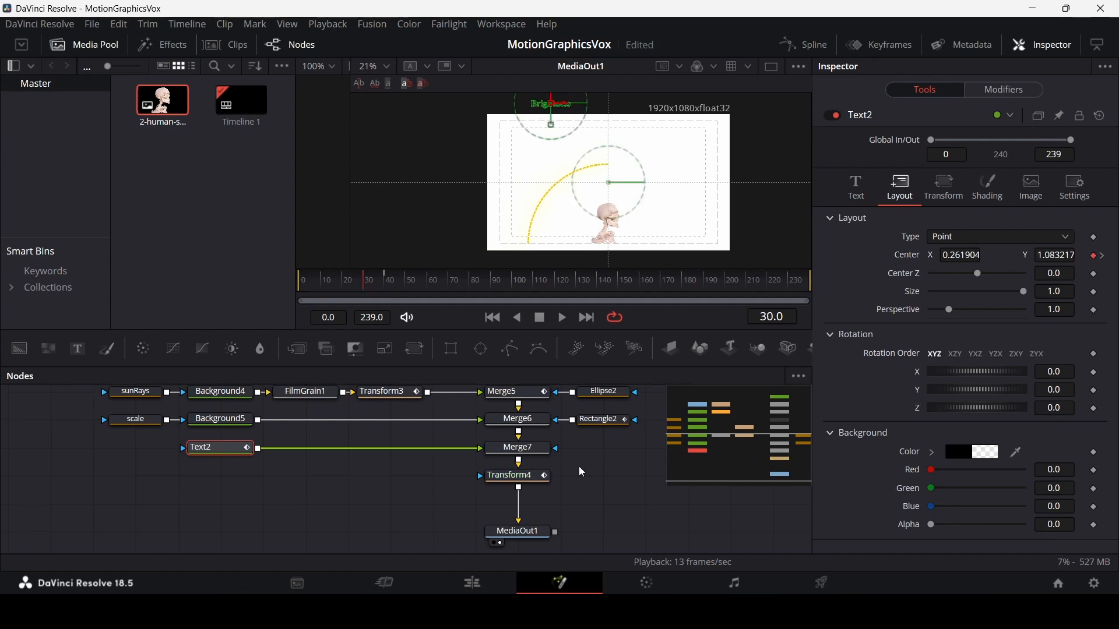
left_click(595, 464)
key("space")
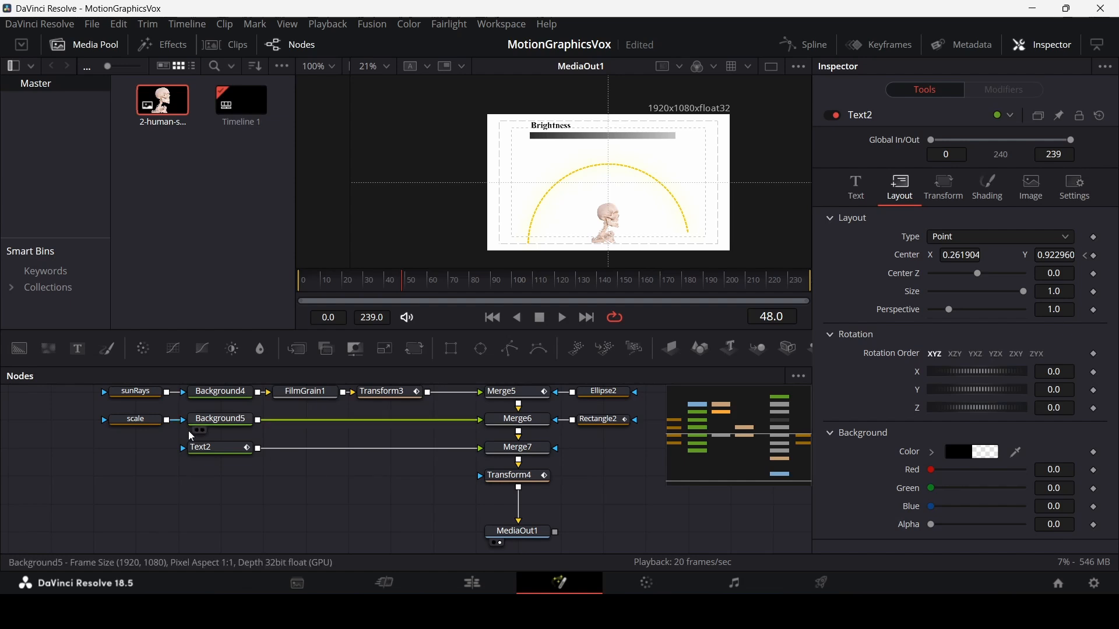
Keyframe the scale mask's Center at frame 40, raise it to Y about 0.93 at frame 30, and play back the animation.
left_click(136, 420)
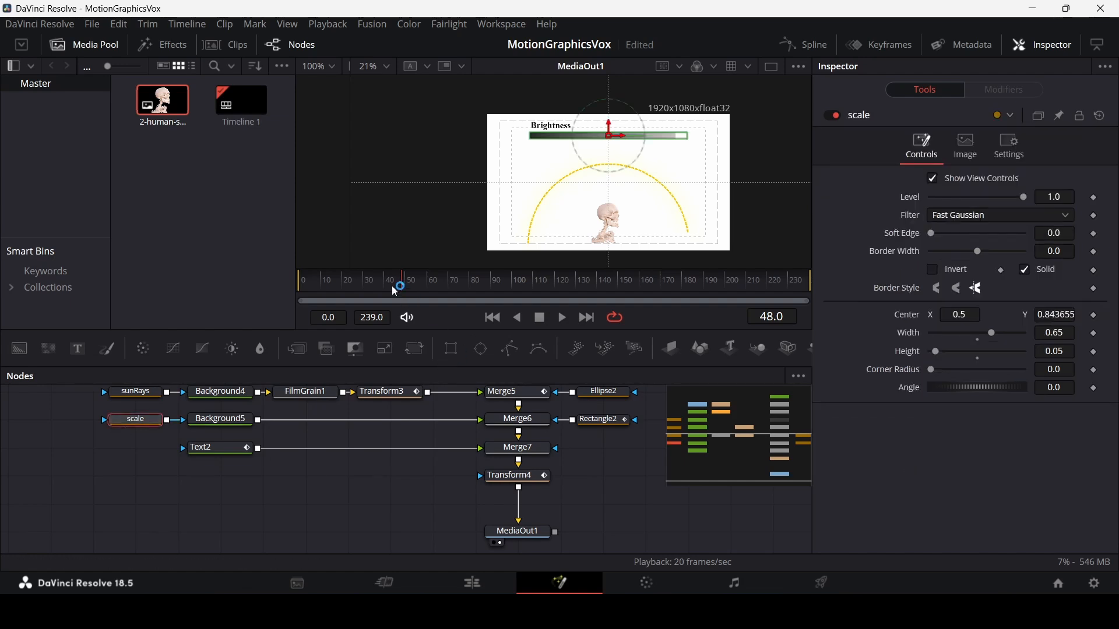
mouse_move(396, 292)
left_mouse_down()
mouse_move(407, 290)
mouse_move(389, 293)
left_mouse_up()
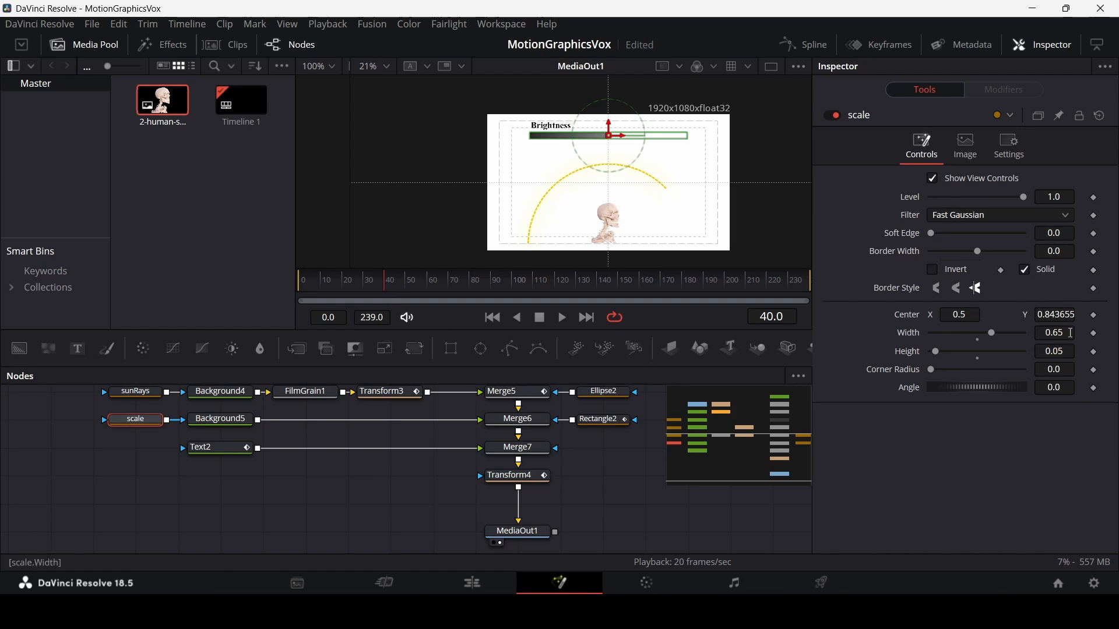
left_click(1095, 318)
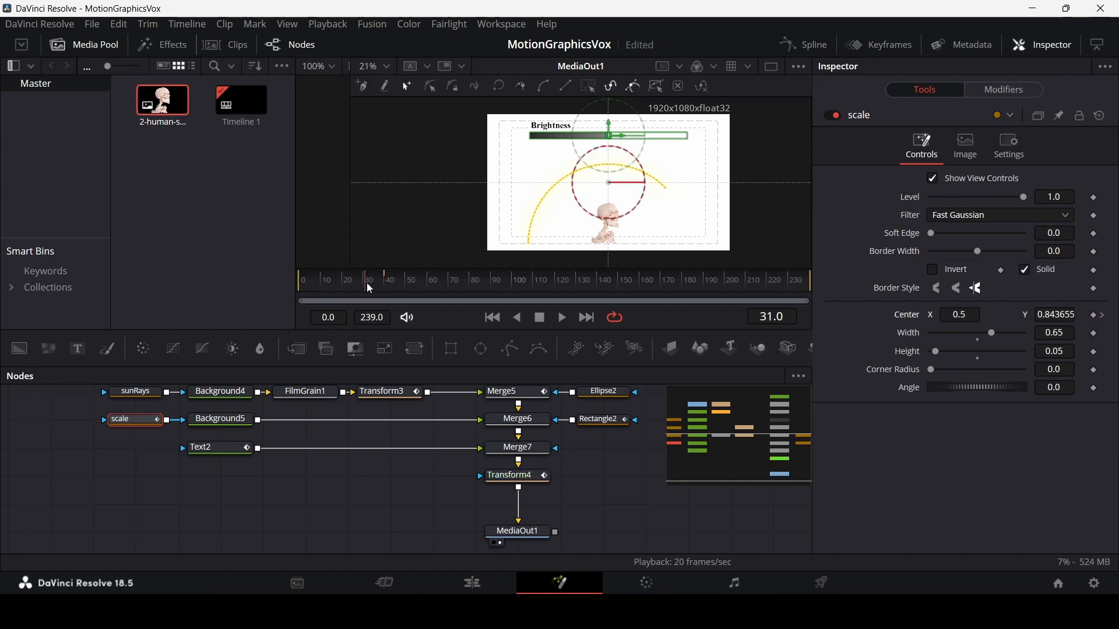
left_click_drag(367, 284, 364, 283)
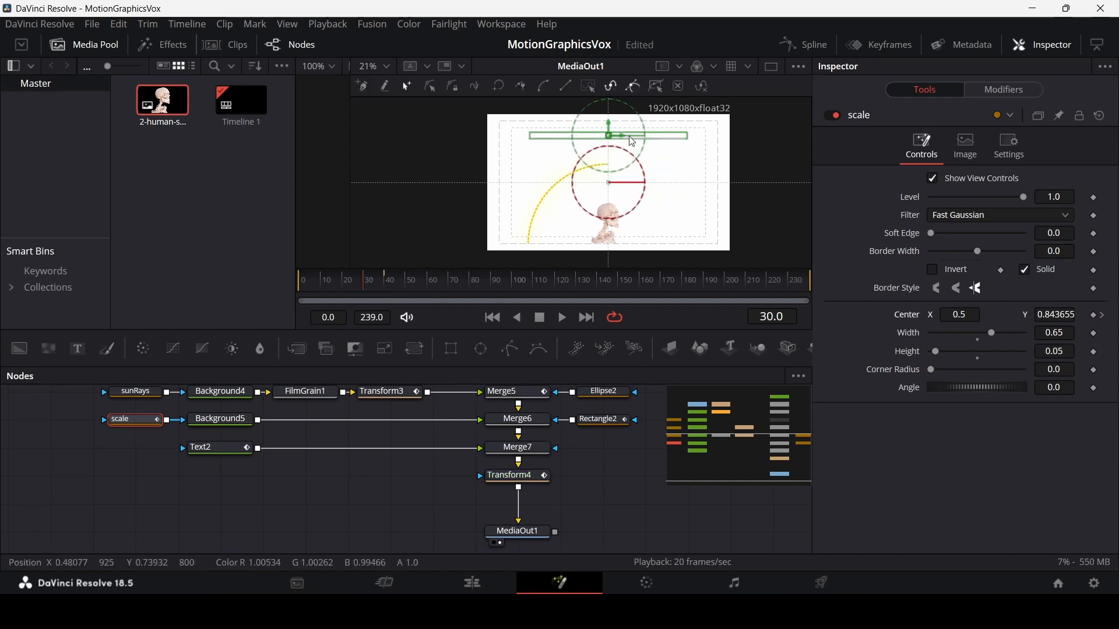
left_click_drag(631, 140, 631, 128)
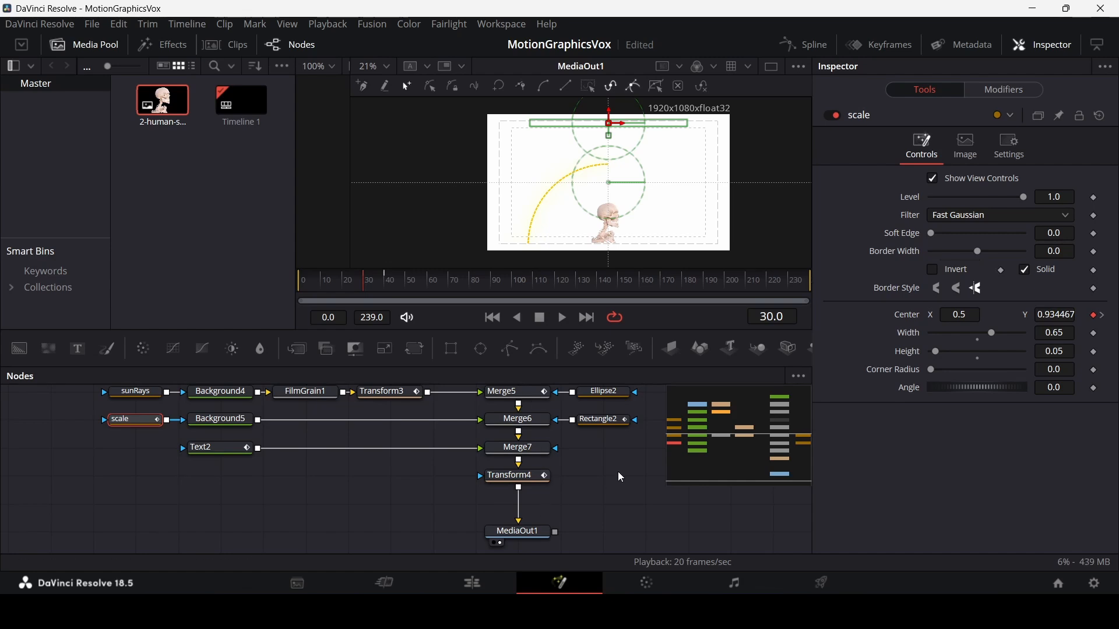
key("space")
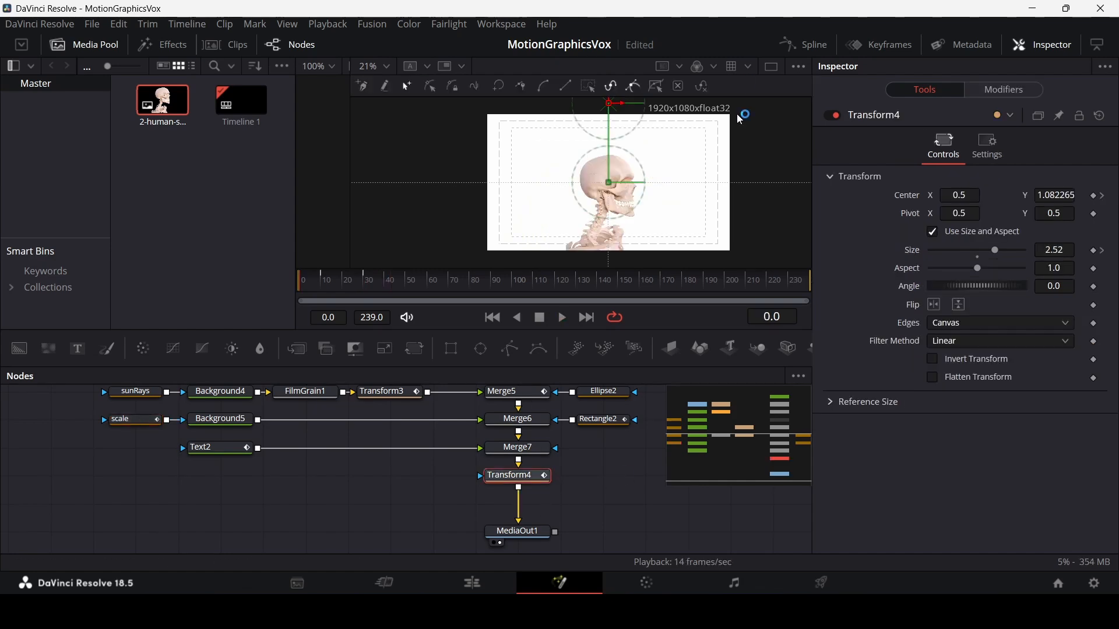
Open the Spline editor and collapse the parameter lists of the animated nodes.
left_click(805, 44)
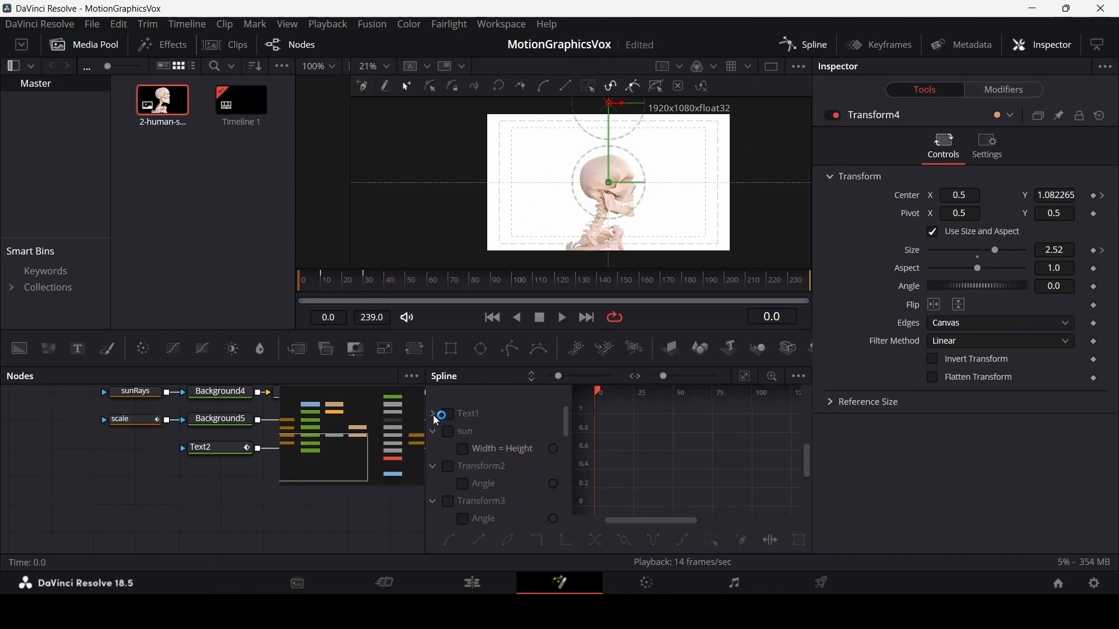
left_click(431, 432)
left_click(433, 449)
left_click(432, 466)
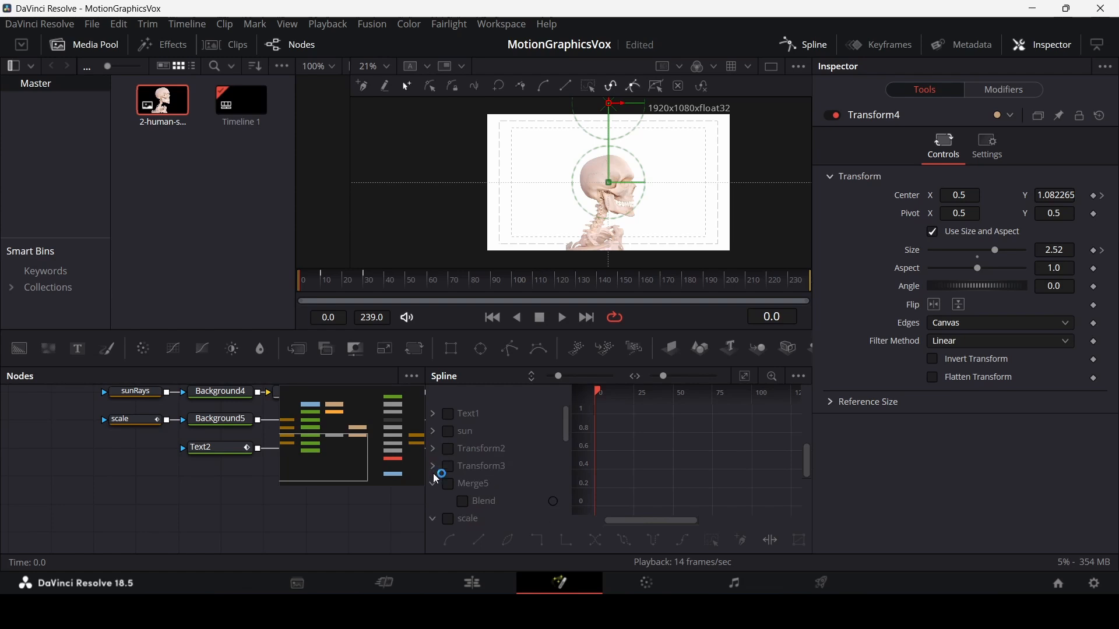
left_click(434, 485)
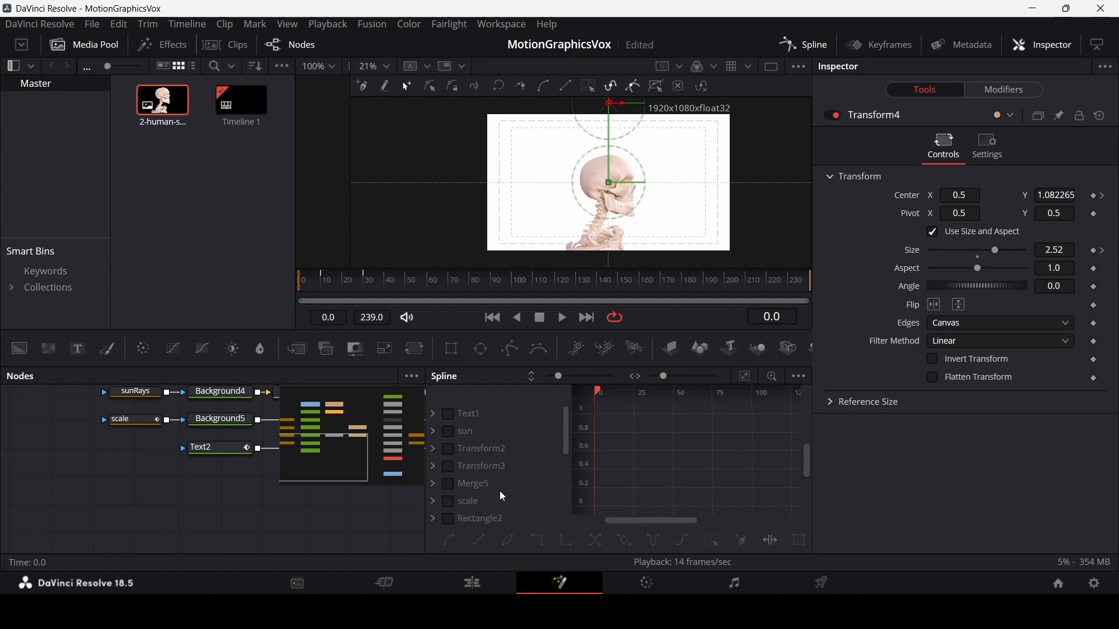
scroll(503, 497, "down", 5)
left_click(431, 448)
left_click(433, 451)
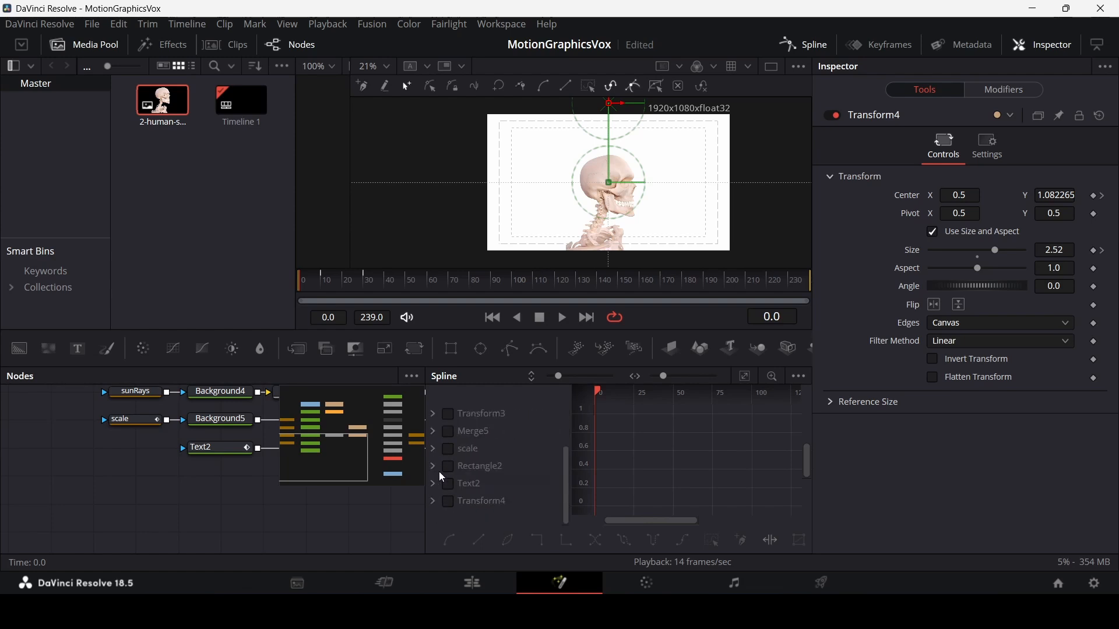
Show only Transform4's Size curve in the Spline editor and select its keyframes at frames 10 and 30.
left_click(448, 504)
left_click(811, 49)
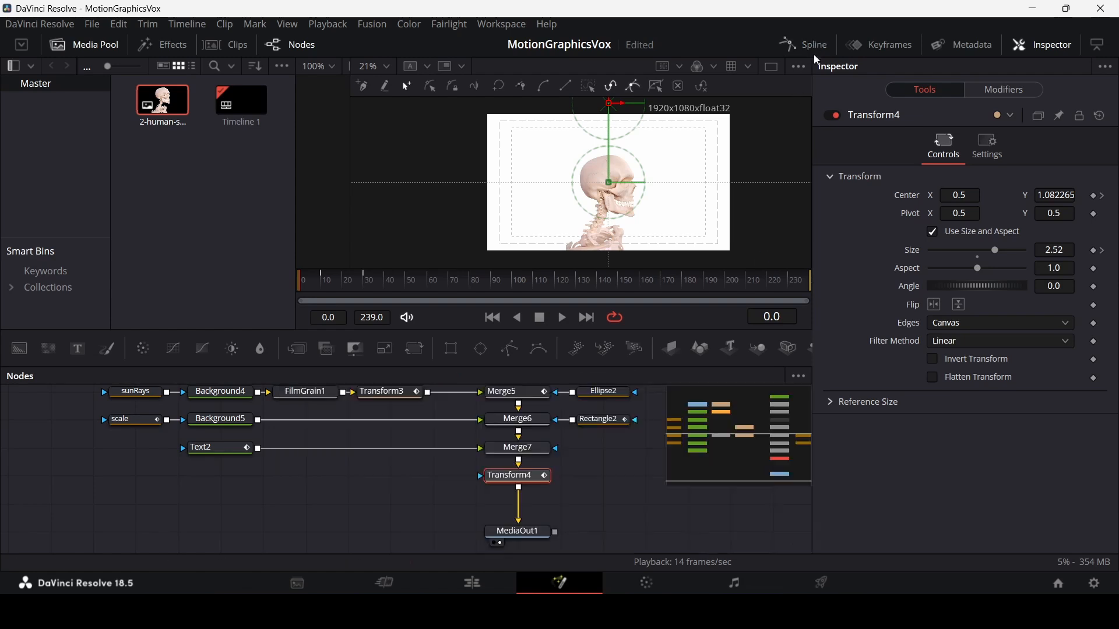
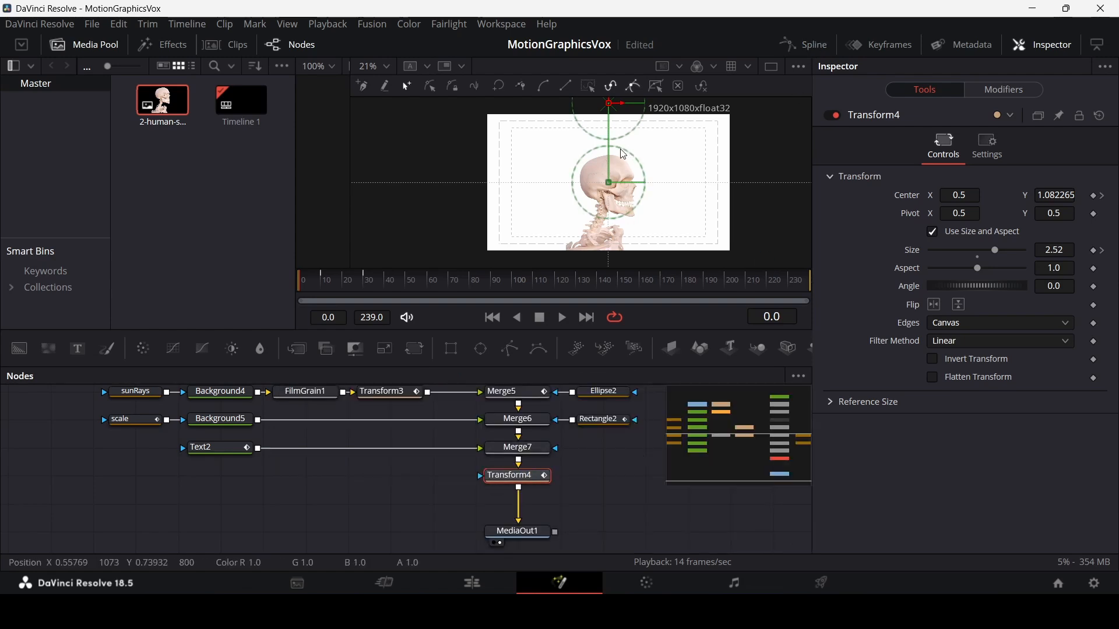
left_click(825, 48)
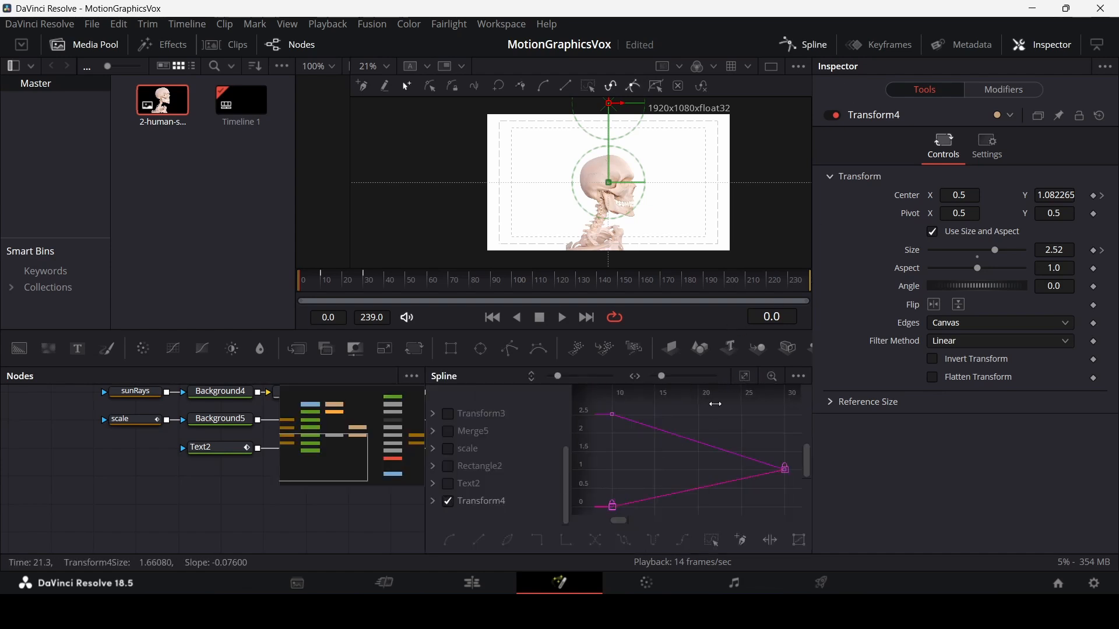
left_click_drag(681, 398, 640, 398)
left_click_drag(582, 422, 581, 478)
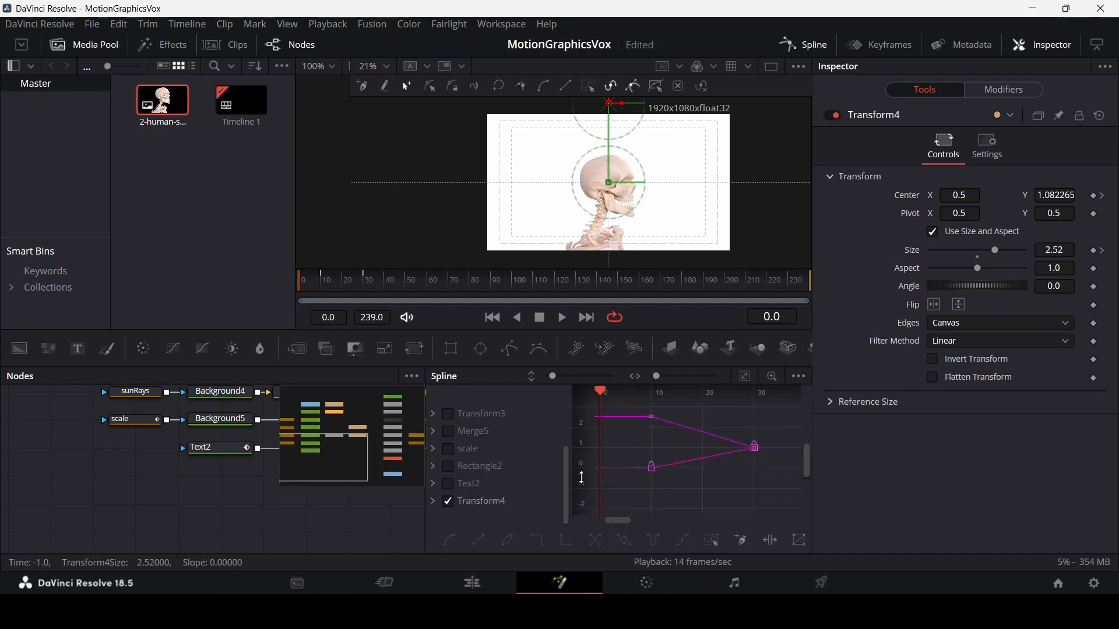
left_click(435, 502)
left_click(462, 466)
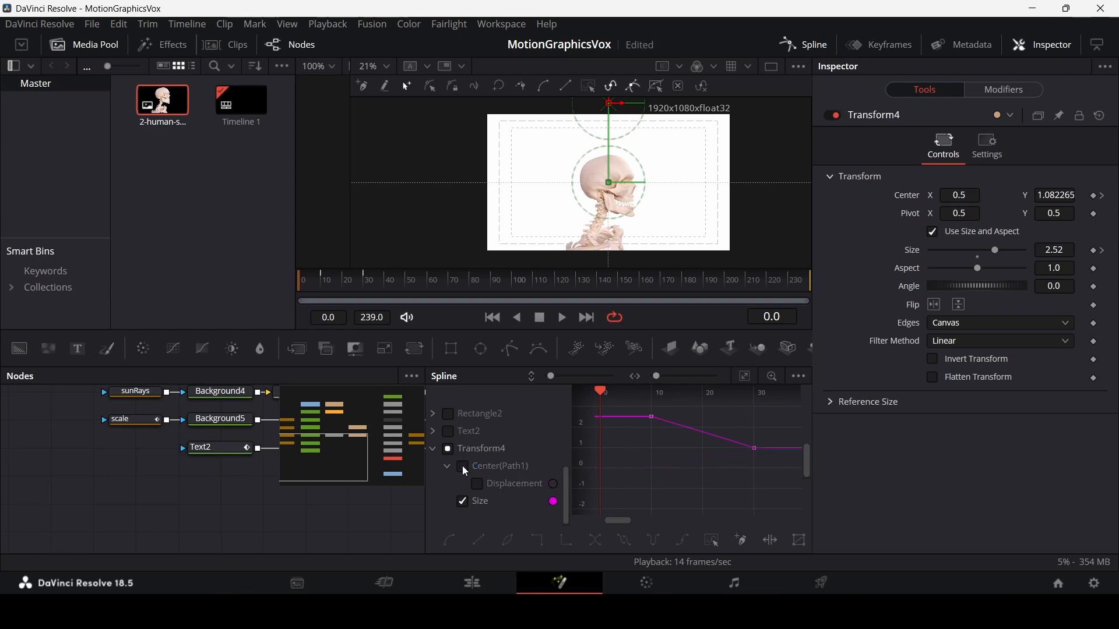
left_click_drag(617, 479, 770, 428)
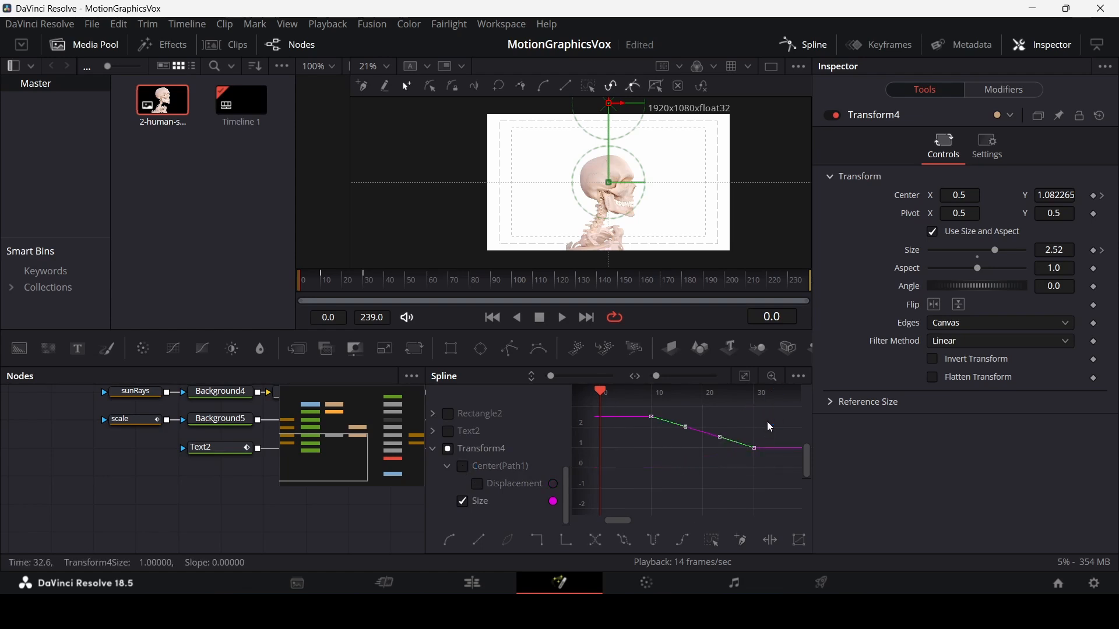
Display Transform4's Center displacement curve without Size and flatten its keyframes at frames 10 and 30 to ease the move.
left_click(477, 487)
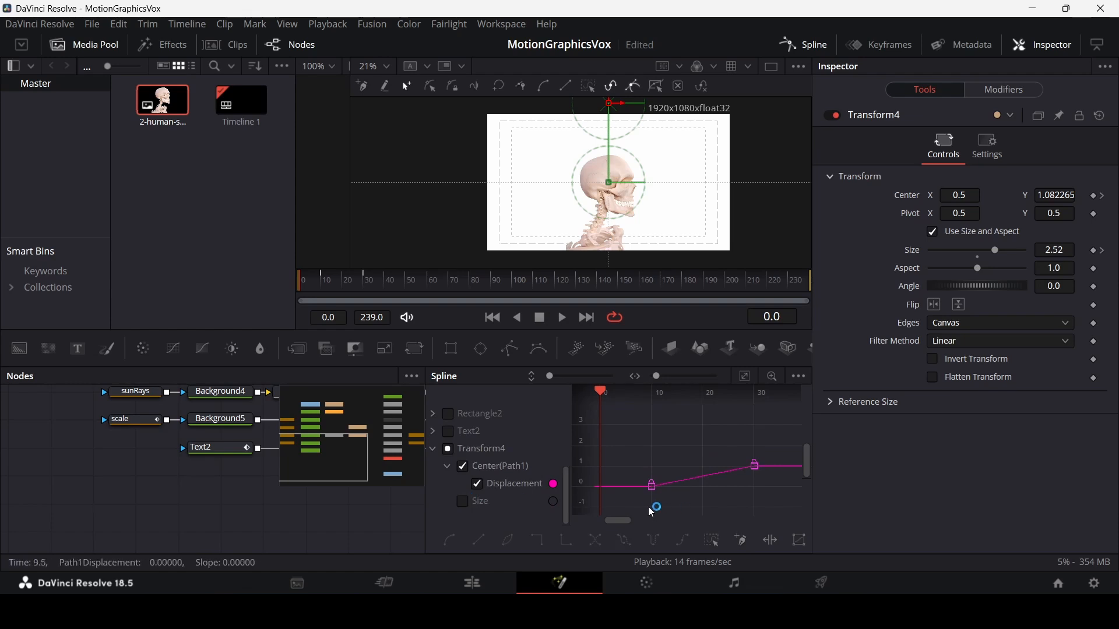
left_click_drag(643, 504, 793, 436)
key("f")
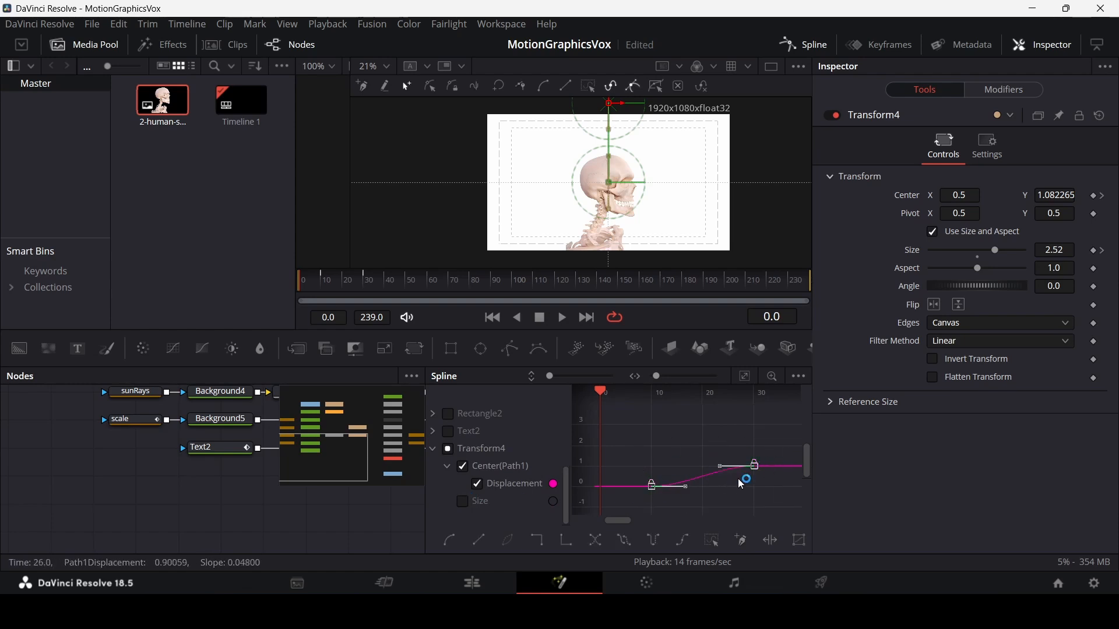
left_click_drag(626, 498, 685, 484)
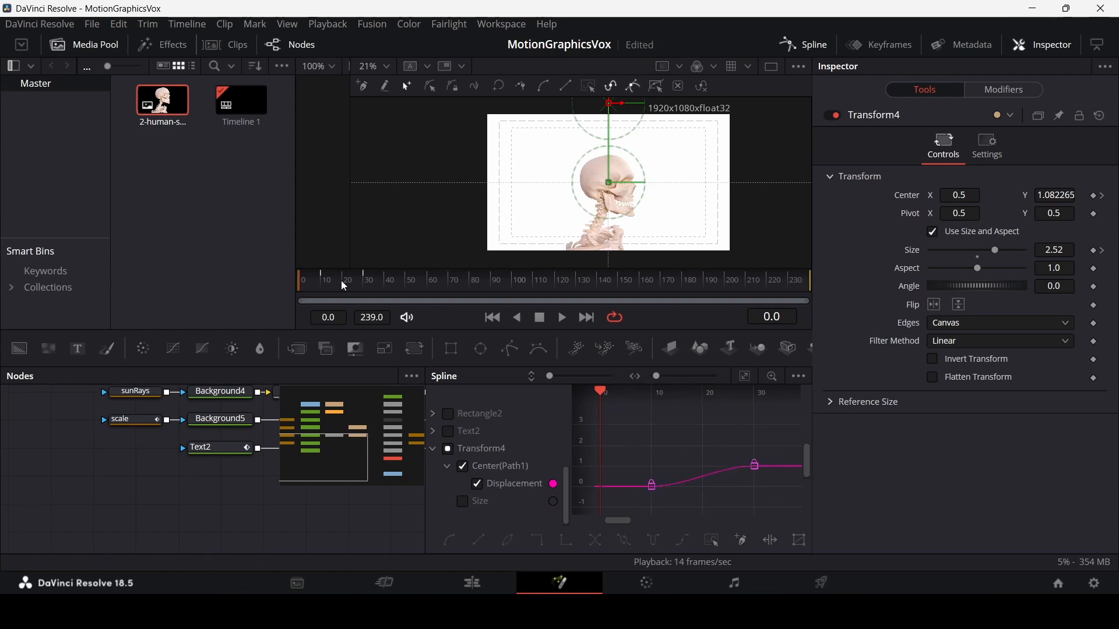
Play back the opening to check the eased camera zoom-out.
key("space")
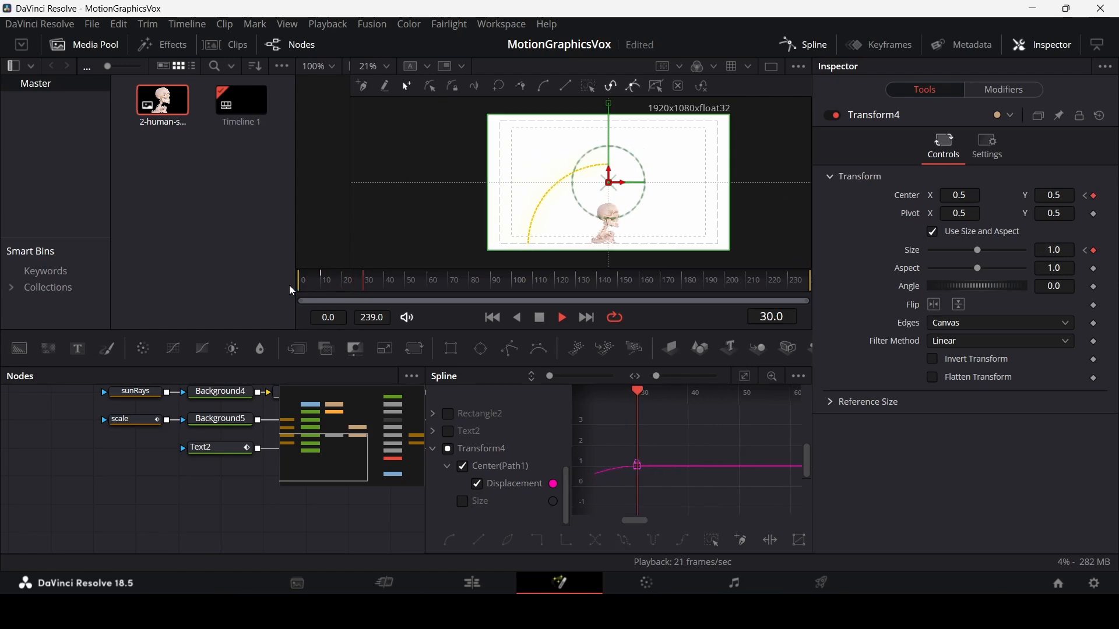
key("space")
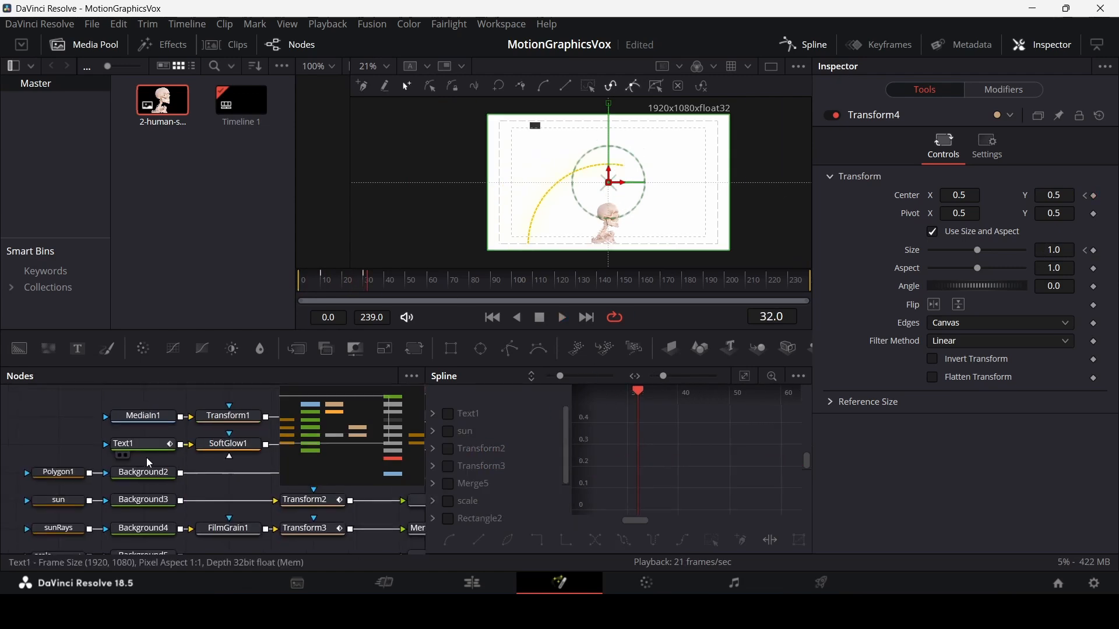
left_click(140, 443)
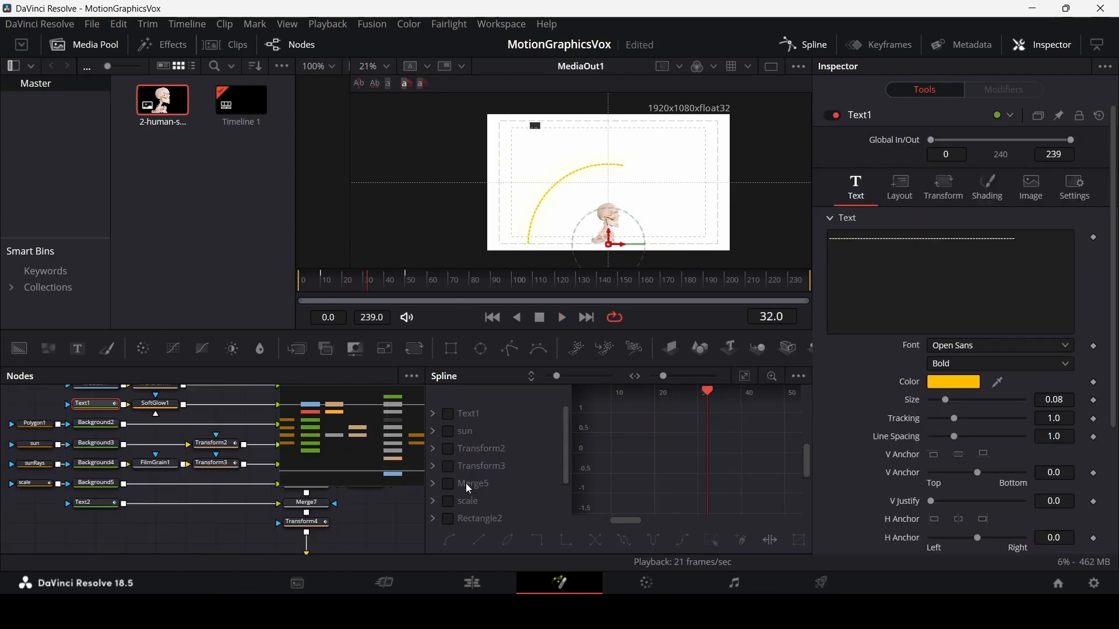
Display Transform2's angle curve in the Spline editor and smooth its two keyframes to ease the sun's rotation.
left_click(448, 452)
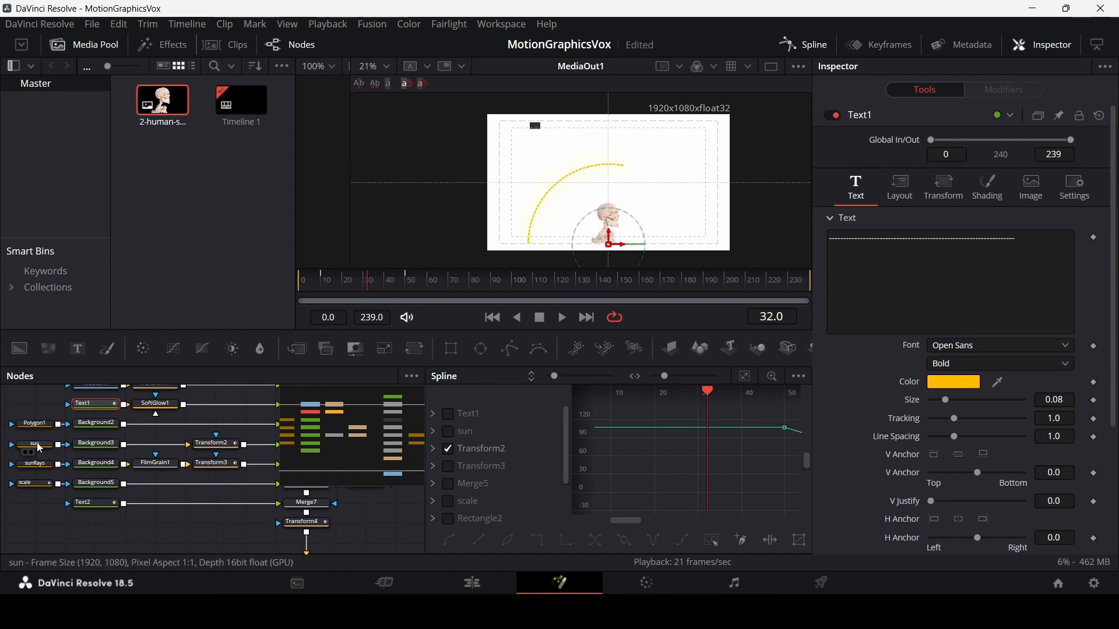
left_click(745, 377)
left_click_drag(584, 415, 585, 485)
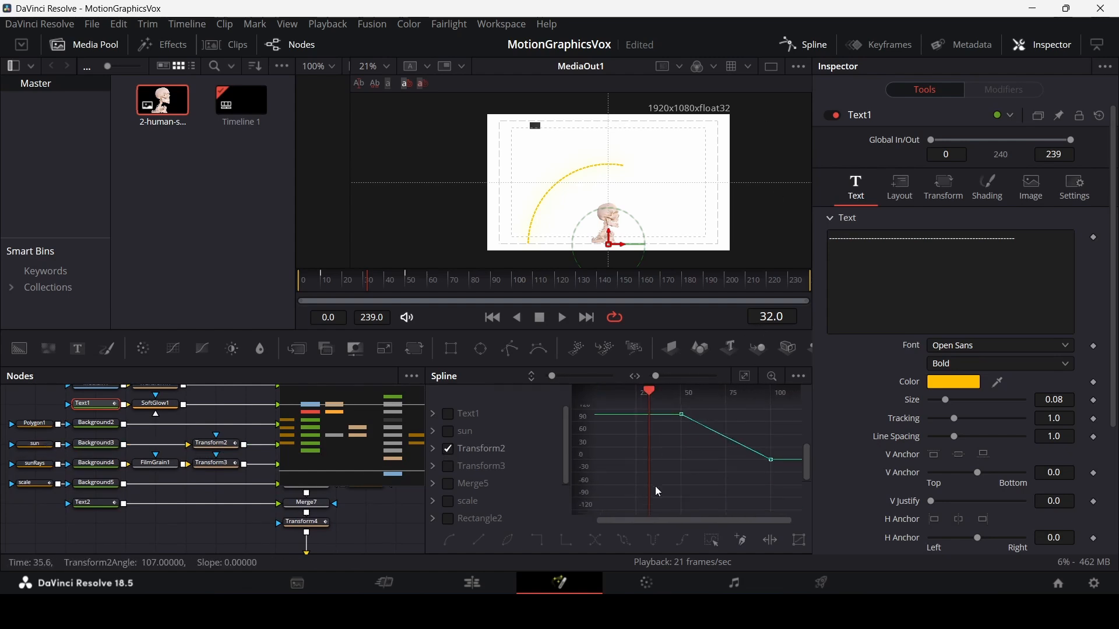
key("s")
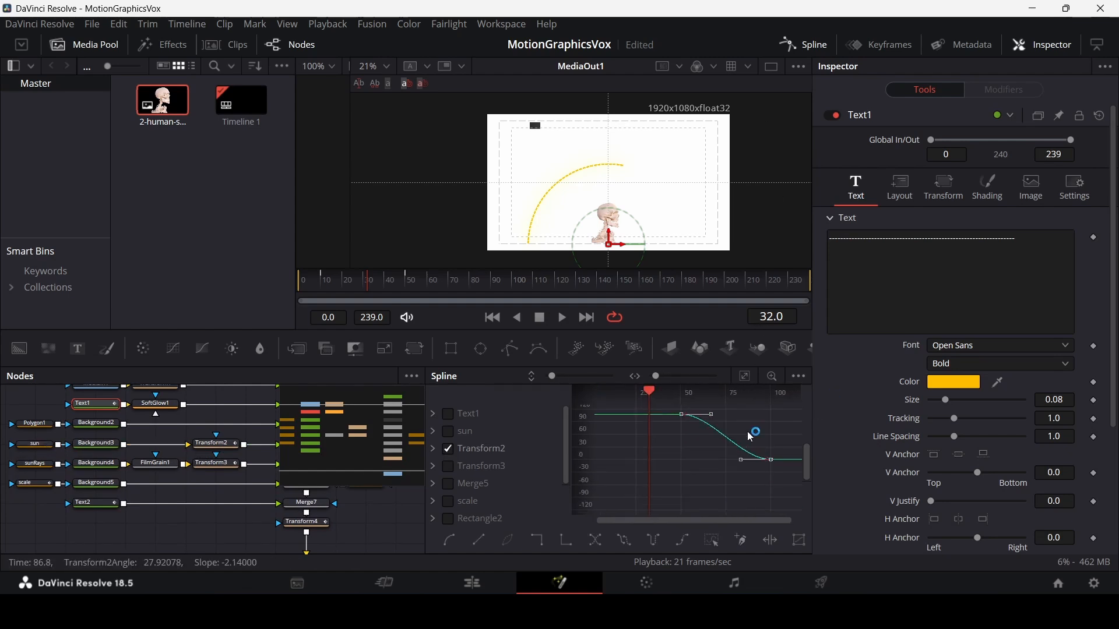
Show only Transform3's angle curve and smooth both keyframes to ease the sun rays' rotation.
left_click(449, 466)
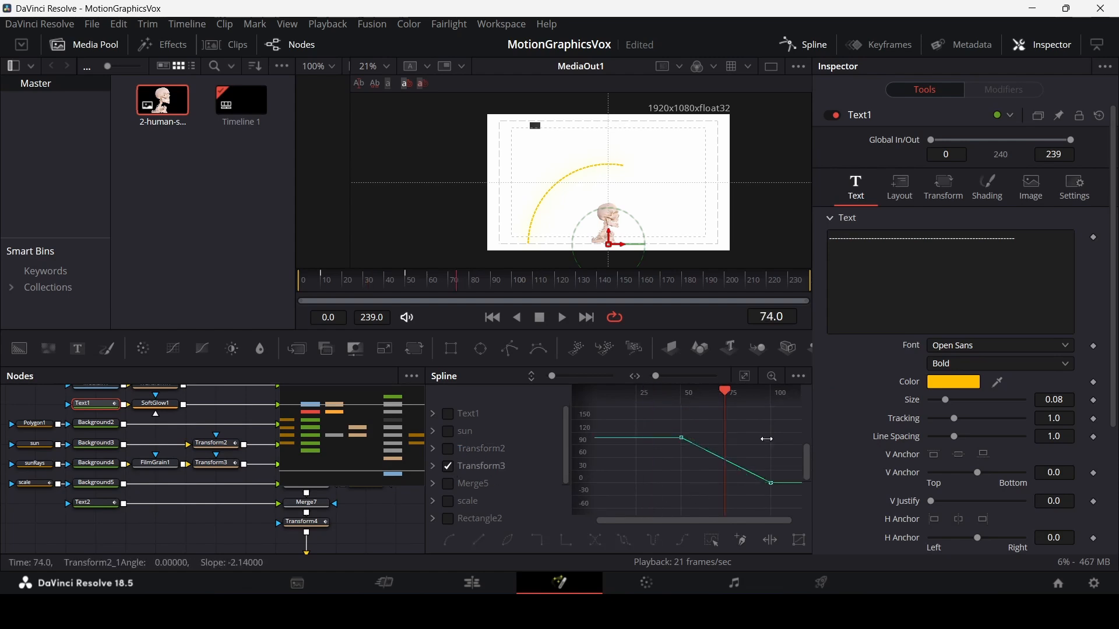
left_click_drag(667, 425, 812, 512)
key("s")
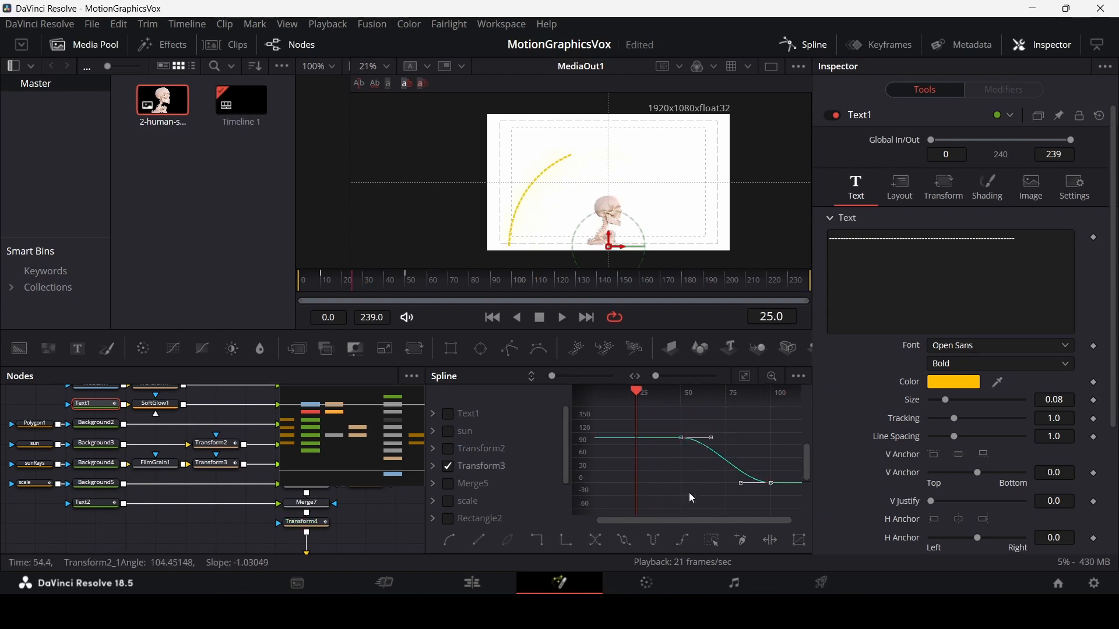
left_click(692, 499)
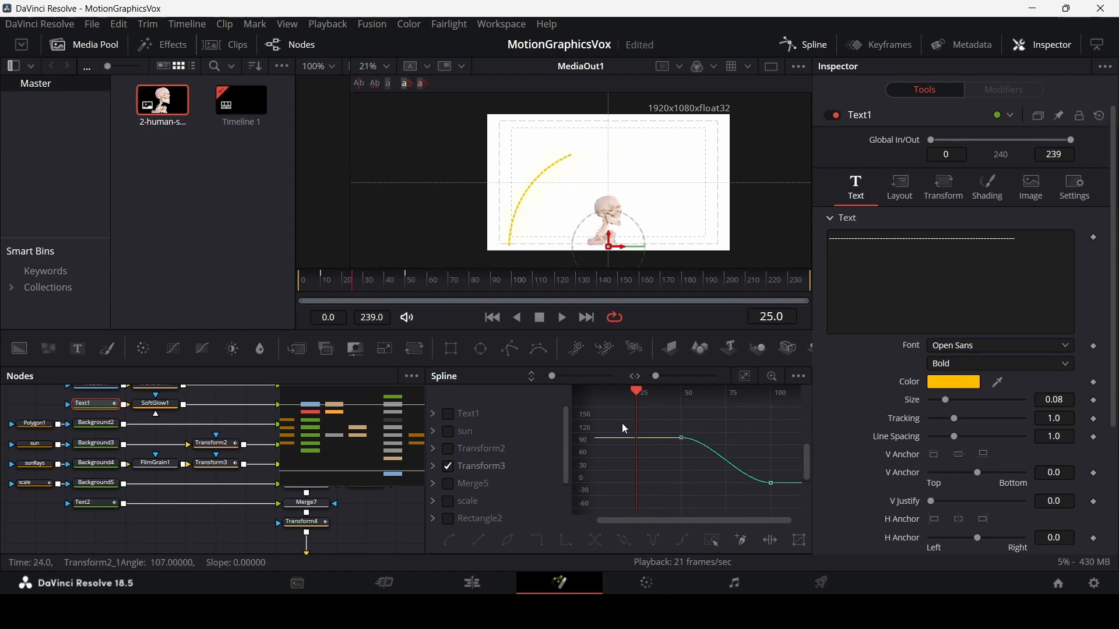
Show only the scale mask's displacement curve, smooth its keyframes at frames 30 and 40, and close the Spline editor.
left_click(448, 503)
left_click(450, 467)
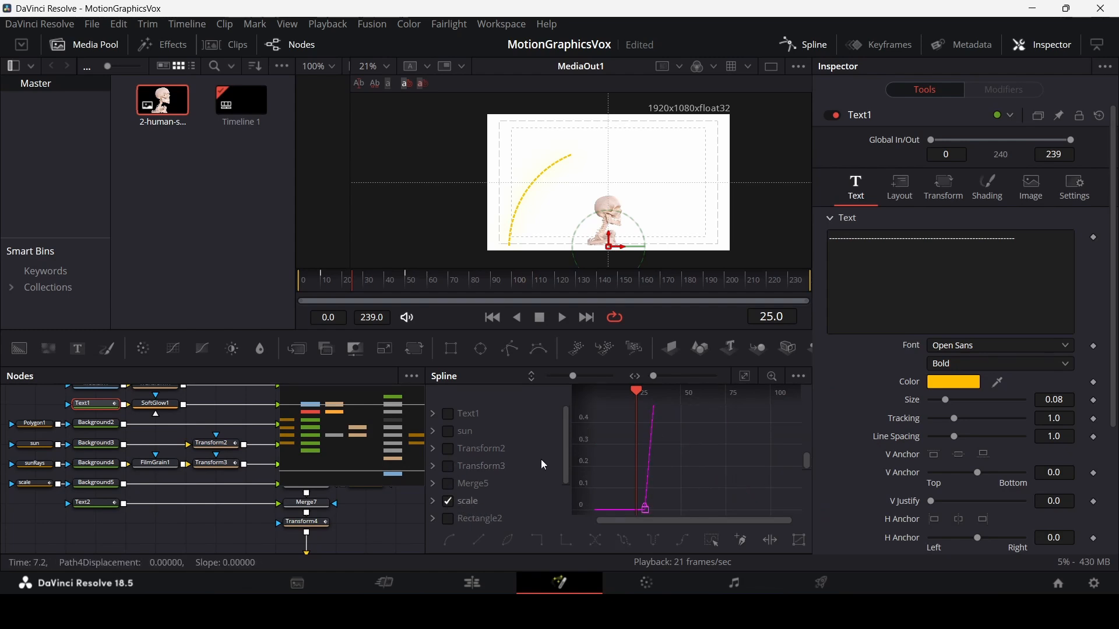
left_click(745, 376)
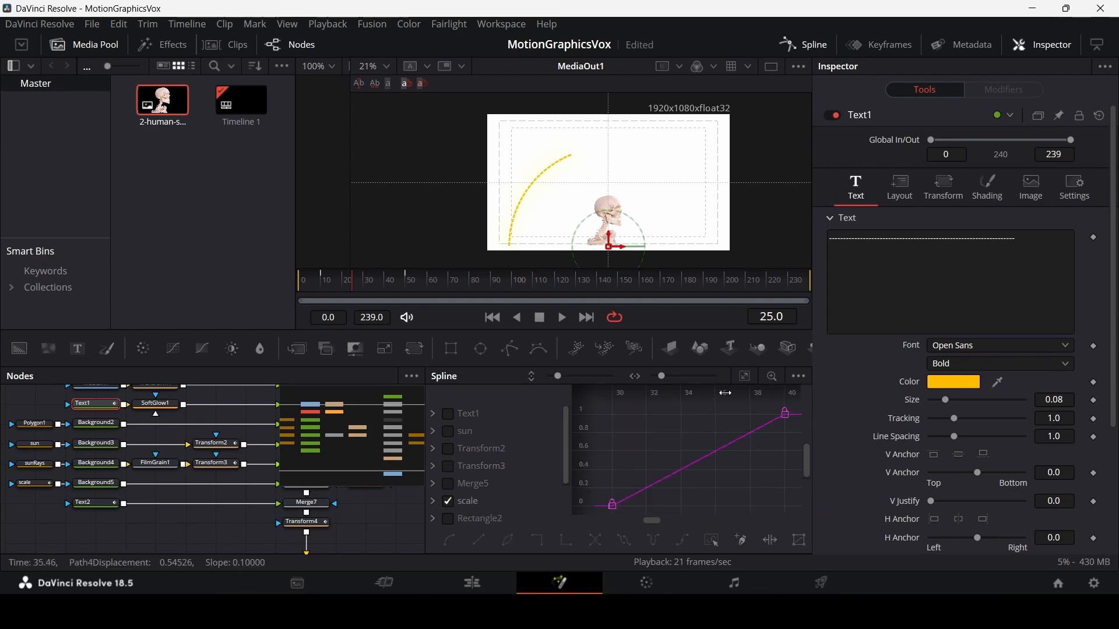
scroll(667, 472, "down", 1)
left_click_drag(650, 479, 798, 395)
key("shift+s")
left_click(812, 42)
left_click(606, 415)
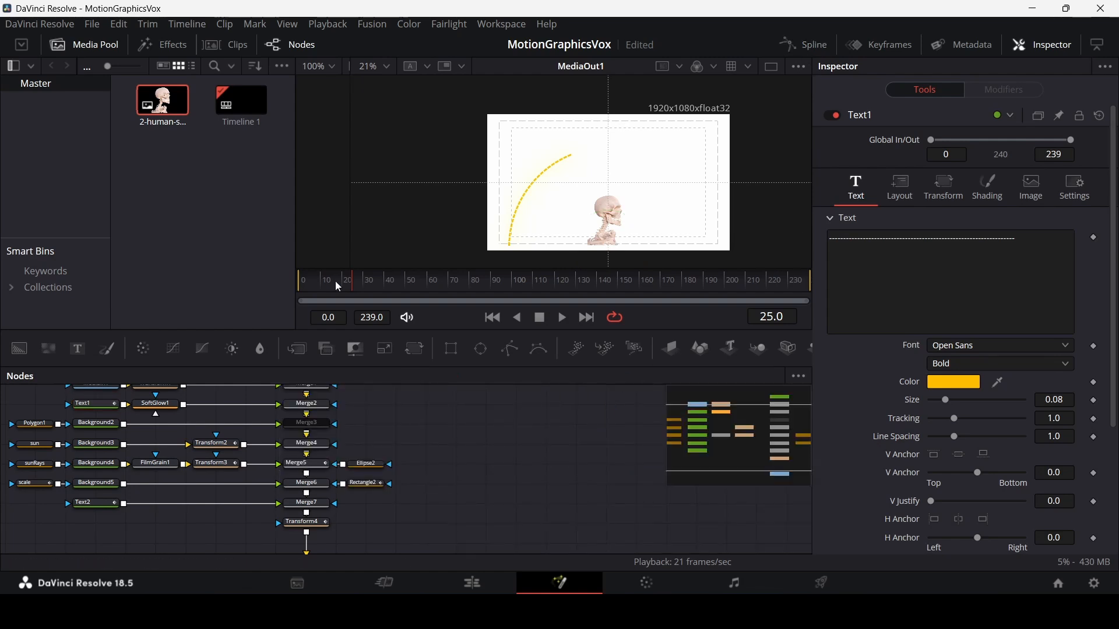
Play back the animation from frame 0 to review the eased sun and brightness scale motion.
left_click_drag(335, 282, 278, 291)
key("space")
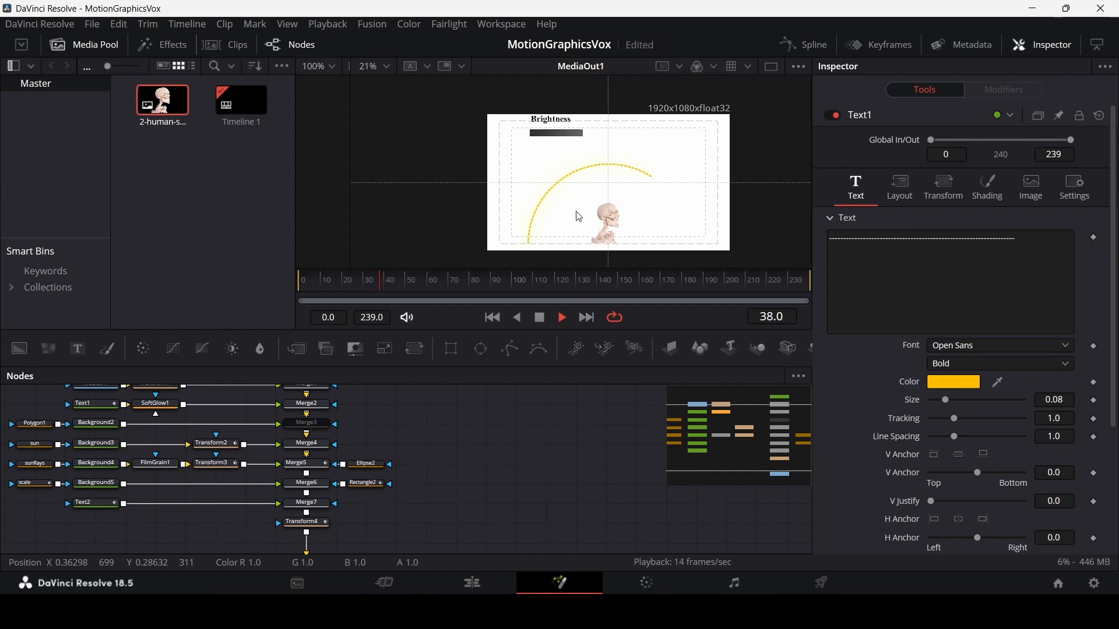
key("space")
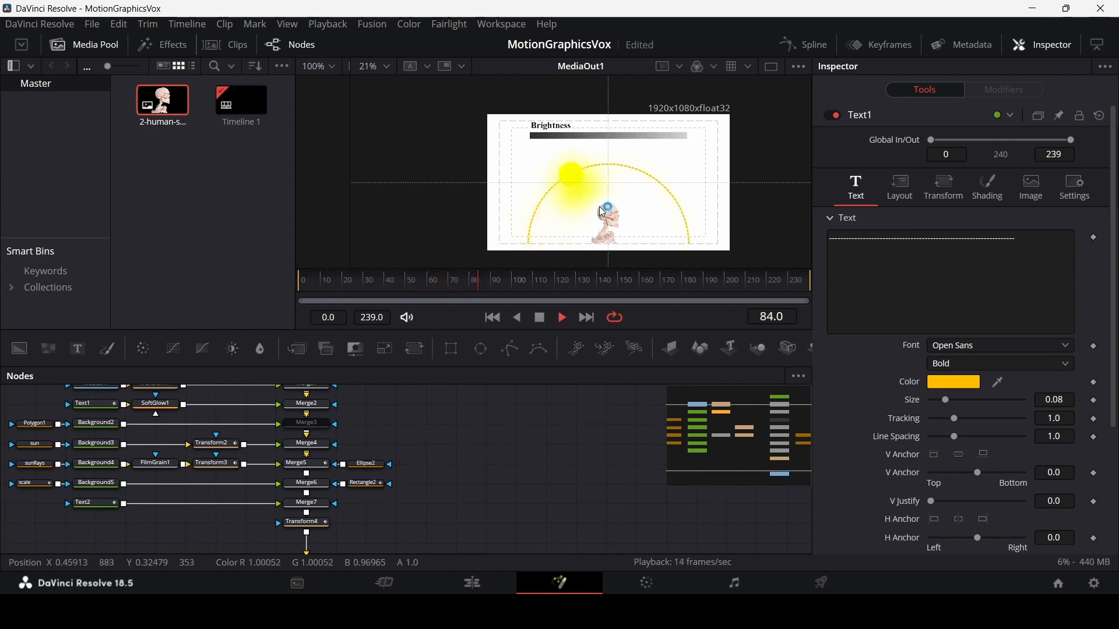
key("space")
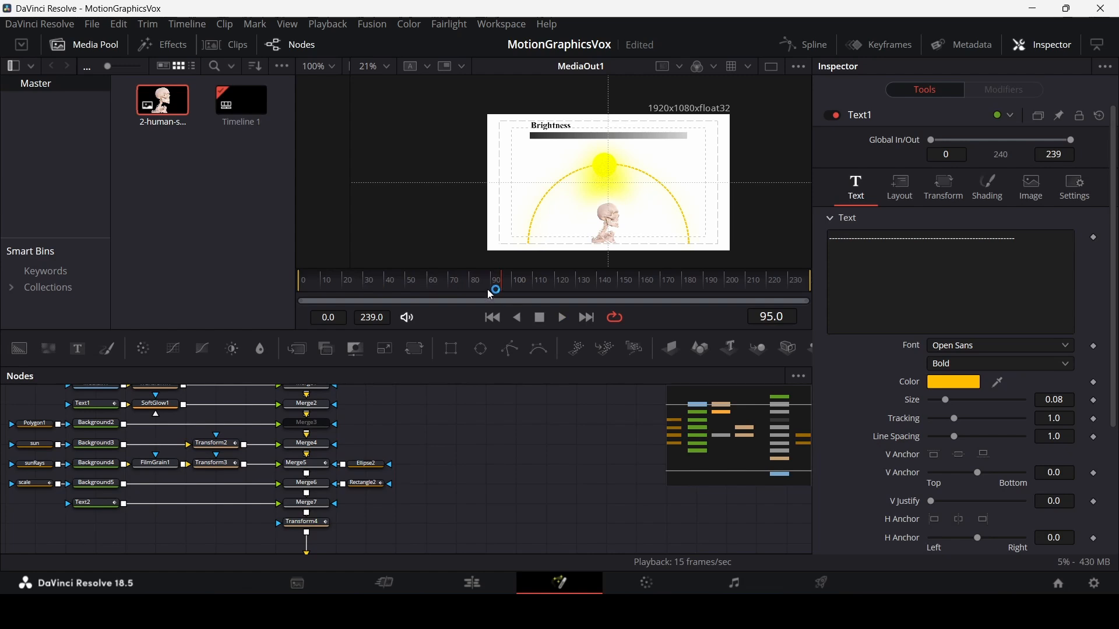
Set keyframes for Transform4's Center and Size at frame 80.
left_click_drag(491, 296, 471, 291)
left_click_drag(384, 513, 558, 439)
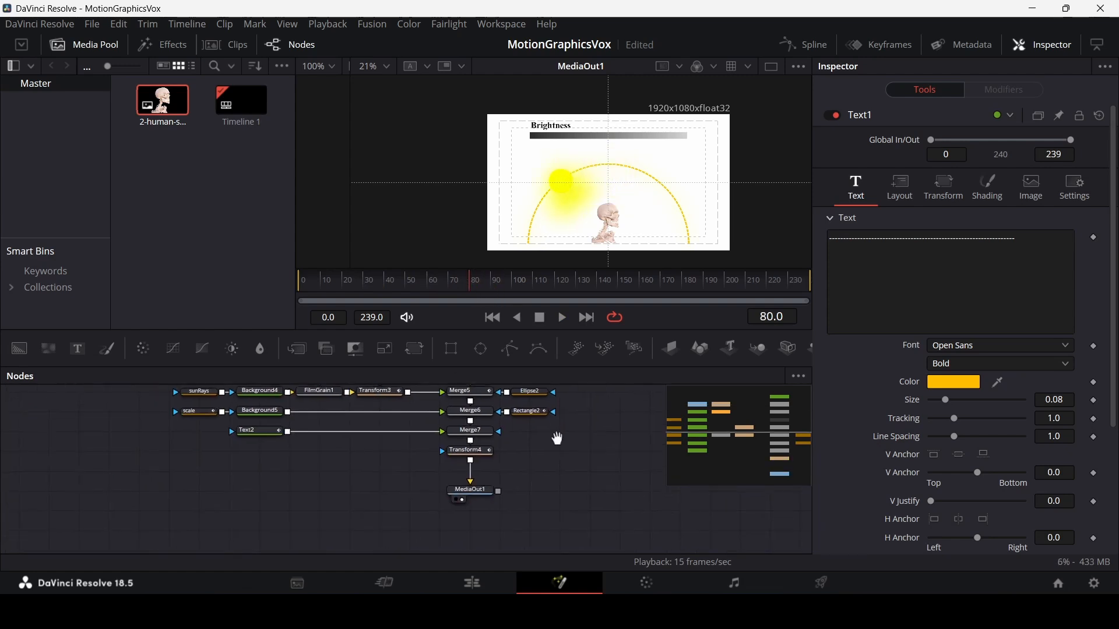
scroll(486, 448, "up", 3)
scroll(485, 449, "up", 2)
left_click(483, 499)
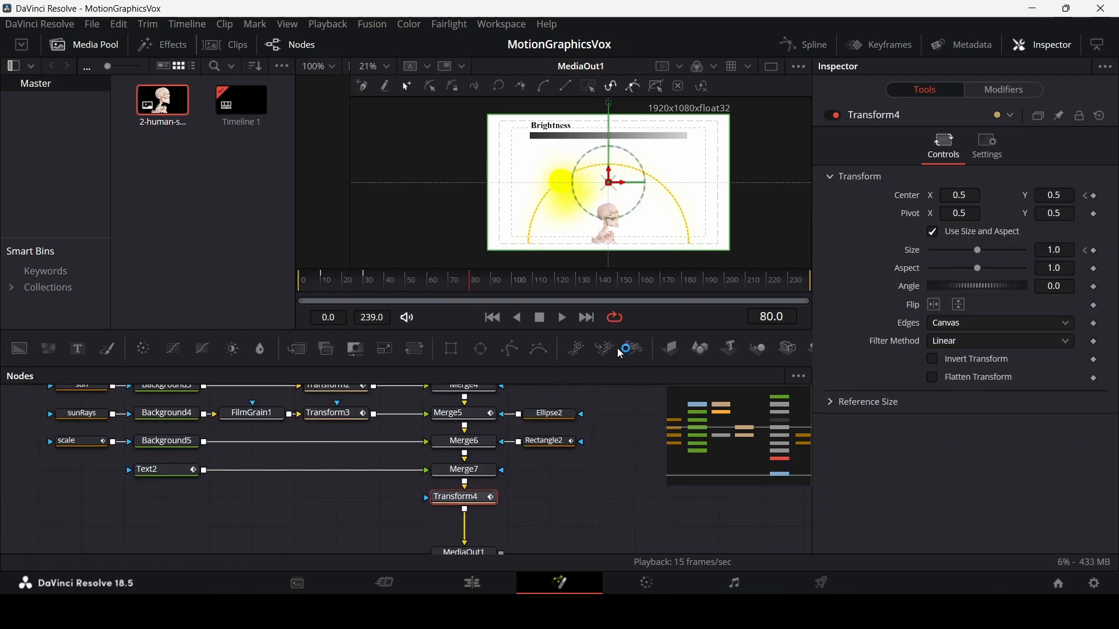
left_click(1095, 196)
left_click(1095, 251)
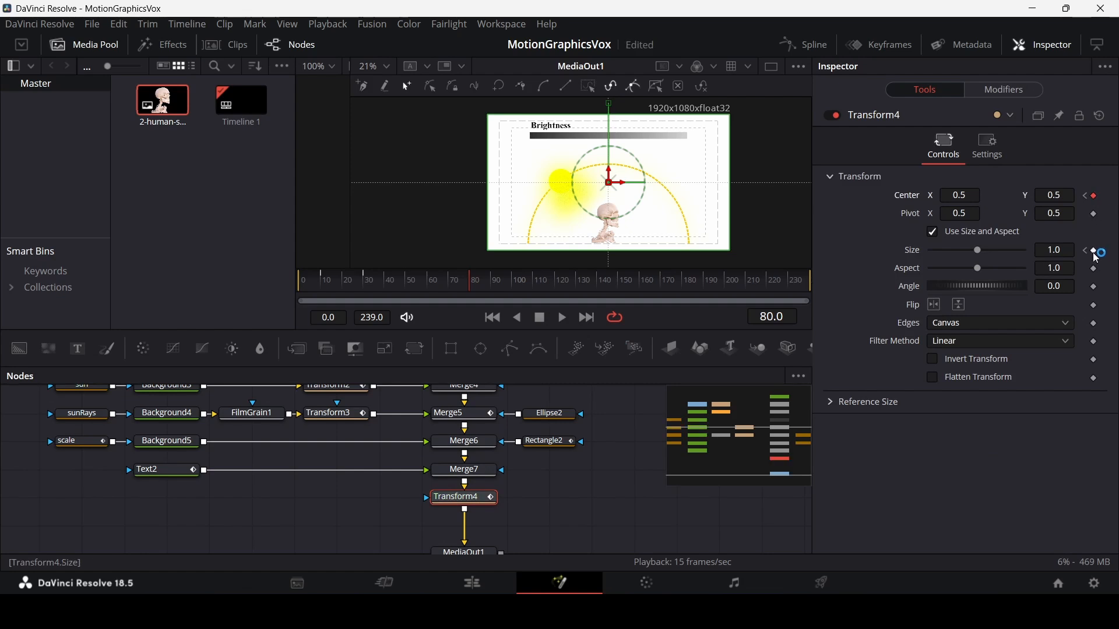
At frame 100, set Transform4's Size to 1.72 and Center Y to 0.599, and play back the zoom-in.
left_click_drag(526, 294, 514, 296)
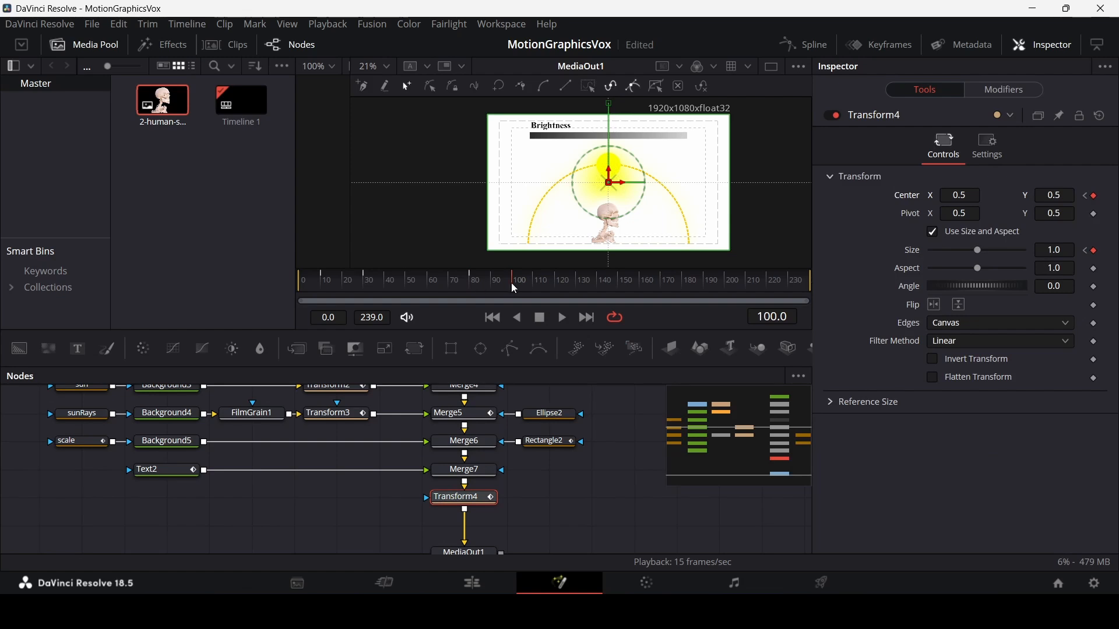
left_click_drag(1056, 249, 1069, 194)
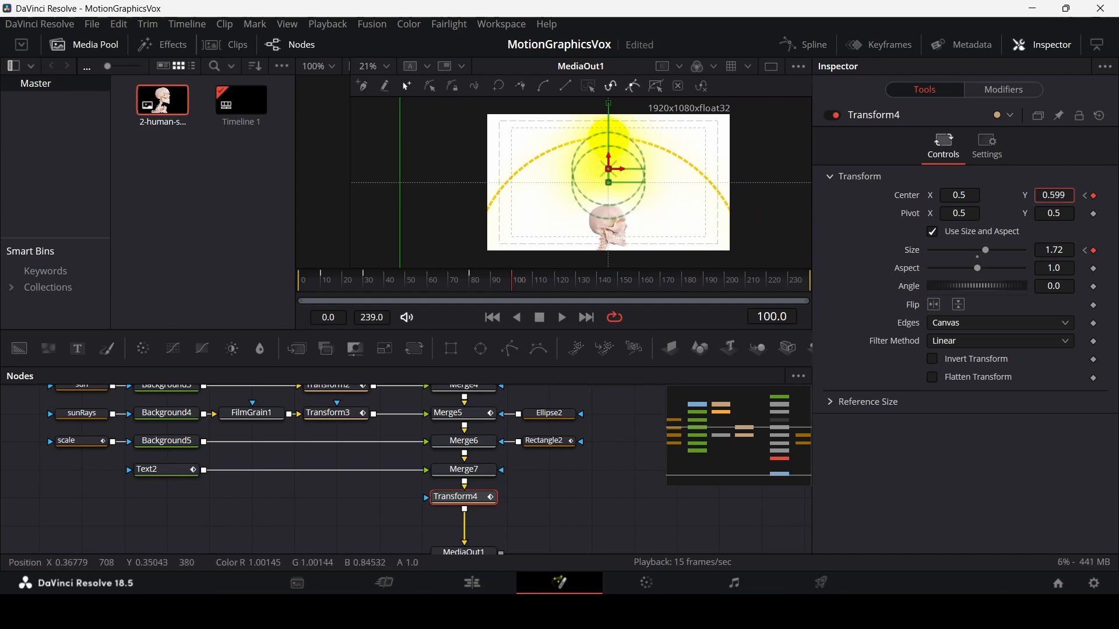
left_click(618, 470)
left_click(392, 288)
key("space")
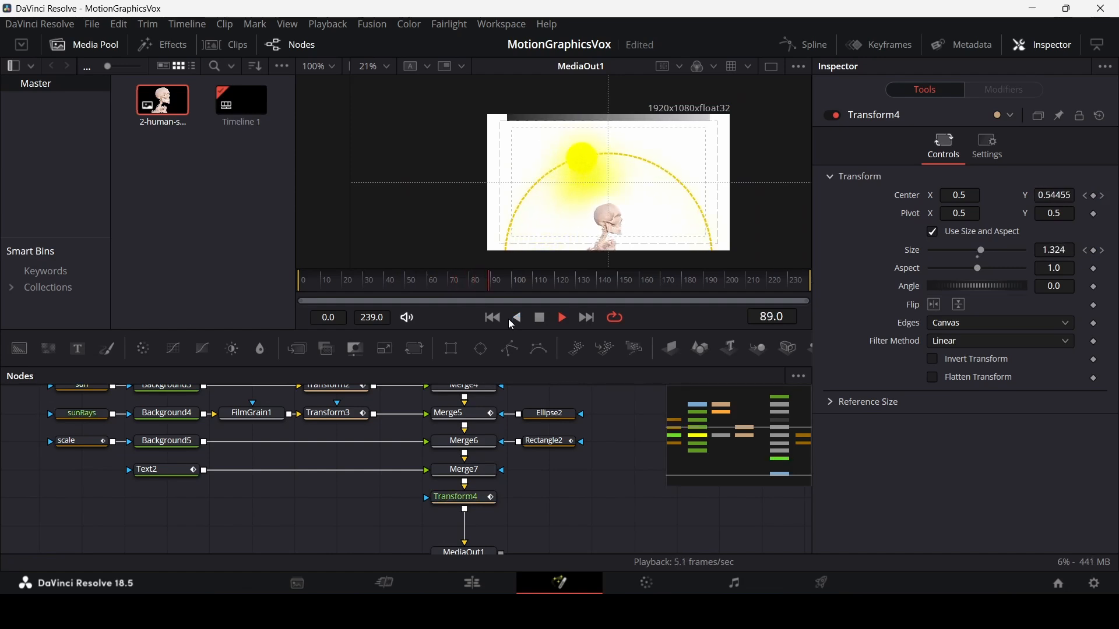
key("space")
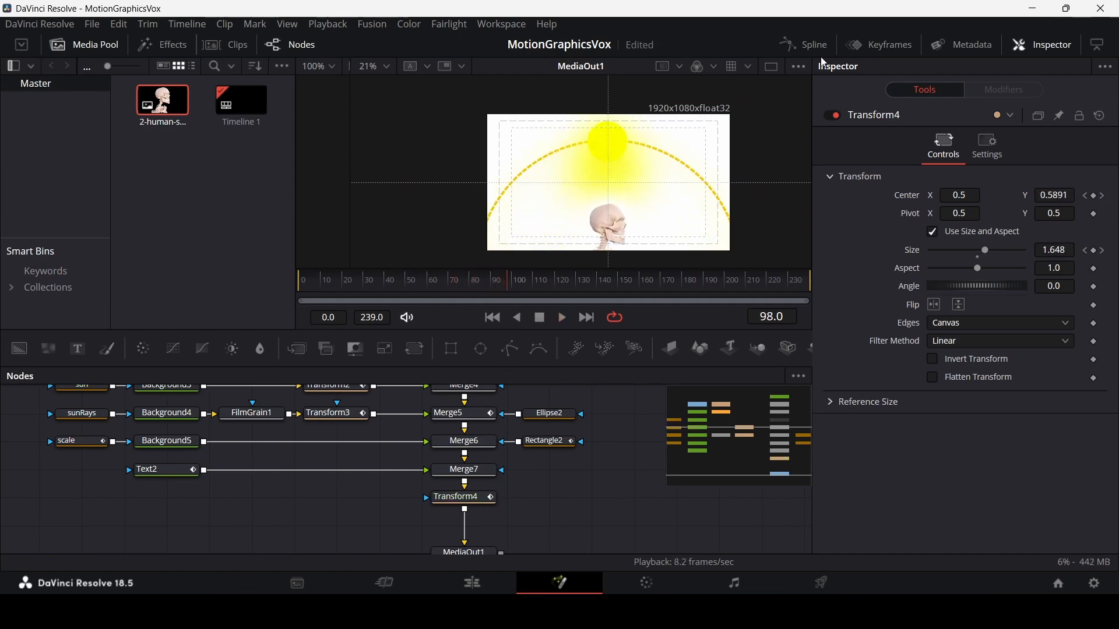
Open the Spline editor and display Transform4's curves, framing the keyframes at frames 80 and 100.
left_click(807, 45)
left_click(449, 502)
scroll(475, 504, "down", 2)
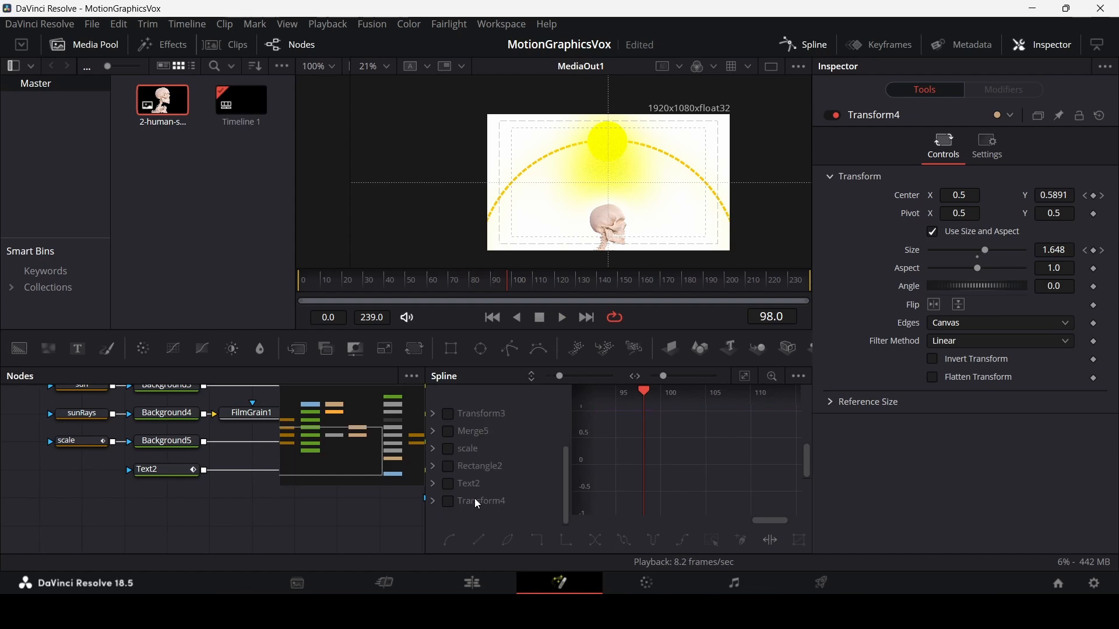
left_click(446, 508)
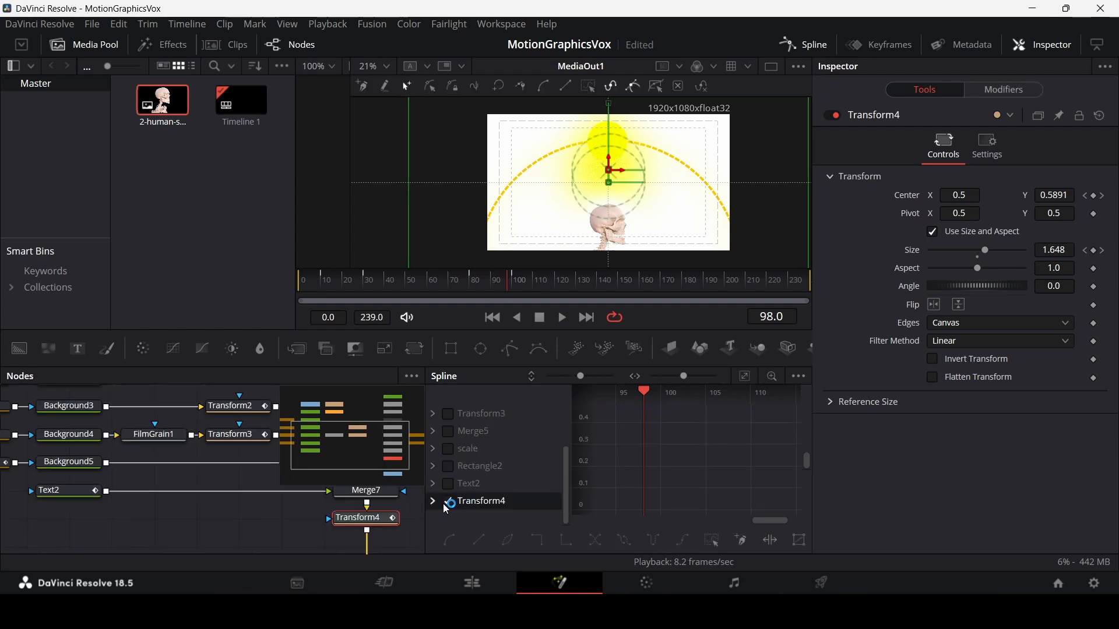
left_click(744, 376)
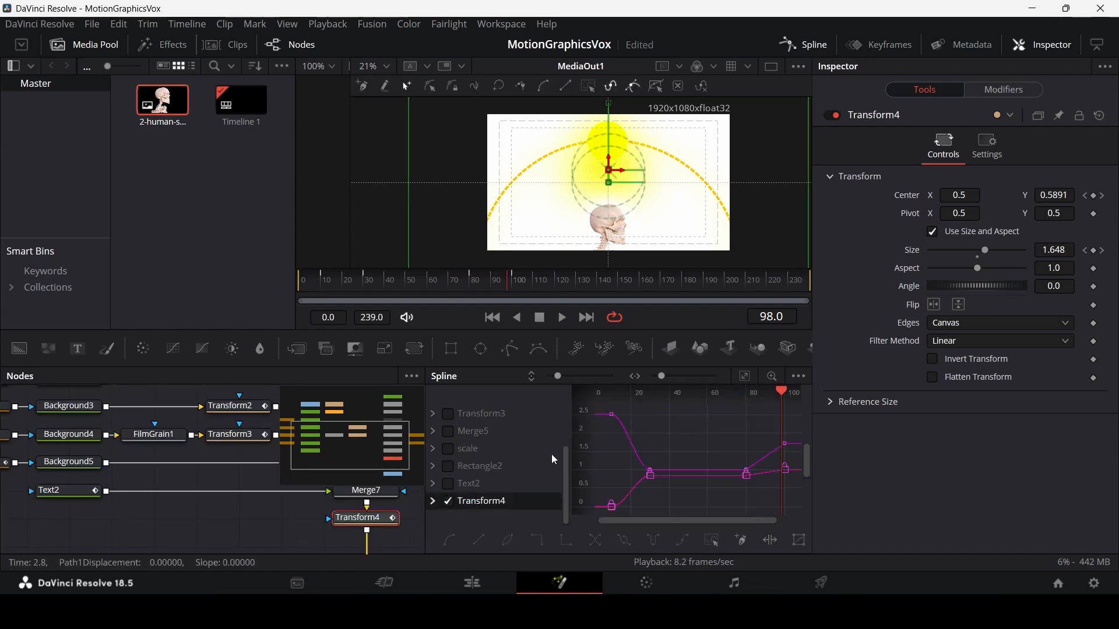
scroll(662, 483, "up", 3)
left_click_drag(697, 457, 712, 450)
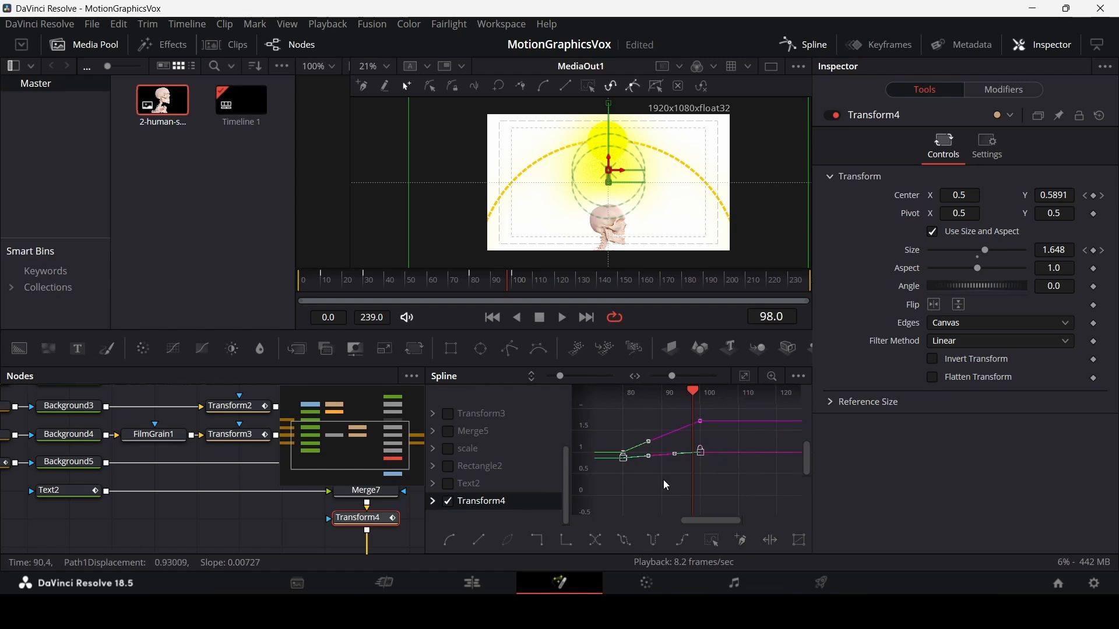
left_click(663, 481)
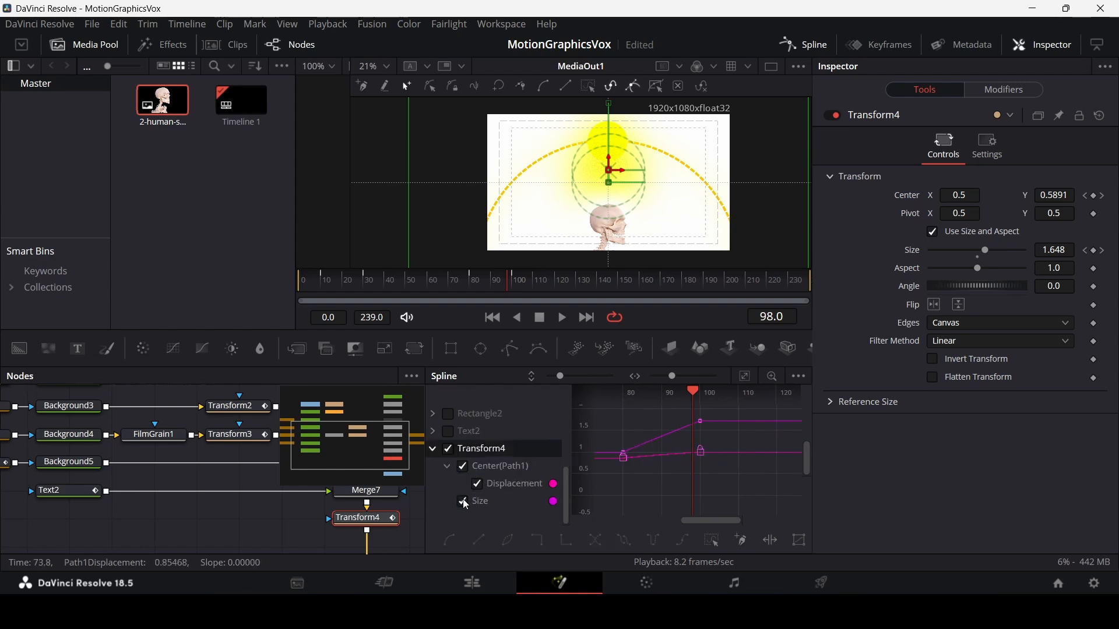
Hide Transform4's Size curve and flatten the Center displacement keyframes at frames 80 and 100.
left_click(464, 502)
left_click_drag(603, 488, 721, 419)
key("f")
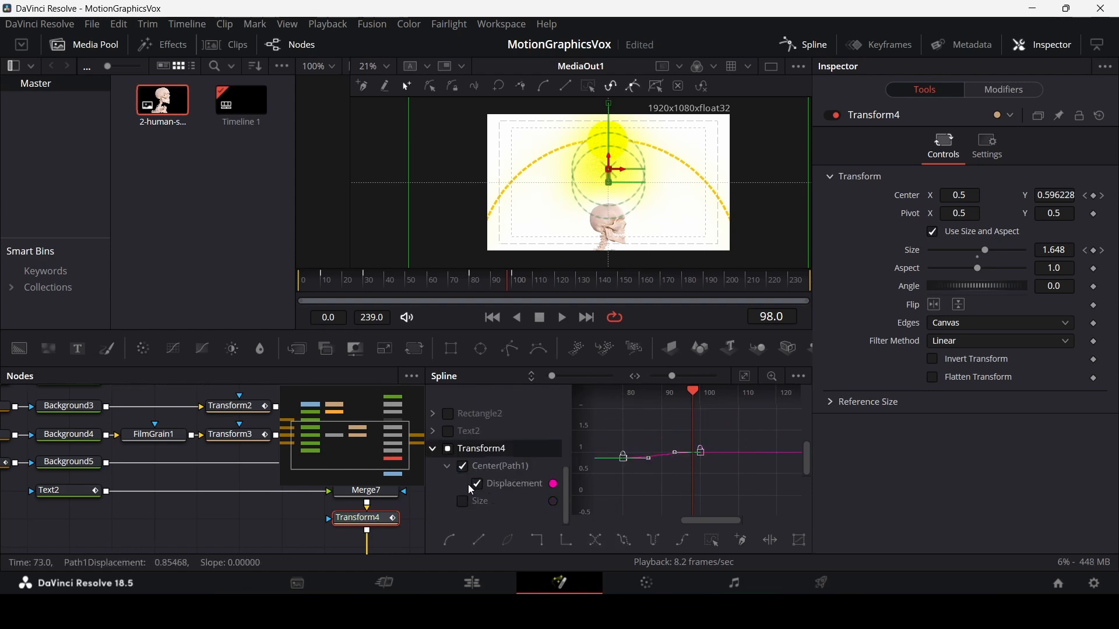
Display only Transform4's Size curve, flatten its keyframes at frames 80 and 100, and close the Spline editor.
left_click(463, 501)
left_click(463, 467)
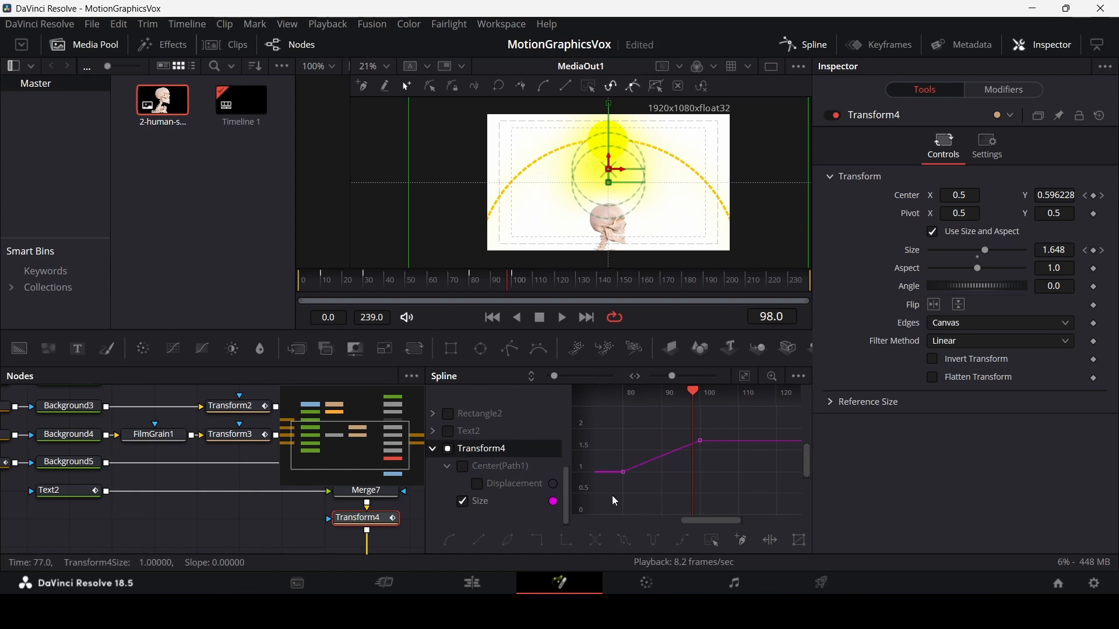
key("f")
left_click(698, 474)
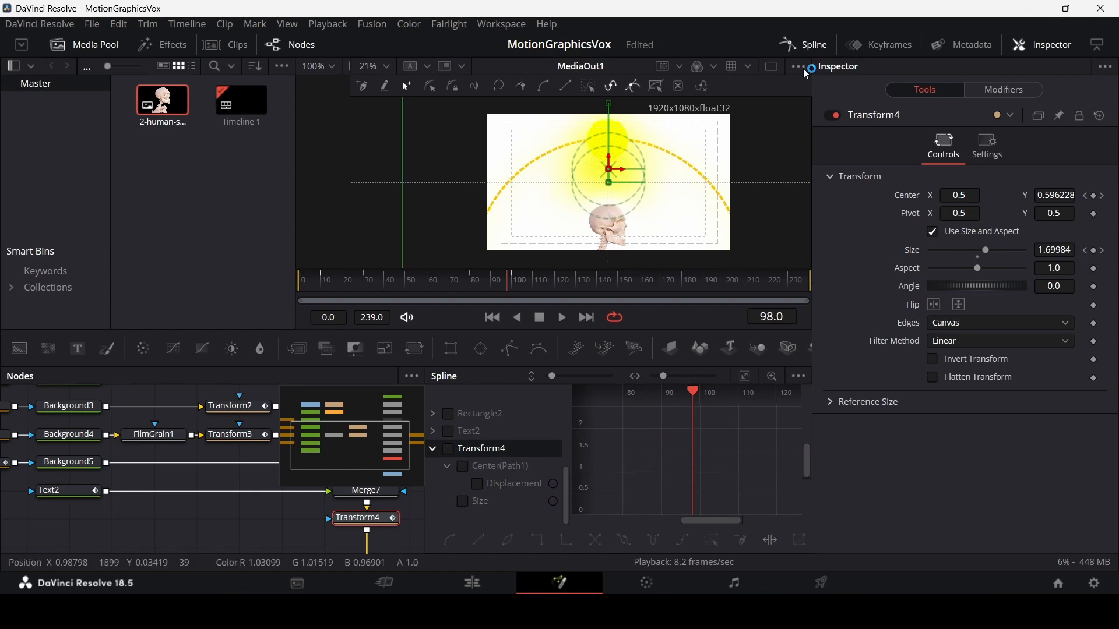
left_click(804, 45)
Play back the eased camera zoom-in from shortly before frame 80.
left_click(453, 288)
left_click(542, 400)
key("space")
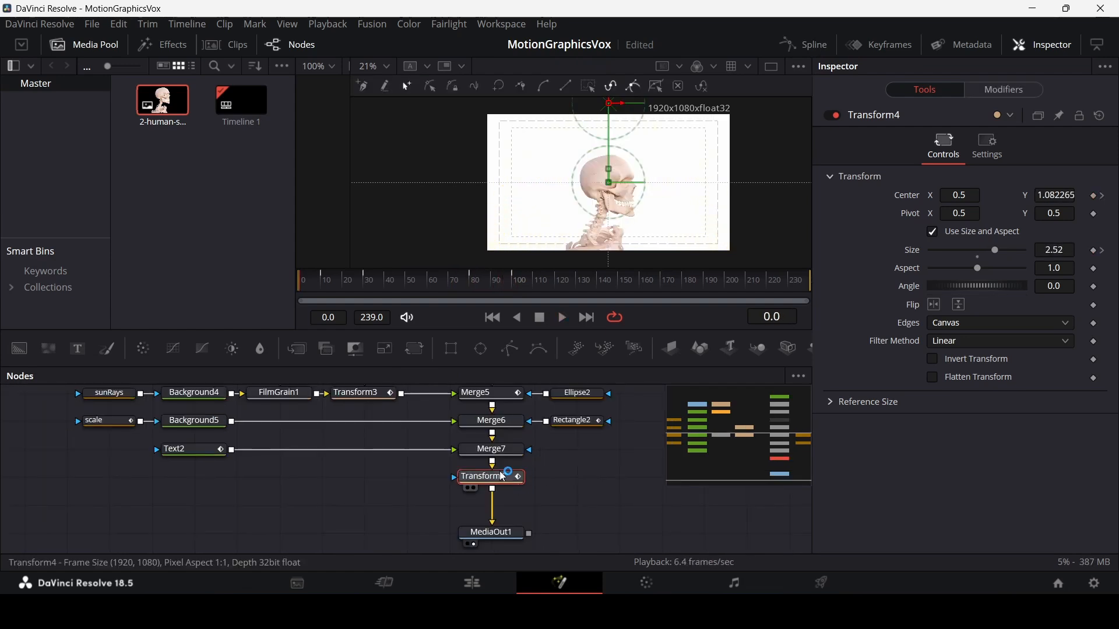
Insert a Merge between Merge7 and Transform4 and feed it a new Background masked by an Ellipse.
left_click_drag(504, 477, 504, 505)
left_click(501, 451)
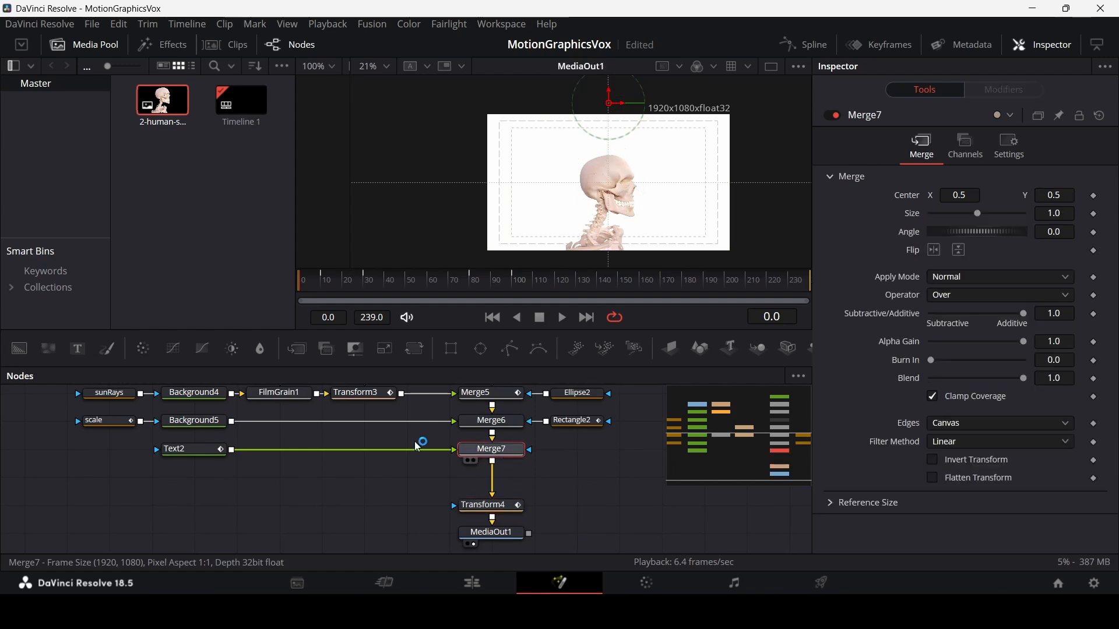
left_click(297, 348)
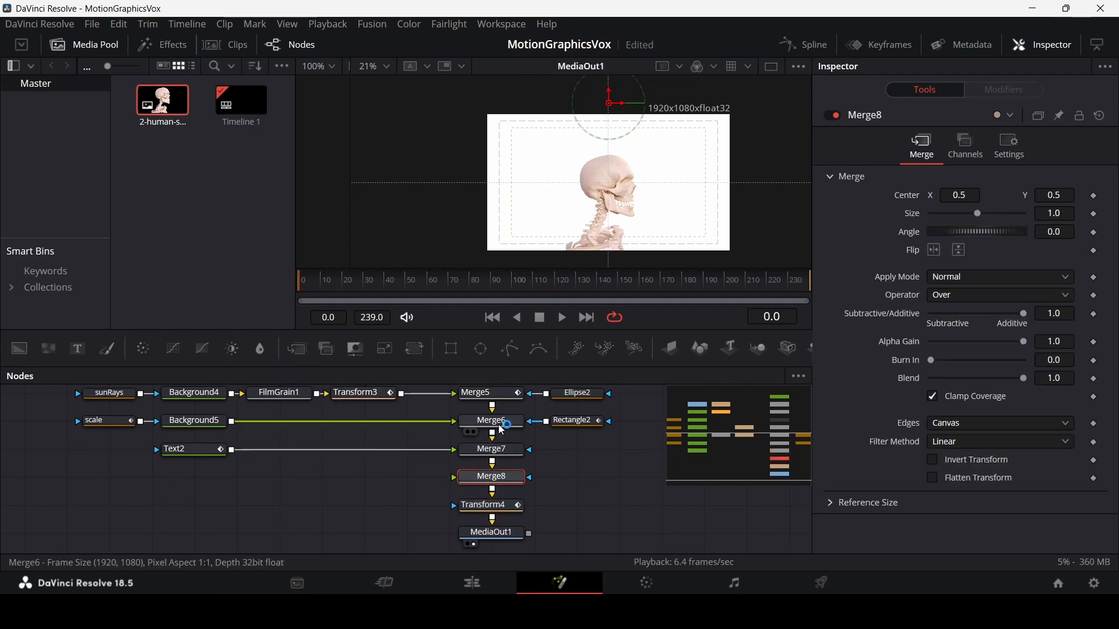
left_click_drag(481, 349, 201, 478)
left_click_drag(41, 355, 455, 478)
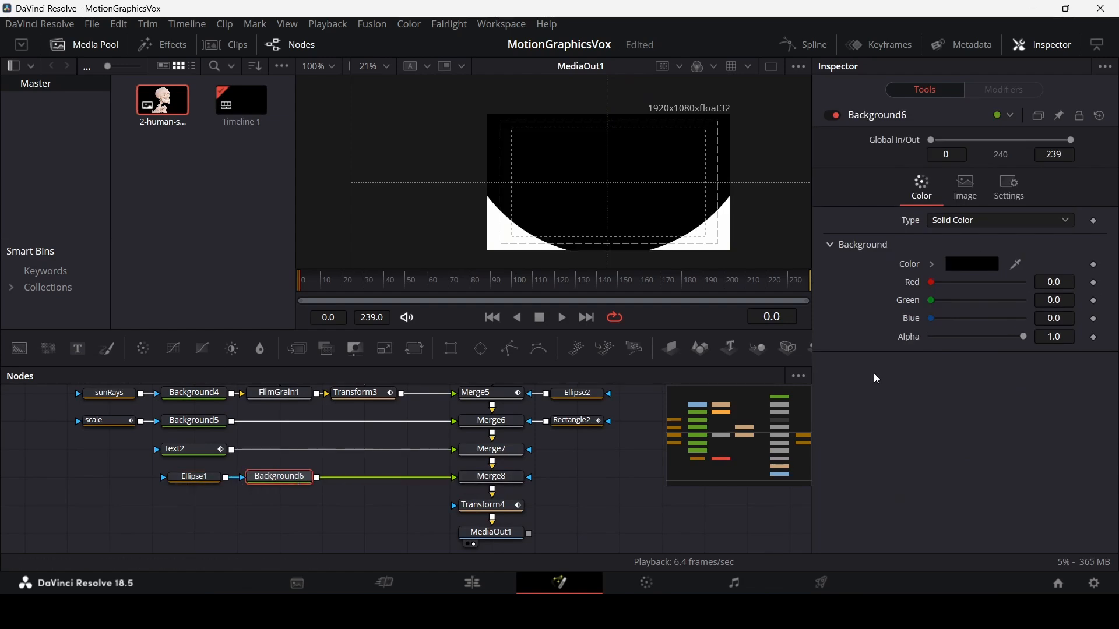
Set Background6's solid color to dark blue, HTML code #00009a.
left_click(972, 264)
left_click_drag(677, 411, 595, 421)
type("#00009a")
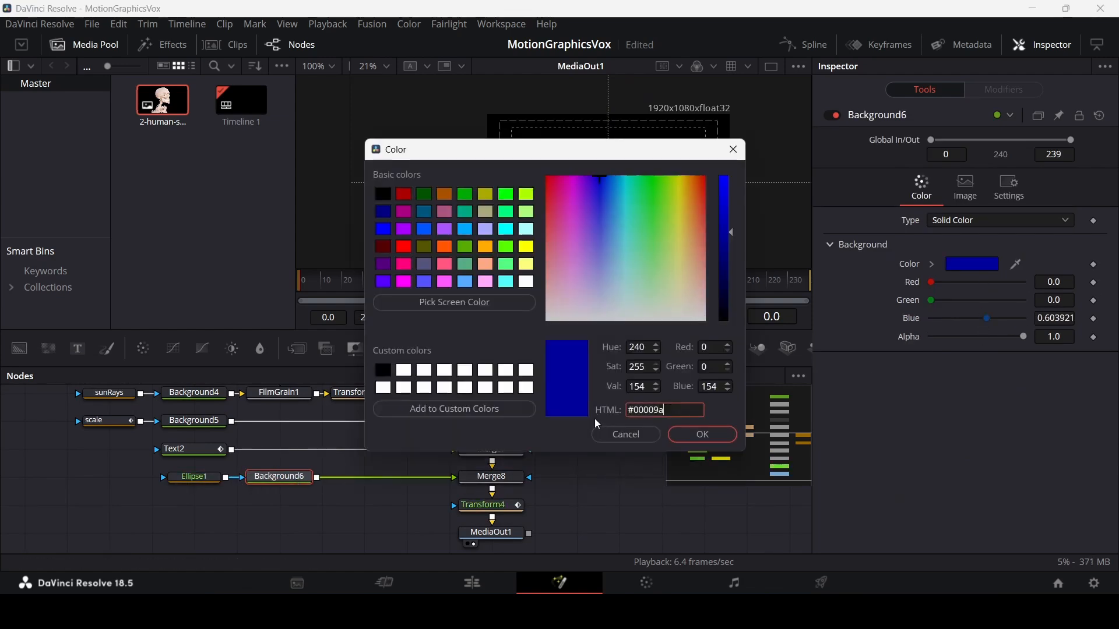
left_click(699, 434)
Resize the Ellipse1 mask to a width and height of 0.1.
left_click(192, 478)
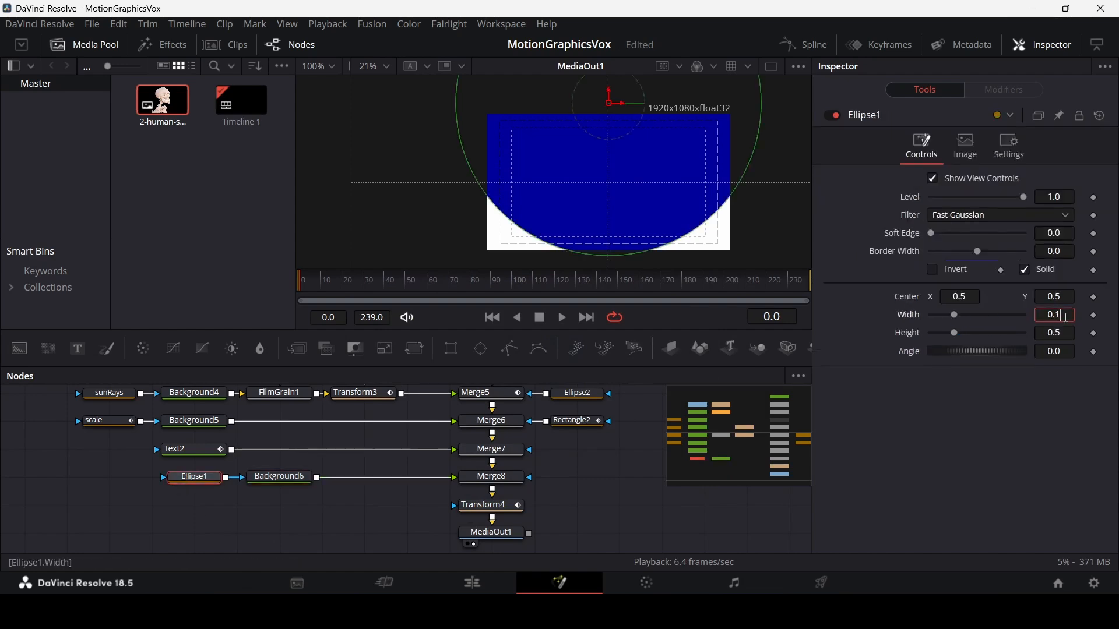
left_click(1066, 317)
type("0.1")
key("Tab")
type("0.1")
key("Return")
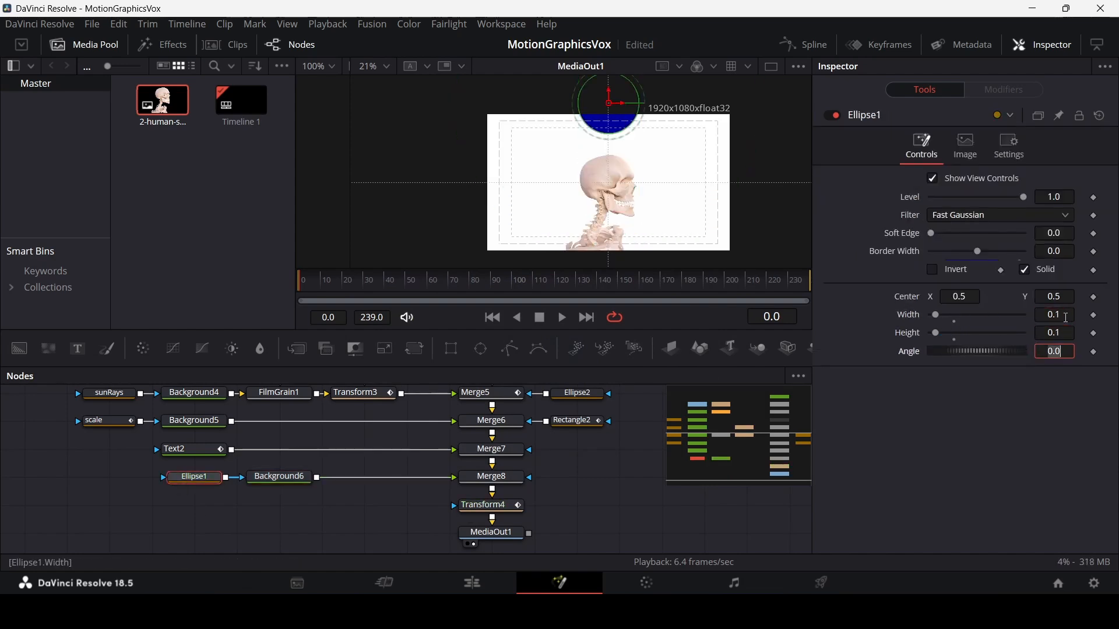
Move Ellipse1 down over the skull and make it an unfilled outline with a border width of 0.005.
left_click_drag(609, 102, 610, 185)
left_click(1027, 271)
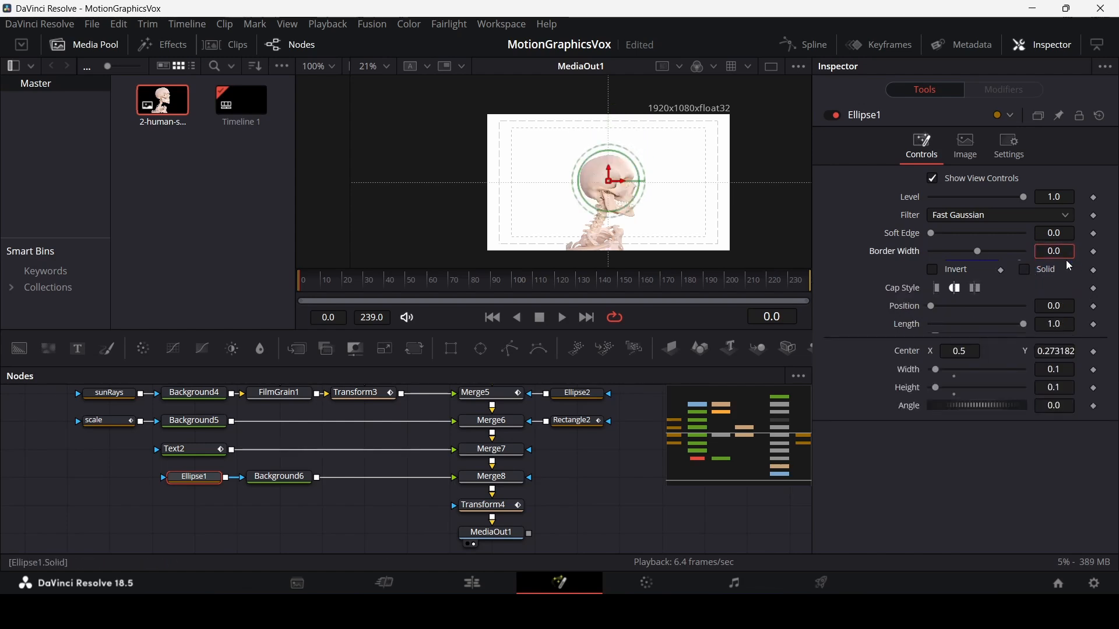
key("Tab")
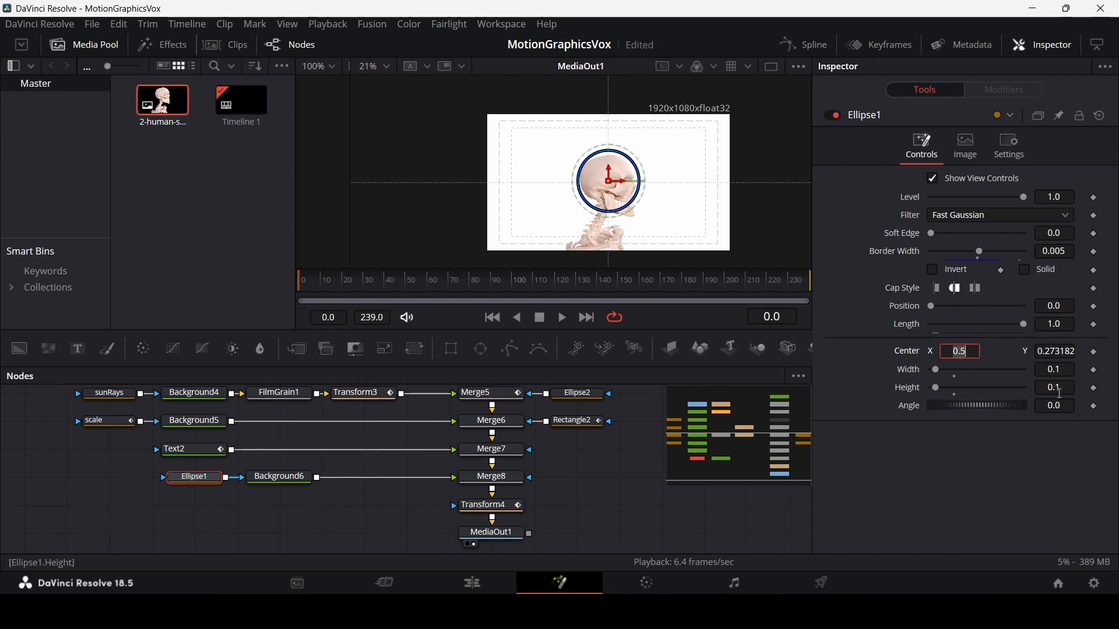
Flatten Ellipse1 to width 0.037 and height 0.021 and place it on the upper back of the skull, at about X 0.483, Y 0.305.
left_click_drag(1058, 390, 951, 388)
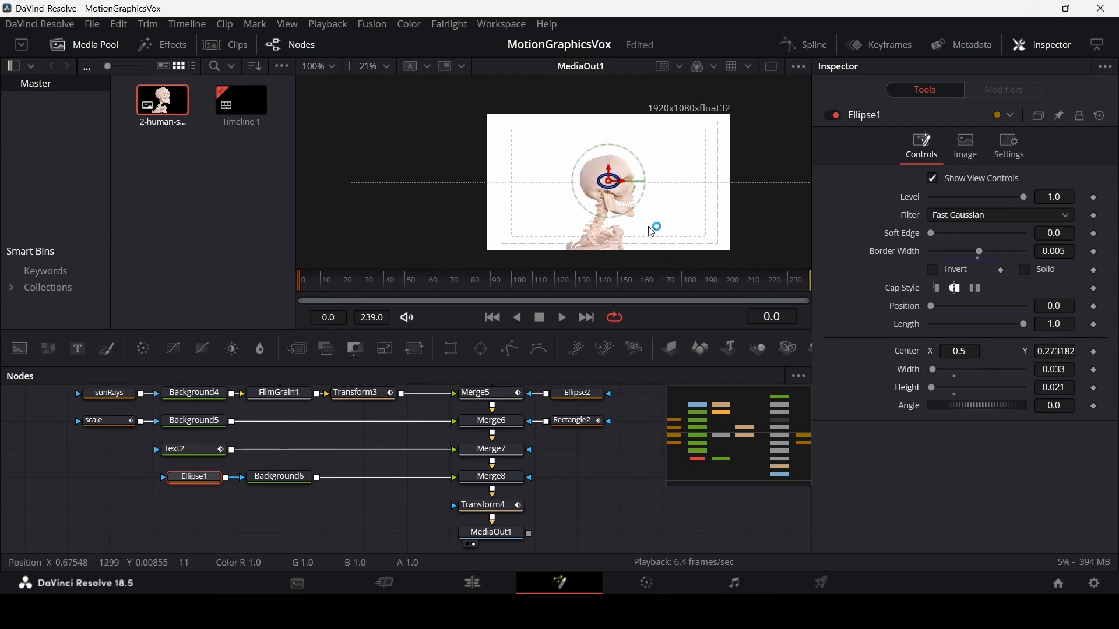
scroll(653, 232, "up", 2)
left_click_drag(613, 173, 602, 165)
left_click_drag(1059, 373, 1067, 373)
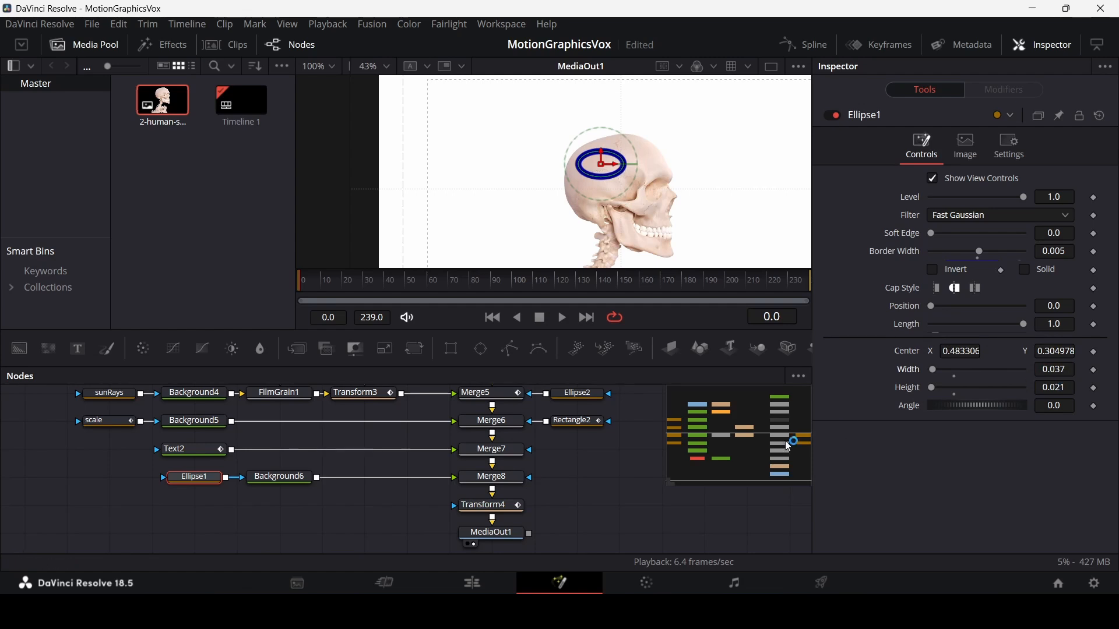
Insert a Displace node between Background6 and Merge8.
left_click(294, 482)
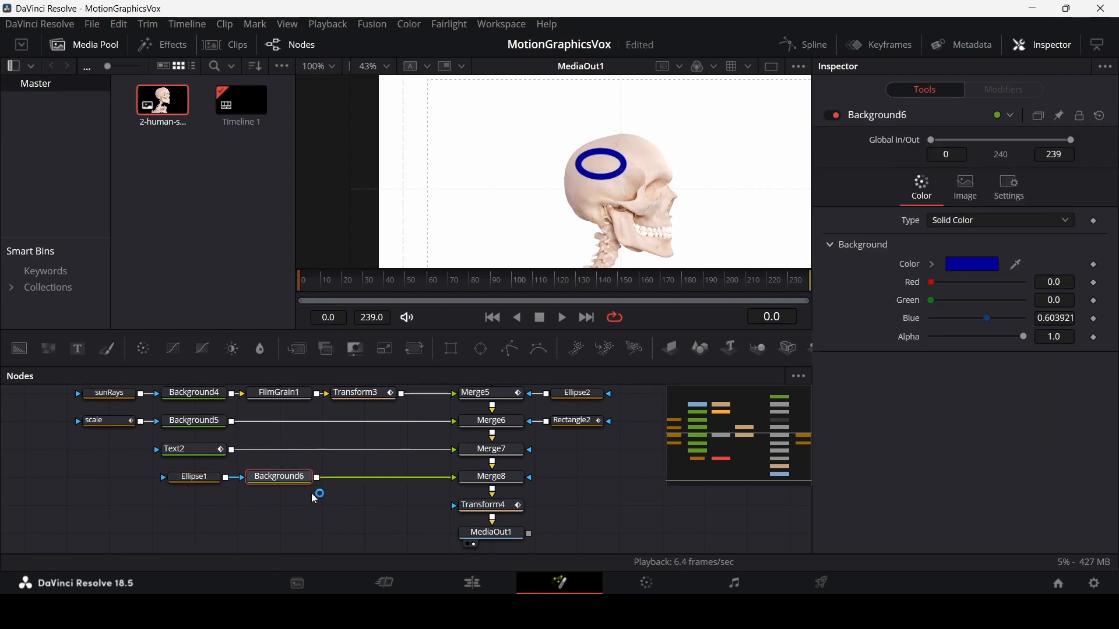
key("shift+space")
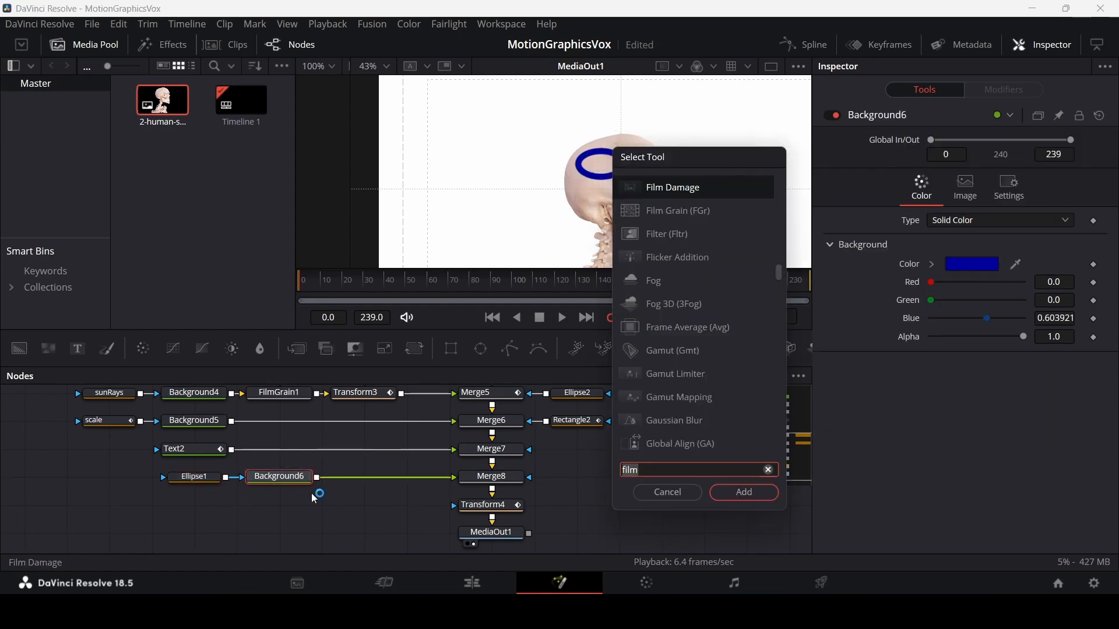
type("displ")
key("Return")
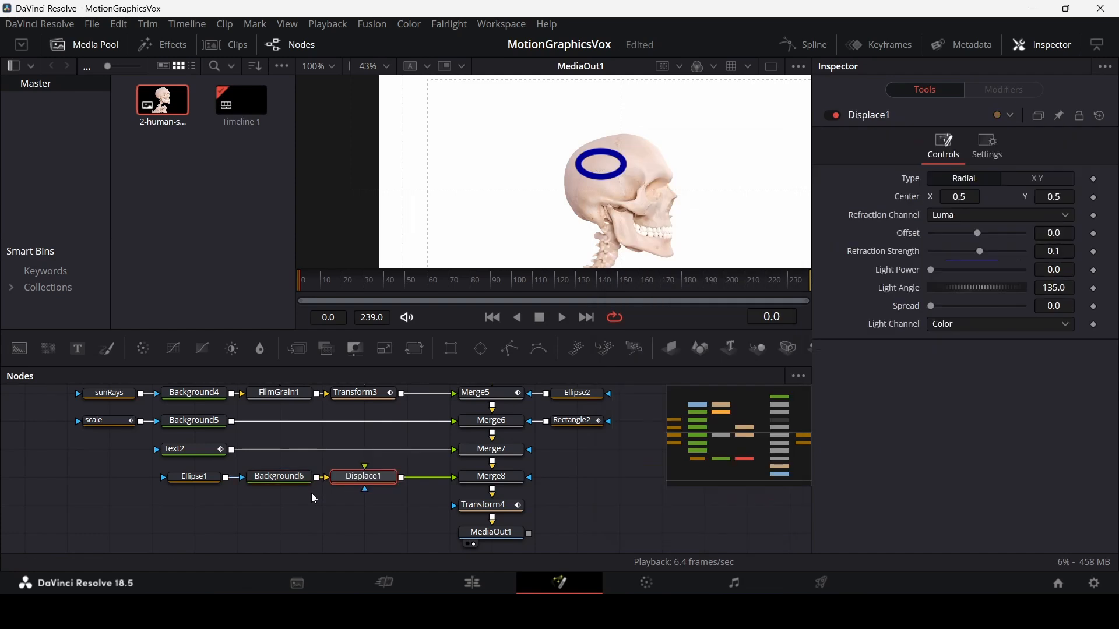
Feed a Fast Noise node into Displace1 and set its Contrast to 5, Brightness to 1 and Scale to 16.
left_click_drag(49, 349, 380, 483)
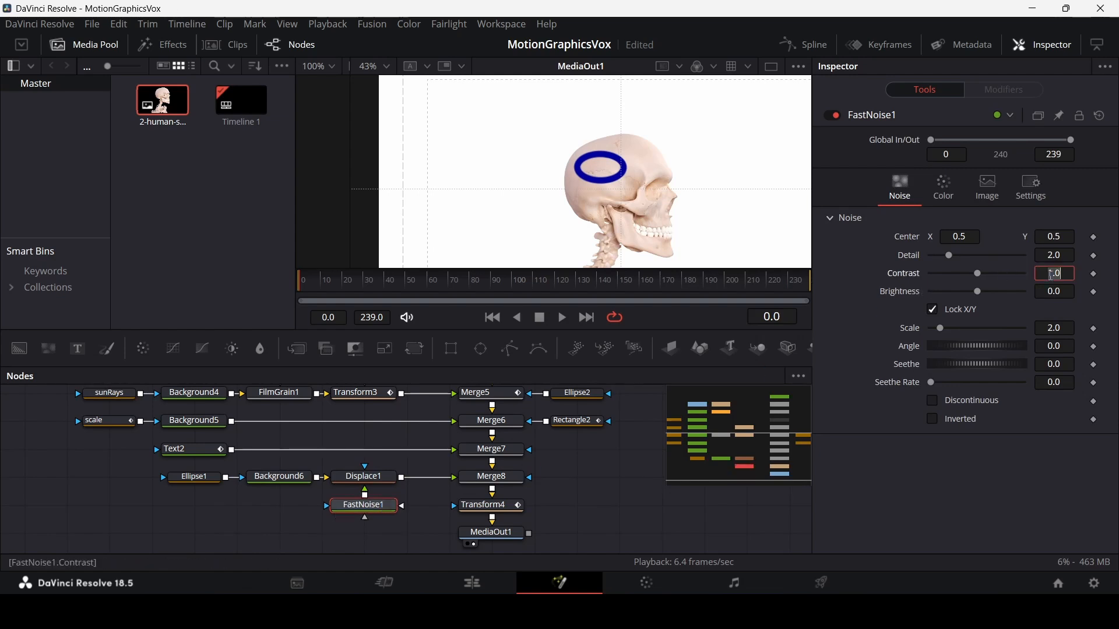
left_click_drag(978, 274, 1058, 302)
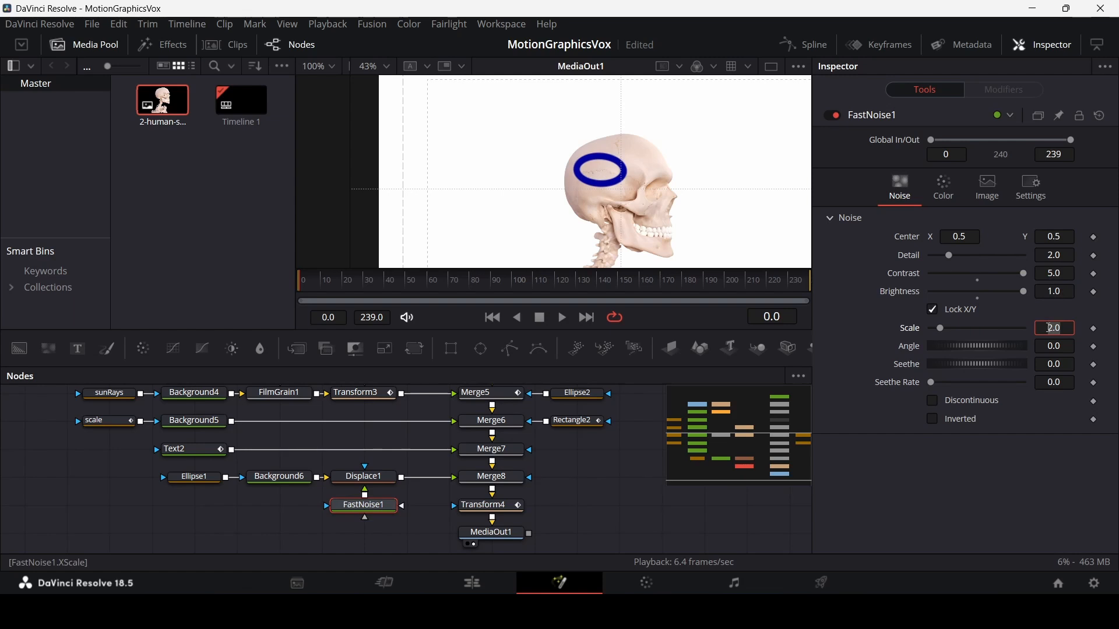
key("Tab")
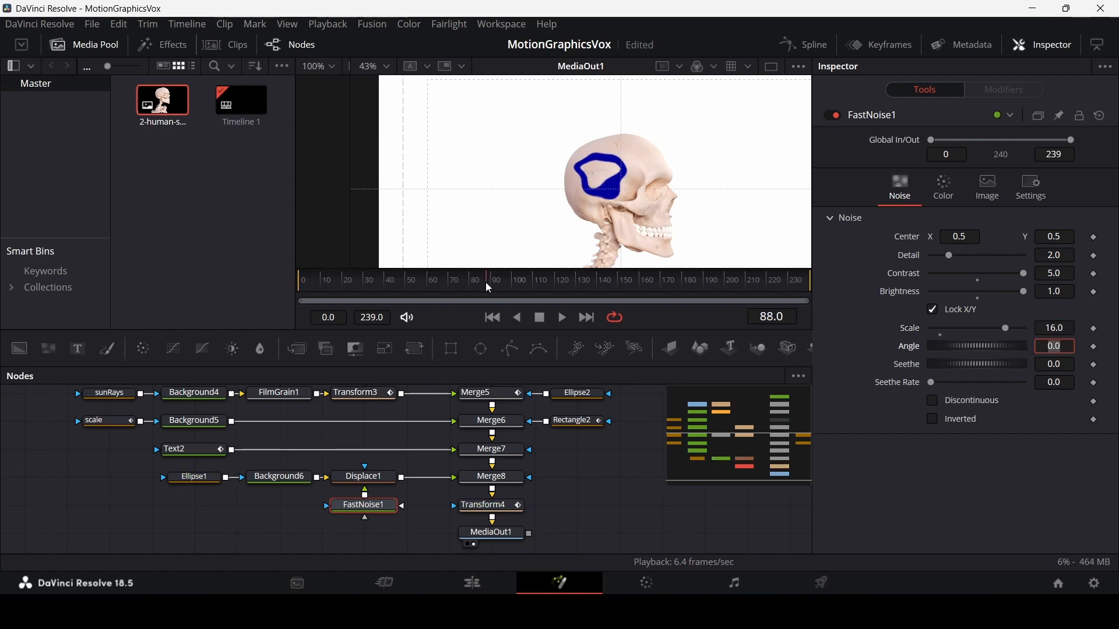
Animate FastNoise1's Center X with keyframes of 0.5 at frame 100 and 0.847 at frame 140.
left_click_drag(489, 288, 515, 291)
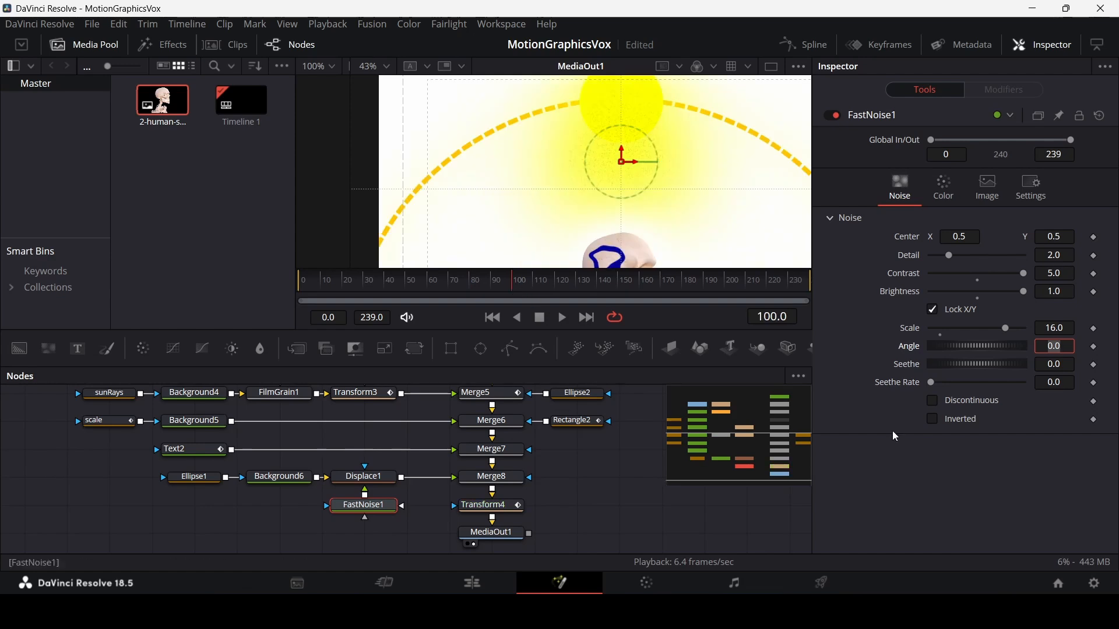
left_click(1096, 238)
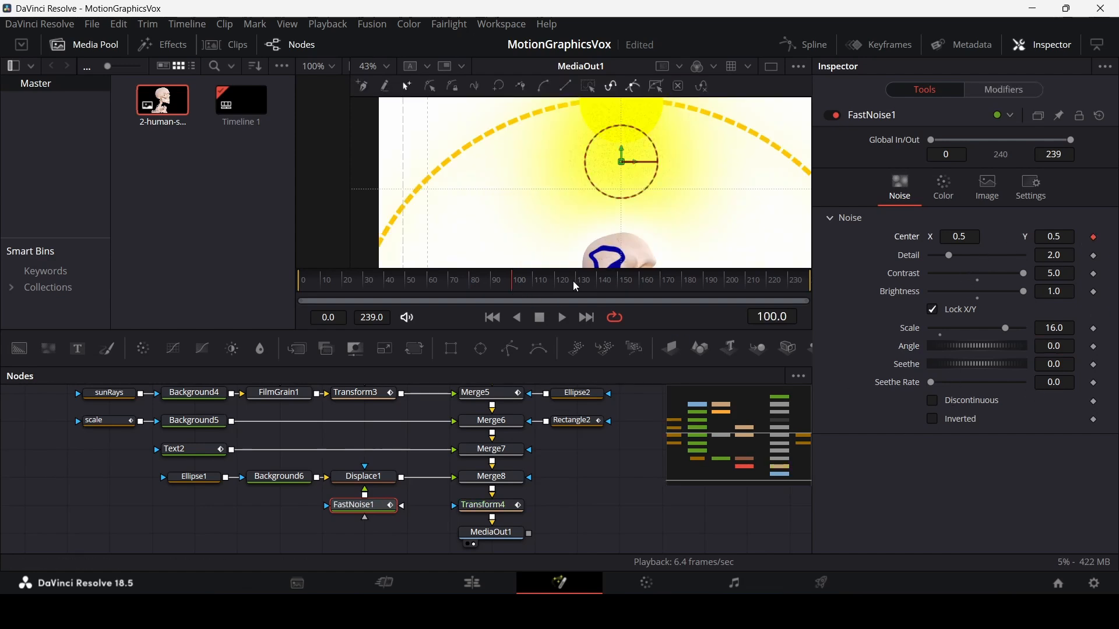
left_click_drag(602, 289, 600, 289)
left_click_drag(958, 239, 584, 232)
scroll(585, 232, "down", 2)
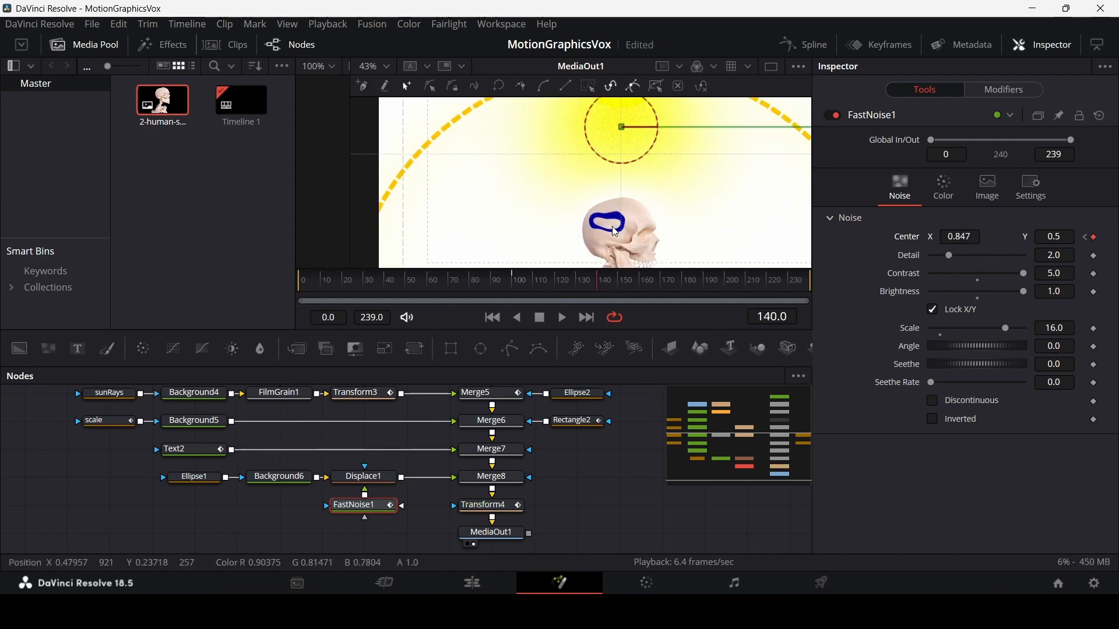
Fade in the blue ring by keyframing Merge8's Blend at 0 on frame 100 and 1 on frame 110.
scroll(612, 239, "up", 2)
left_click(513, 281)
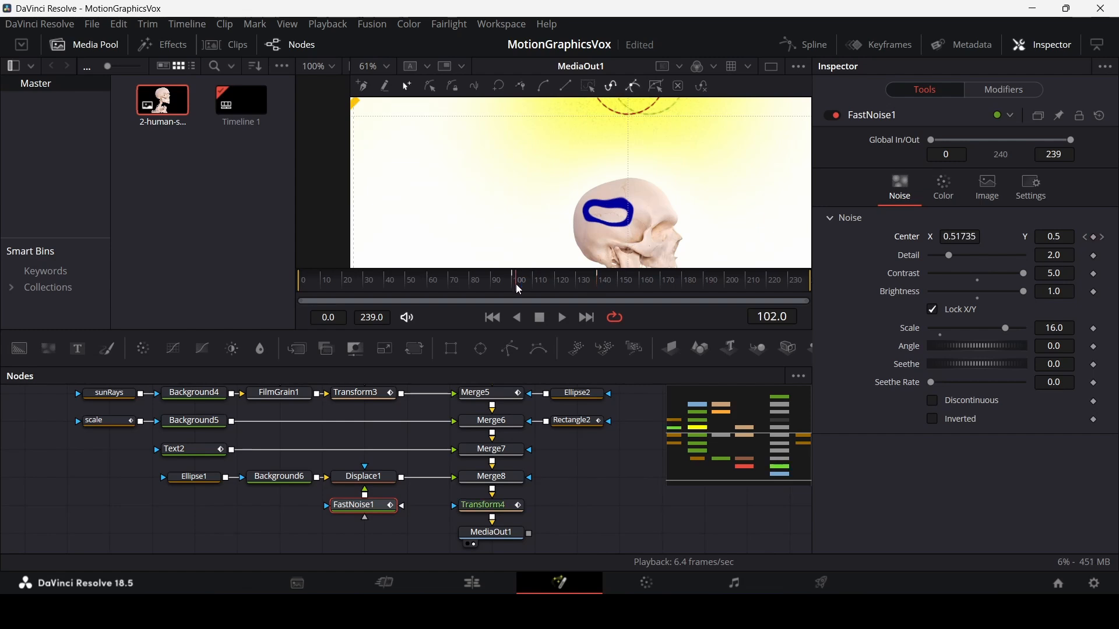
left_click(512, 482)
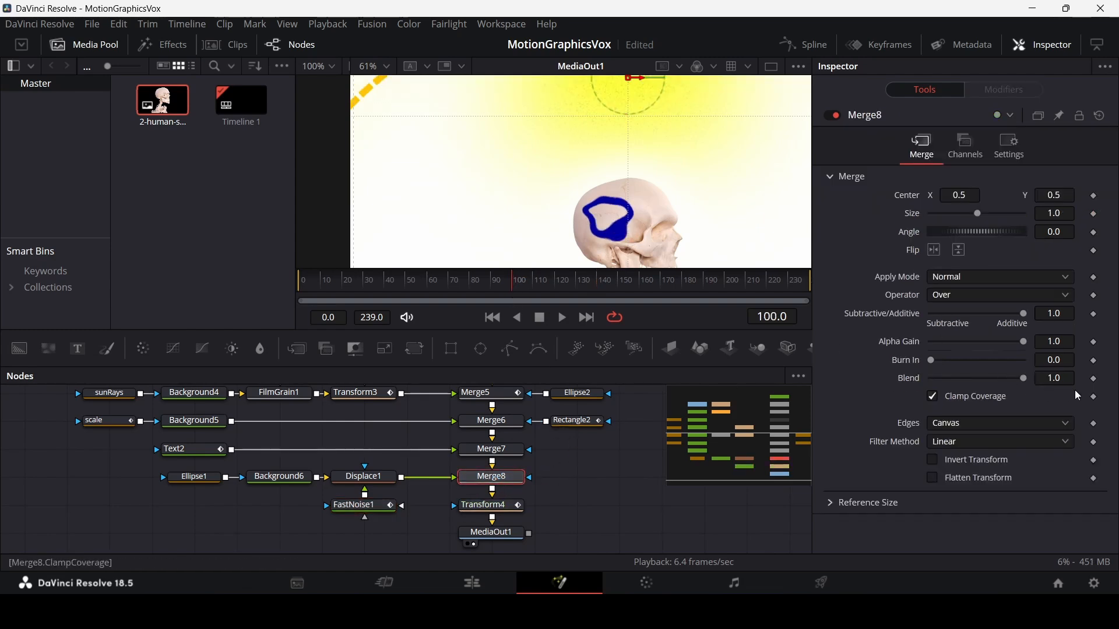
left_click(1094, 380)
left_click_drag(1027, 378, 930, 380)
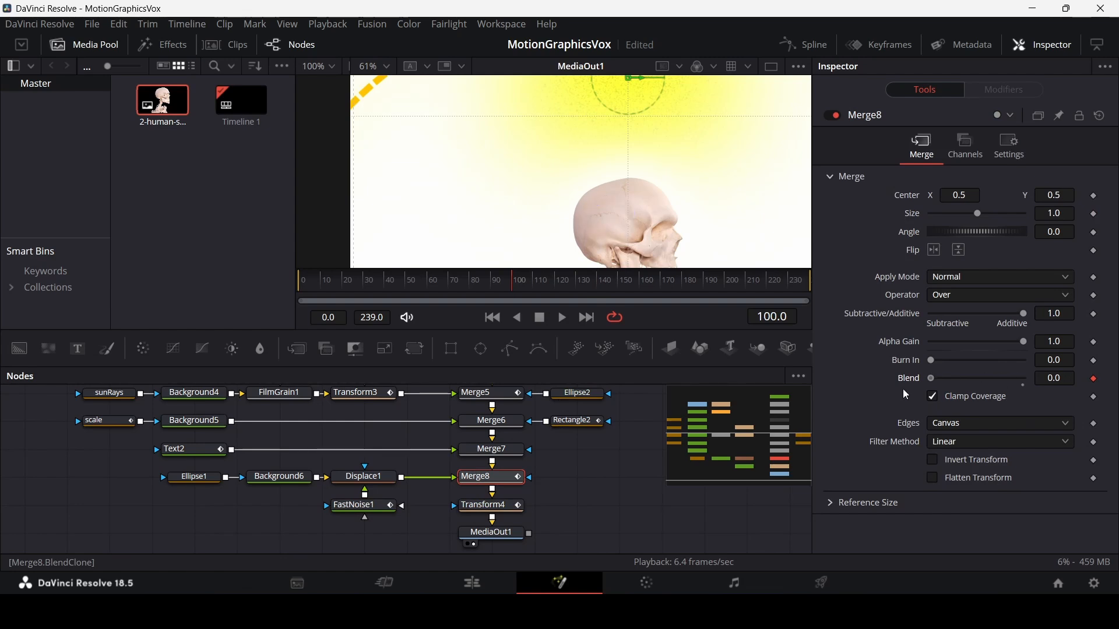
left_click(535, 286)
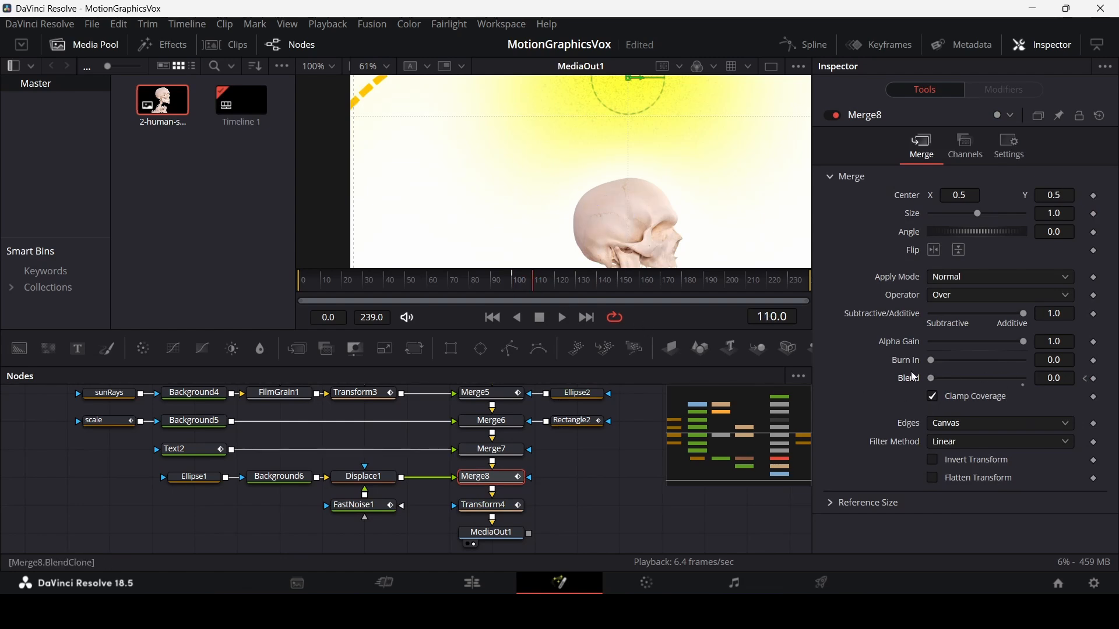
left_click_drag(934, 385, 1029, 382)
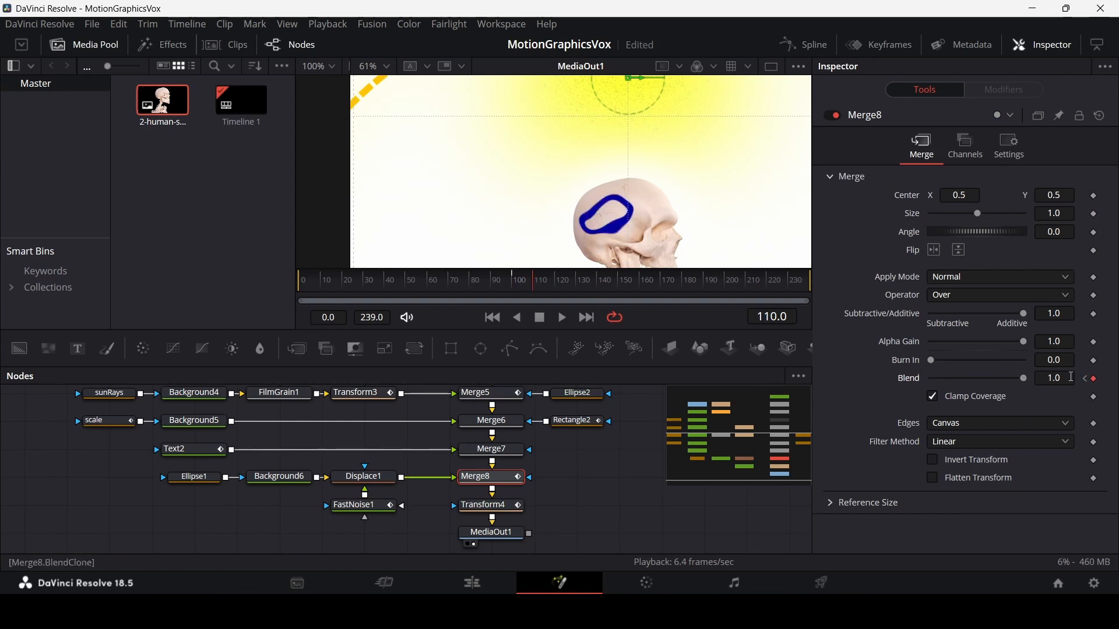
Fade out the blue ring by keyframing Merge8's Blend at 1 on frame 130 and 0 on frame 140.
left_click(578, 287)
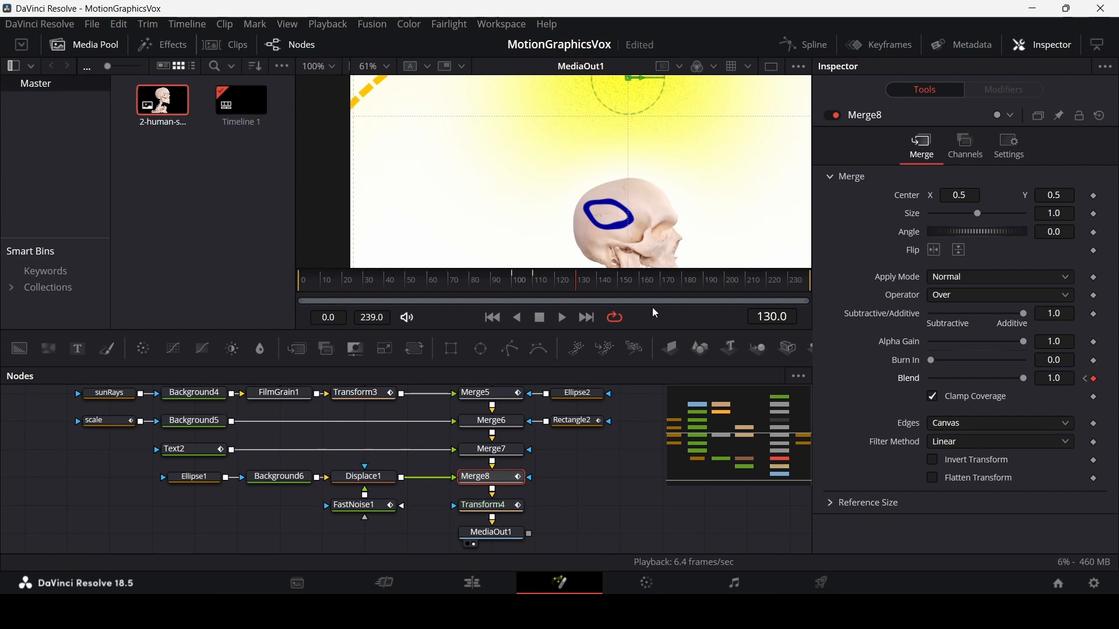
left_click(598, 288)
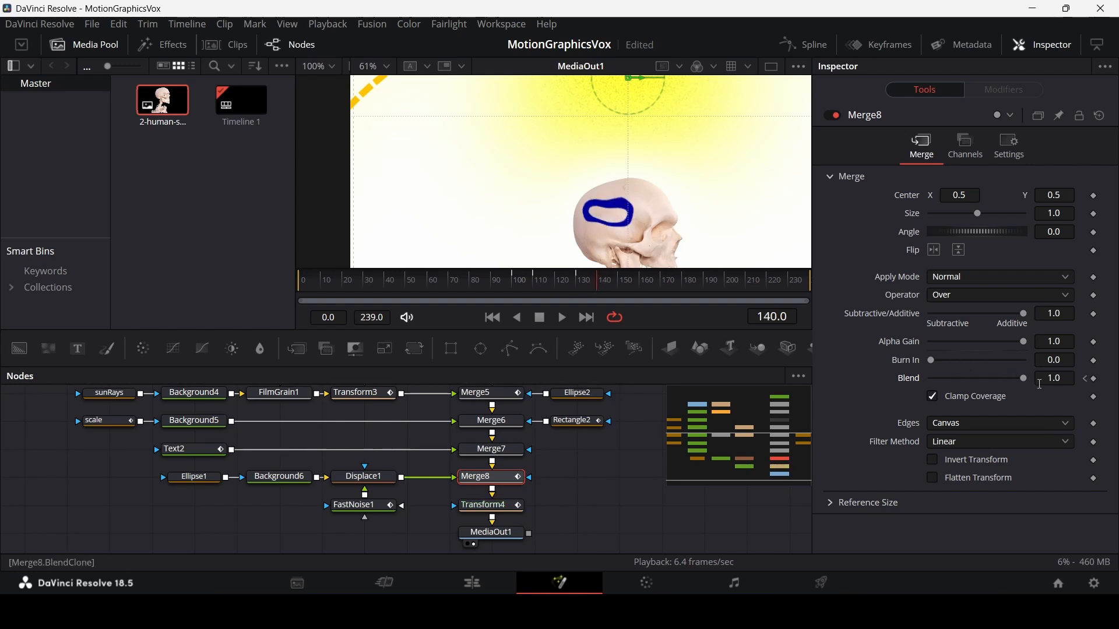
left_click_drag(1026, 382, 878, 392)
Play back the blue ring's fade and distortion animation from frame 76.
left_click(462, 282)
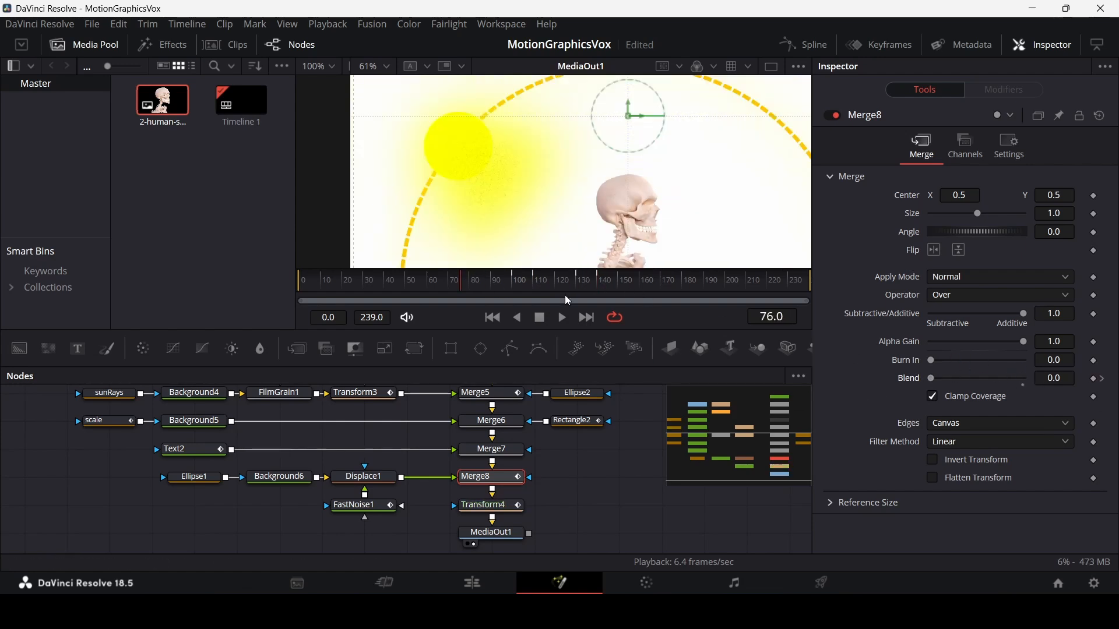
left_click(563, 318)
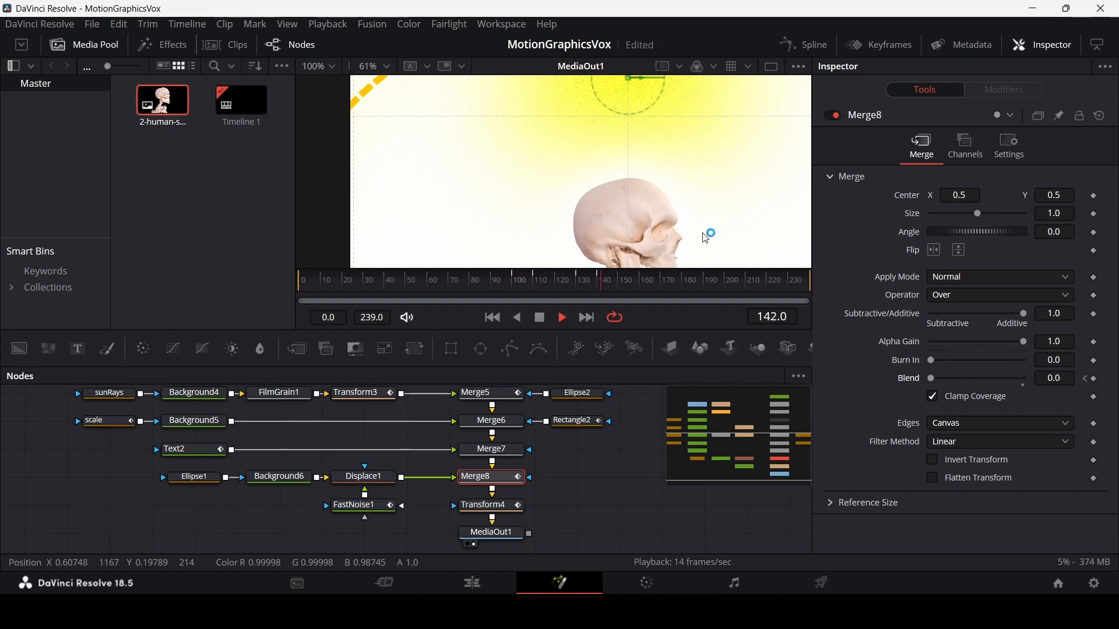
Add Center and Size keyframes to Transform4 at frame 140.
left_click(492, 505)
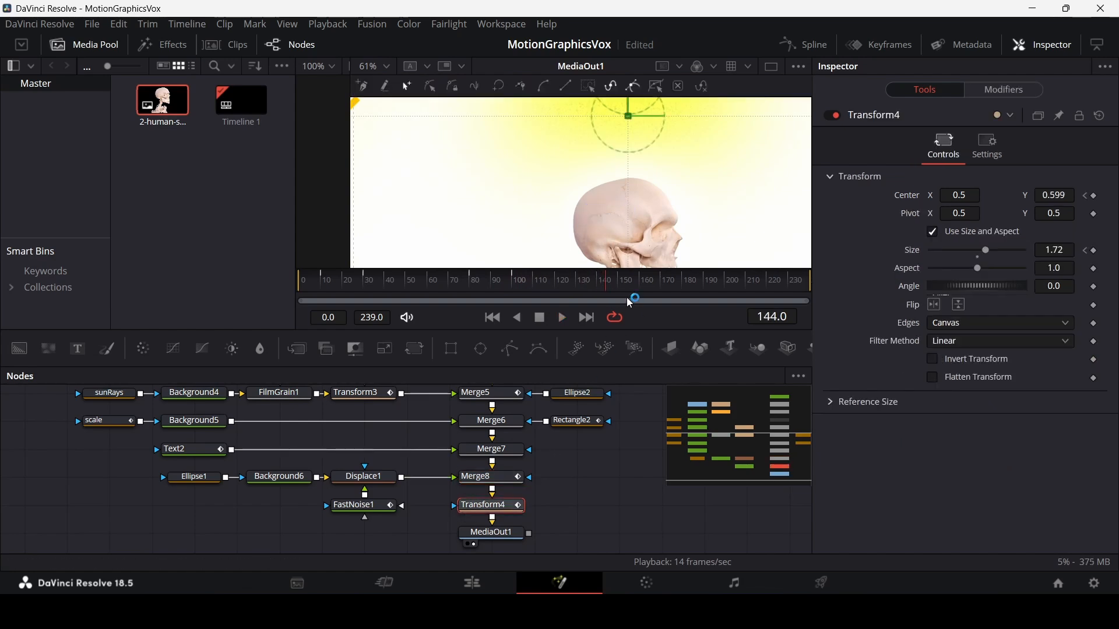
left_click(598, 285)
left_click_drag(596, 285, 600, 284)
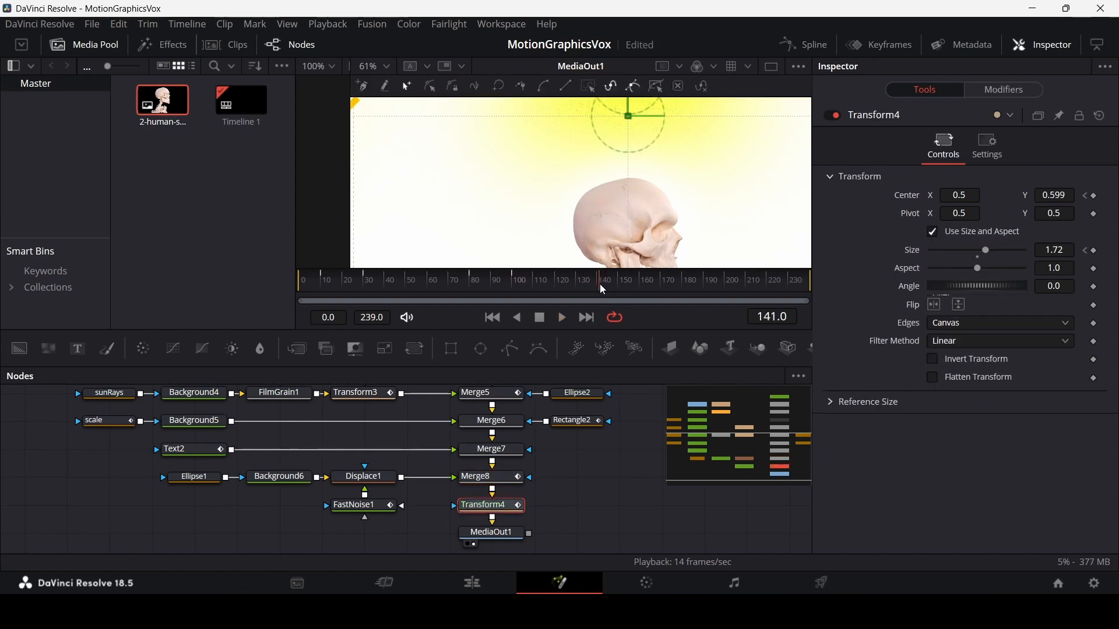
left_click(1097, 263)
left_click(1097, 196)
Check Transform4's values at frame 80, then set Center Y to 0.5 and try a Size of 1 at frame 140.
left_click_drag(473, 289, 475, 282)
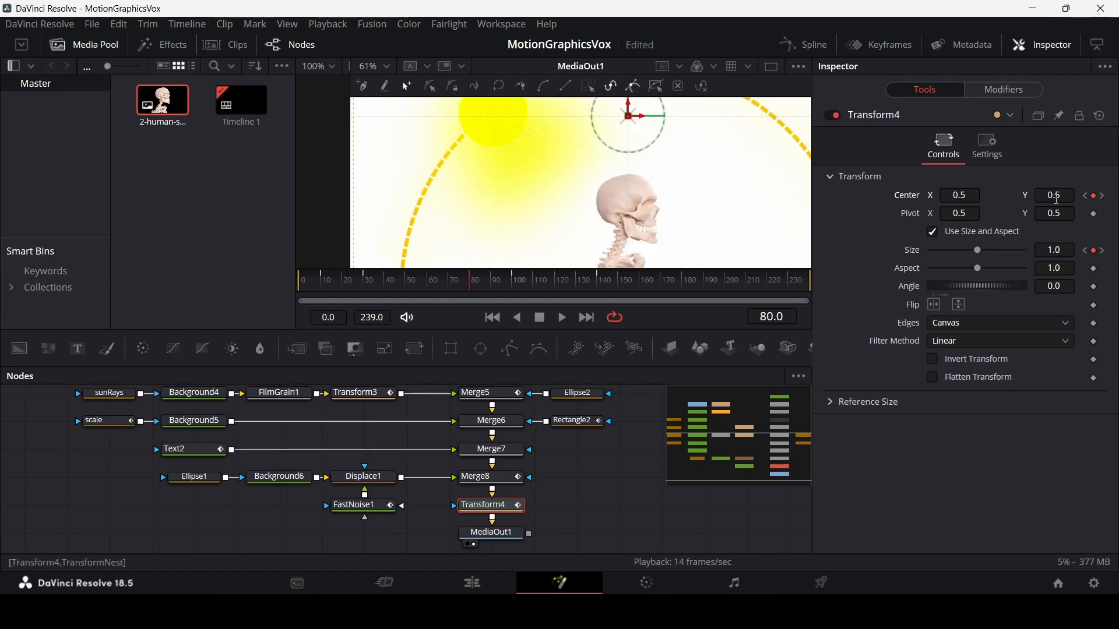
left_click_drag(590, 286, 596, 286)
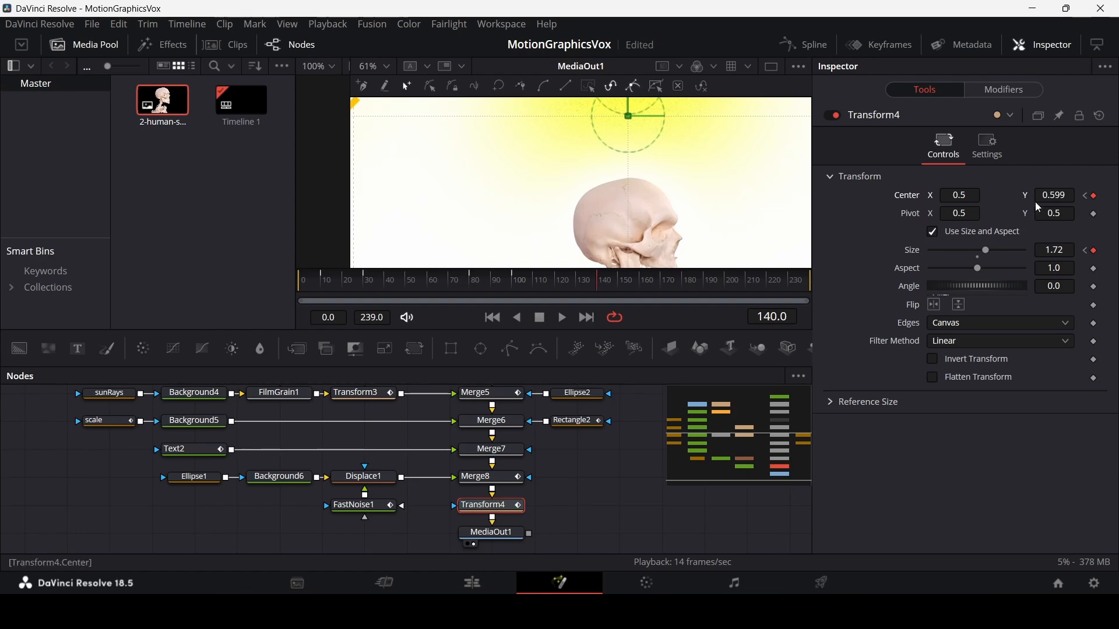
left_click(1055, 191)
type("0.5")
key("Tab")
left_click(1065, 252)
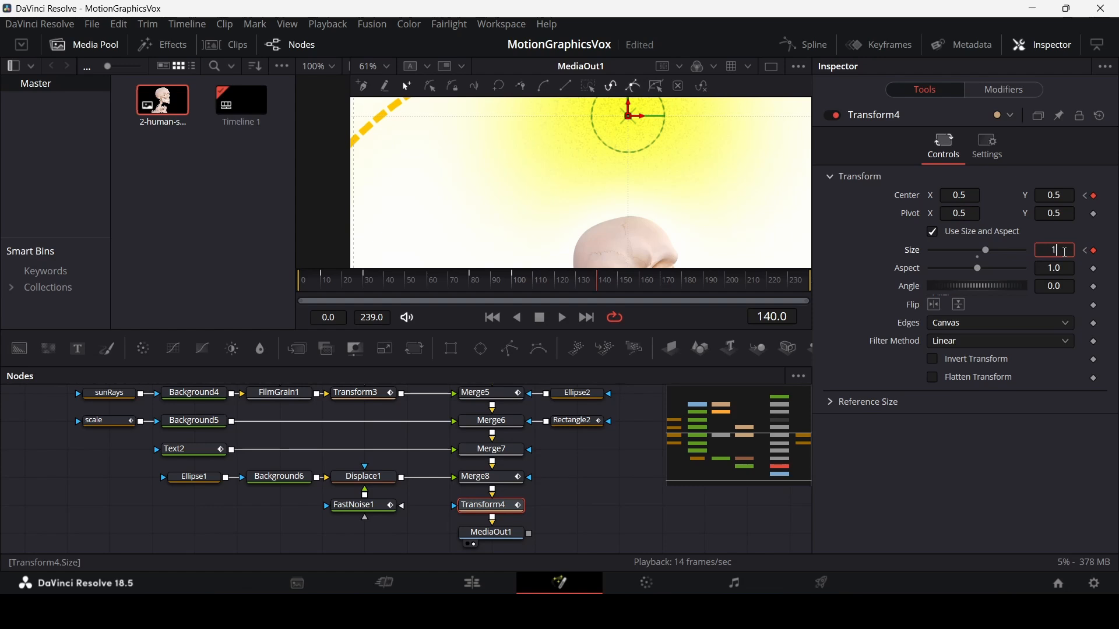
key("Tab")
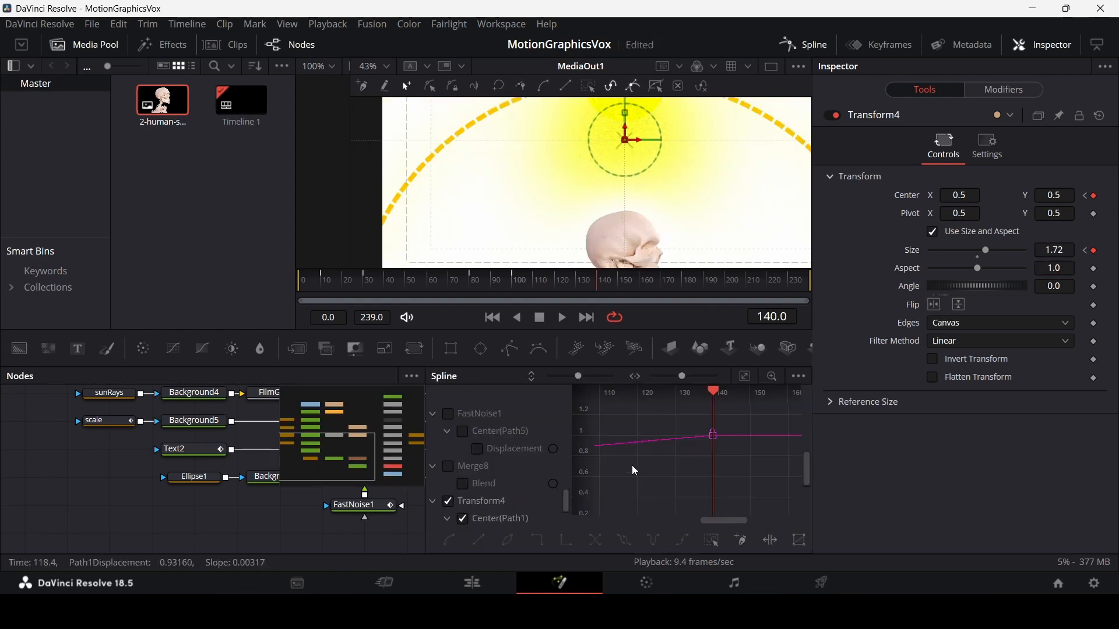
Add Transform4 Center and Size keyframes at frame 160, and set Size to 1 there.
left_click_drag(267, 510, 210, 511)
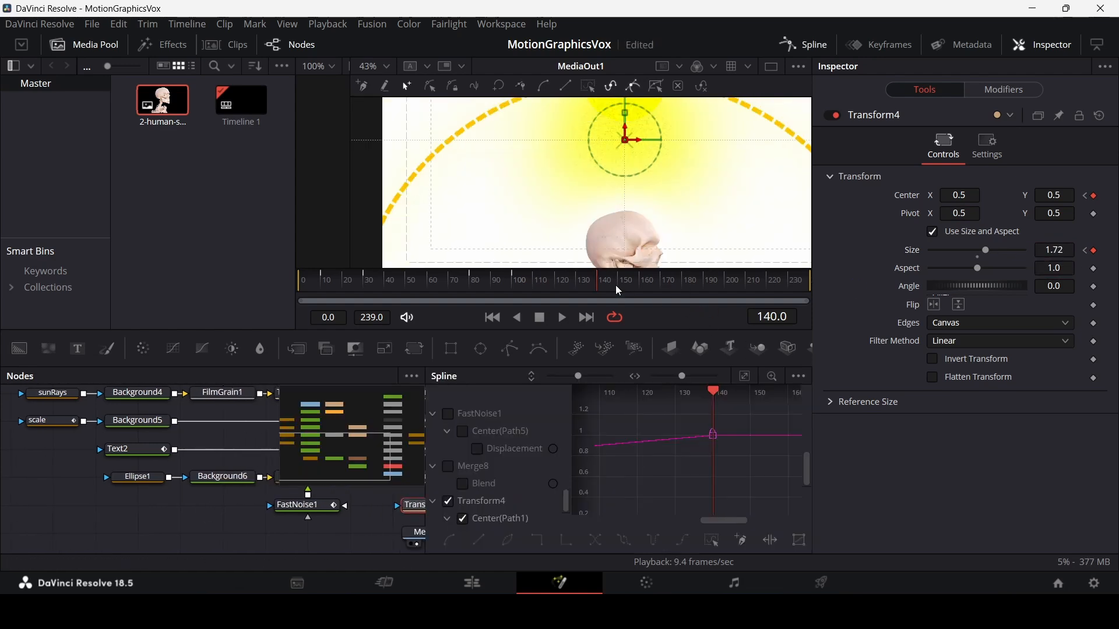
left_click_drag(609, 290, 640, 287)
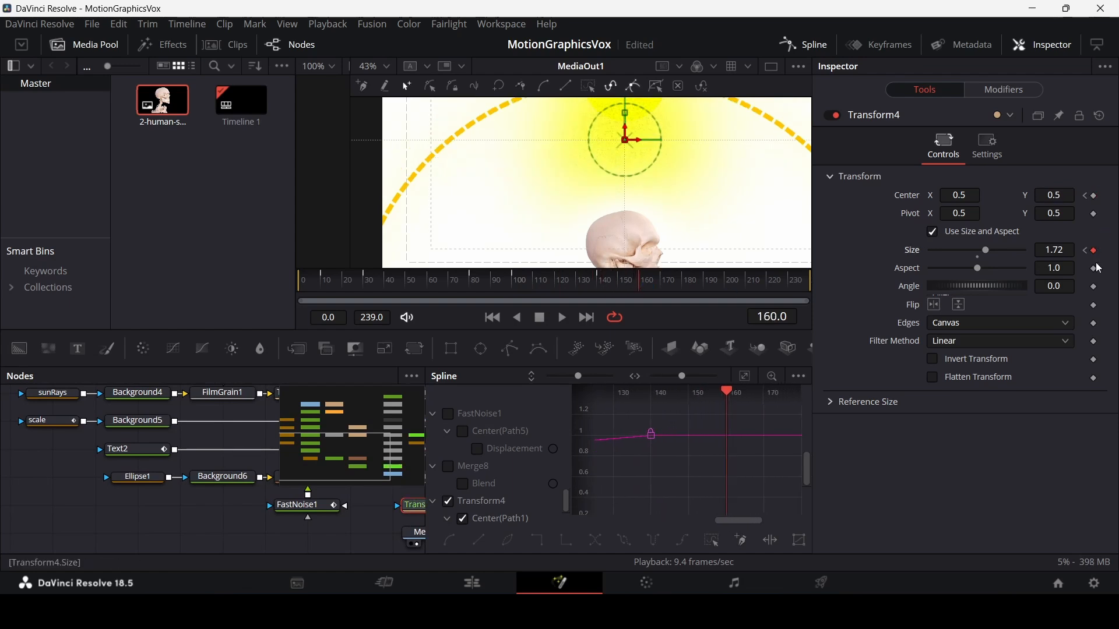
scroll(638, 214, "down", 2)
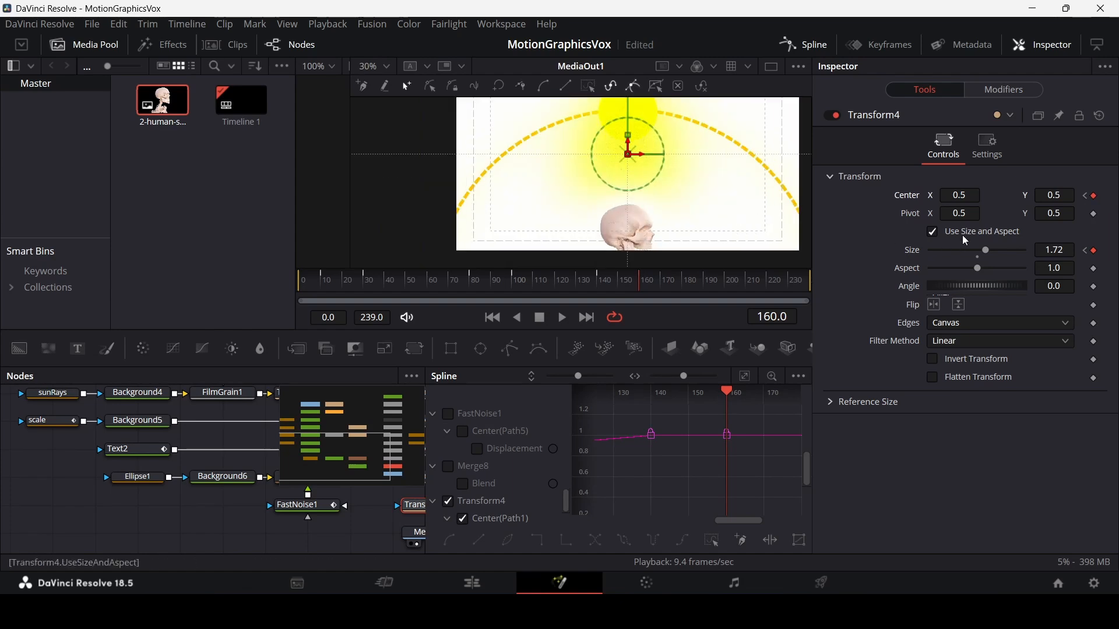
left_click(1061, 251)
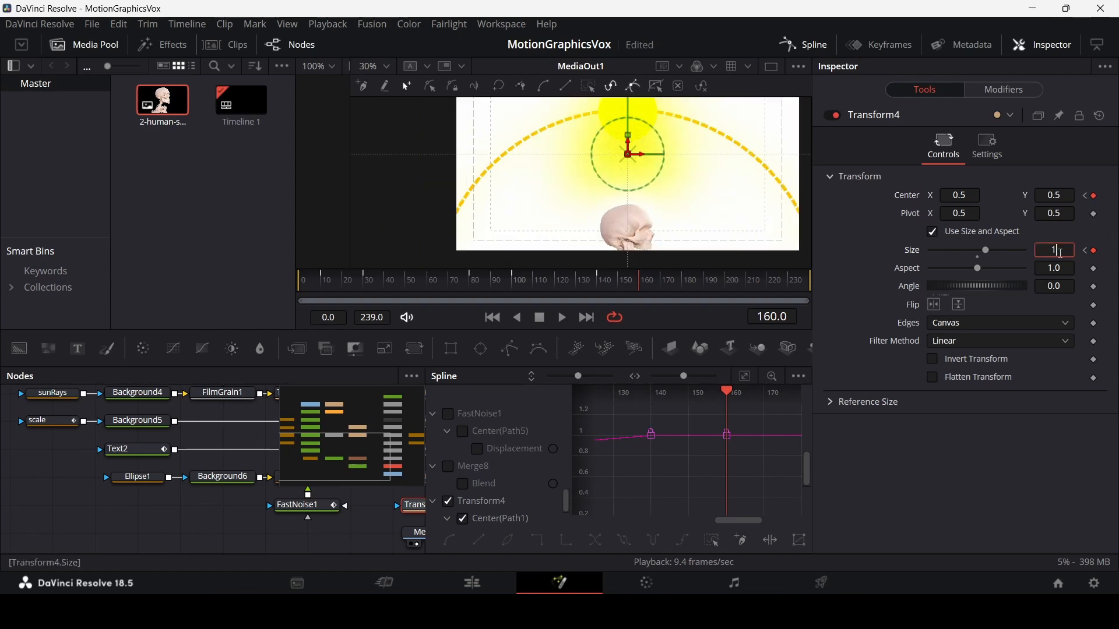
key("Tab")
Copy Transform4's Center Y value of 0.599 from frame 100 to the keyframe at frame 140.
left_click(595, 282)
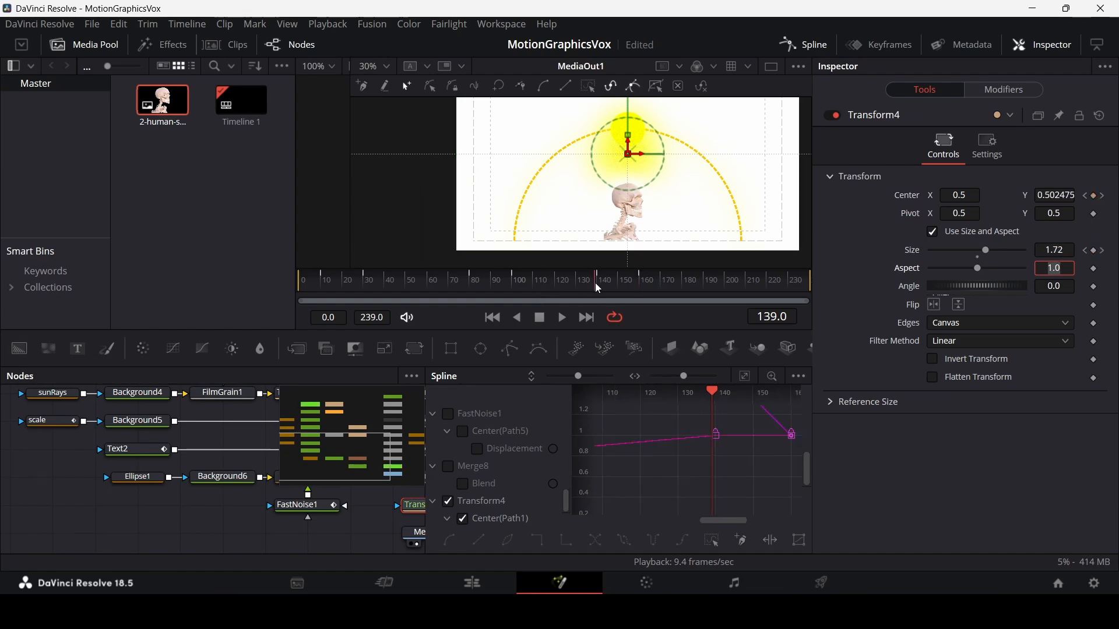
left_click_drag(596, 282, 514, 287)
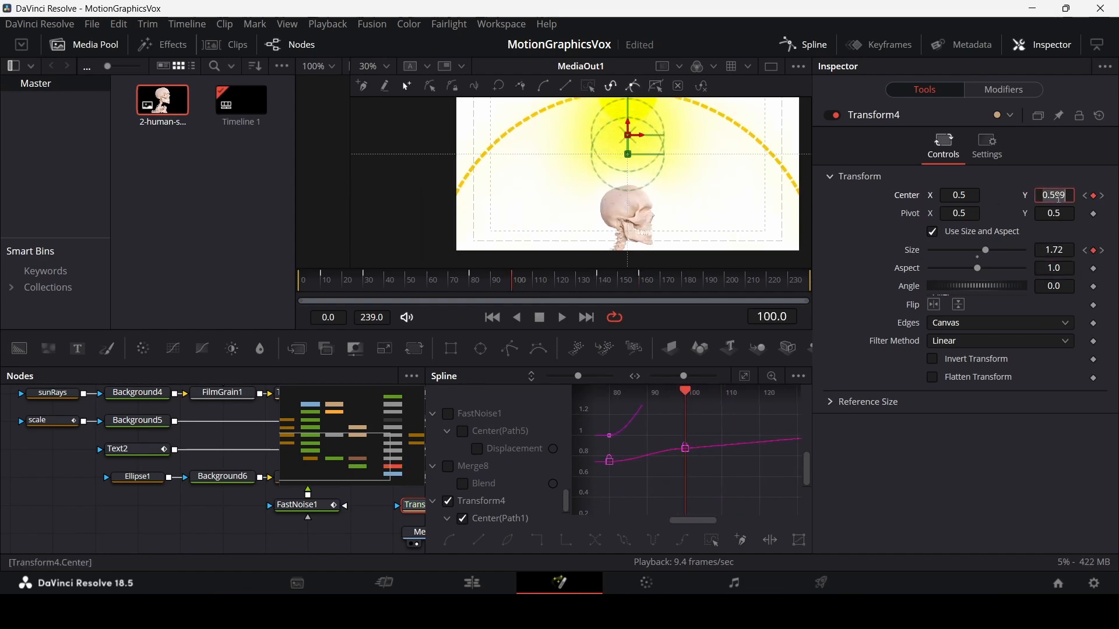
left_click_drag(599, 279, 593, 284)
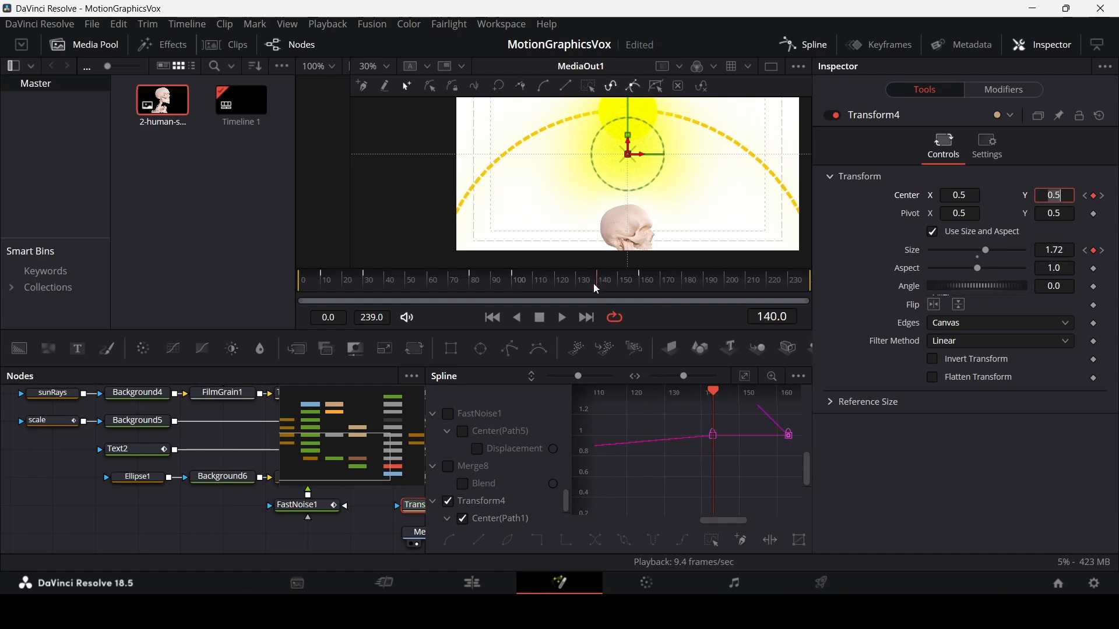
key("Return")
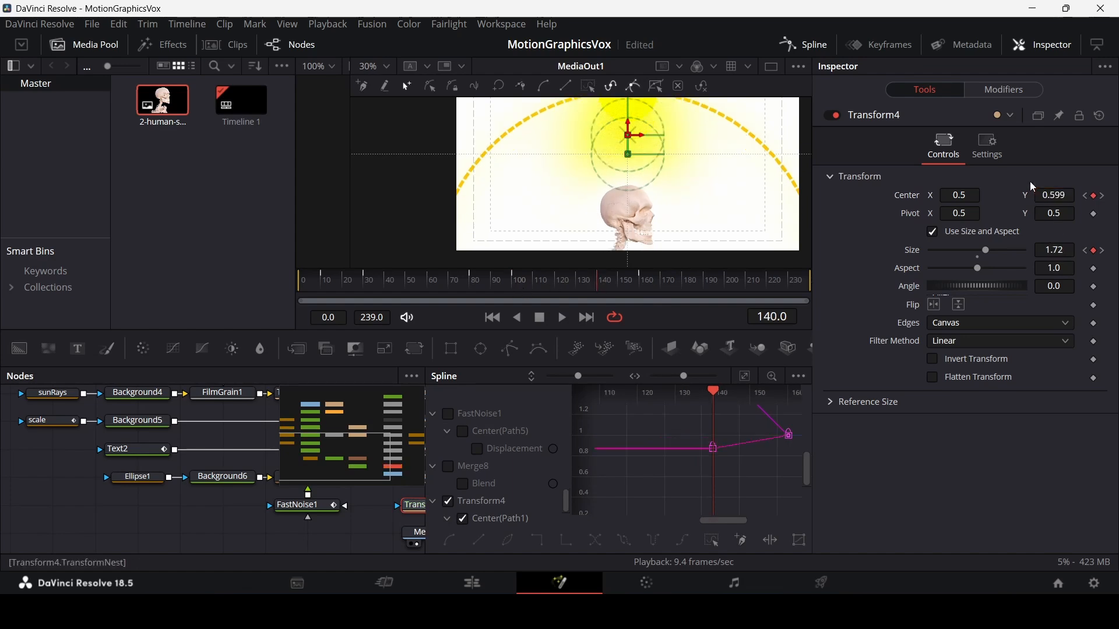
Play back the camera hold and zoom-out from frame 96.
left_click(505, 282)
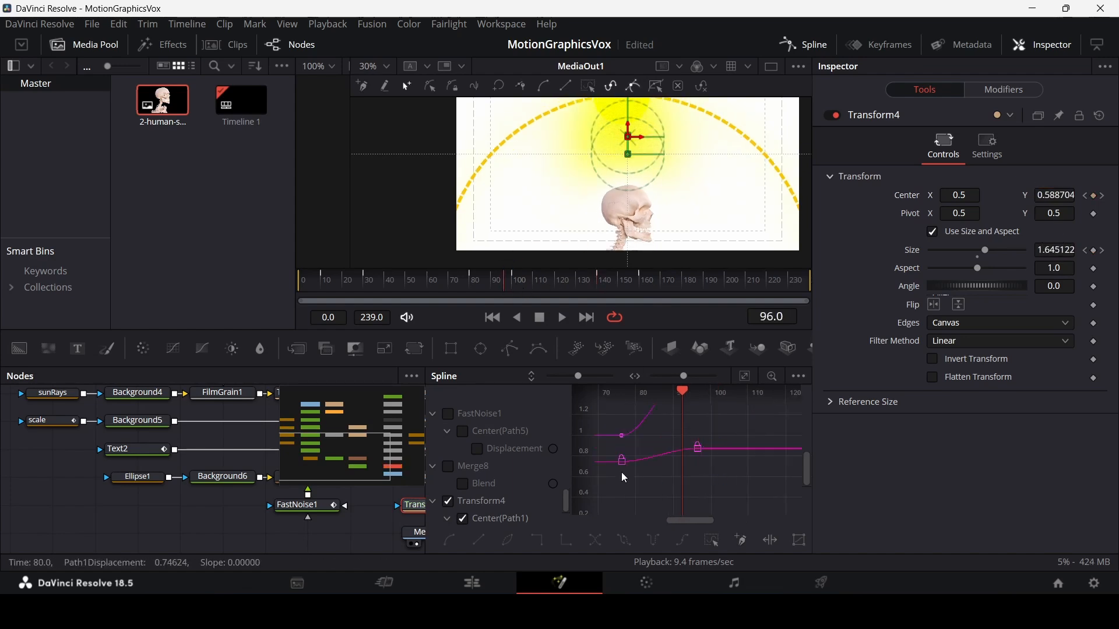
key("space")
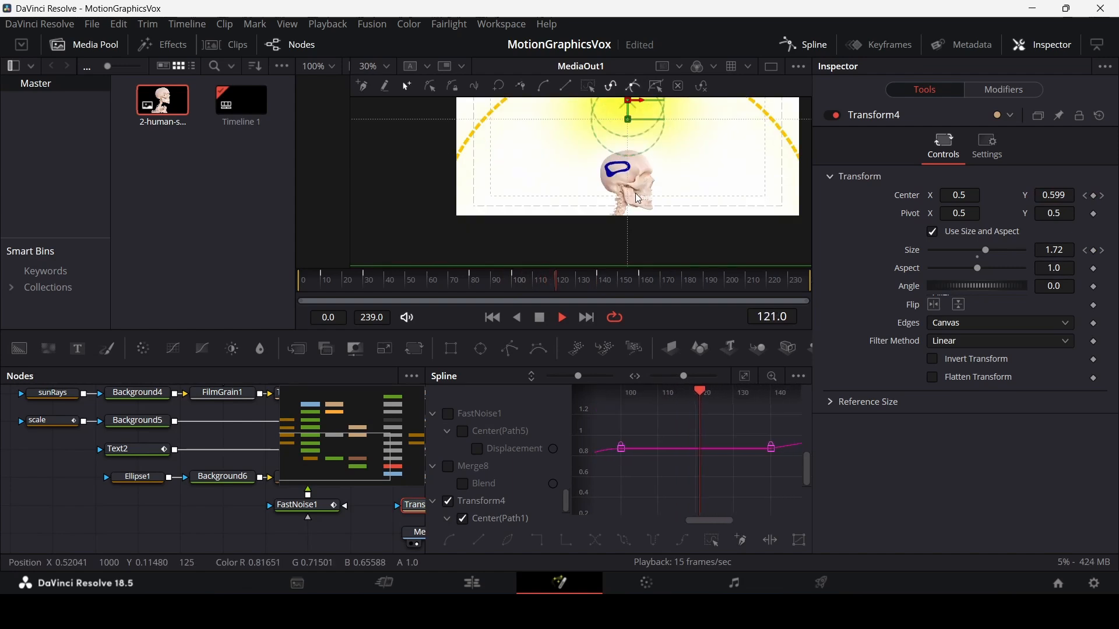
scroll(639, 201, "down", 2)
scroll(636, 185, "up", 1)
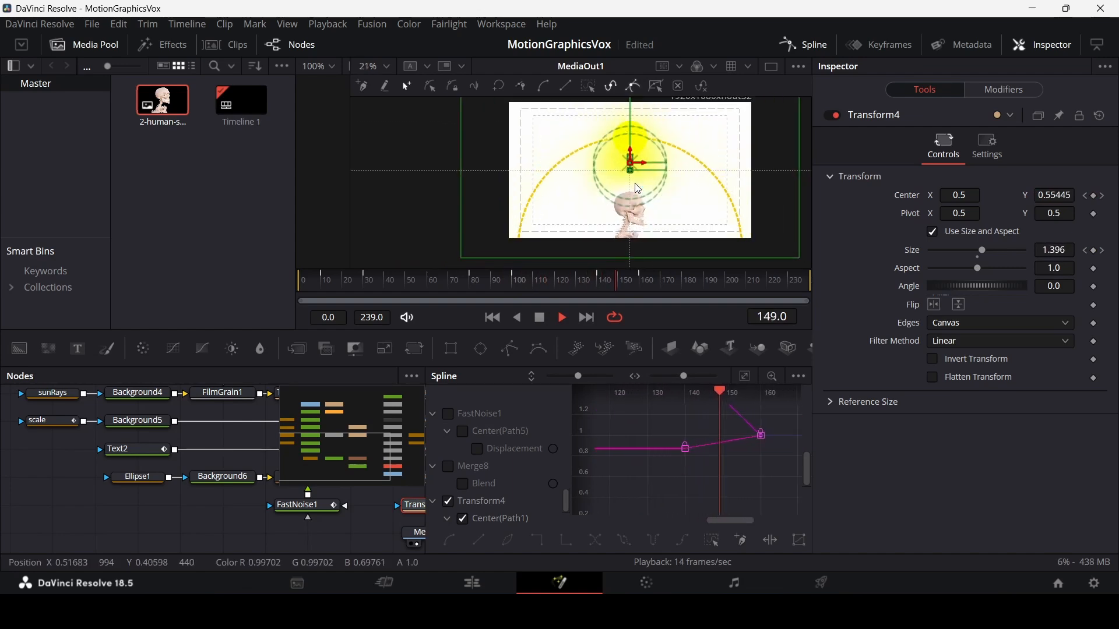
key("space")
Isolate Transform4's Center Displacement curve and ease its keyframes at frames 140 and 160.
left_click_drag(714, 479, 678, 496)
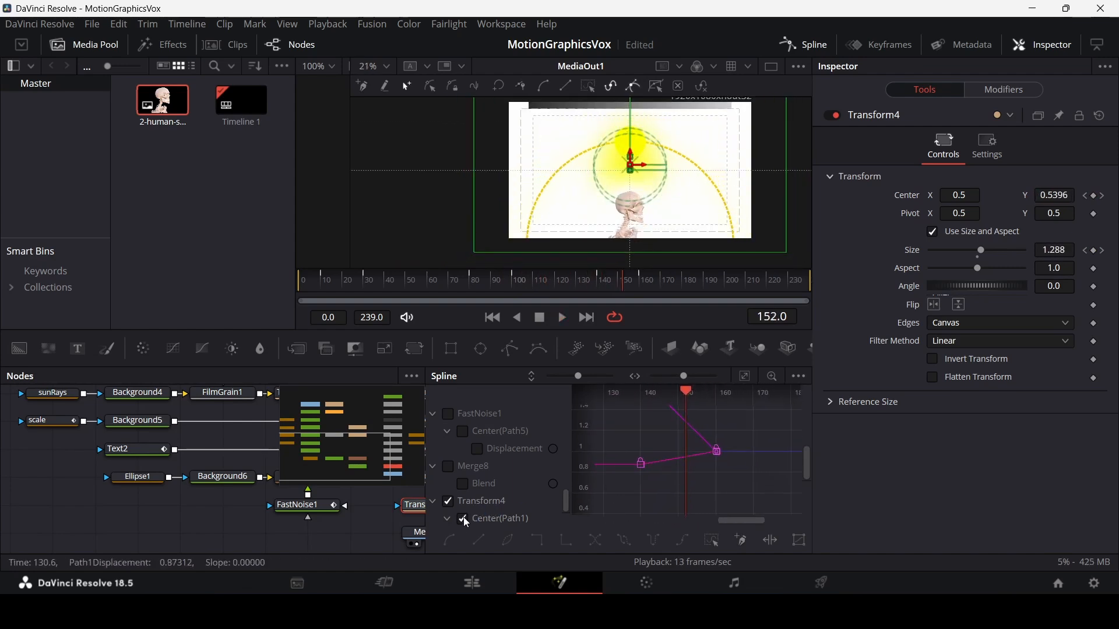
scroll(462, 517, "down", 2)
left_click(462, 503)
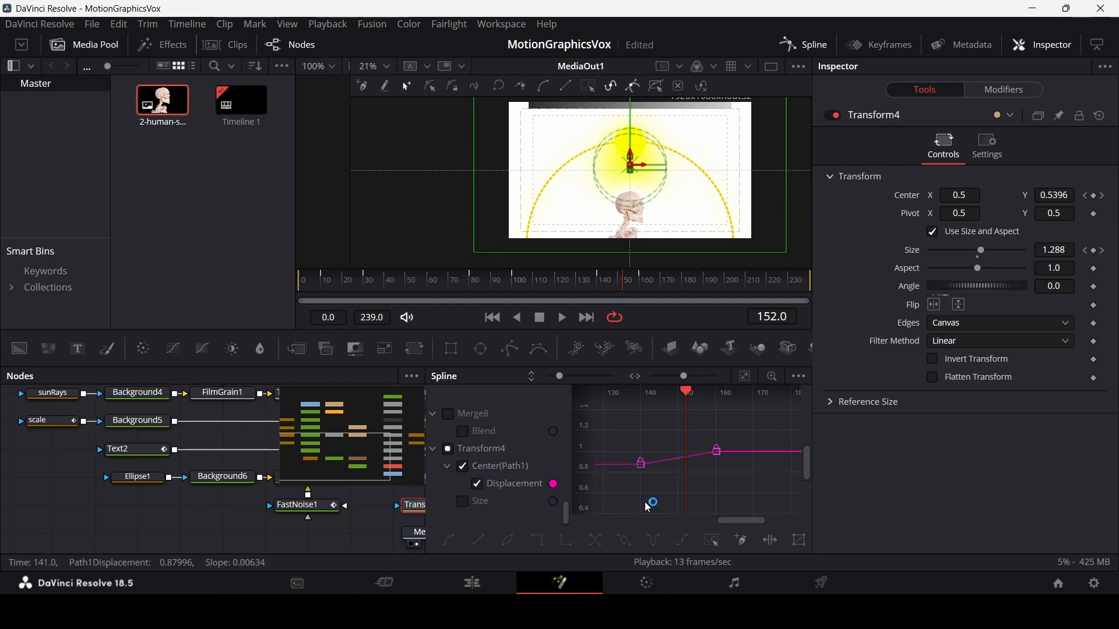
left_click_drag(622, 482, 729, 441)
Isolate Transform4's Size curve, ease its keyframes at frames 140 and 160, and play back the zoom-out.
left_click(477, 485)
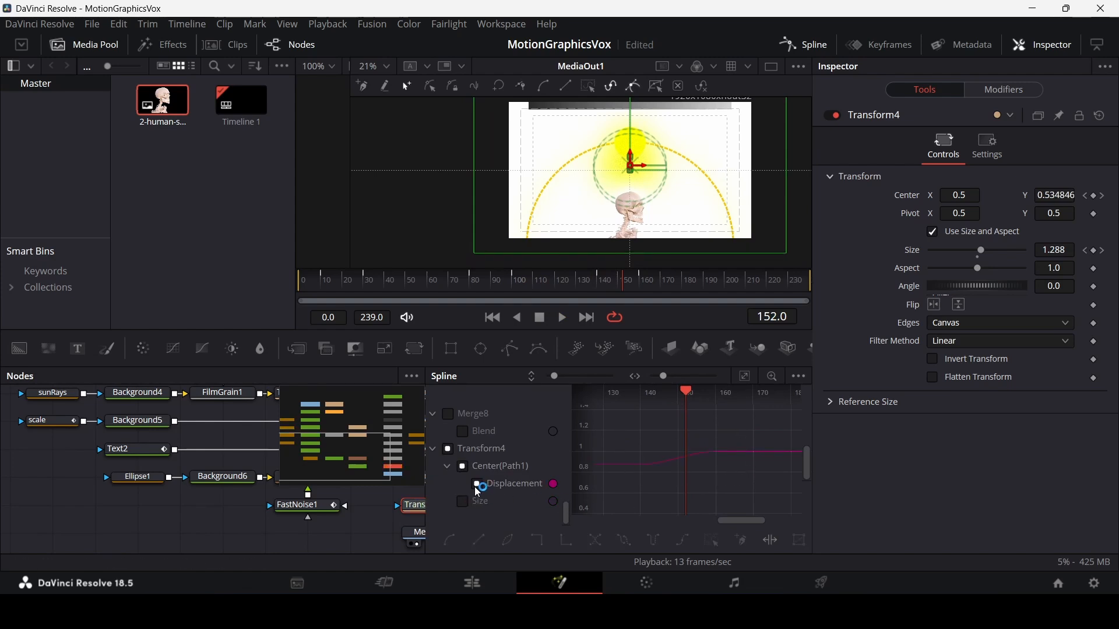
left_click(464, 502)
scroll(629, 418, "up", 3)
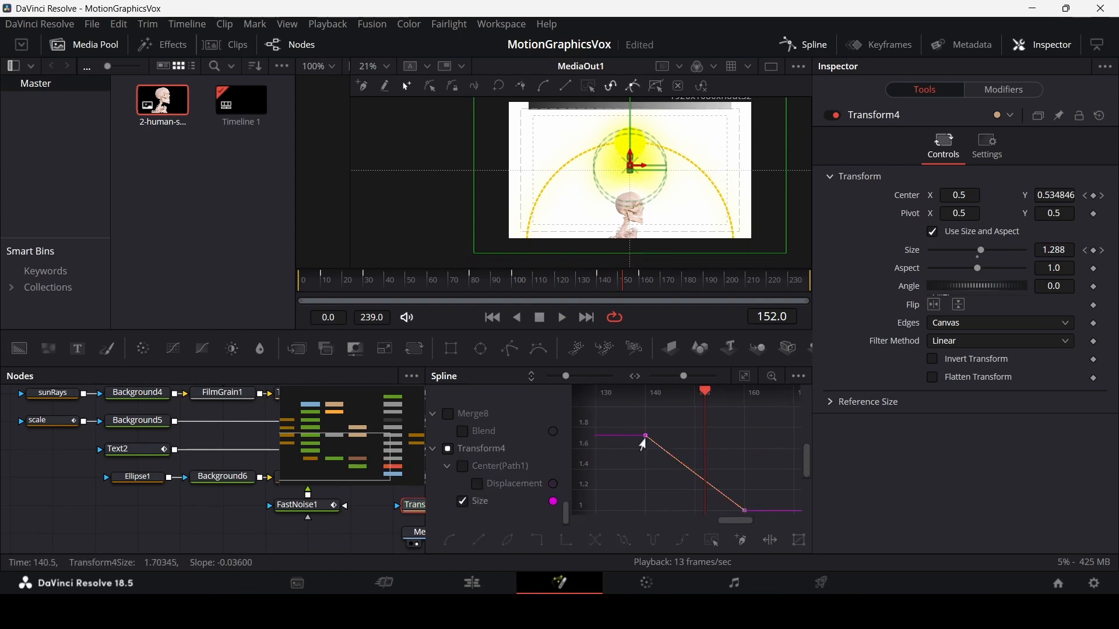
left_click_drag(634, 427, 765, 537)
key("s")
left_click(807, 44)
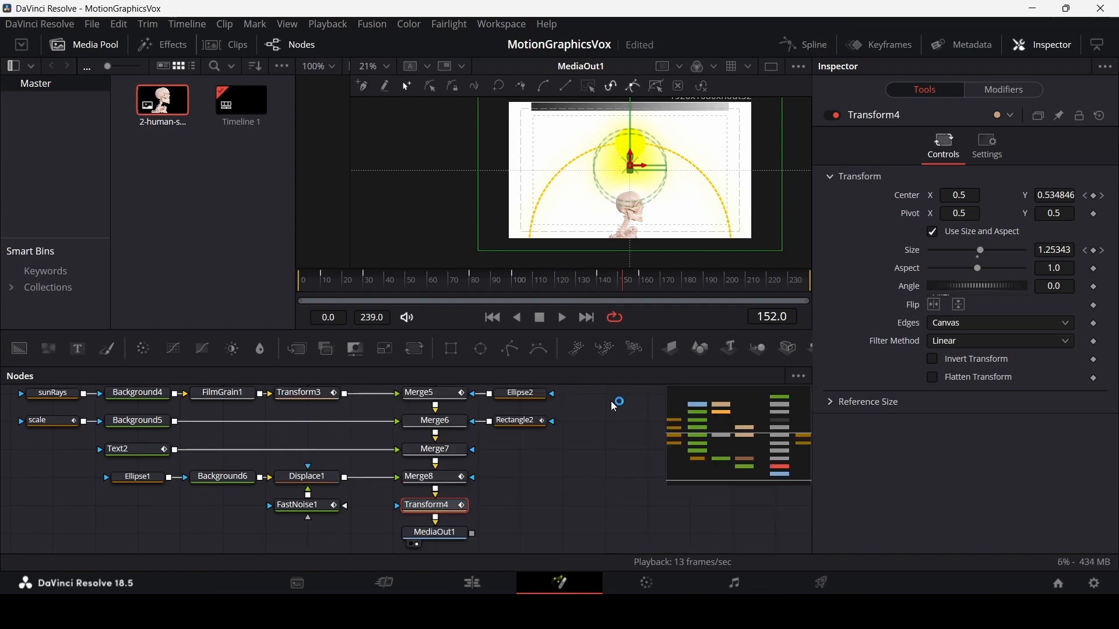
left_click(582, 278)
key("space")
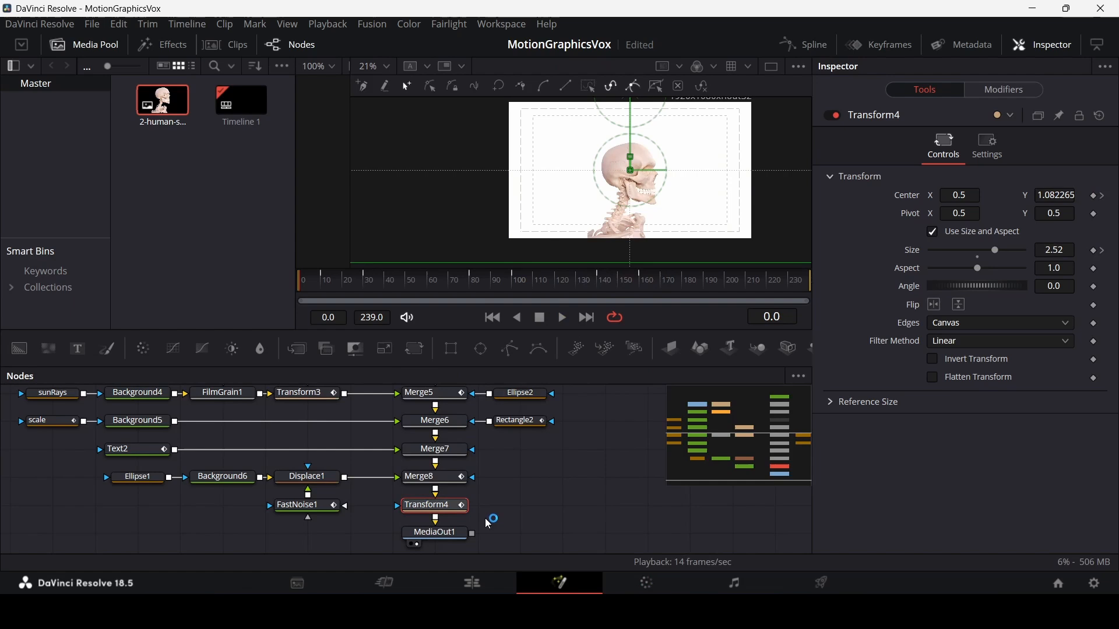
Keyframe Polygon1's Length at 0 on frame 150 and 1 on frame 180.
scroll(516, 477, "up", 3)
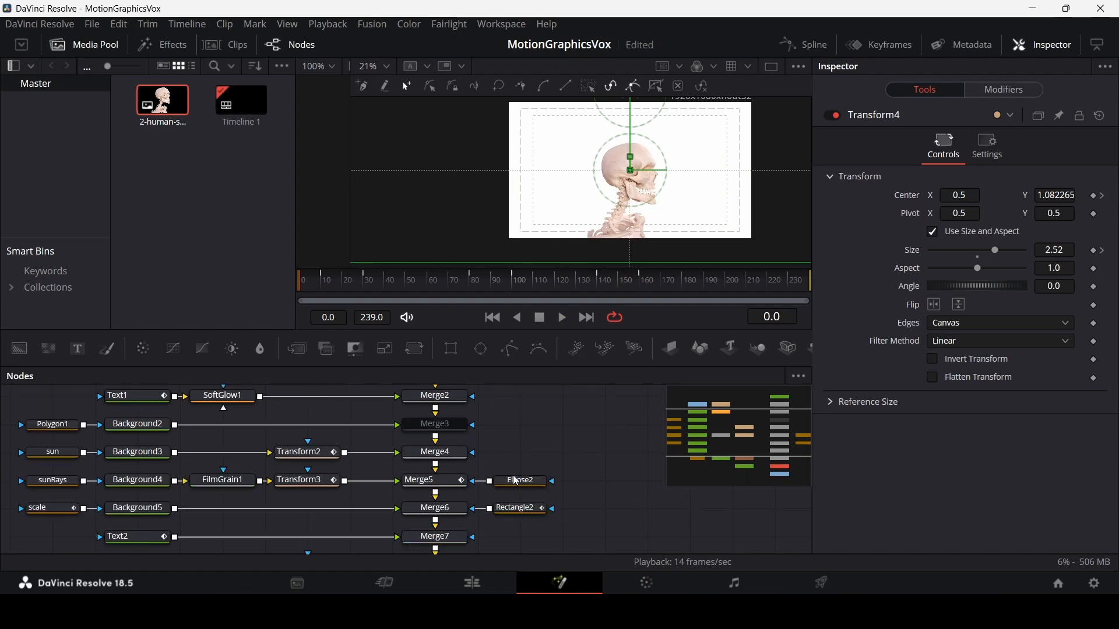
left_click_drag(387, 447, 529, 487)
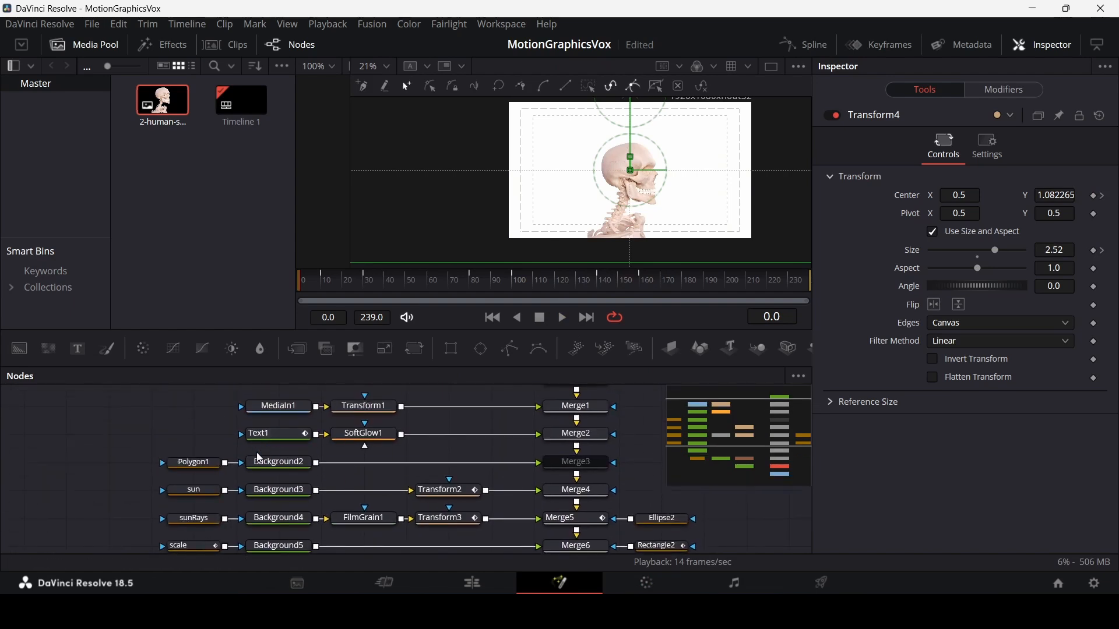
left_click(204, 464)
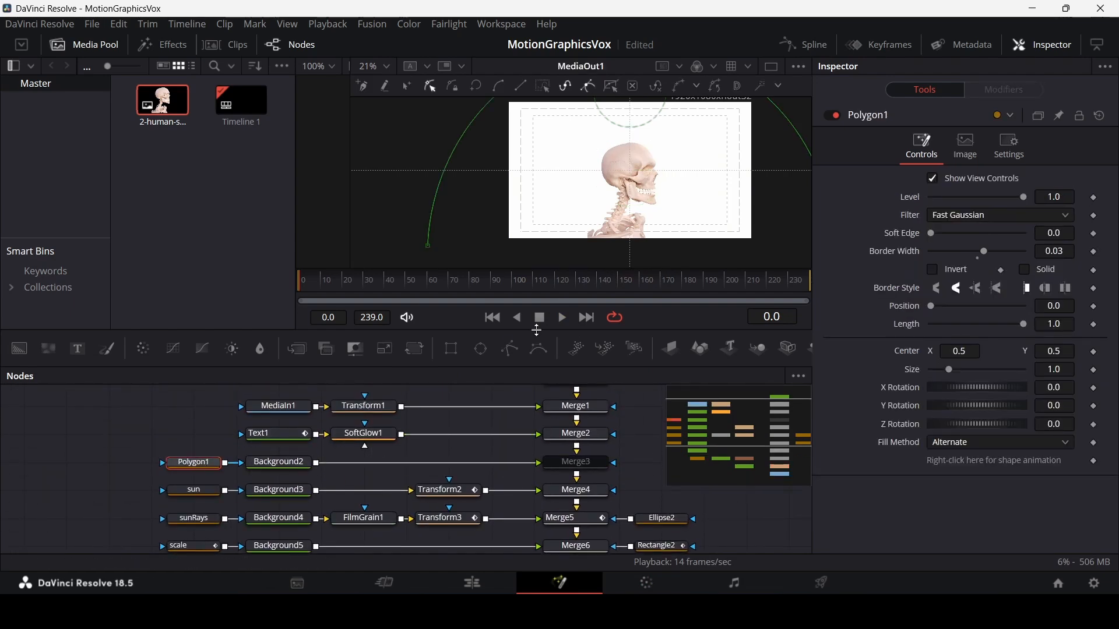
left_click_drag(597, 278, 618, 281)
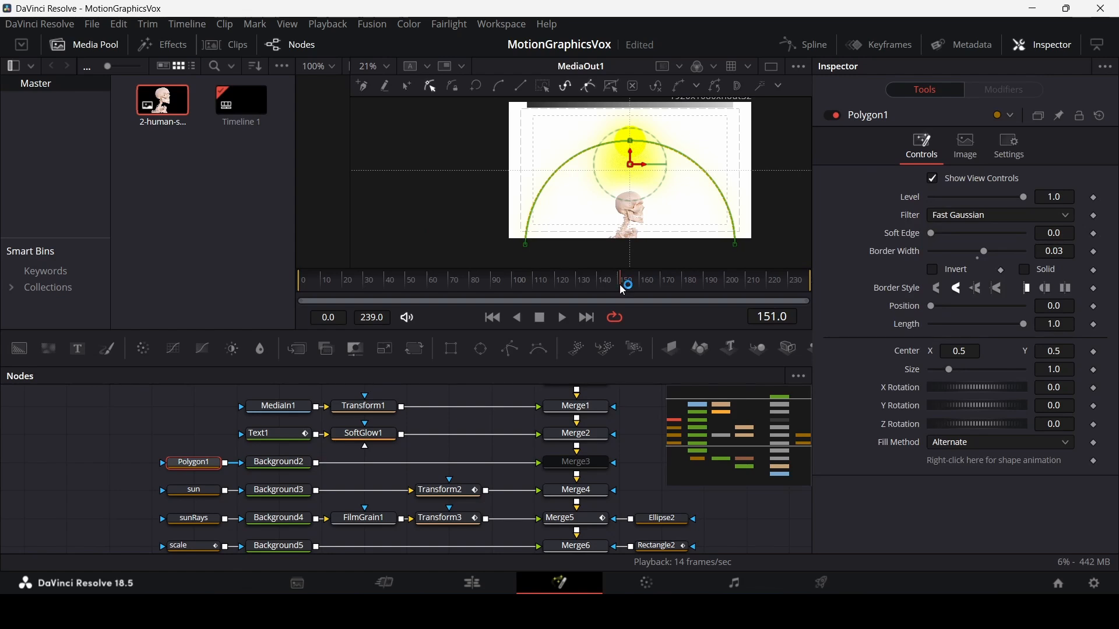
left_click_drag(1025, 322, 877, 328)
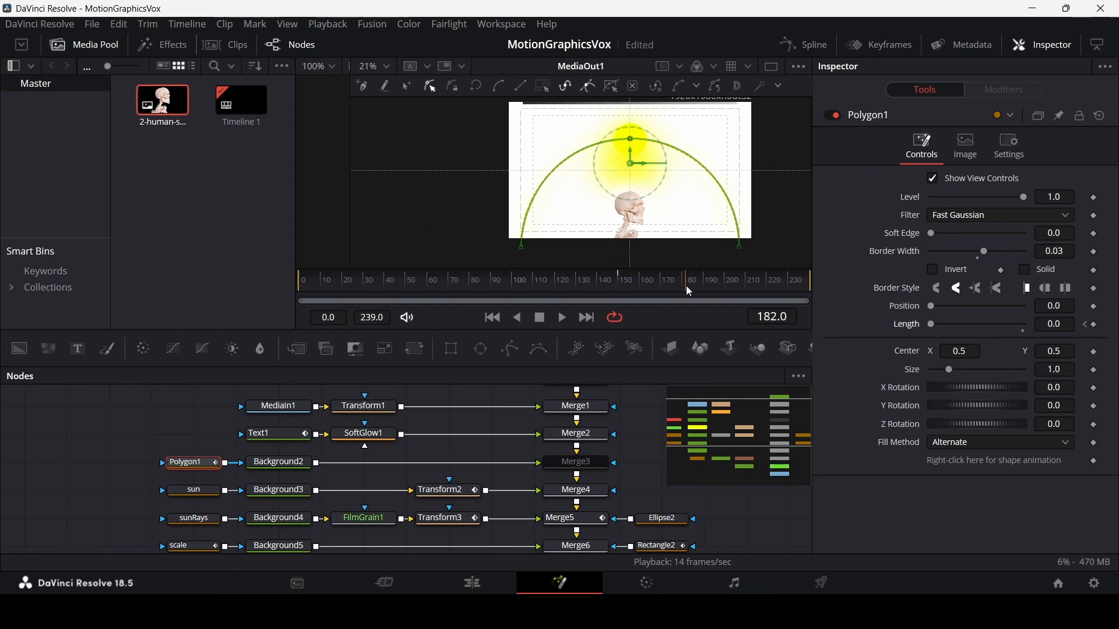
left_click_drag(687, 287, 682, 288)
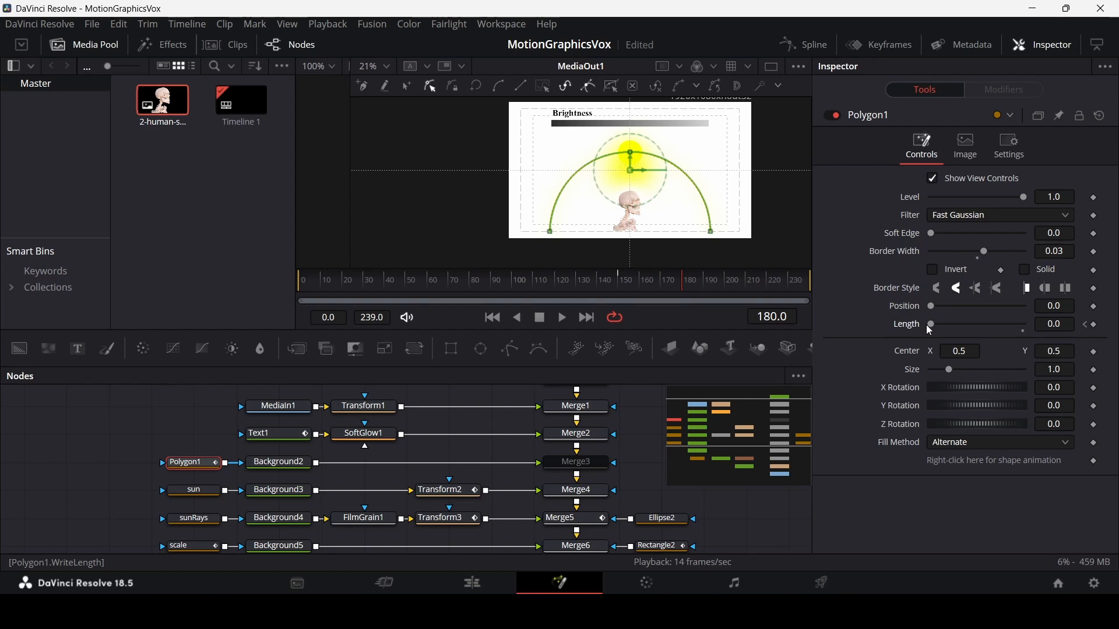
Enable the Merge3 node and play back the green arc's reveal from frame 147.
left_click(575, 462)
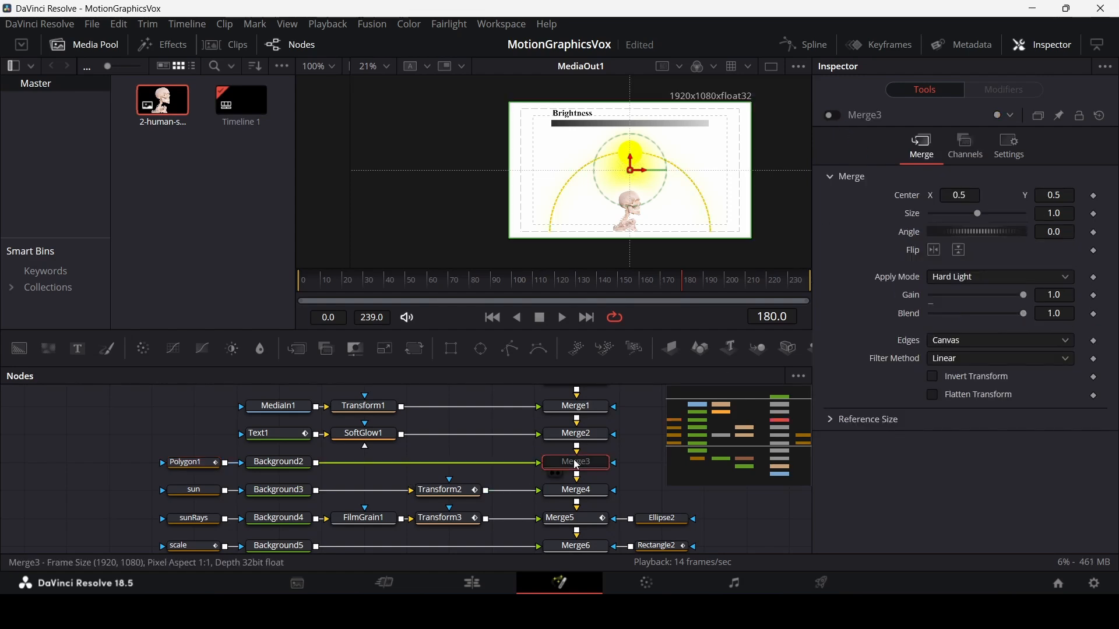
left_click(831, 115)
left_click_drag(672, 281, 617, 298)
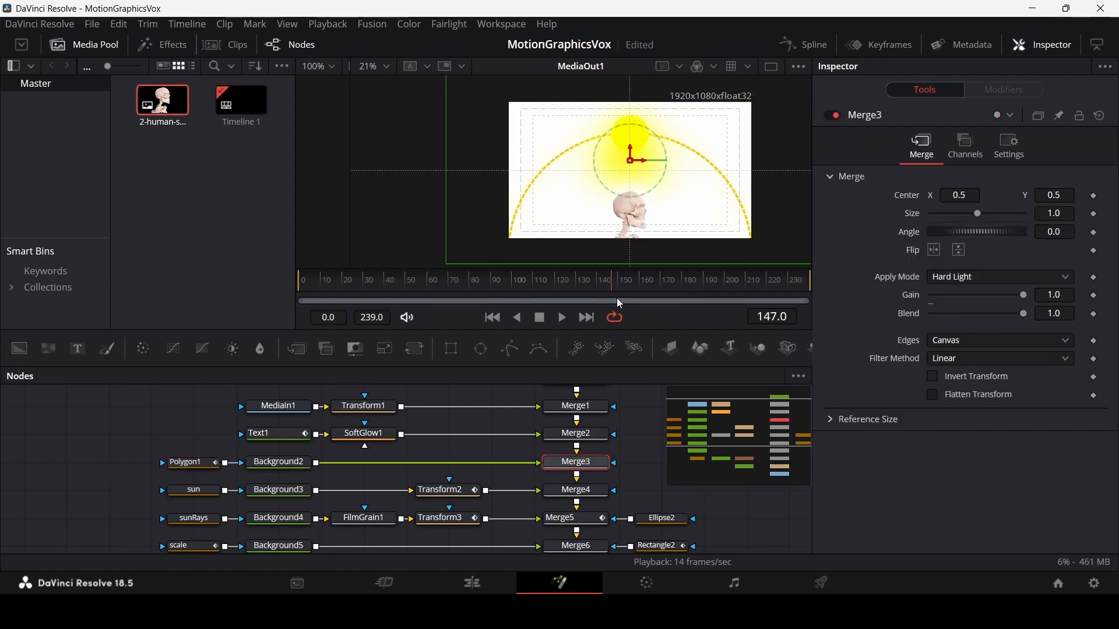
key("space")
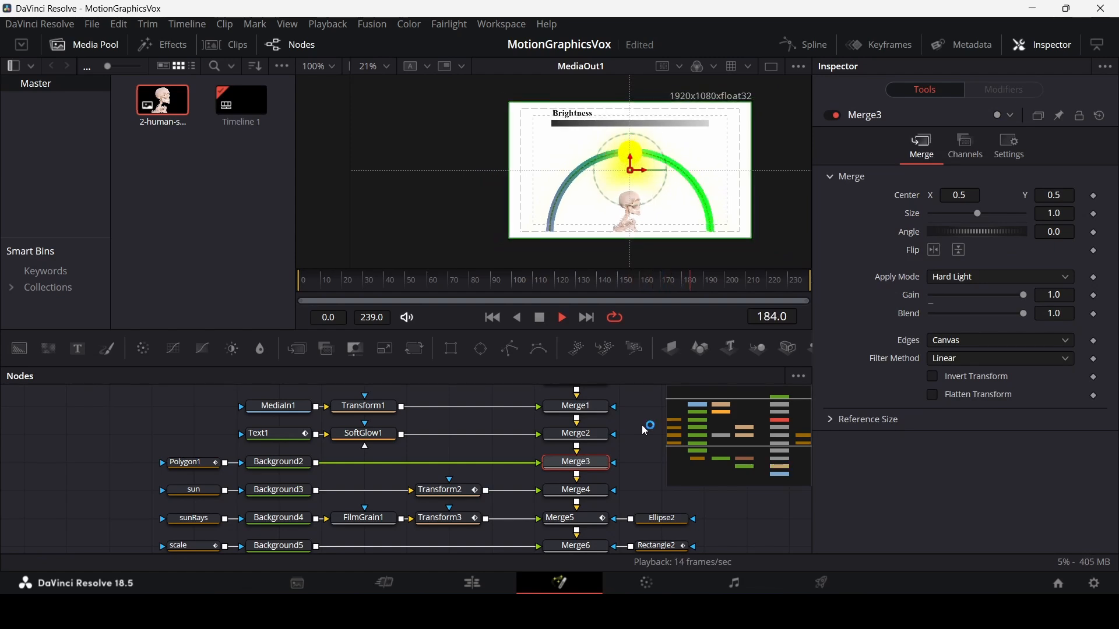
key("space")
Show only Polygon1's Length curve and ease its keyframes at frames 150 and 180.
left_click_drag(642, 425, 541, 427)
left_click(806, 44)
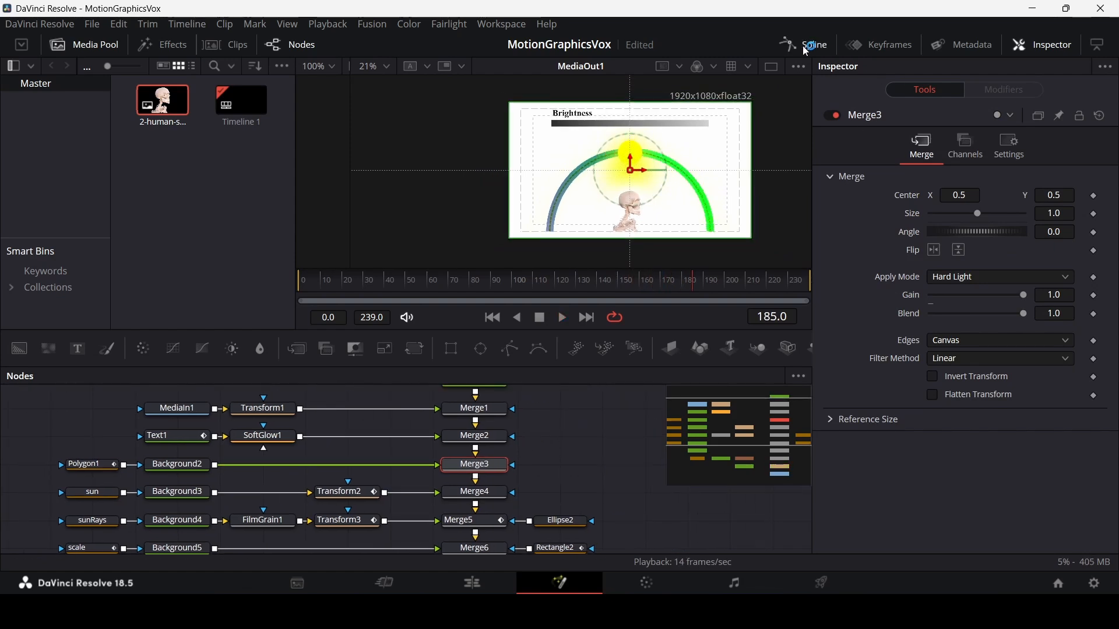
scroll(493, 474, "up", 4)
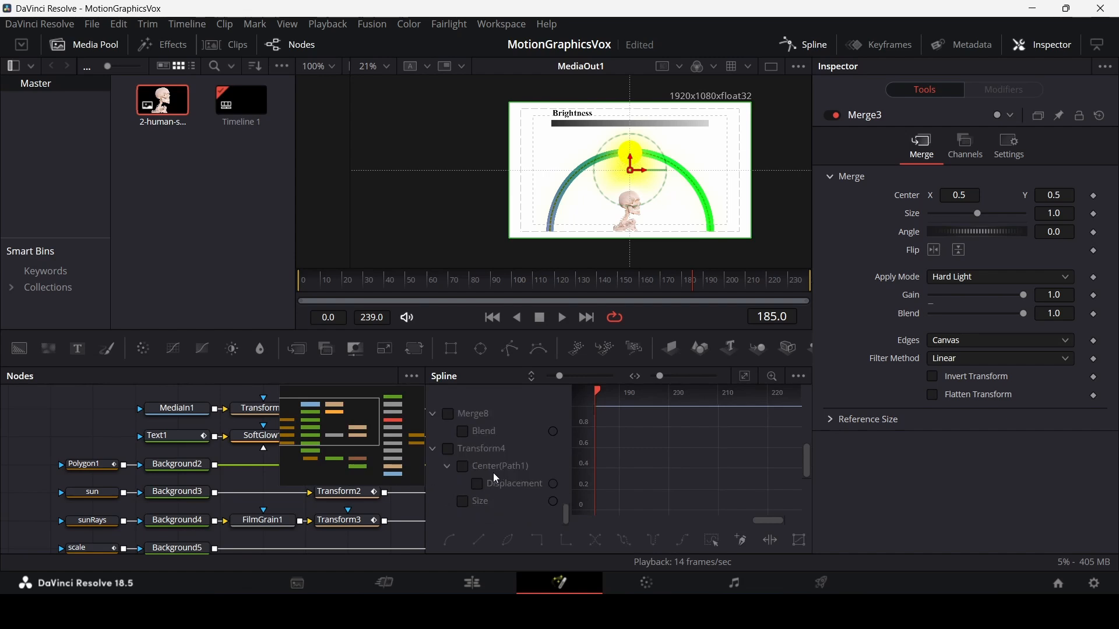
scroll(497, 478, "up", 3)
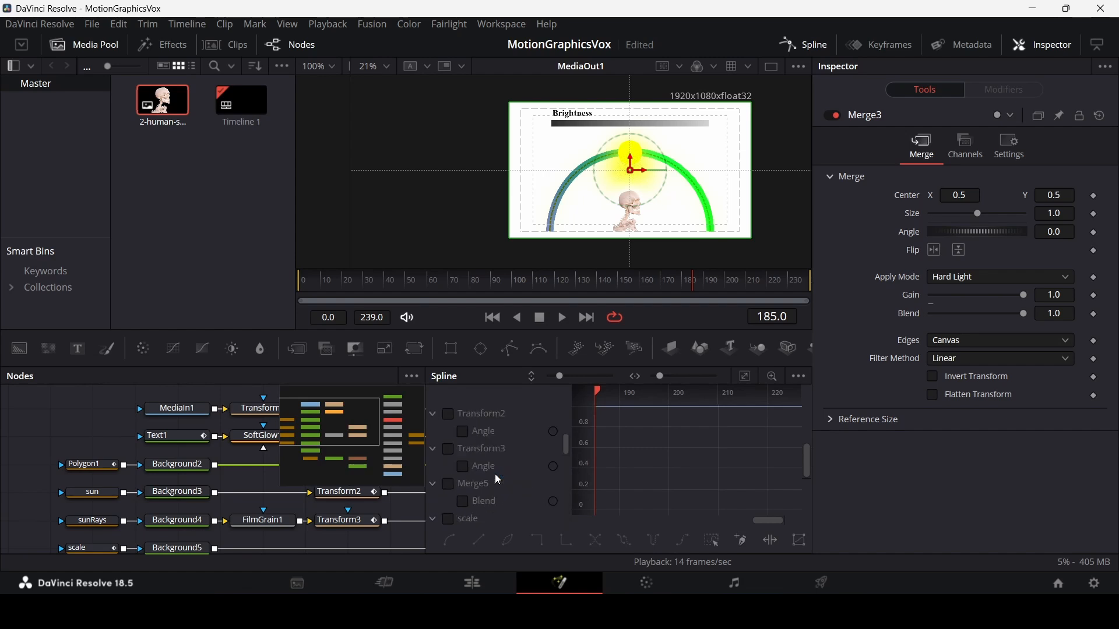
scroll(469, 475, "up", 3)
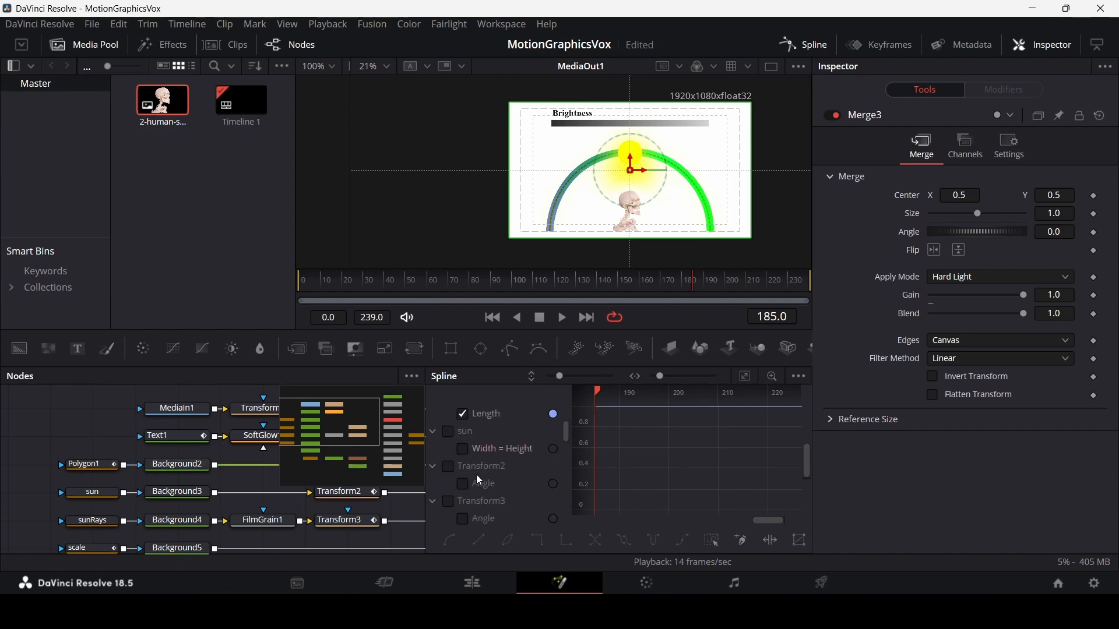
left_click(744, 377)
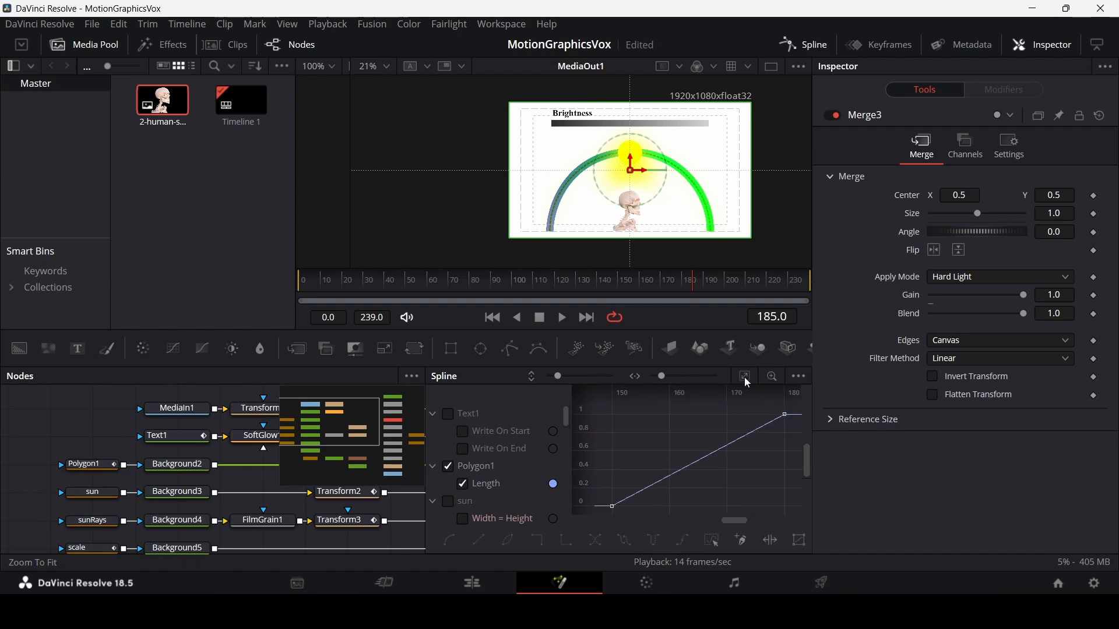
left_click_drag(754, 393, 602, 412)
left_click_drag(582, 423, 581, 466)
left_click_drag(655, 489, 789, 410)
key("f")
left_click(792, 43)
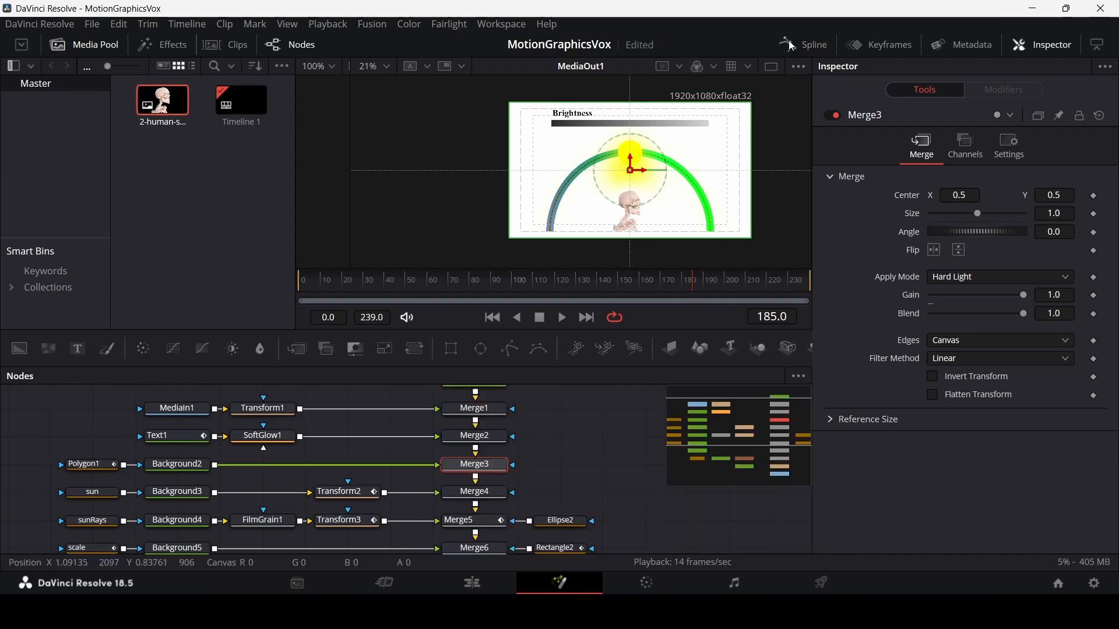
Play back the eased green arc reveal from about frame 150.
left_click(543, 468)
left_click(616, 286)
key("space")
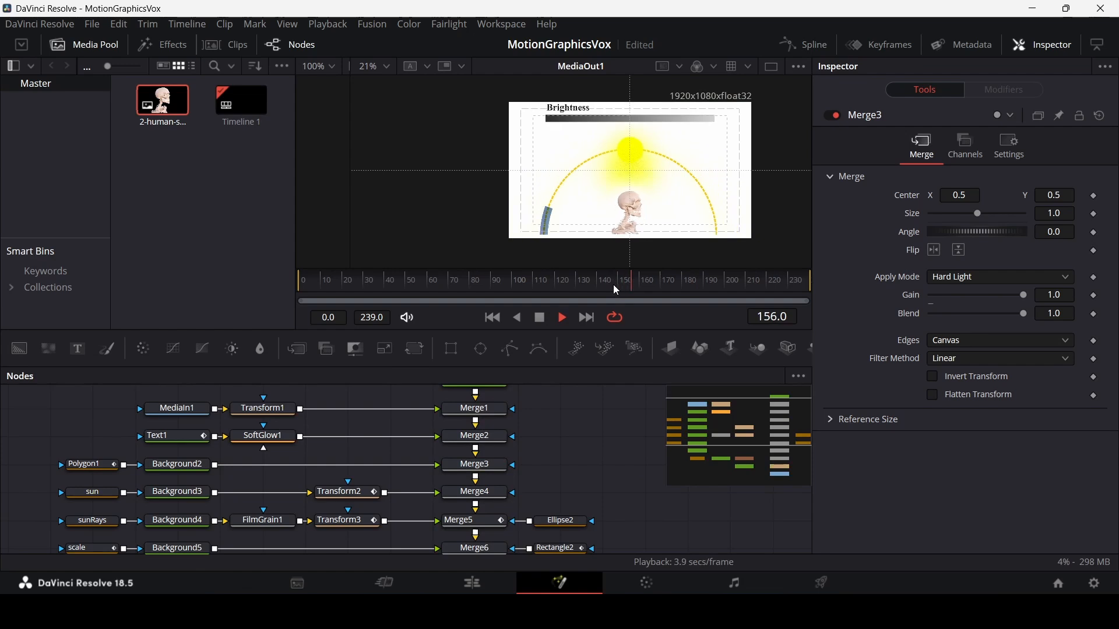
key("space")
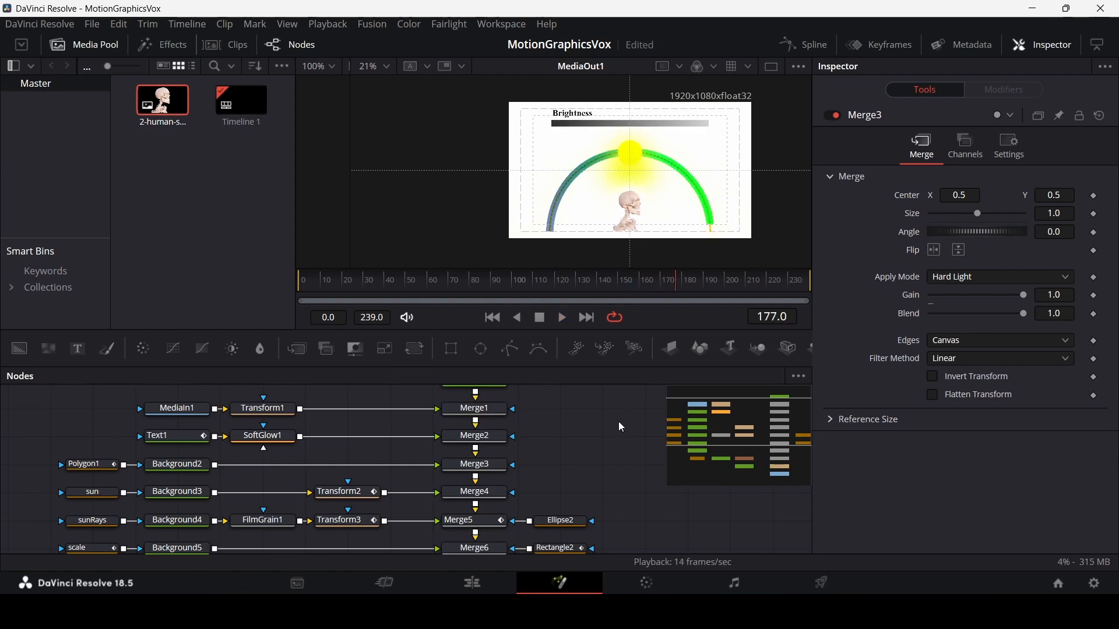
Move the MediaOut1 node farther below Transform4 to make room in the node graph.
scroll(618, 421, "down", 5)
left_click_drag(486, 485, 487, 540)
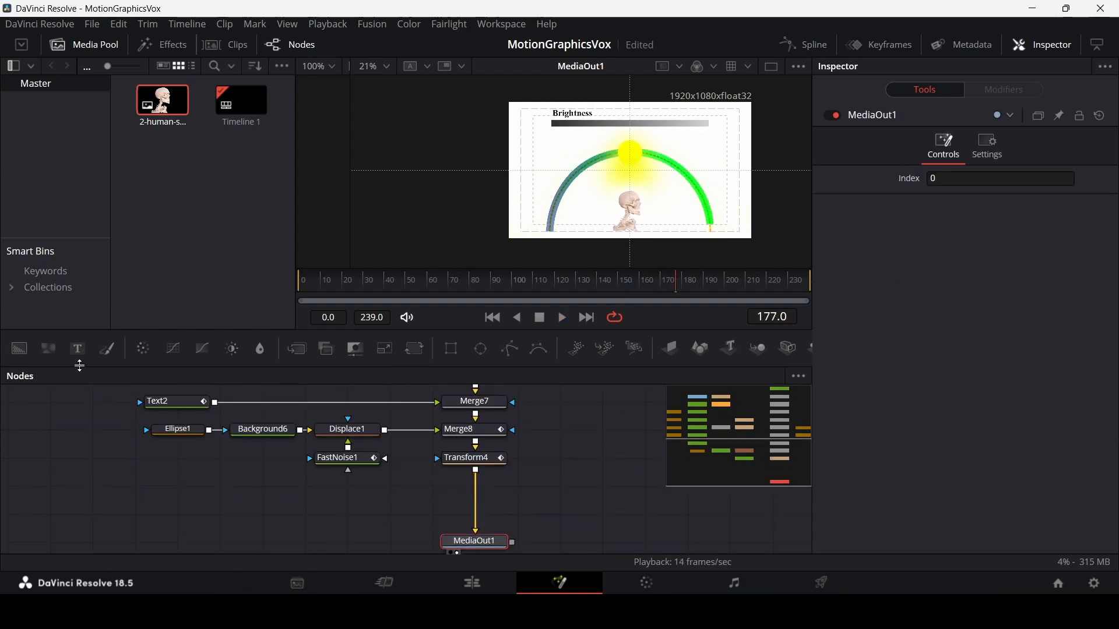
Add a Text+ node merged between Transform4 and MediaOut1, with DAYLIGHT as its text.
left_click(340, 501)
left_click_drag(383, 487, 477, 471)
left_click(354, 490)
left_click(856, 272)
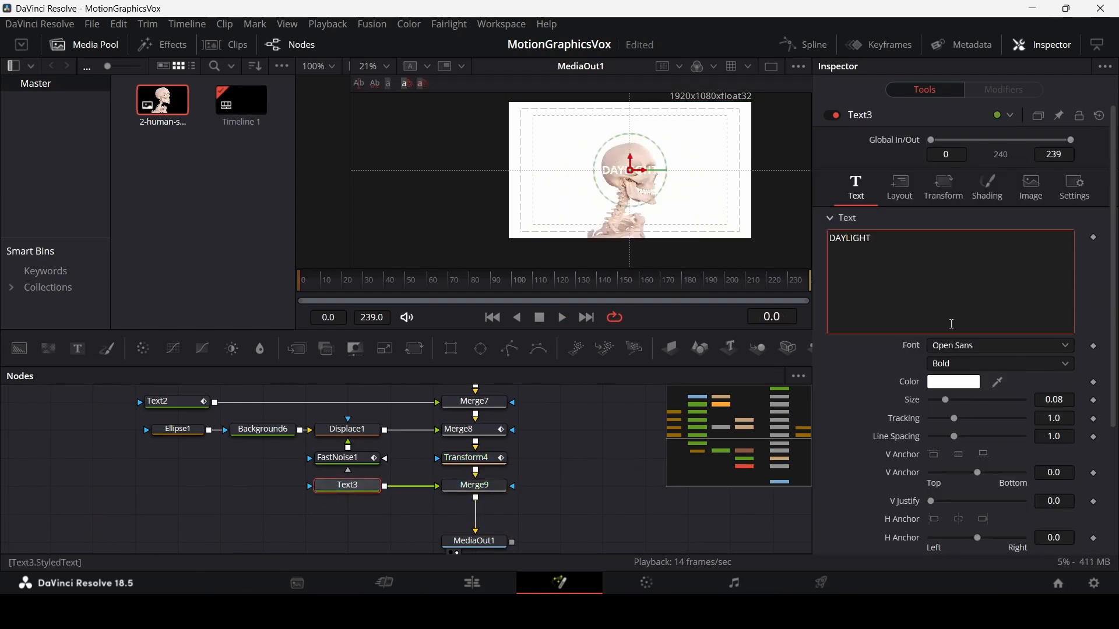
Set the DAYLIGHT text's font to Times New Roman.
left_click(951, 344)
type("times")
key("Return")
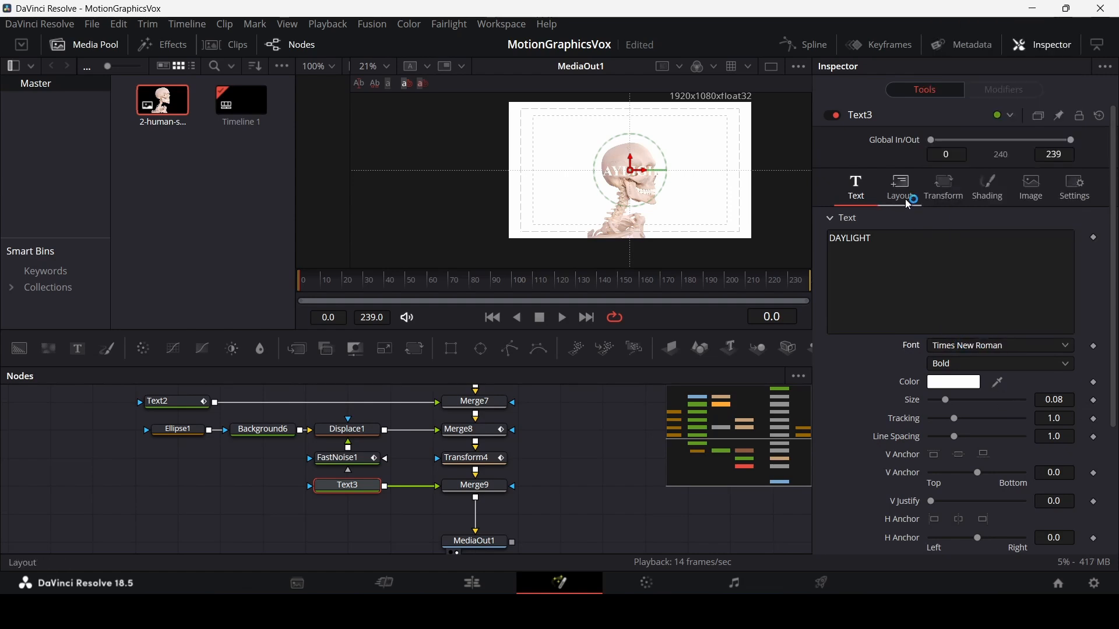
Go to frame 180 and change the DAYLIGHT text's shading type to Gradient.
left_click(996, 202)
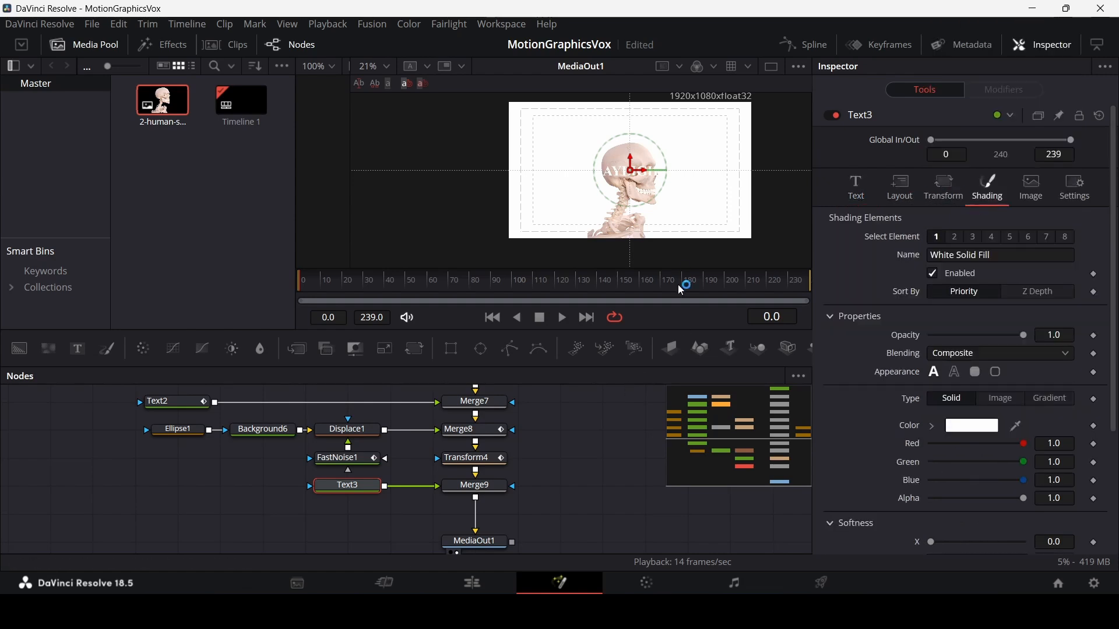
mouse_move(682, 290)
left_mouse_down()
mouse_move(650, 289)
mouse_move(683, 289)
left_mouse_up()
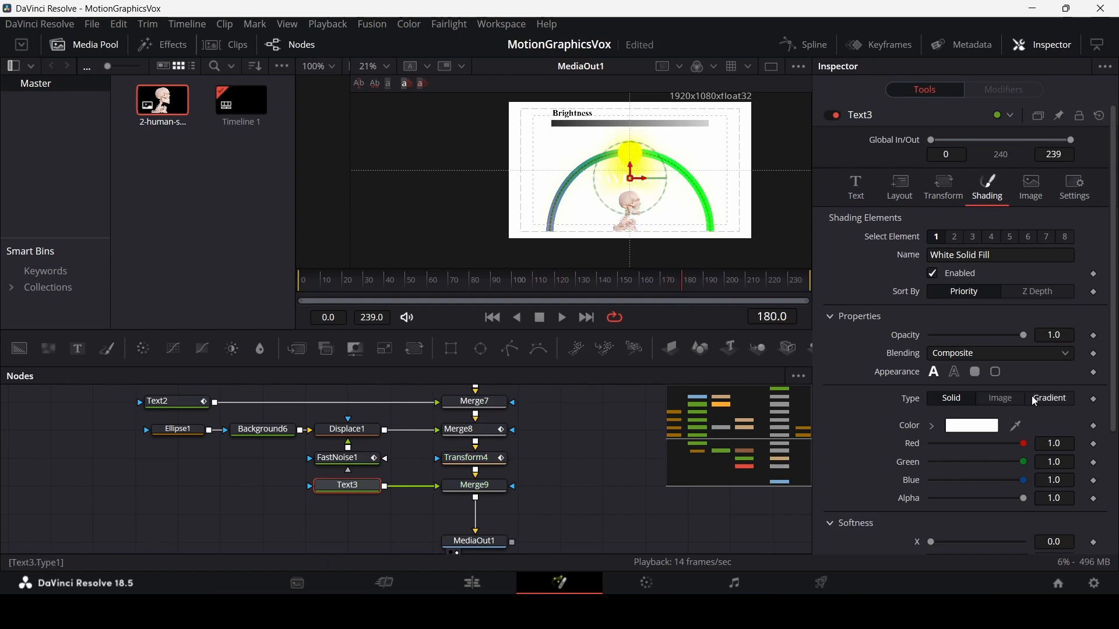
left_click(1049, 400)
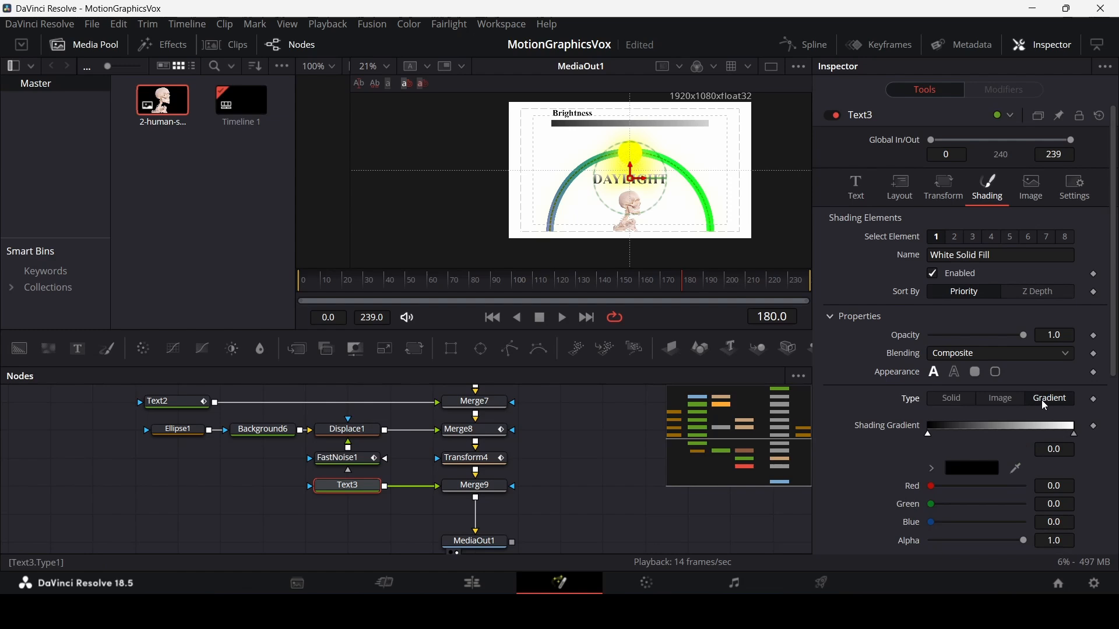
Make the shading gradient's white end stop pure blue by zeroing red and green, and move it to about 0.44.
scroll(950, 434, "down", 3)
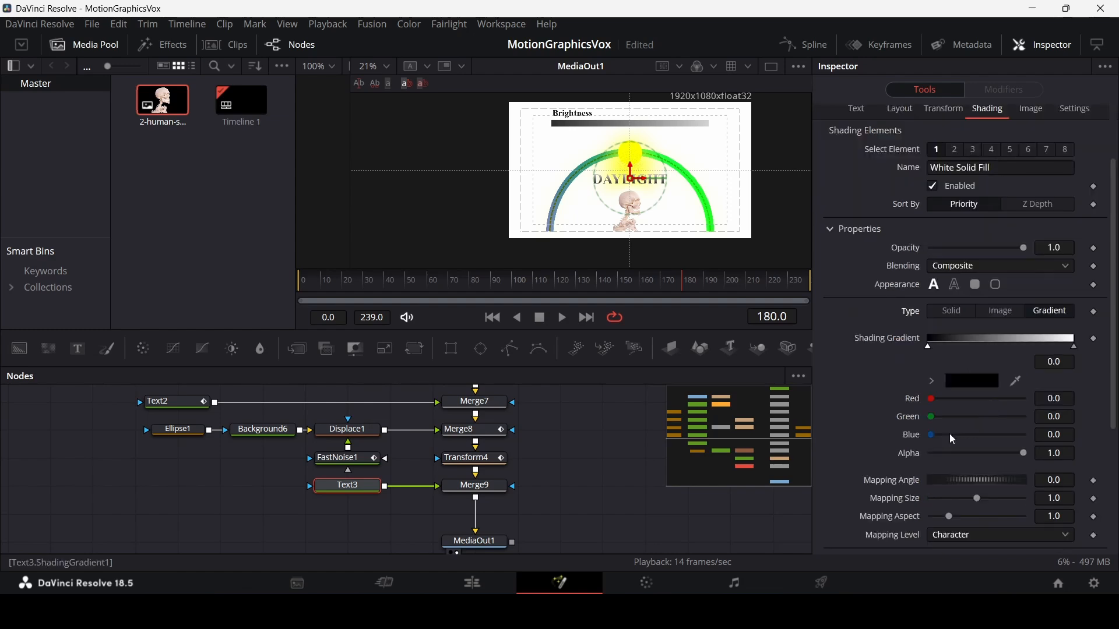
left_click(1075, 348)
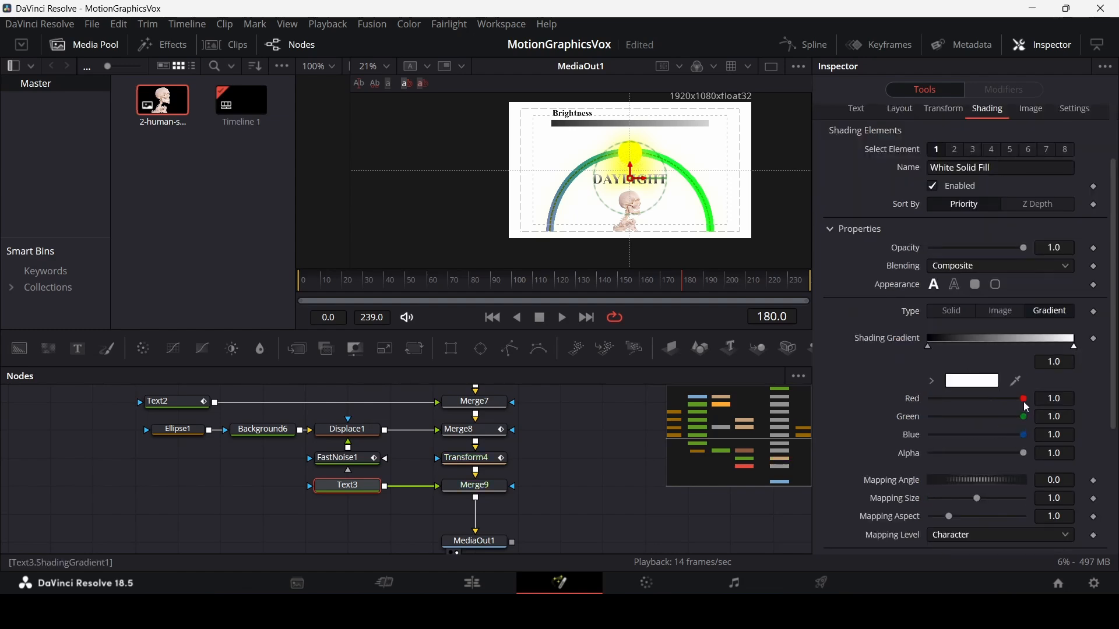
left_click_drag(1024, 402, 905, 406)
left_click_drag(1024, 425, 922, 425)
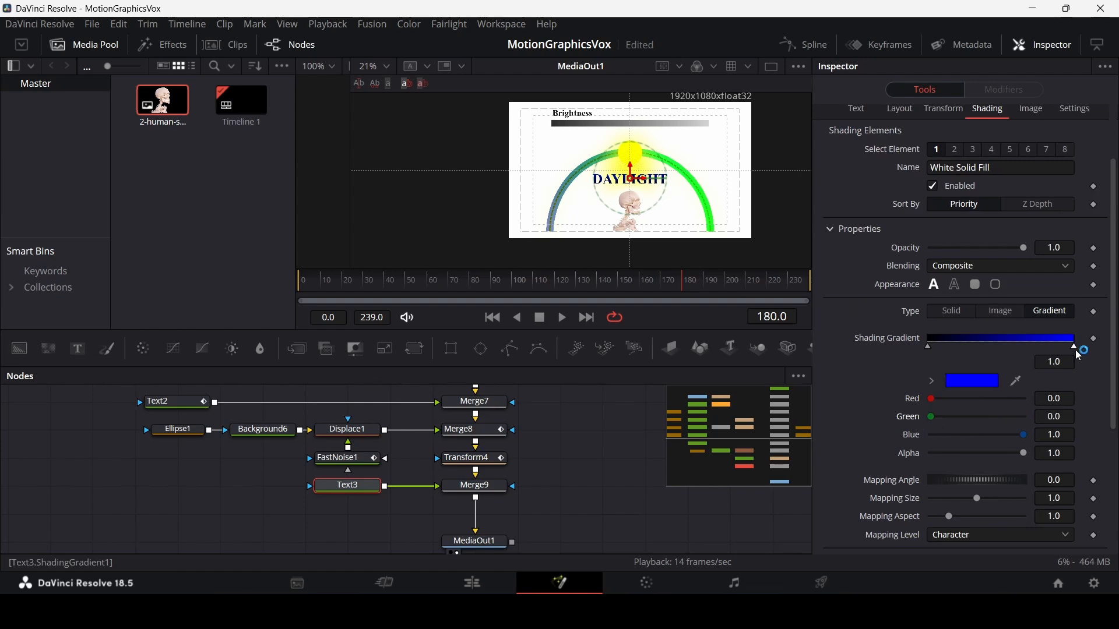
left_click_drag(1076, 350, 994, 356)
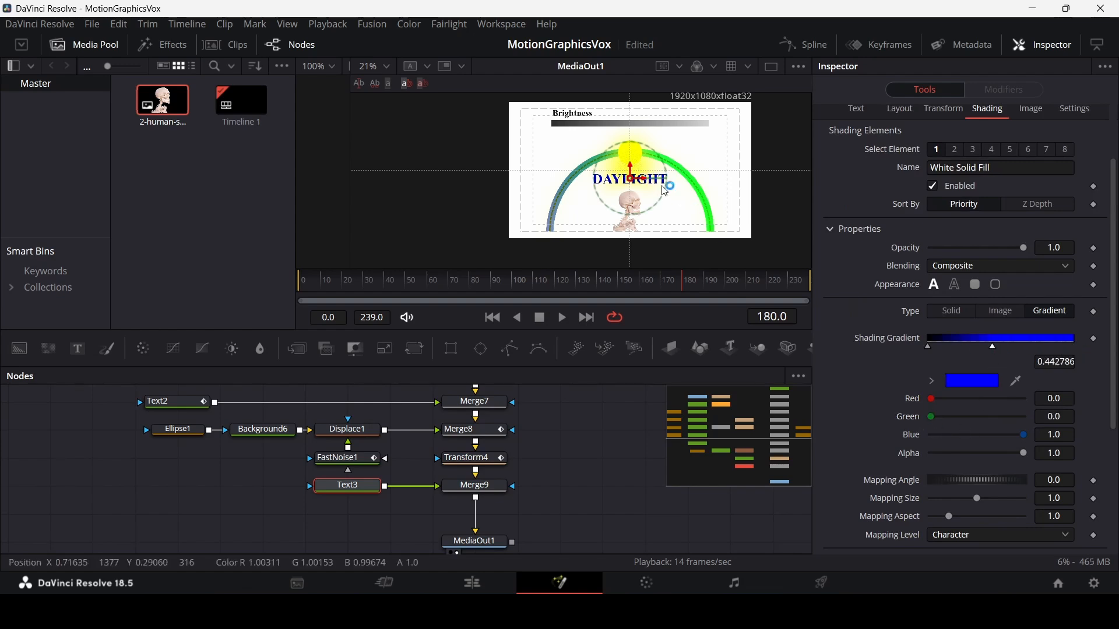
Keyframe the DAYLIGHT text's shading opacity at 0.3 on frame 200 and 0.0 on frame 180.
scroll(637, 185, "up", 4)
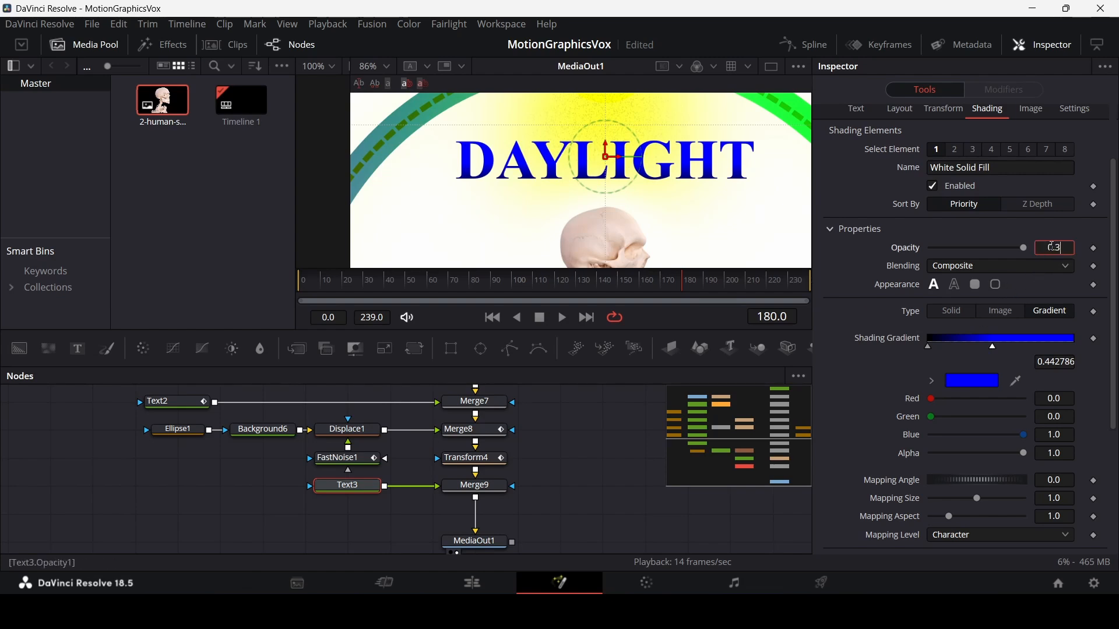
key("Return")
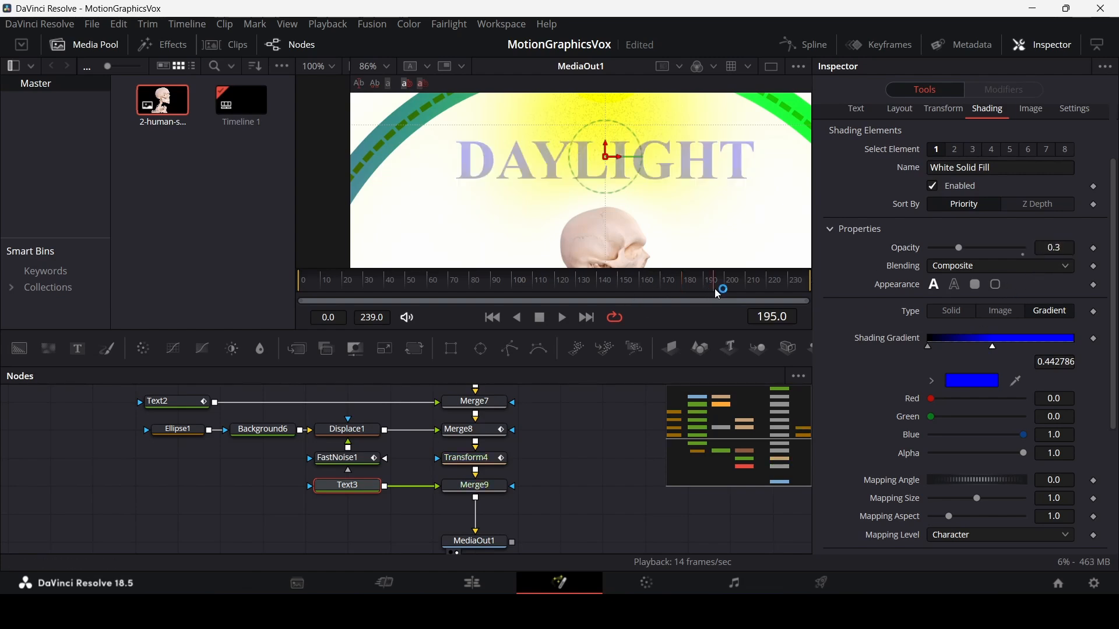
left_click_drag(716, 289, 725, 289)
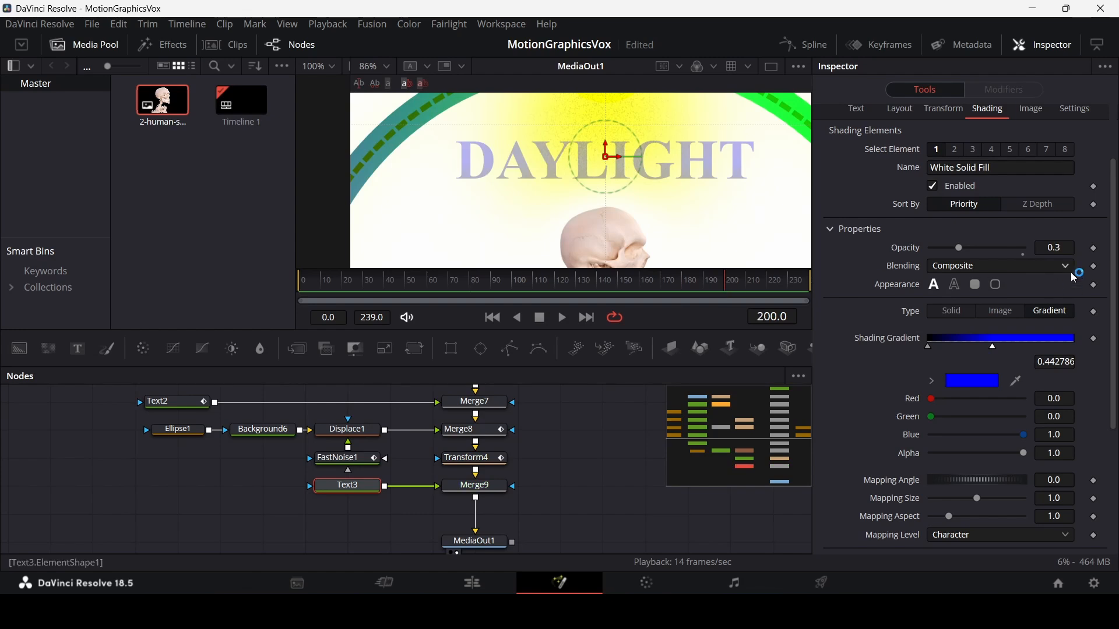
left_click(1095, 248)
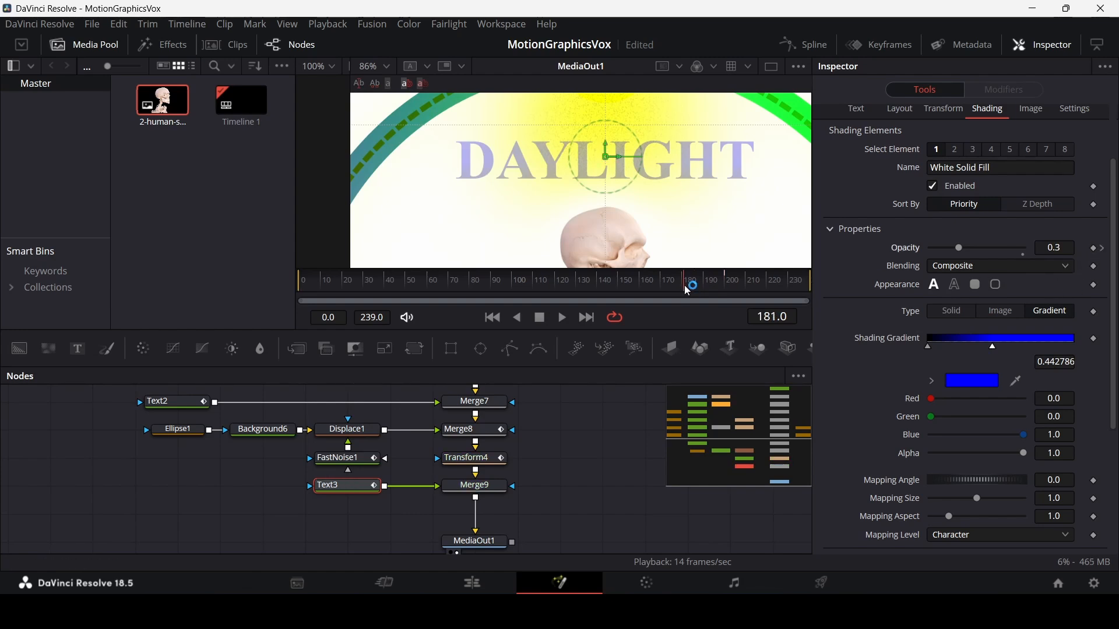
left_click_drag(959, 247, 907, 260)
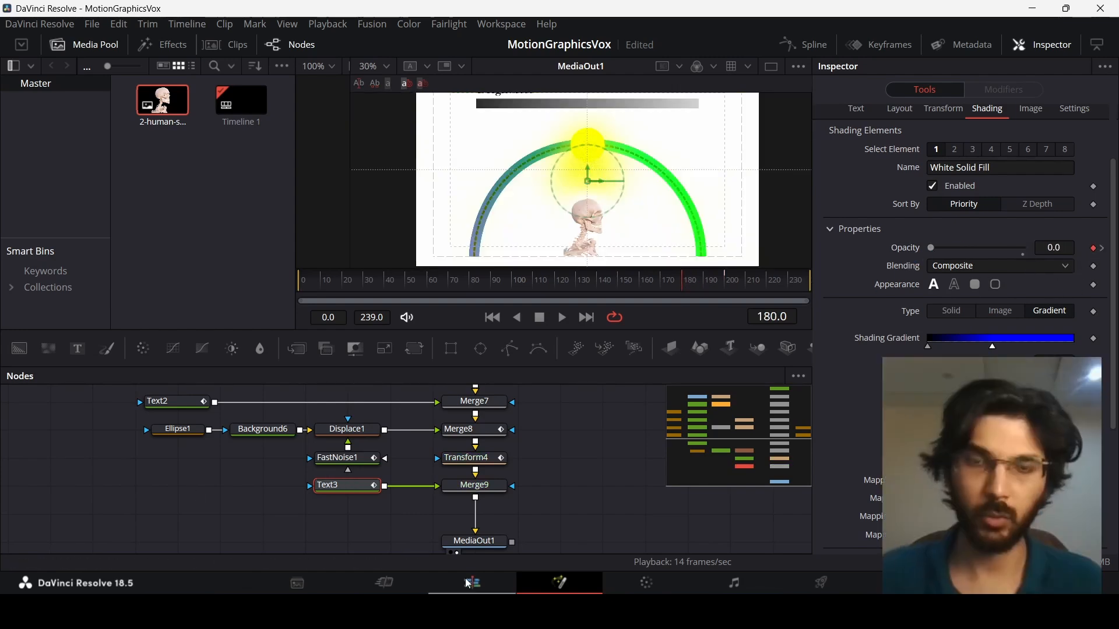
Switch to the Edit page and play back the Fusion composition from the start of the timeline.
left_click(473, 584)
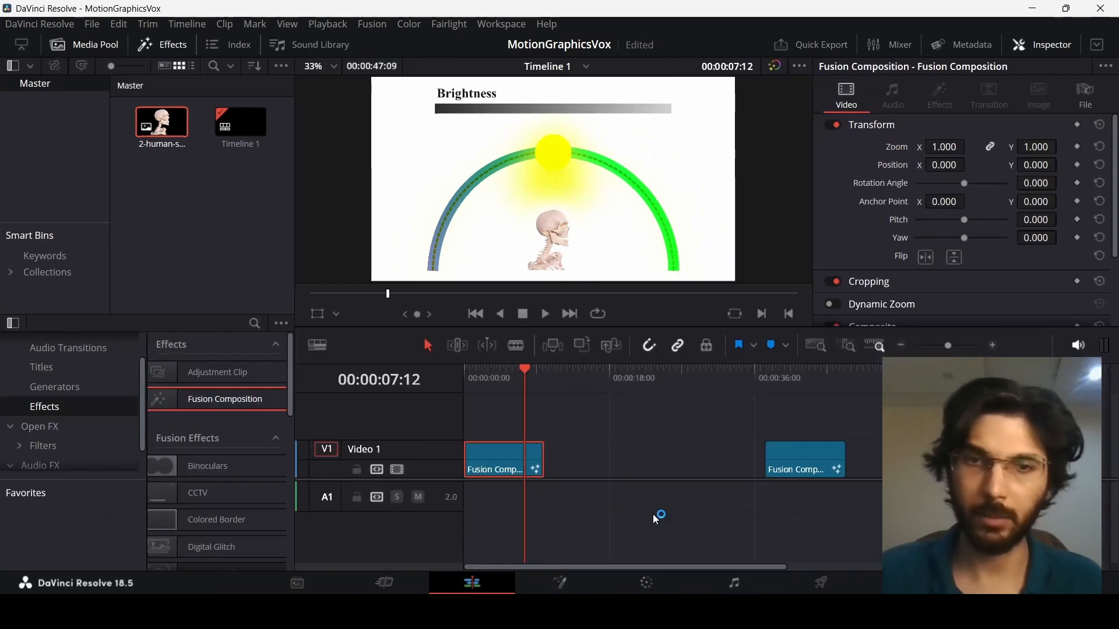
key("Home")
scroll(599, 414, "up", 3)
key("space")
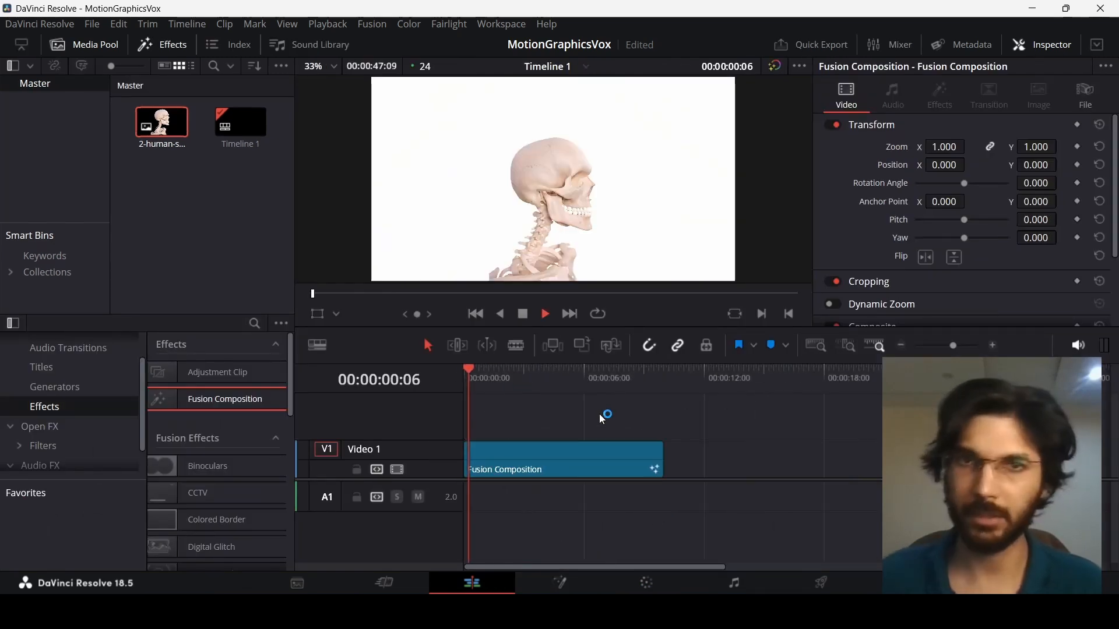